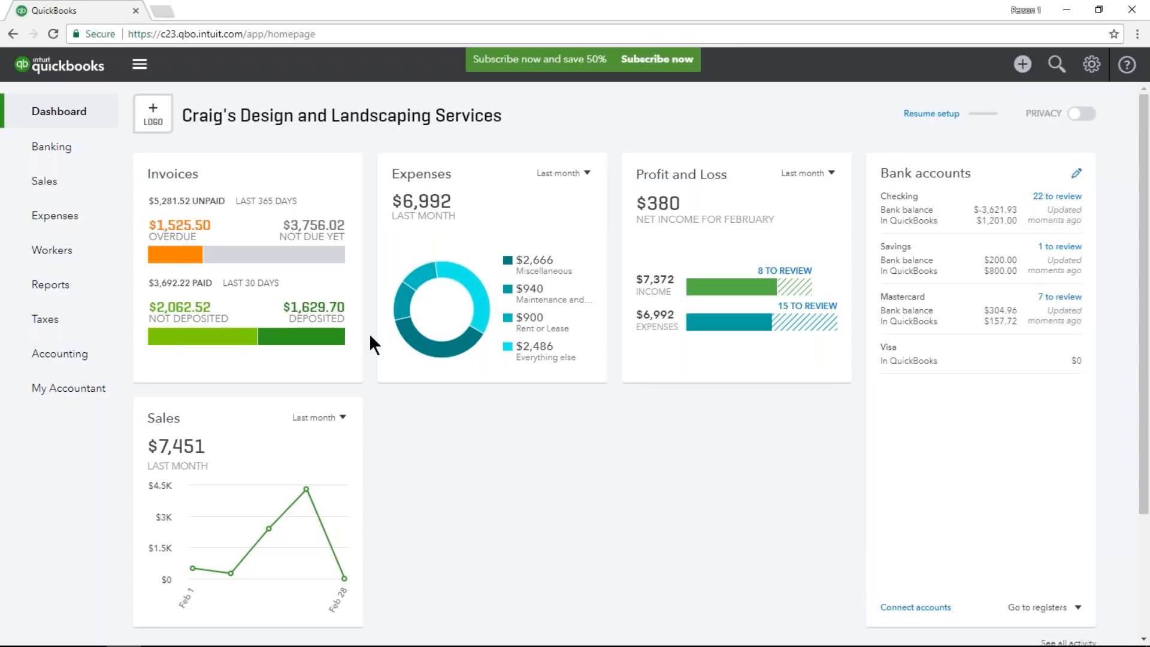
Open the banking page and look over the checking account's downloaded transactions awaiting review.
click(84, 156)
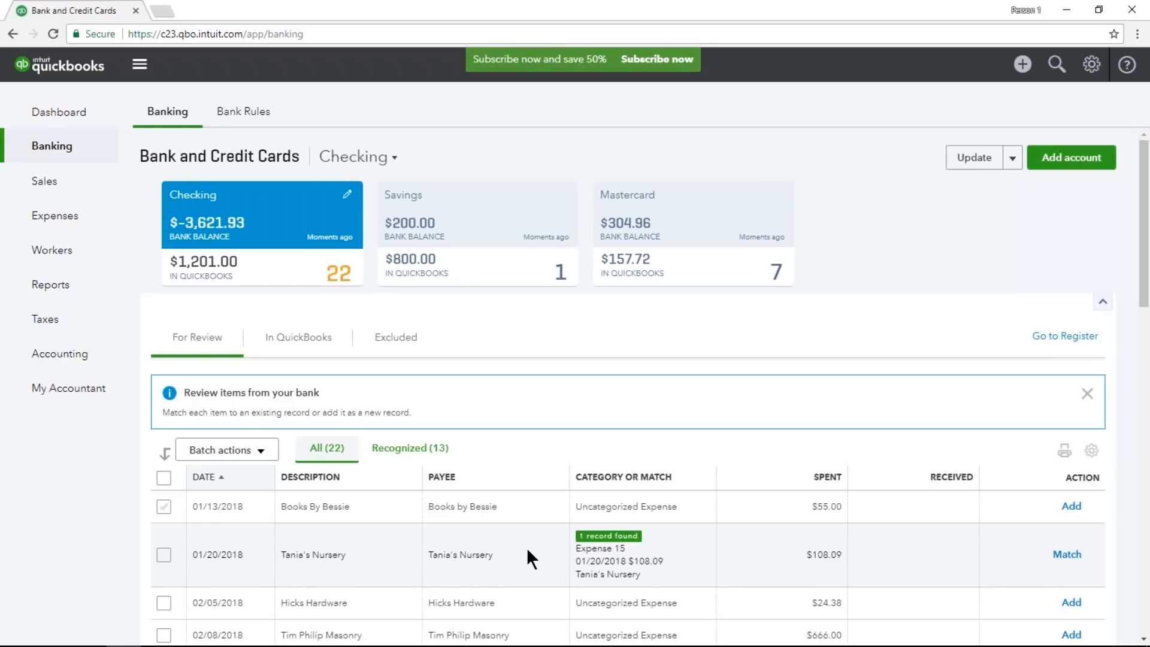
scroll(526, 547, down, 3)
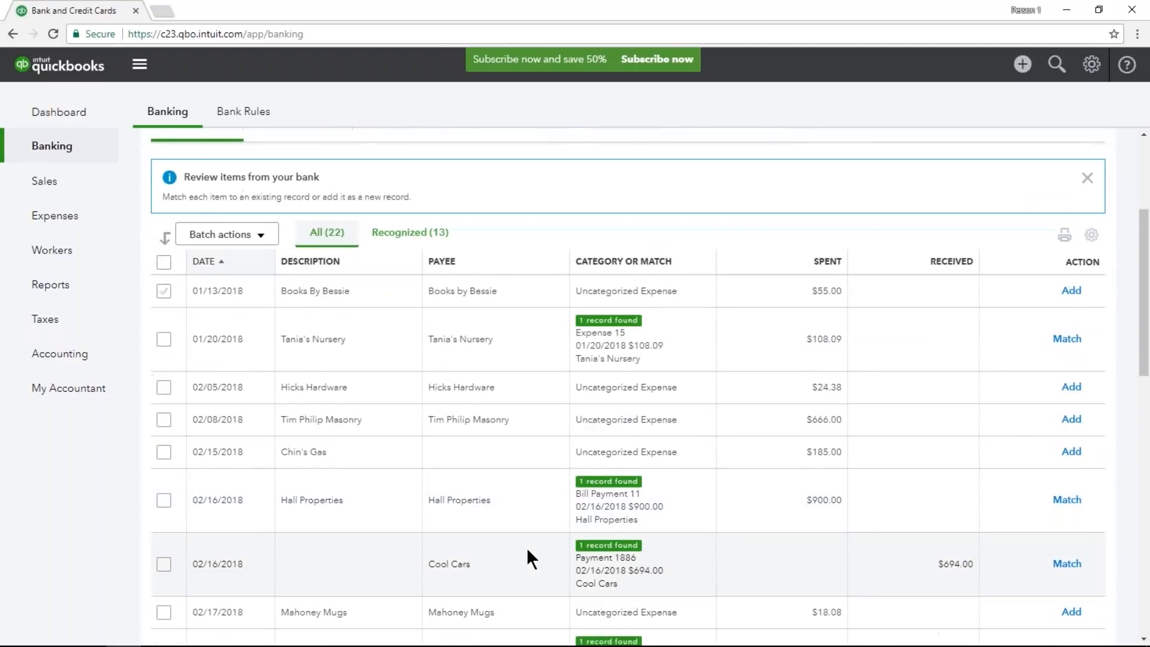
scroll(527, 548, down, 1)
scroll(526, 548, up, 5)
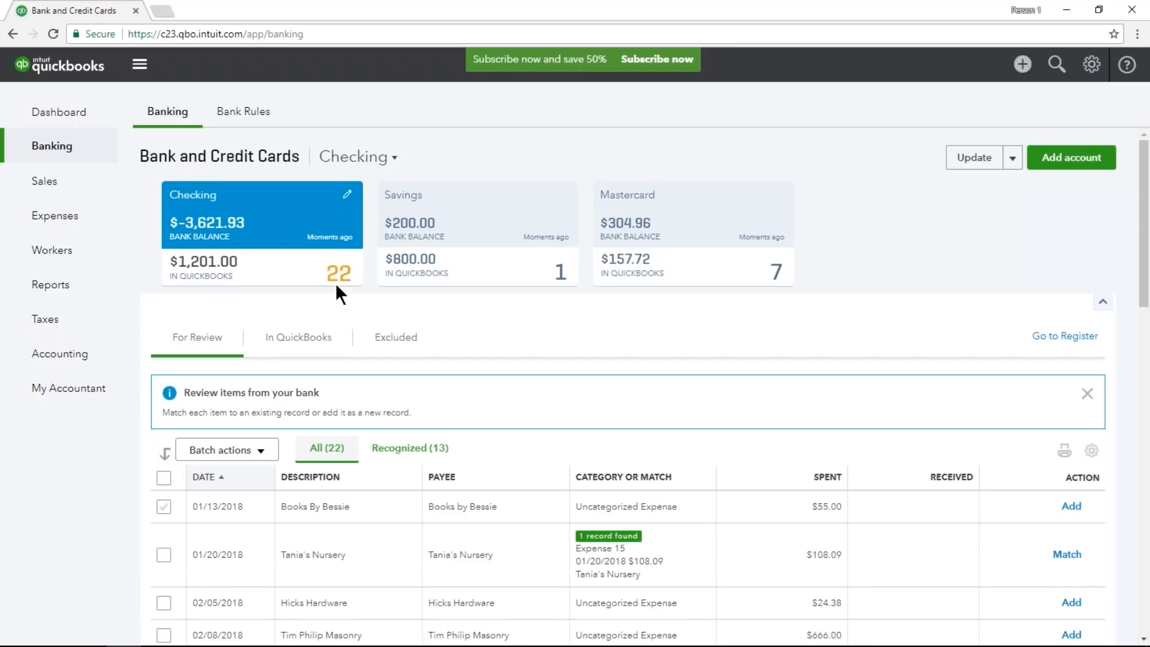
scroll(436, 375, down, 5)
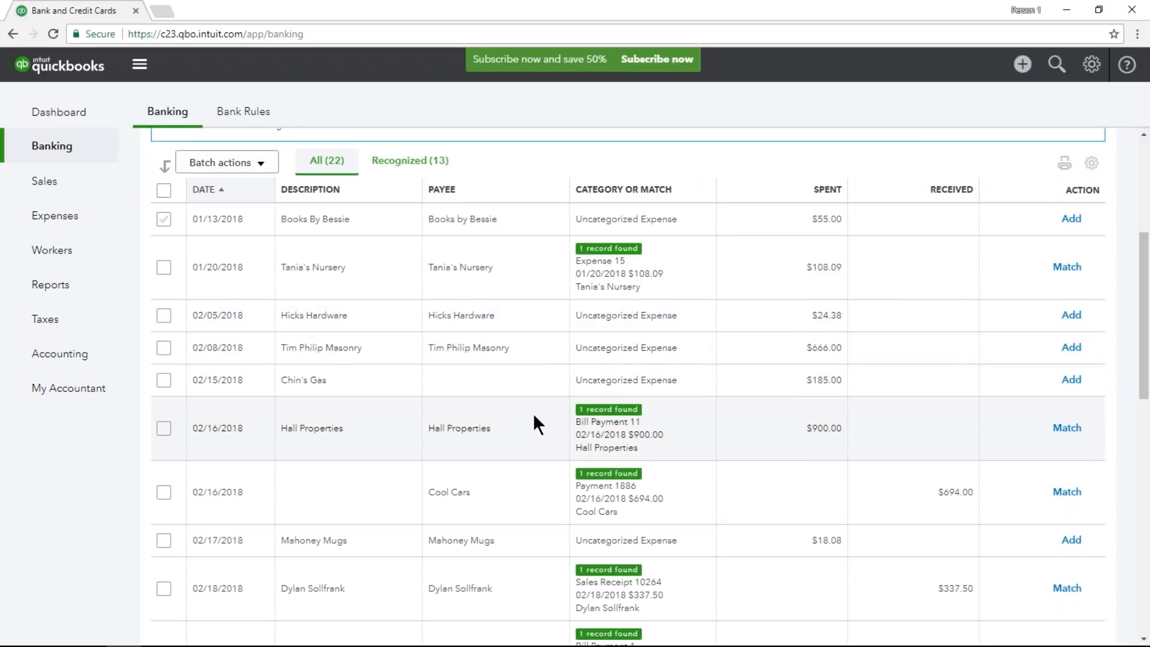
scroll(535, 479, up, 5)
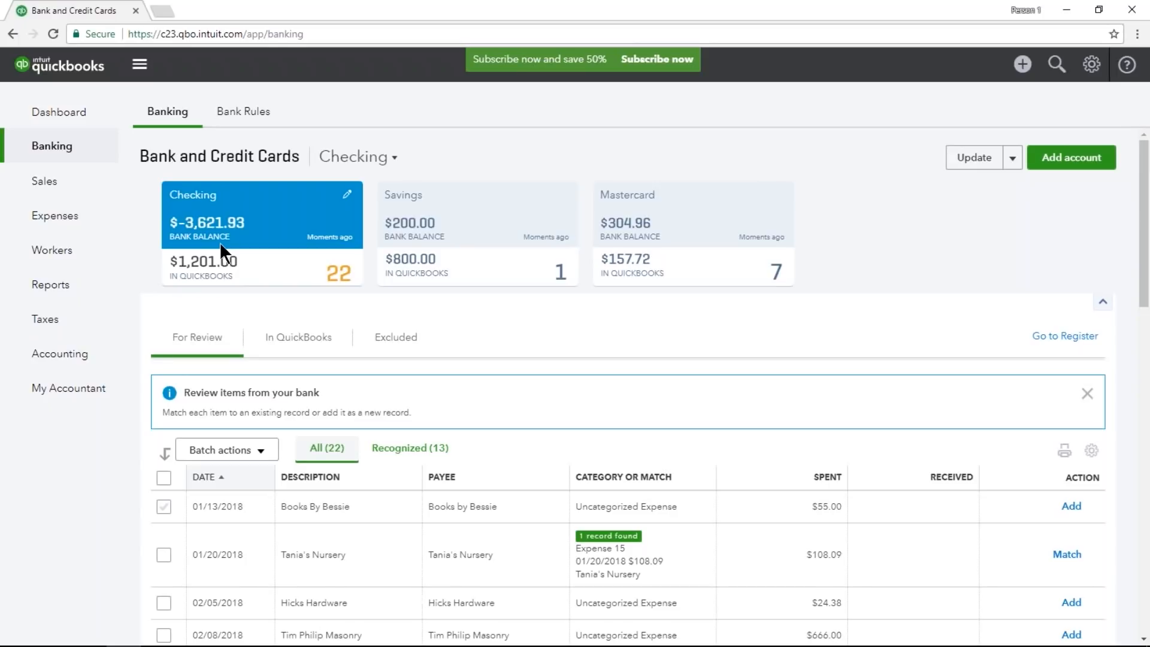
Match the 01/20/2018 Tania's Nursery bank transaction to its recorded Expense 15.
scroll(322, 280, down, 5)
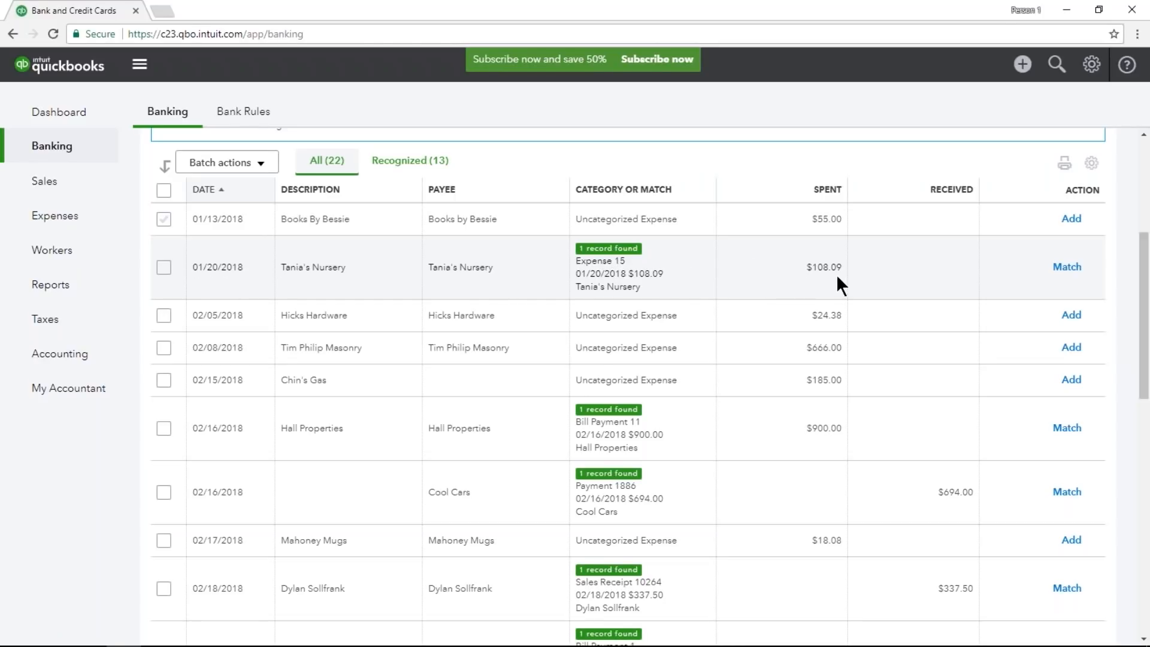
click(789, 270)
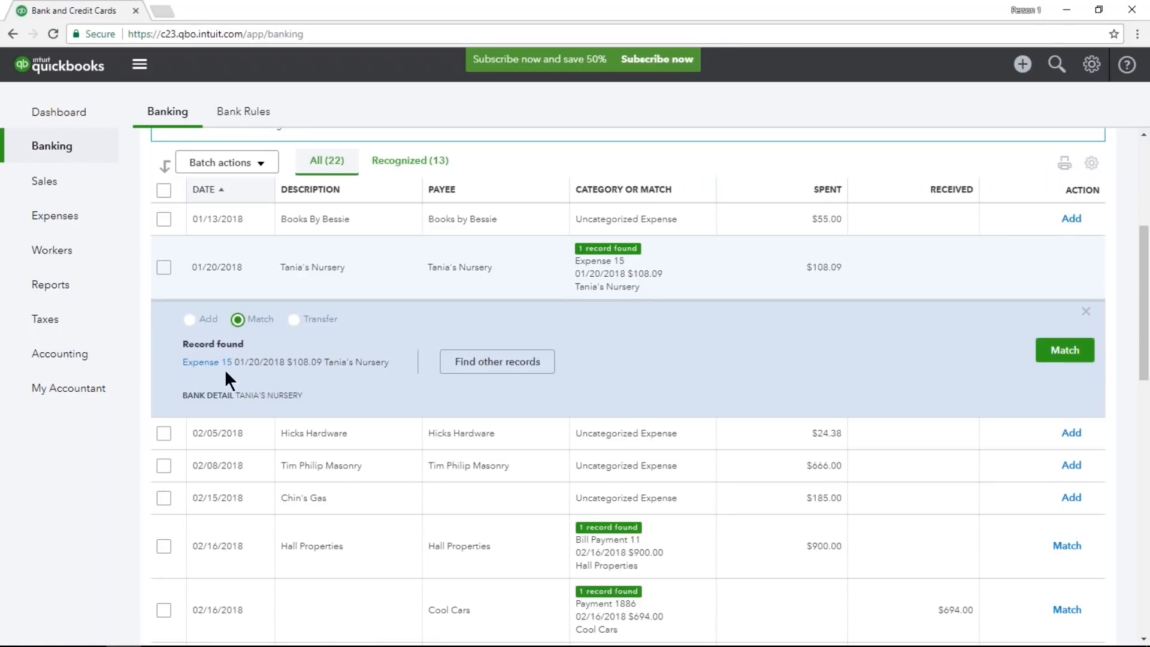
click(1062, 352)
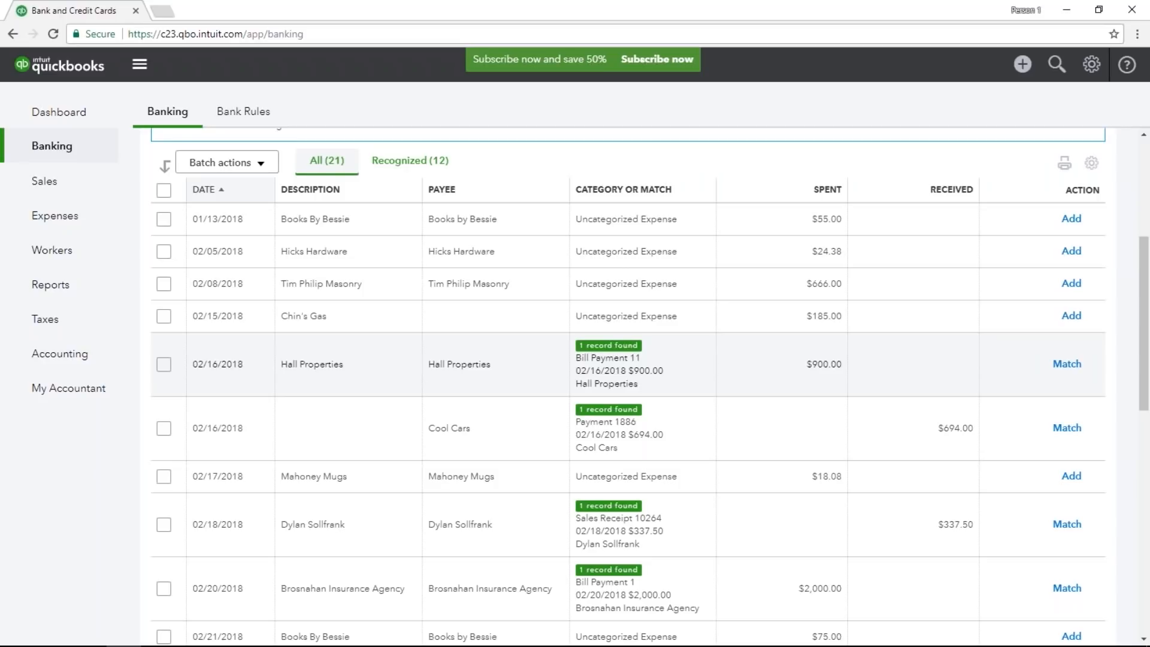
click(1028, 71)
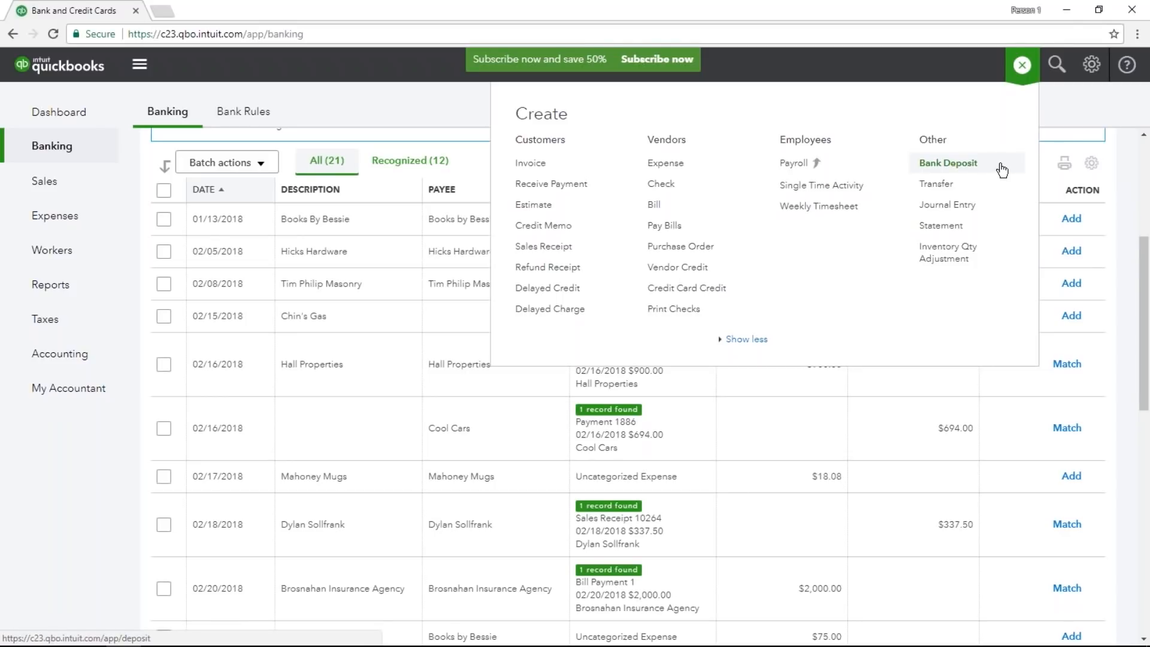
click(1019, 66)
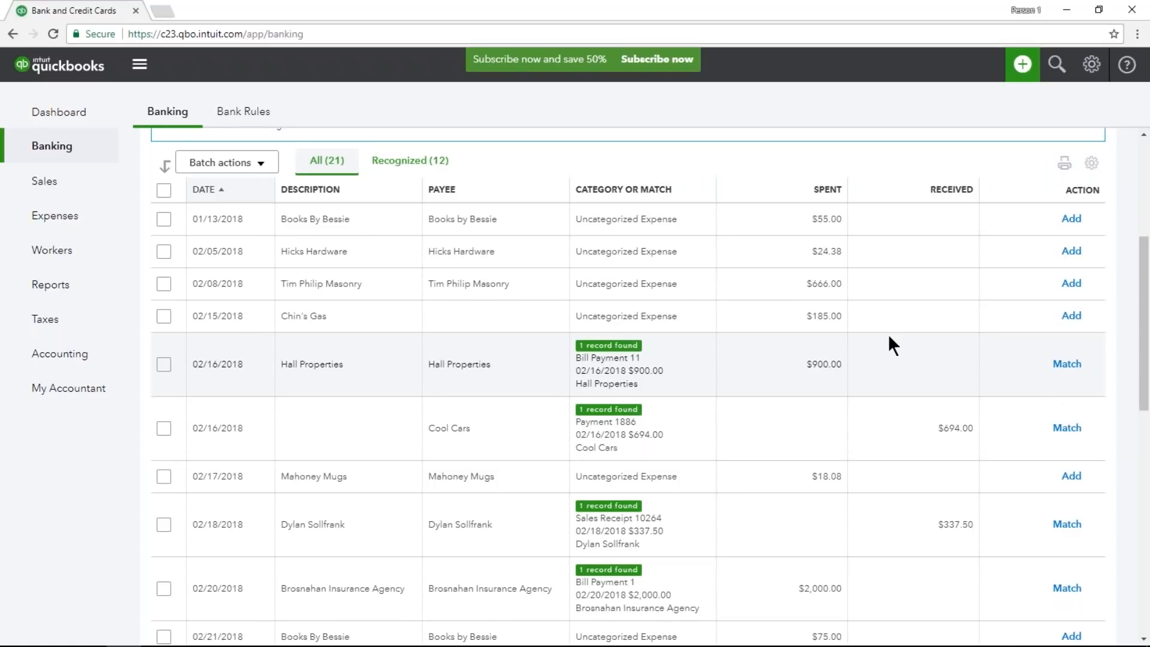
Filter the checking transactions to the recognized ones and accept them all as a batch.
click(410, 163)
scroll(520, 308, down, 5)
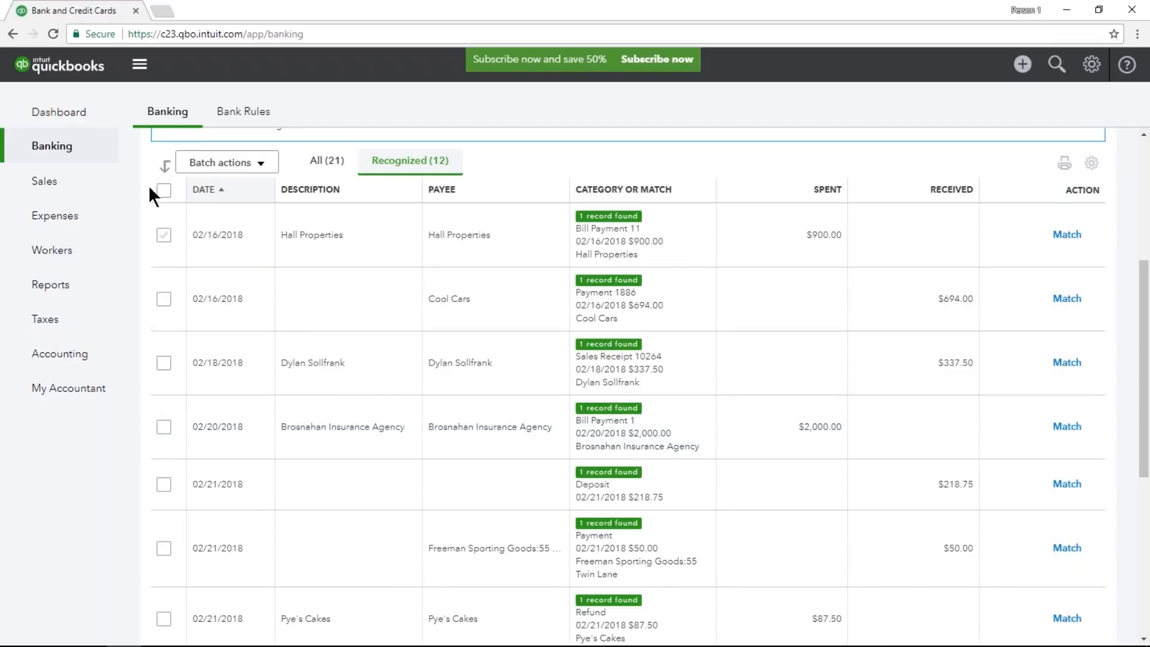
click(164, 191)
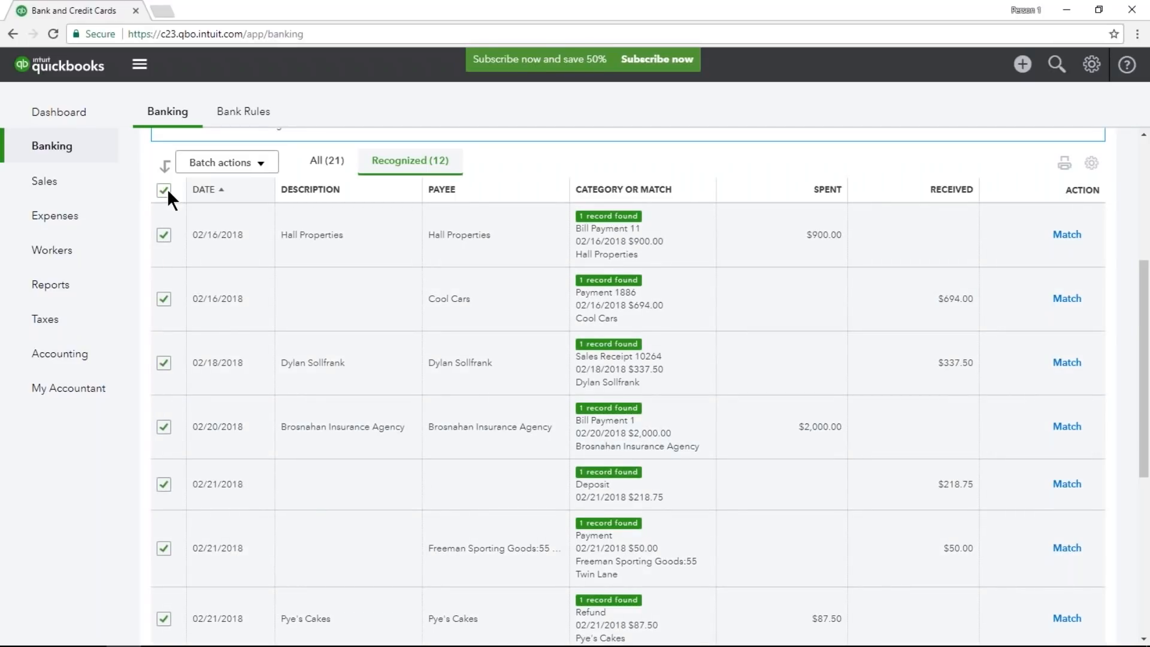
click(262, 164)
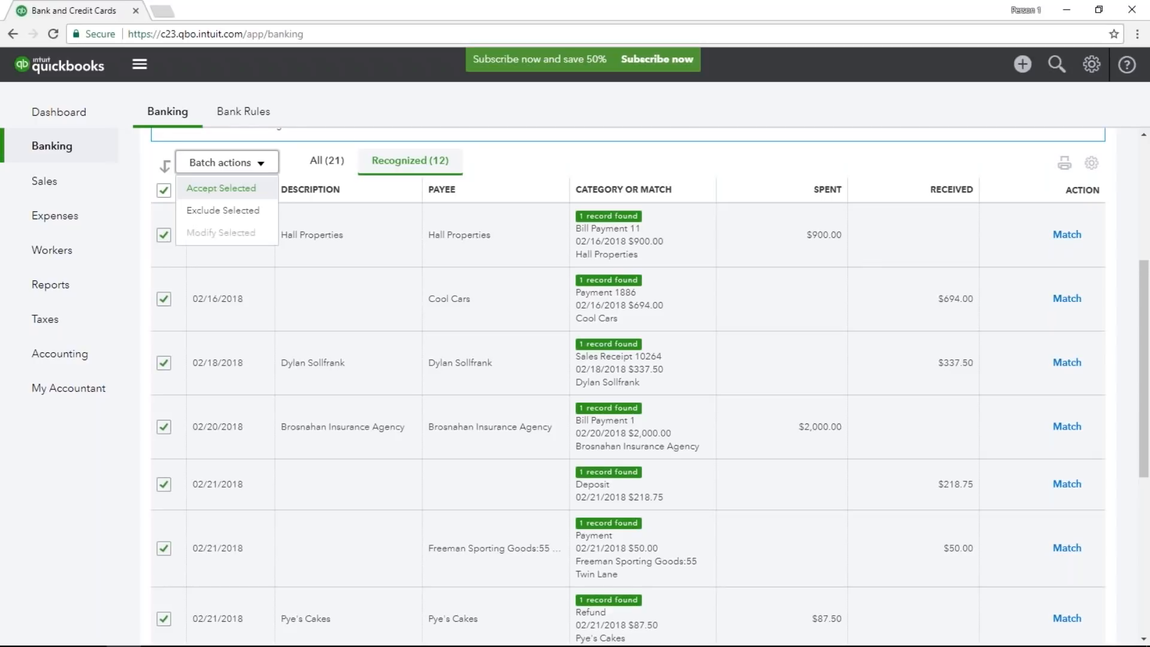
click(221, 188)
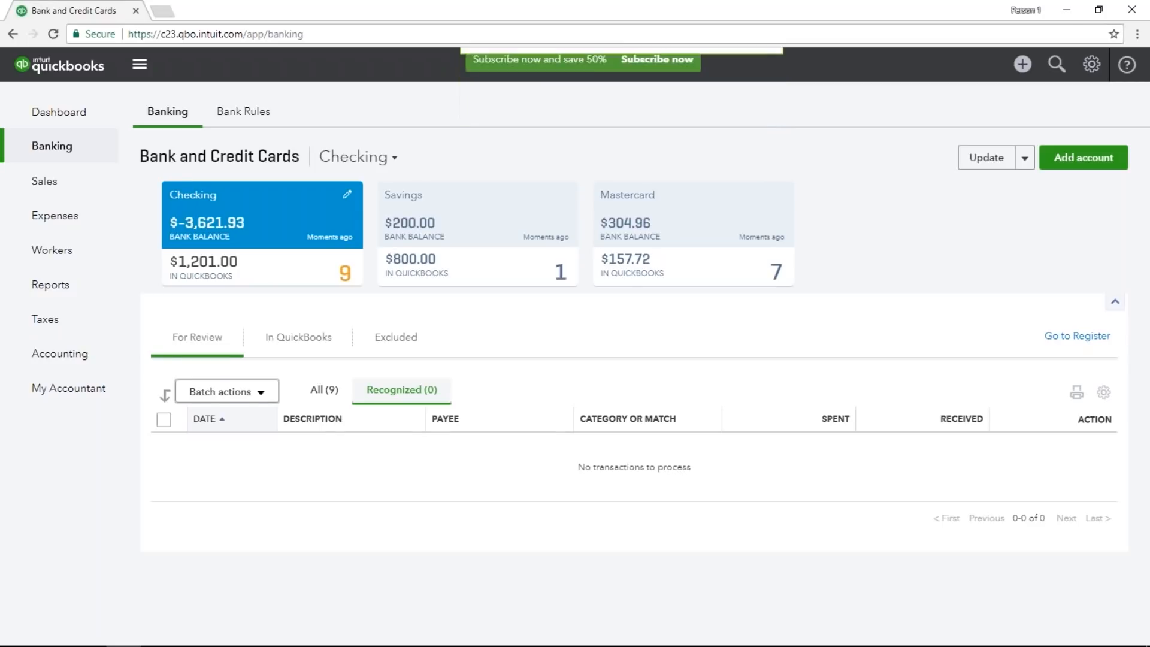
From the list of all transactions, add the 02/05/2018 Hicks Hardware expense under Job Expenses:Job Materials:Decks and Patios.
click(332, 392)
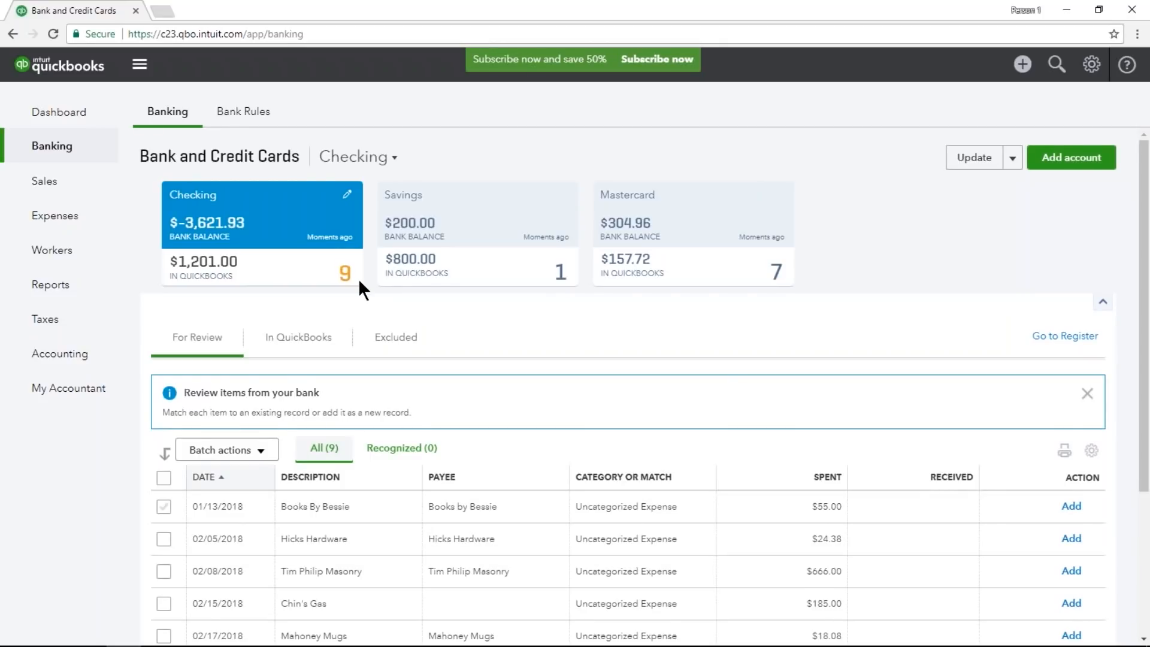
scroll(359, 281, down, 4)
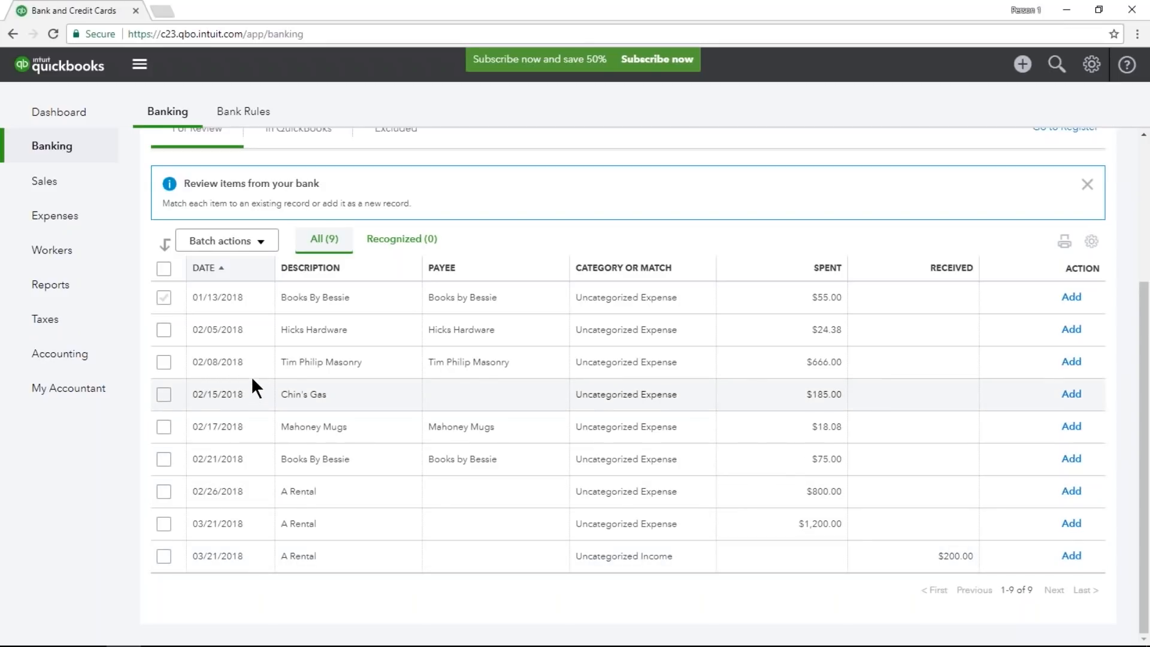
click(257, 322)
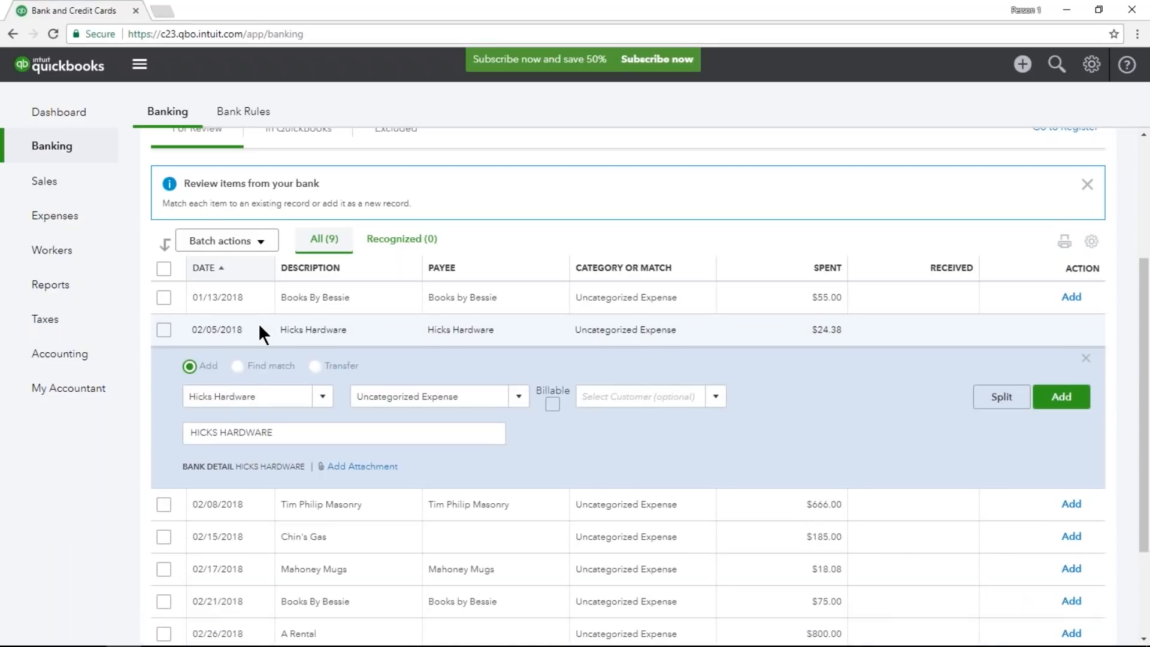
click(268, 396)
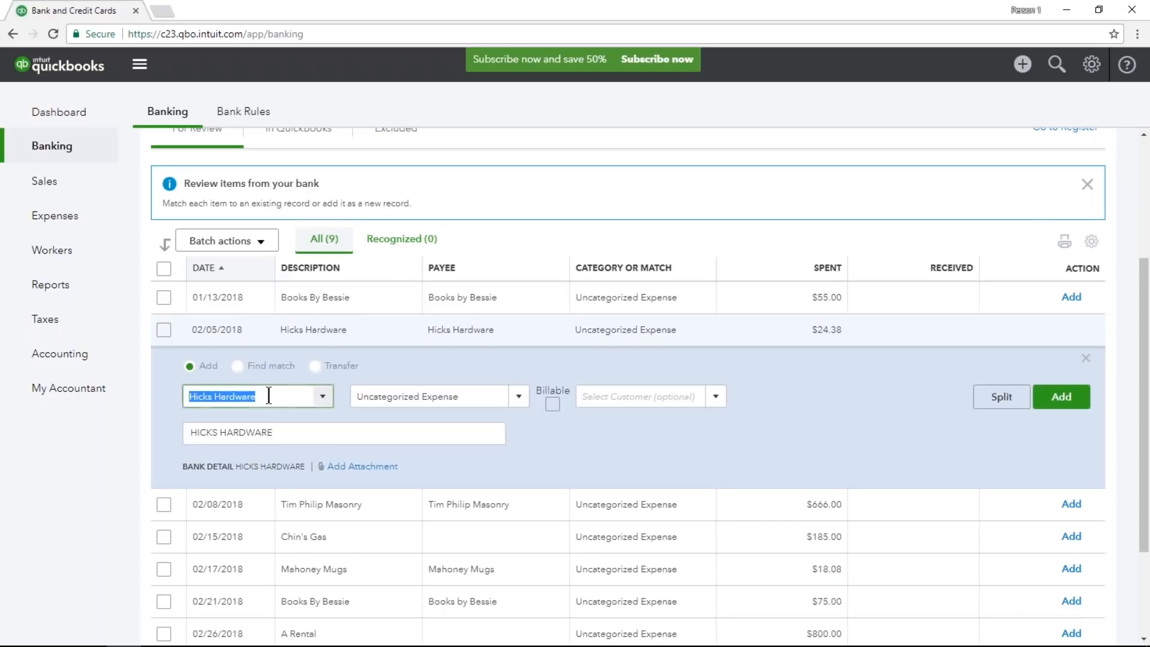
click(493, 398)
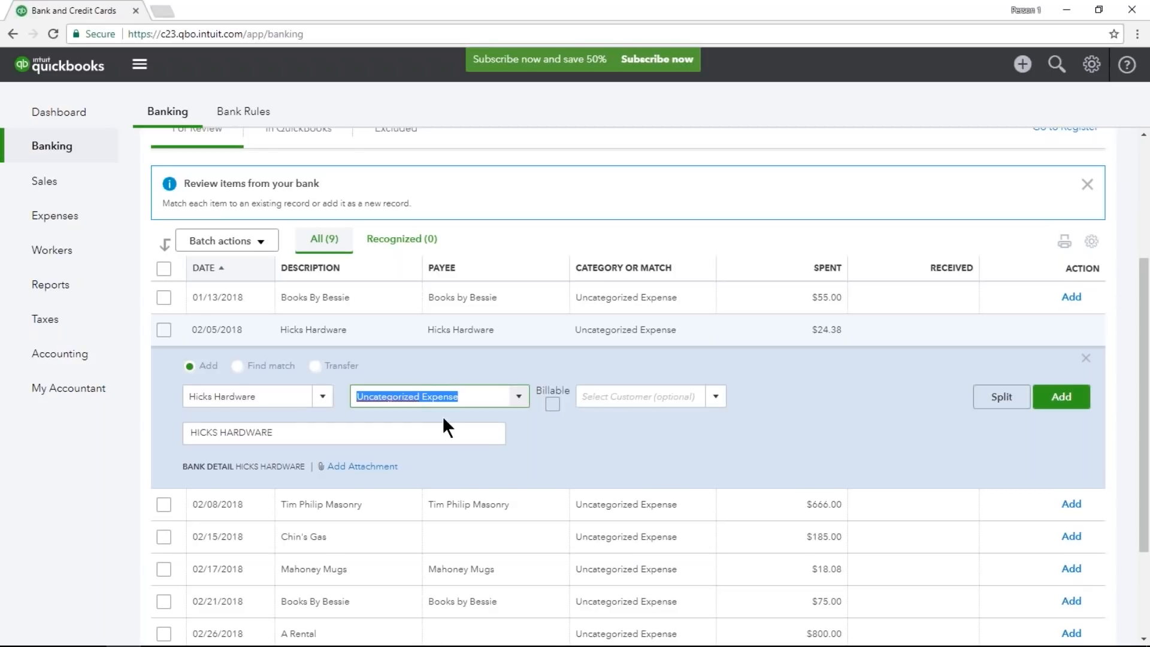
text(Job ma)
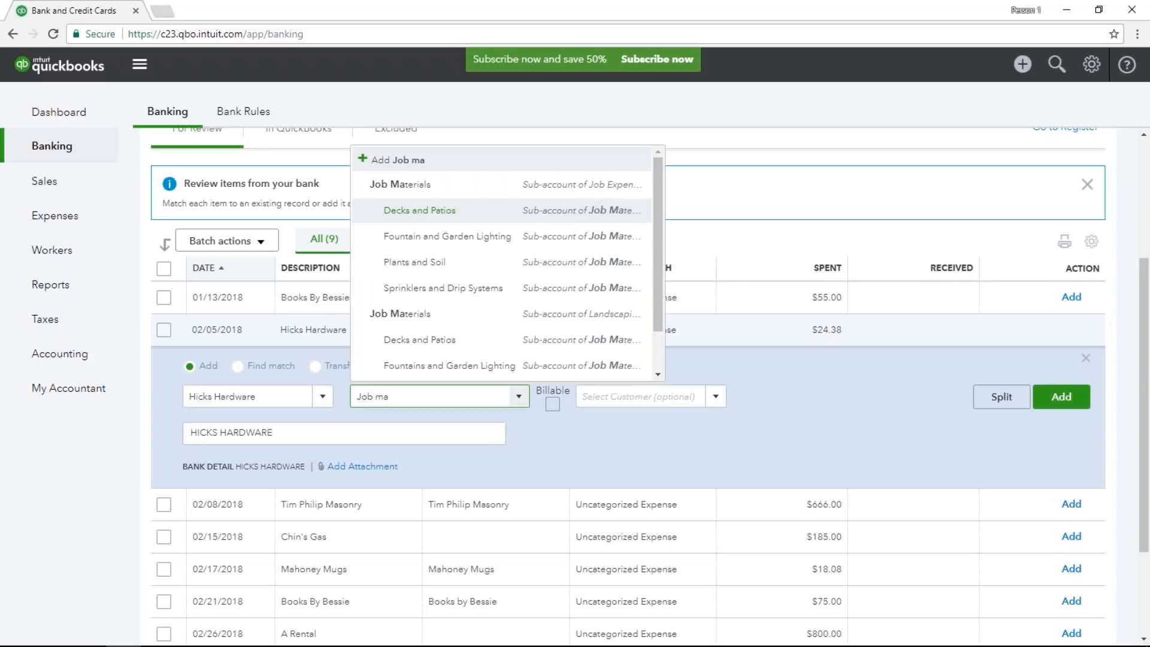
click(419, 210)
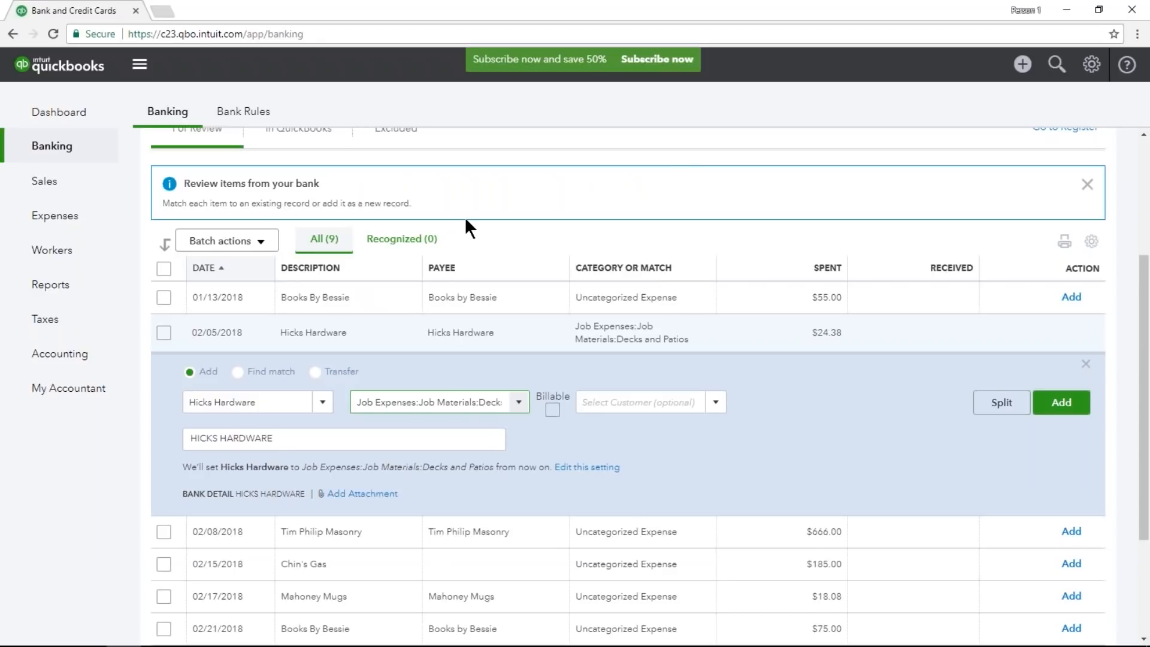
click(1060, 414)
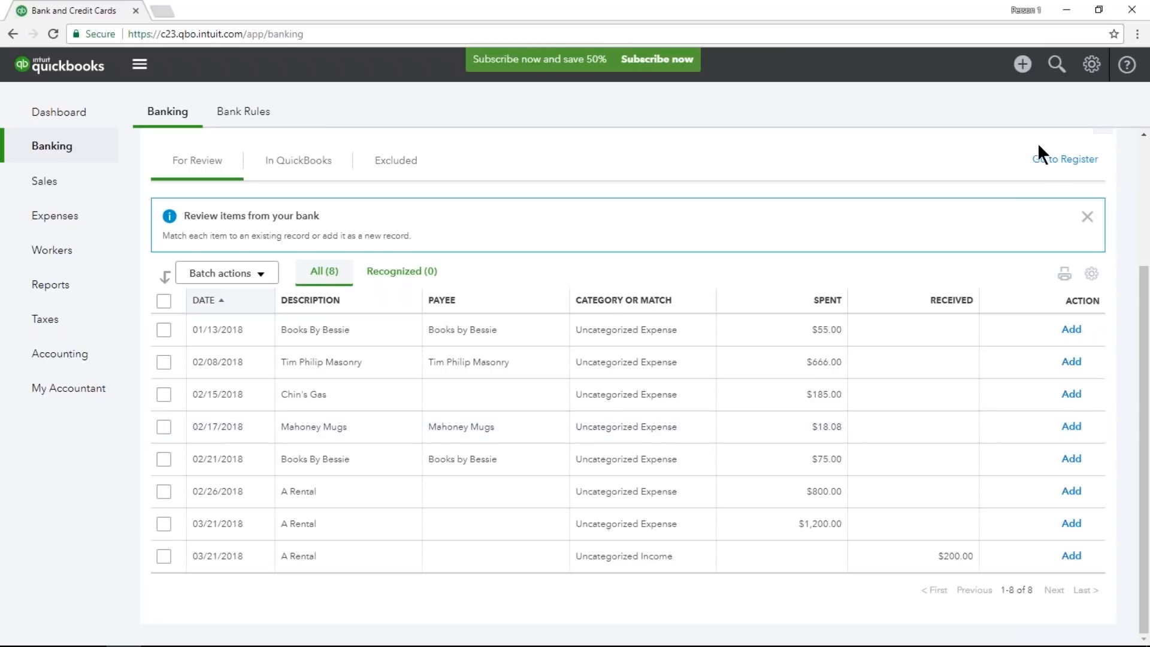
View the 02/05/2018 Hicks Hardware expense record from the recent transactions and close it.
click(1054, 77)
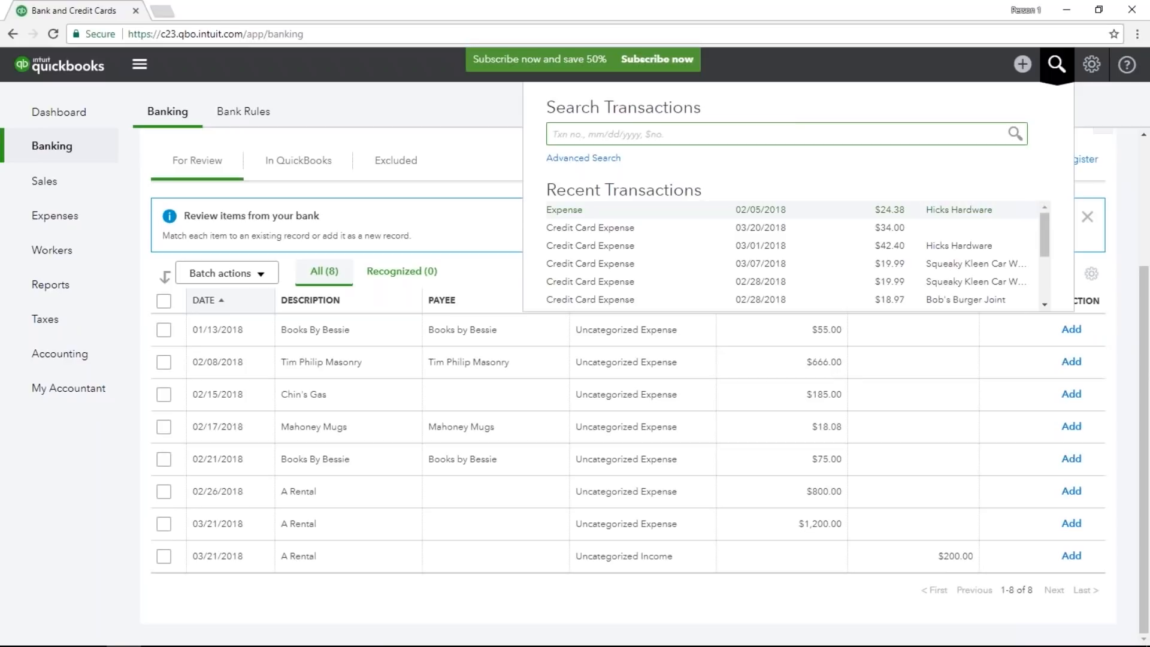
click(844, 213)
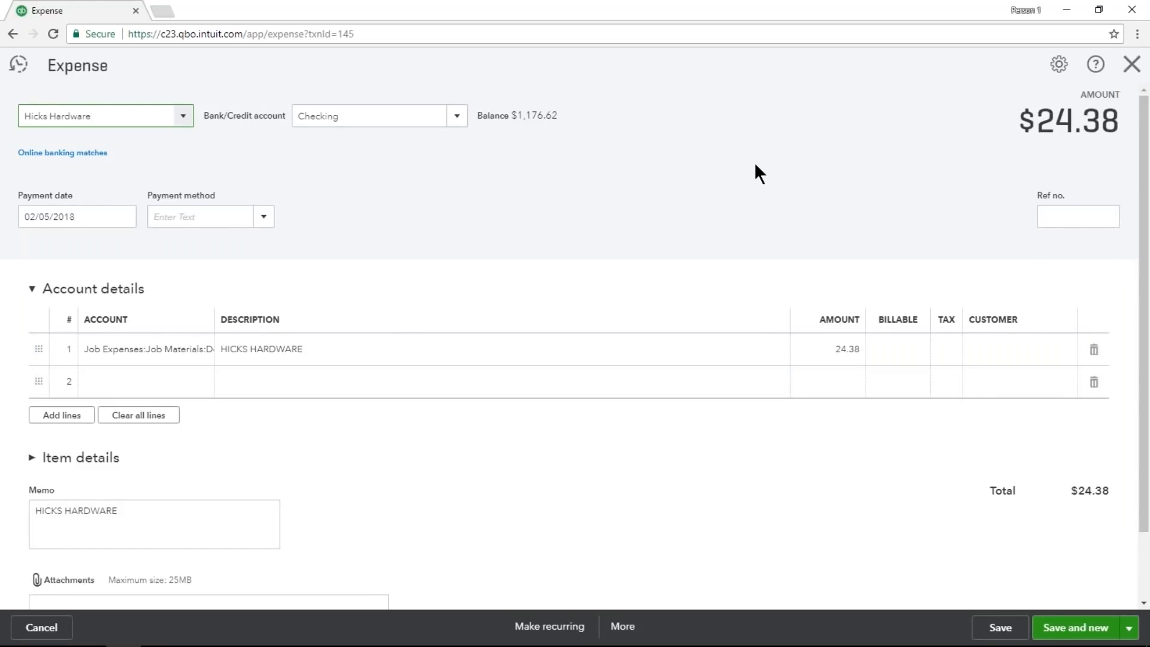
click(1132, 64)
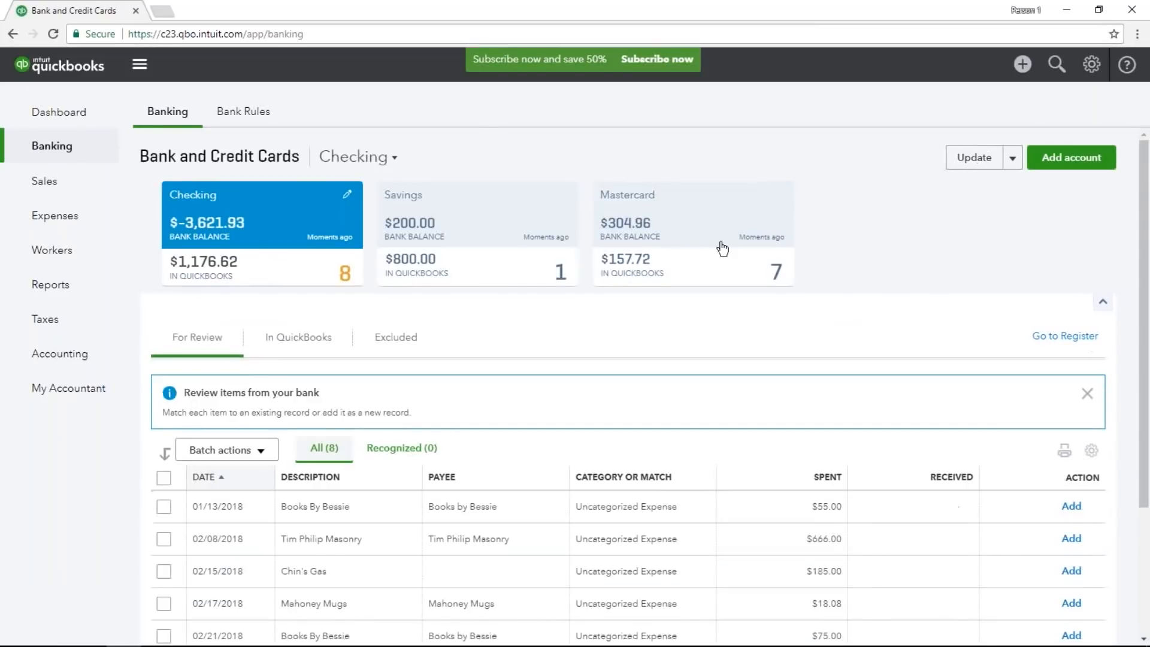
Categorize the 02/08/2018 Tim Philip Masonry transaction as Job Expenses:Job Materials:Decks and Patios and add it.
scroll(723, 254, down, 3)
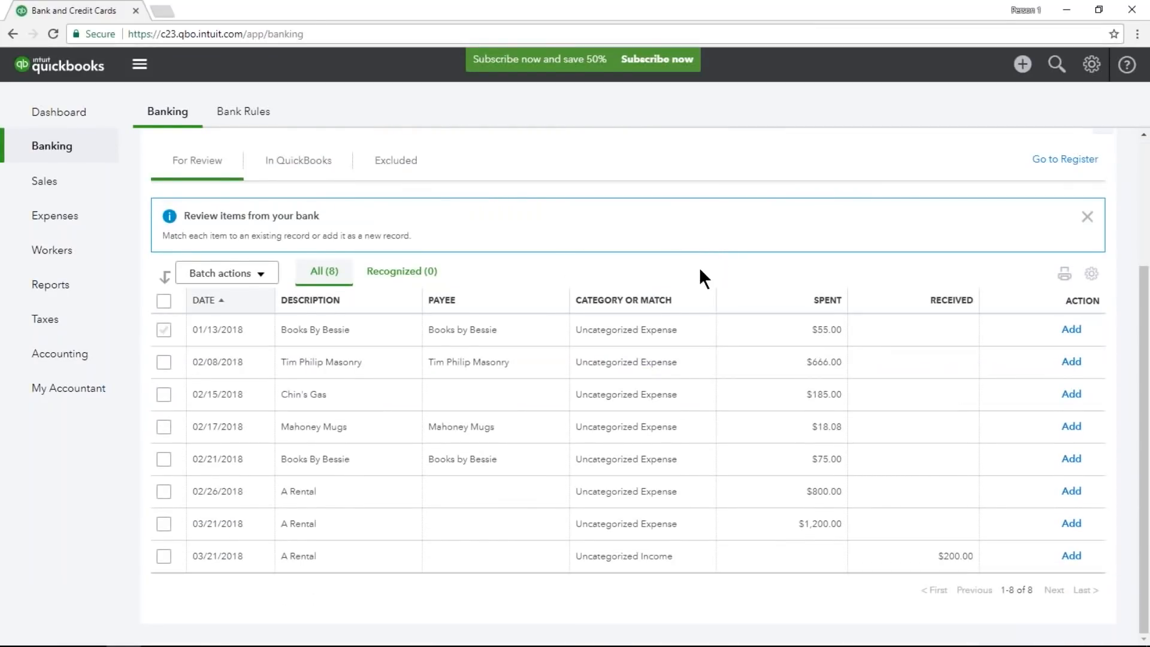
click(397, 360)
scroll(424, 386, down, 1)
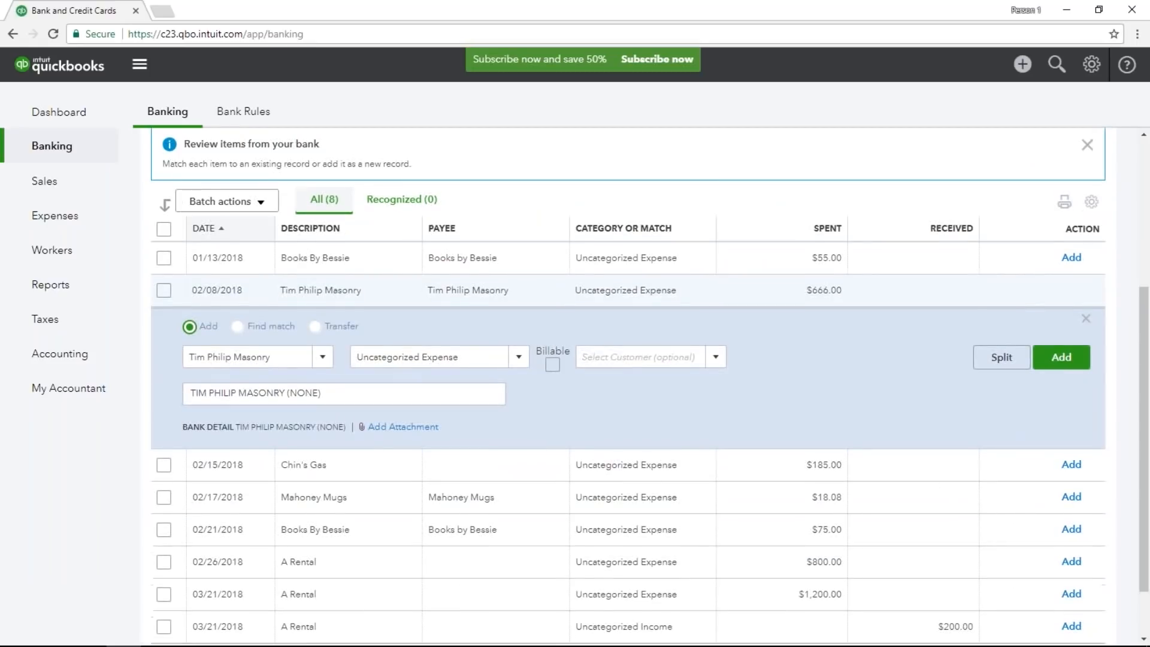
click(491, 360)
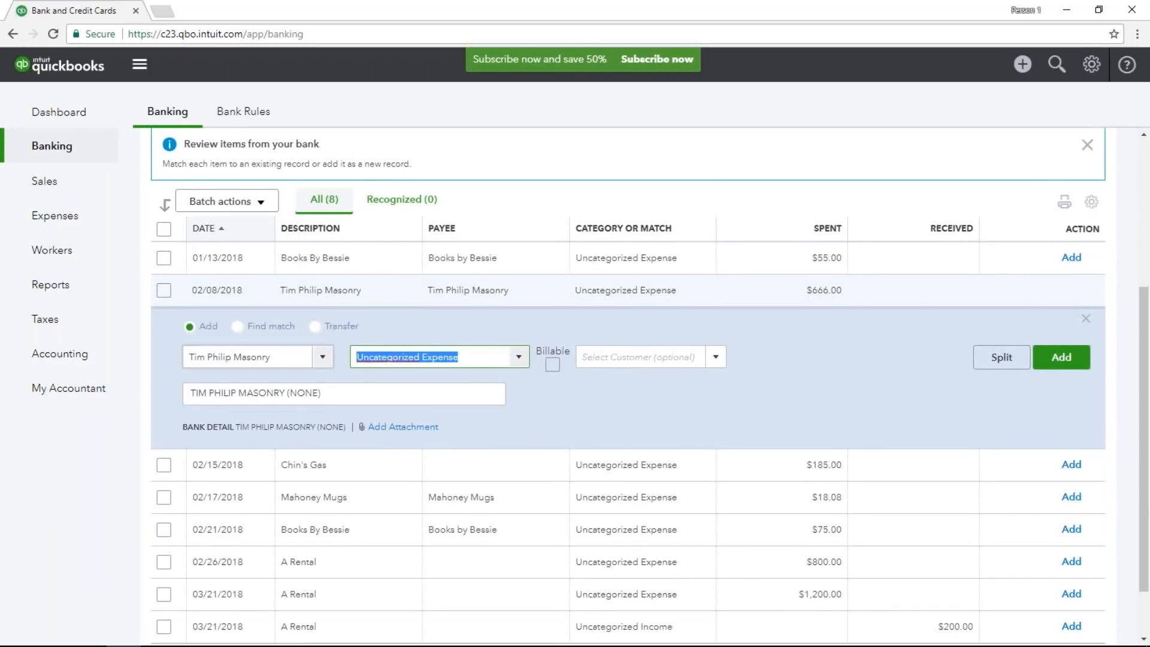
text(jo)
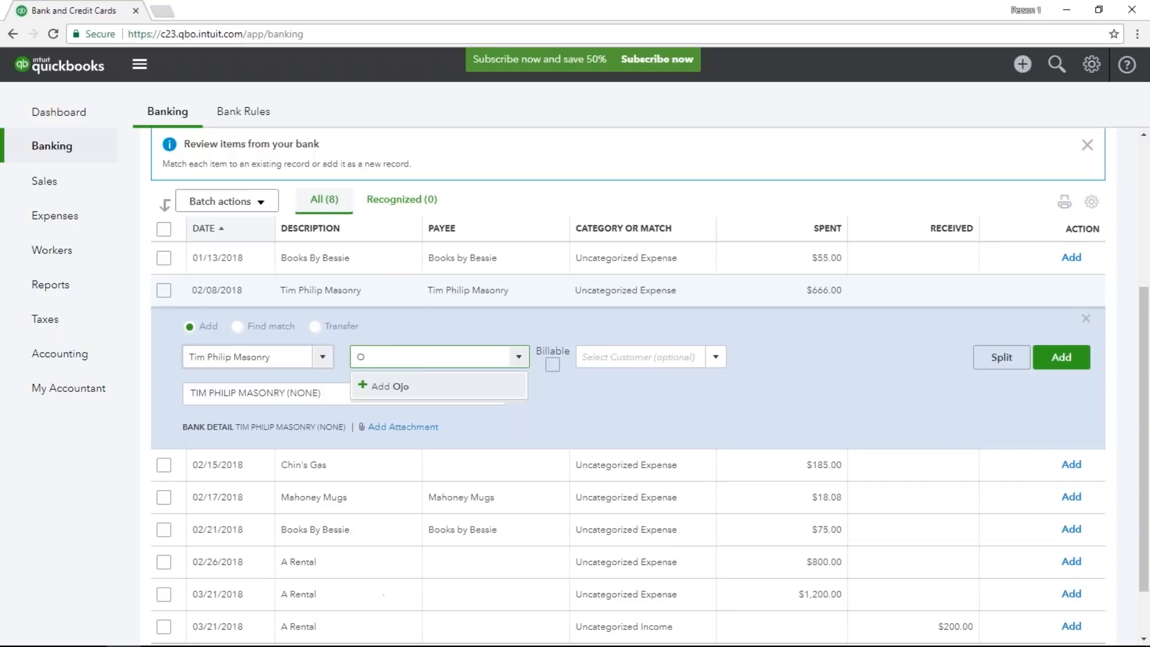
text(b mat)
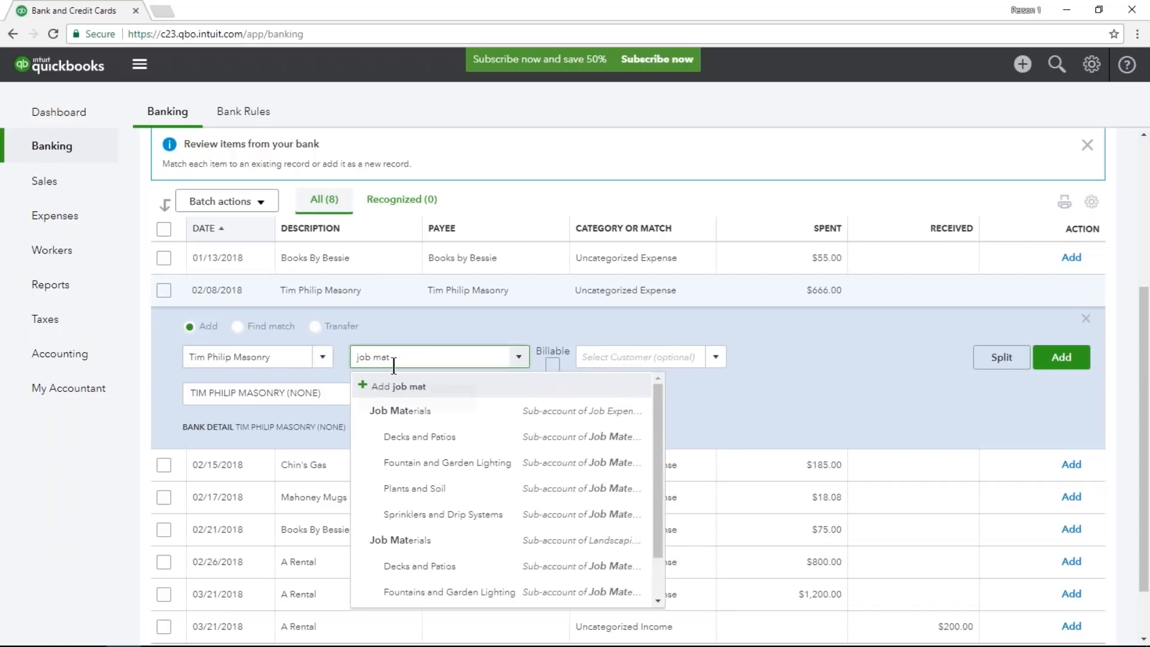
click(476, 437)
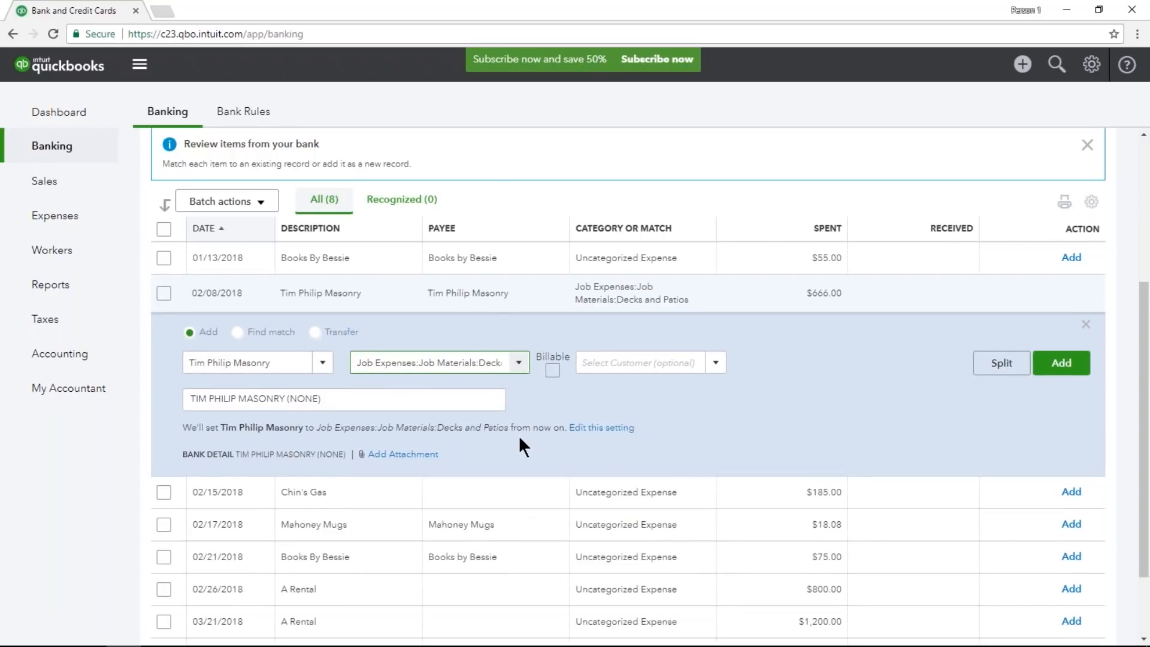
scroll(717, 407, down, 1)
click(1062, 292)
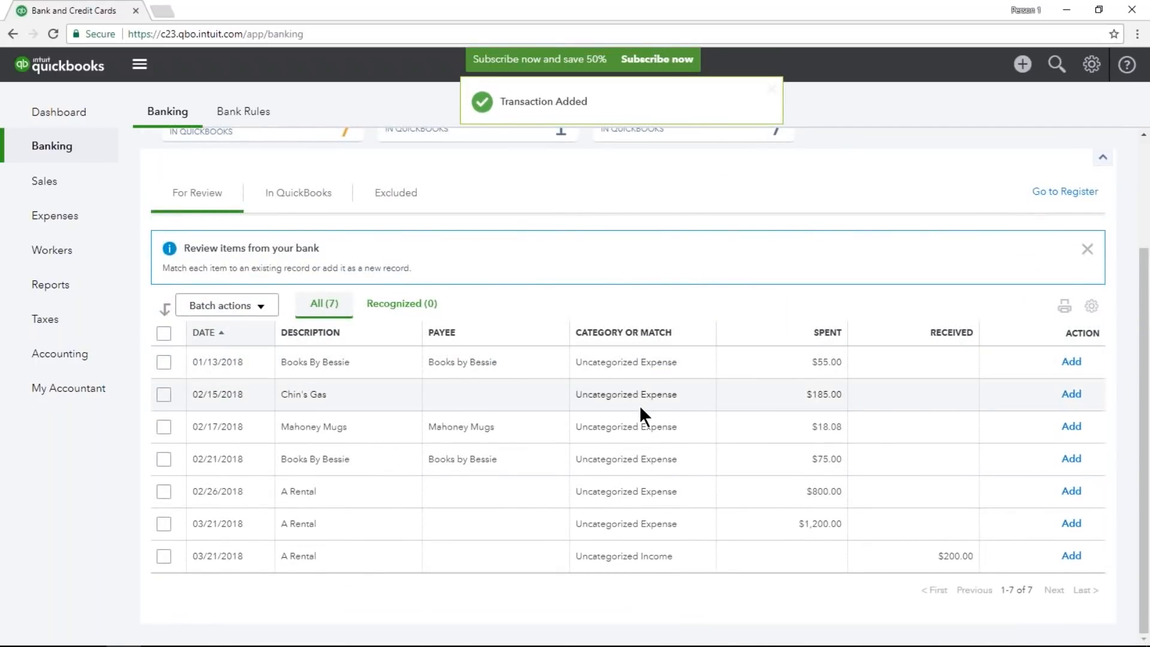
Set the payee of the 02/15/2018 Chin's Gas transaction to Chin's Gas and Oil.
click(539, 402)
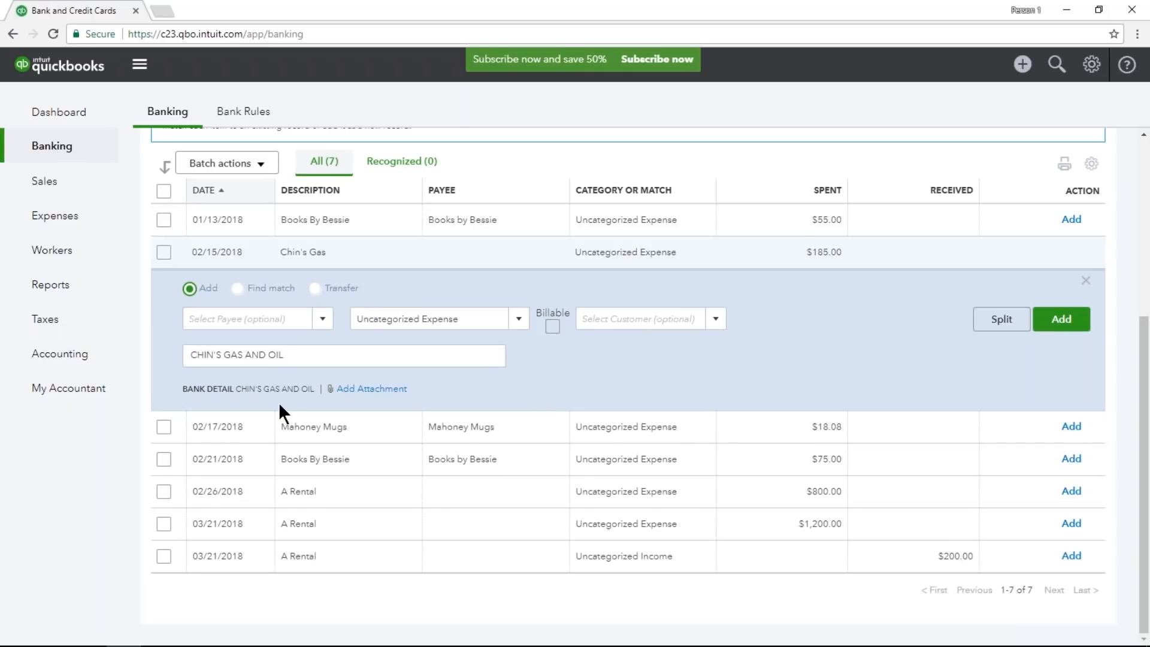
click(267, 319)
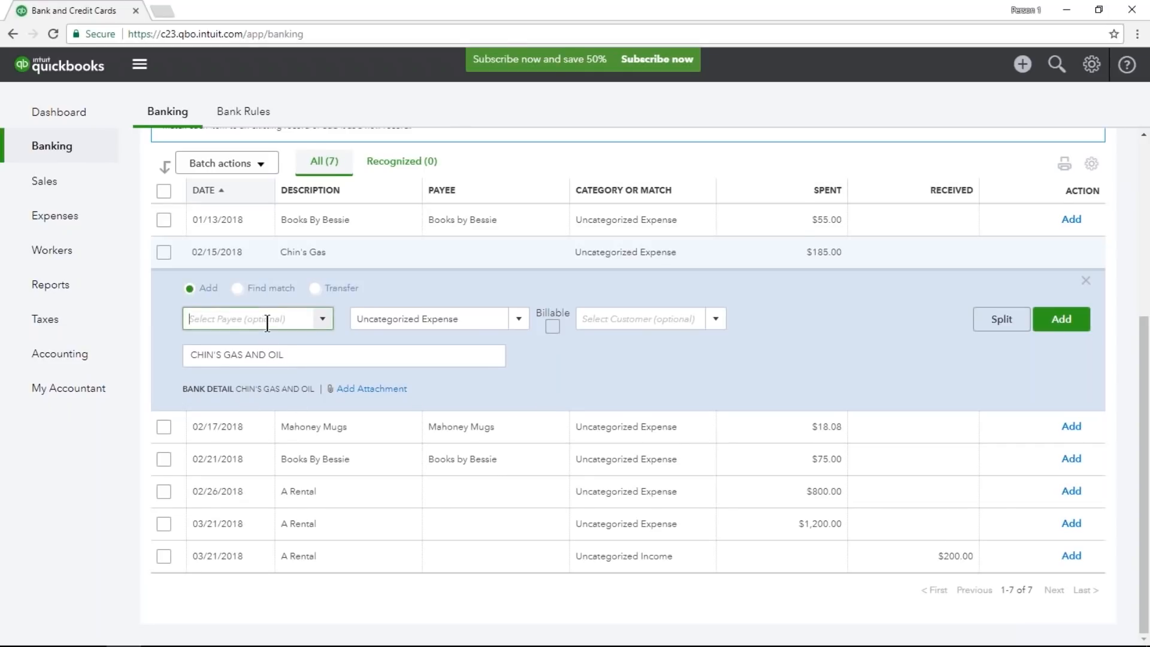
text(Chin)
key(Tab)
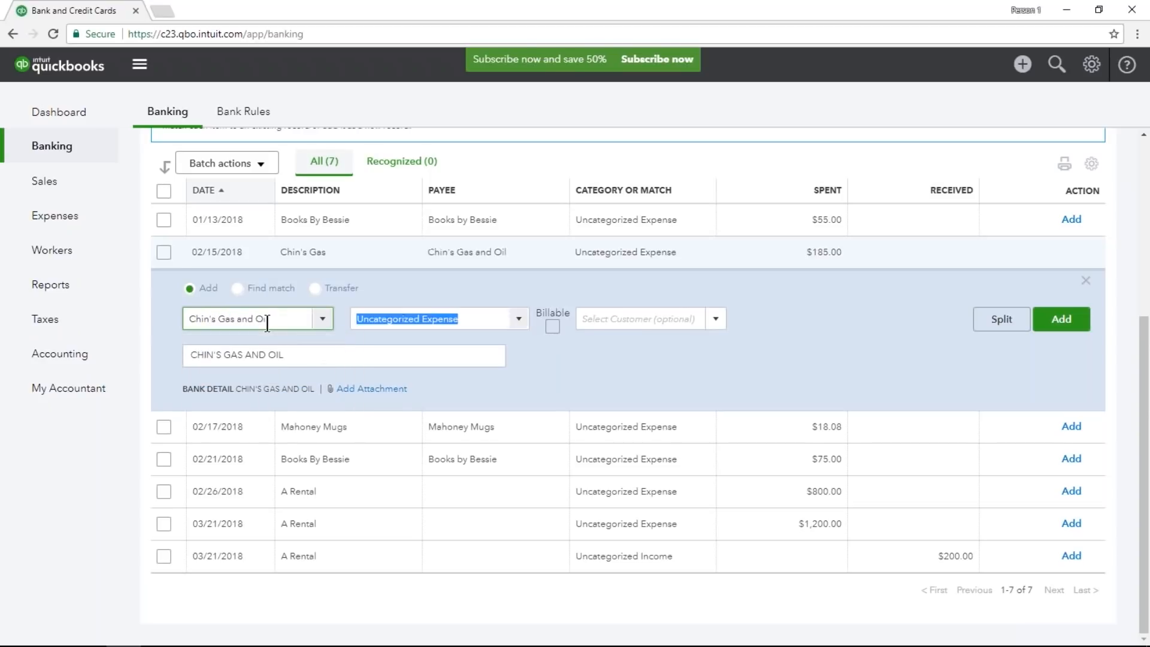
click(565, 357)
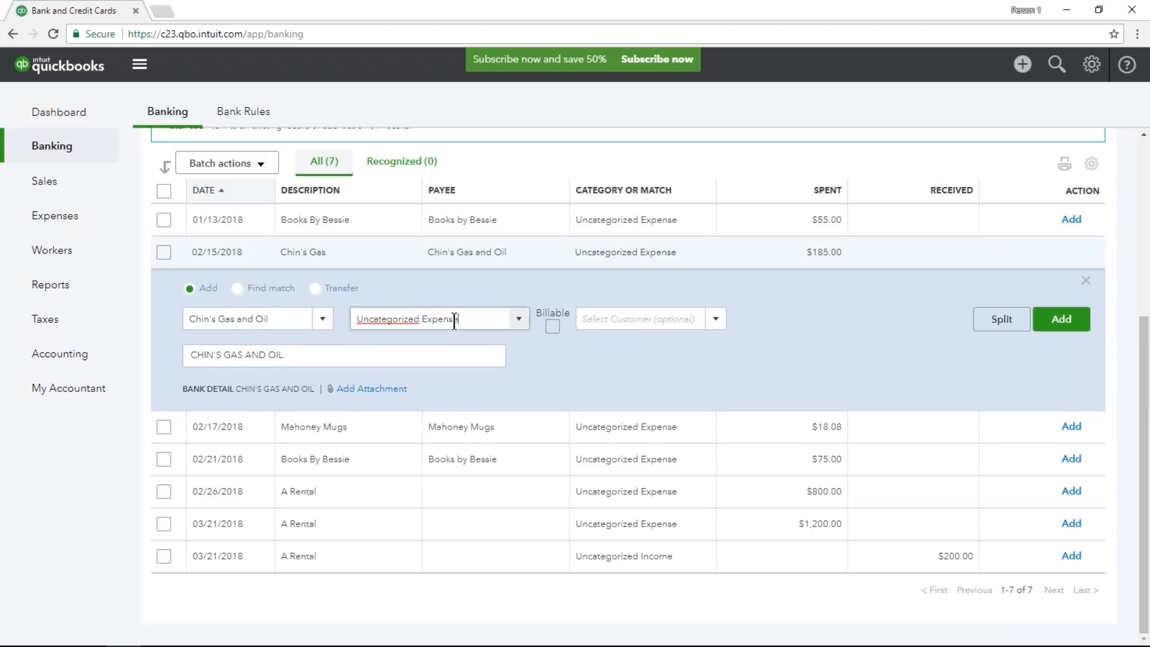
Split the Chin's Gas transaction, assigning 100.00 to the Fuel sub-account of Automobile on the first line.
click(419, 319)
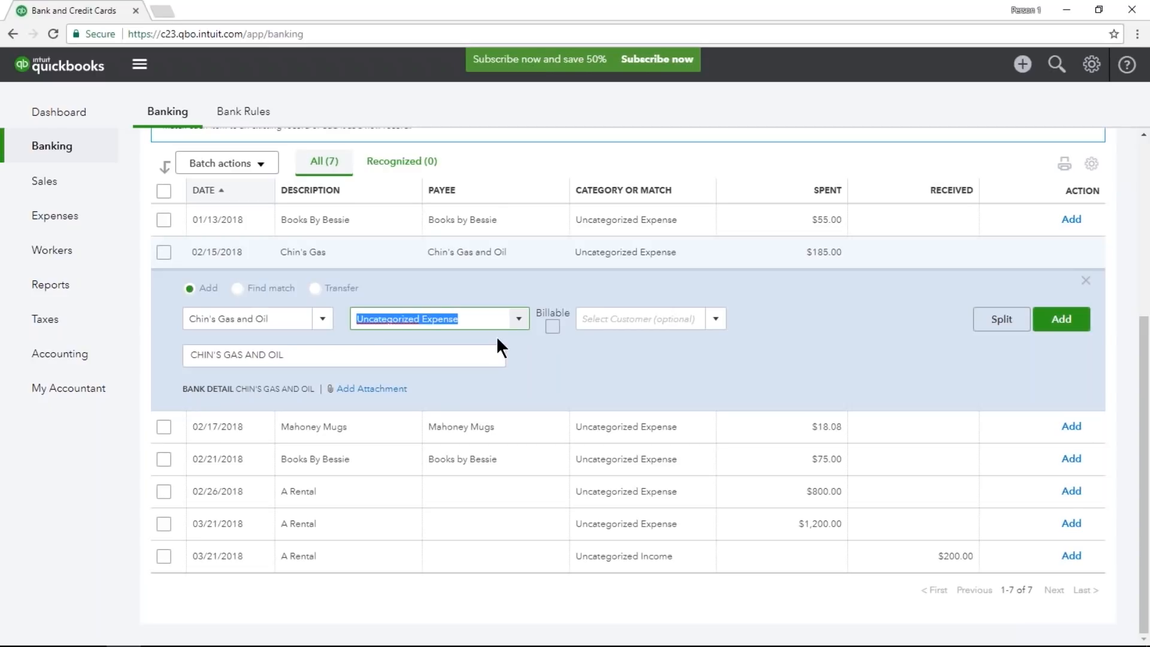
click(1012, 332)
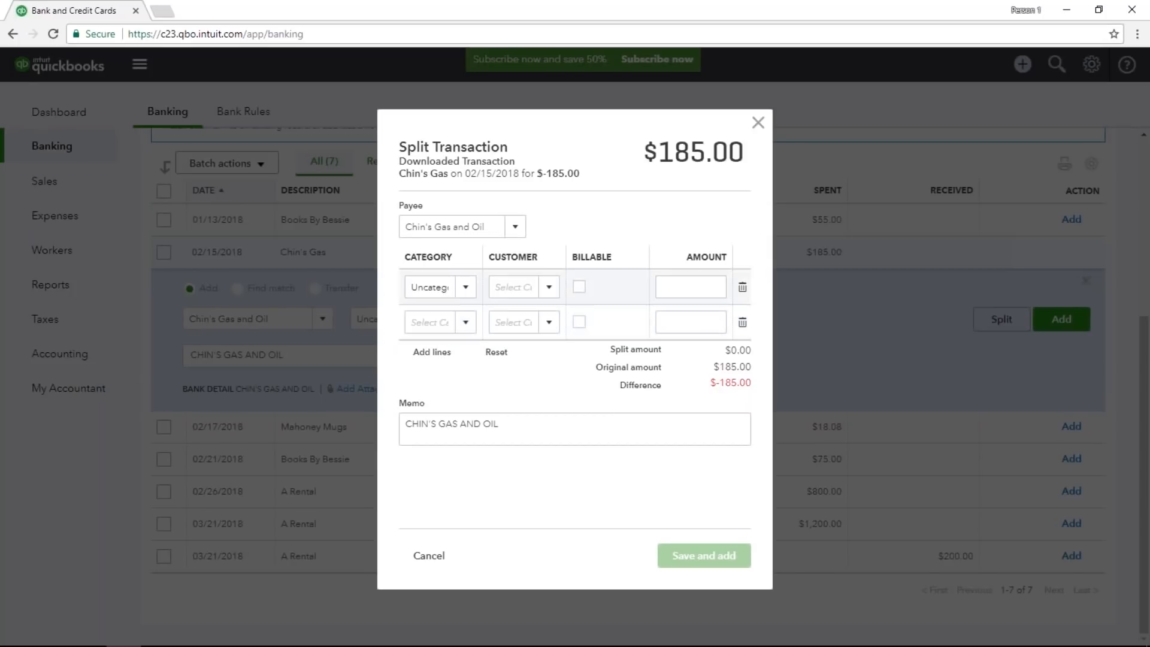
click(467, 289)
text(fuel)
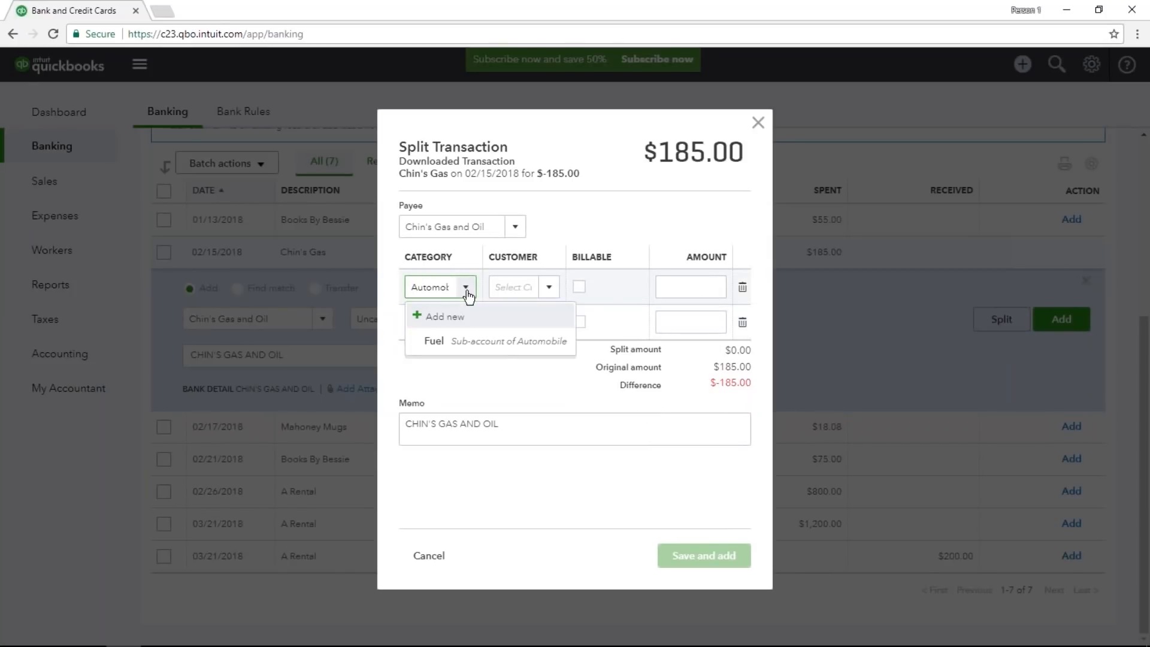
click(473, 340)
click(689, 290)
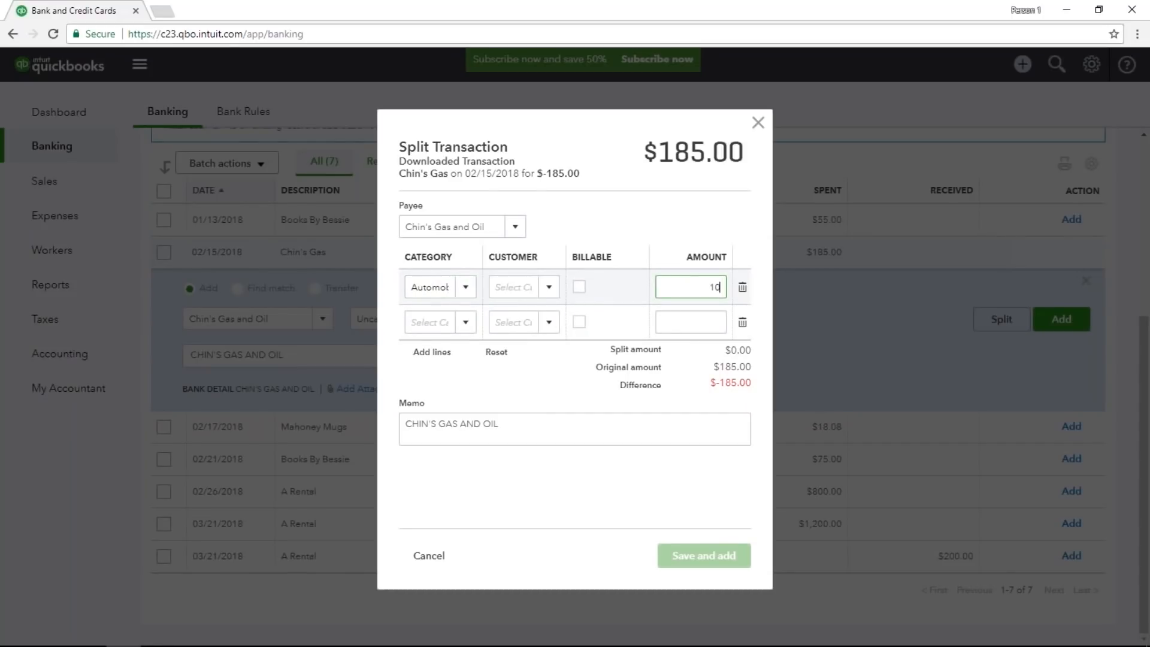
text(100)
key(Tab)
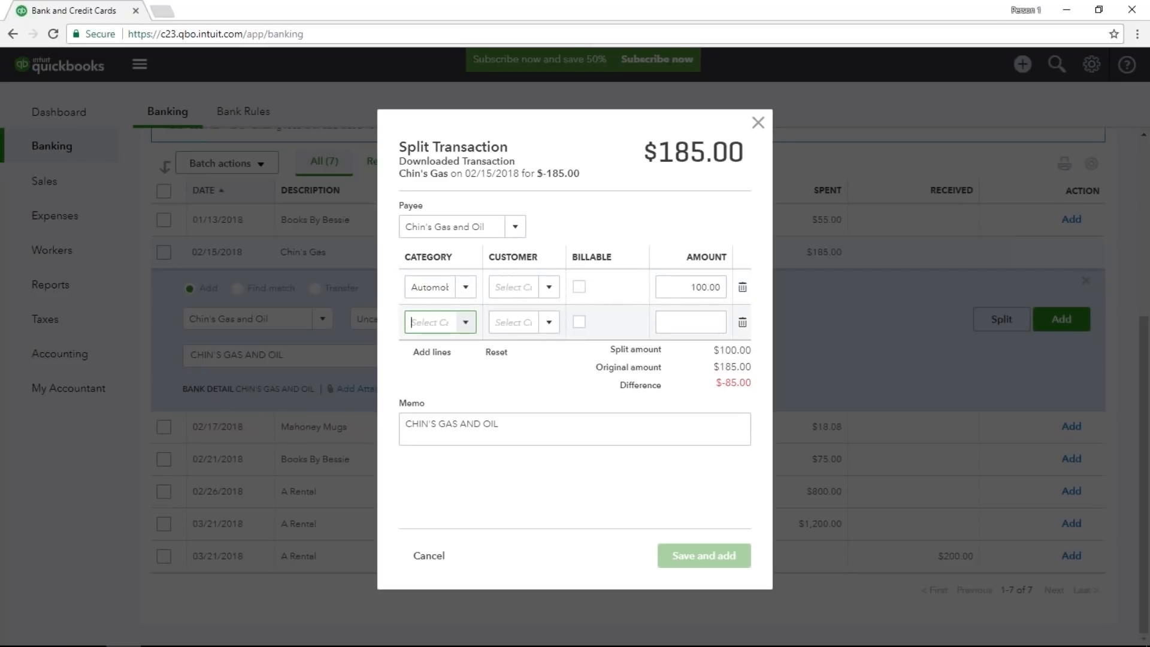
Assign 85.00 to Travel Meals on the second split line, and save and add the Chin's Gas transaction.
click(467, 323)
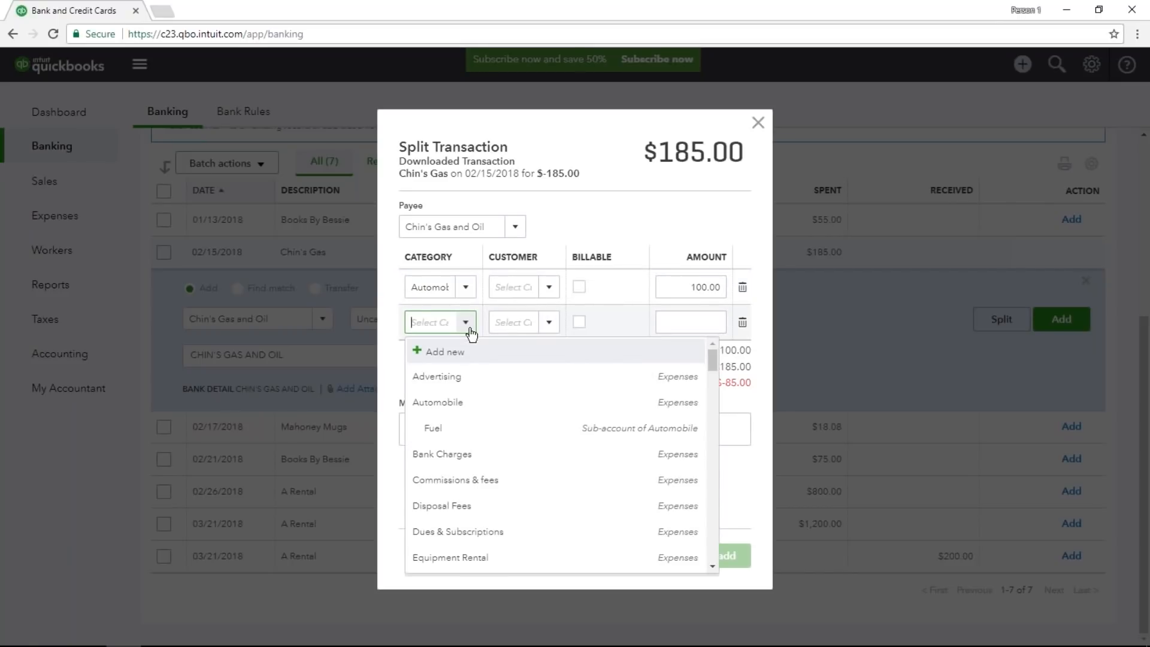
text(tra)
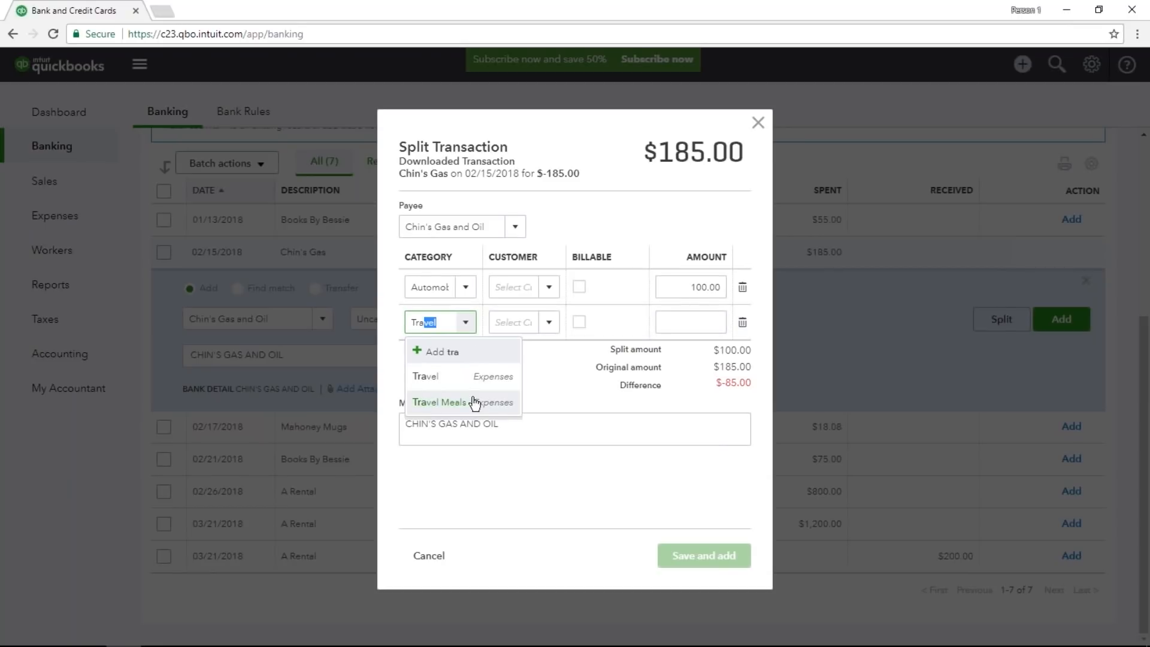
click(476, 406)
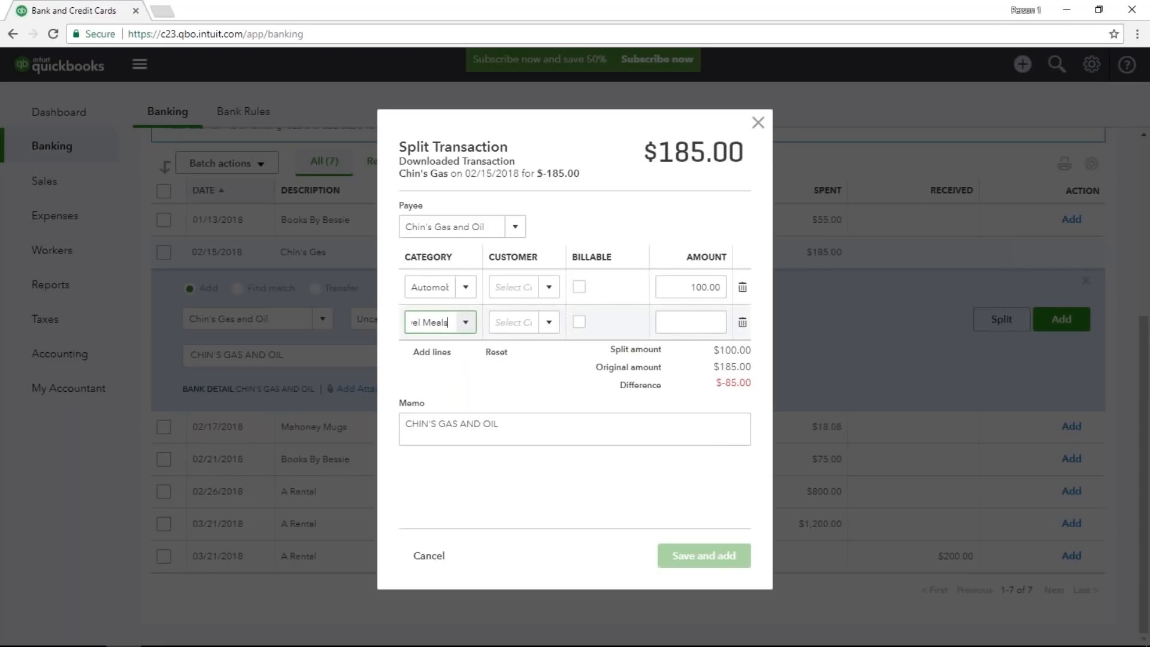
click(671, 324)
text(5)
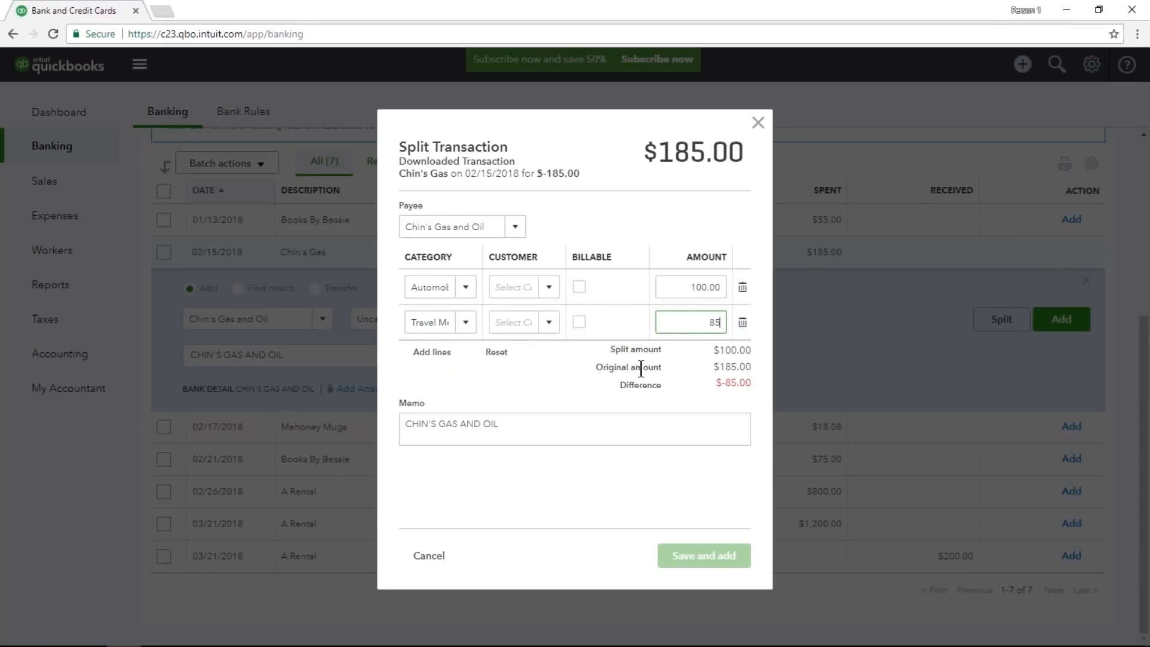
key(Tab)
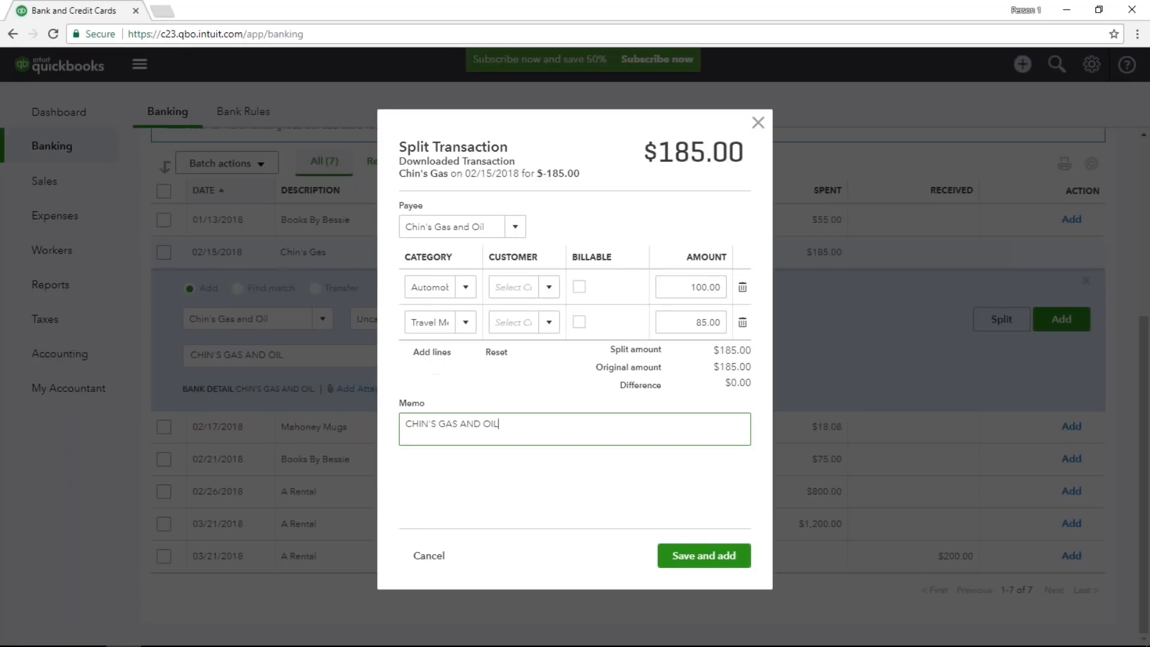
click(704, 555)
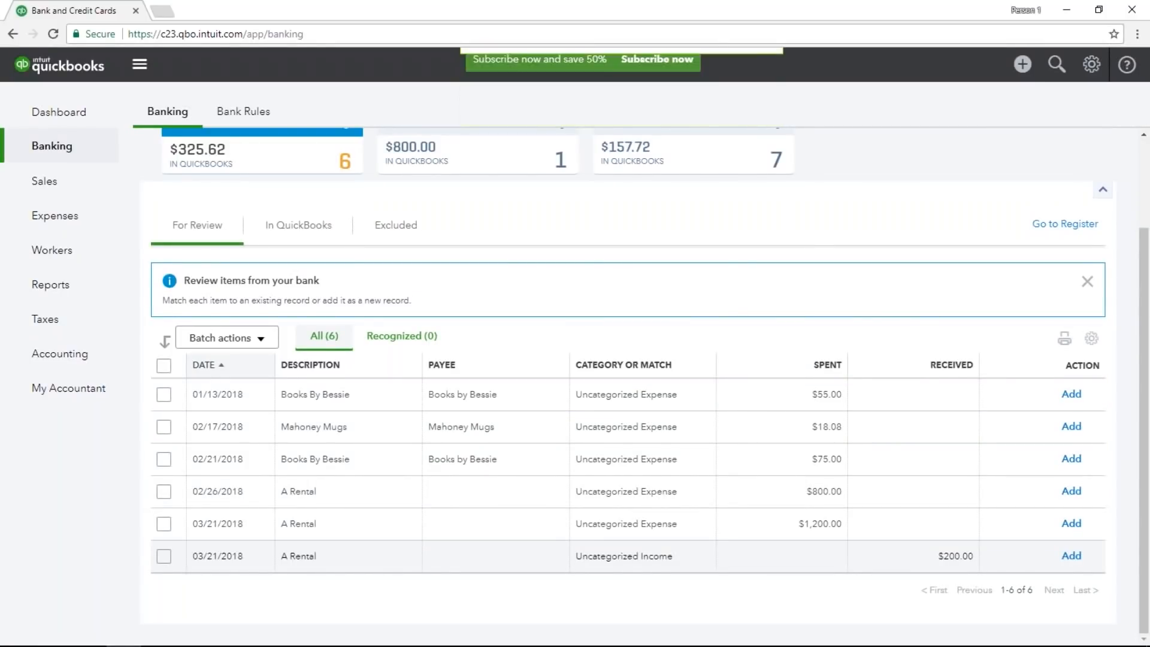
Find a match for the 02/21/2018 Books By Bessie transaction and save it against the suggested $75.00 bill payment.
click(389, 470)
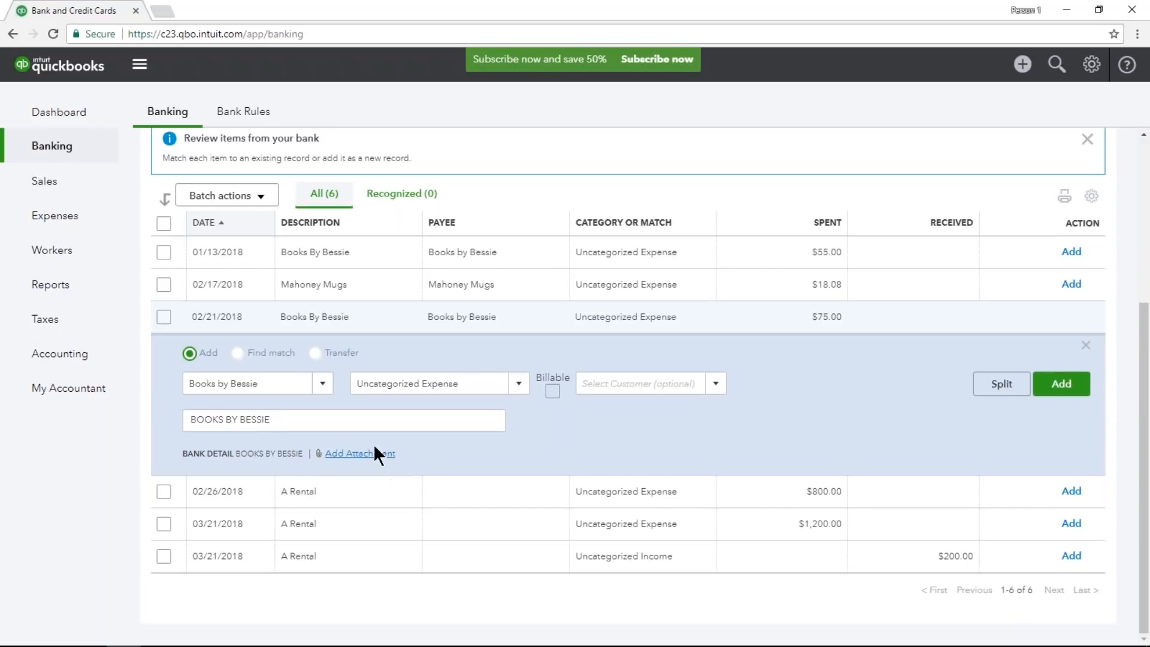
click(237, 358)
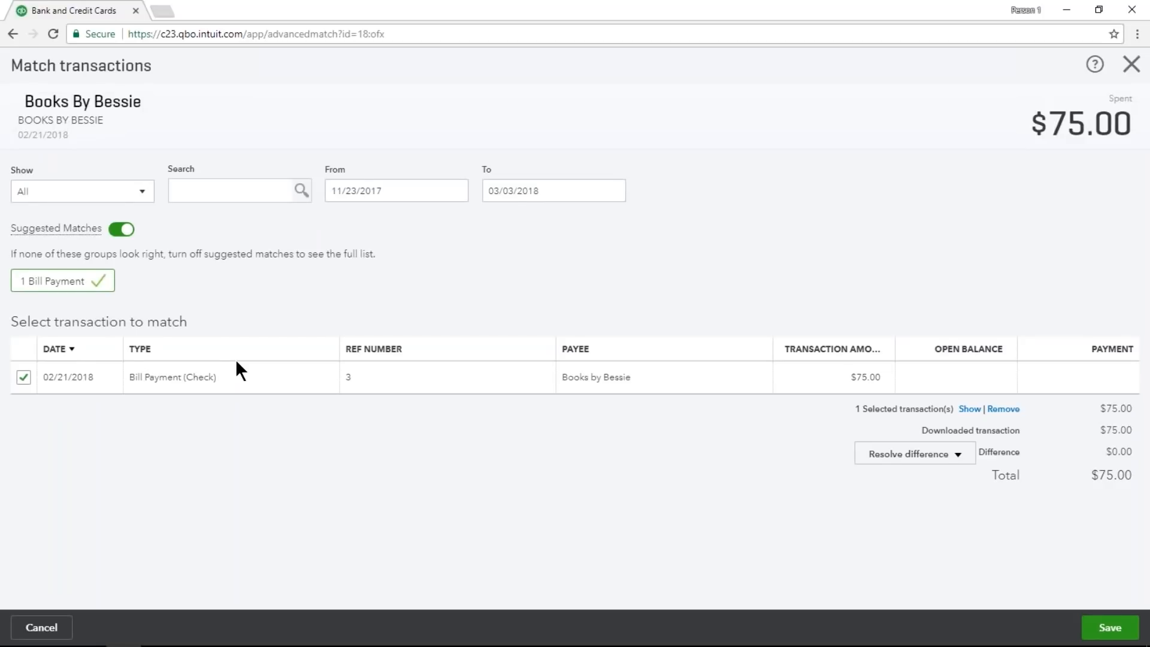
click(410, 191)
click(575, 192)
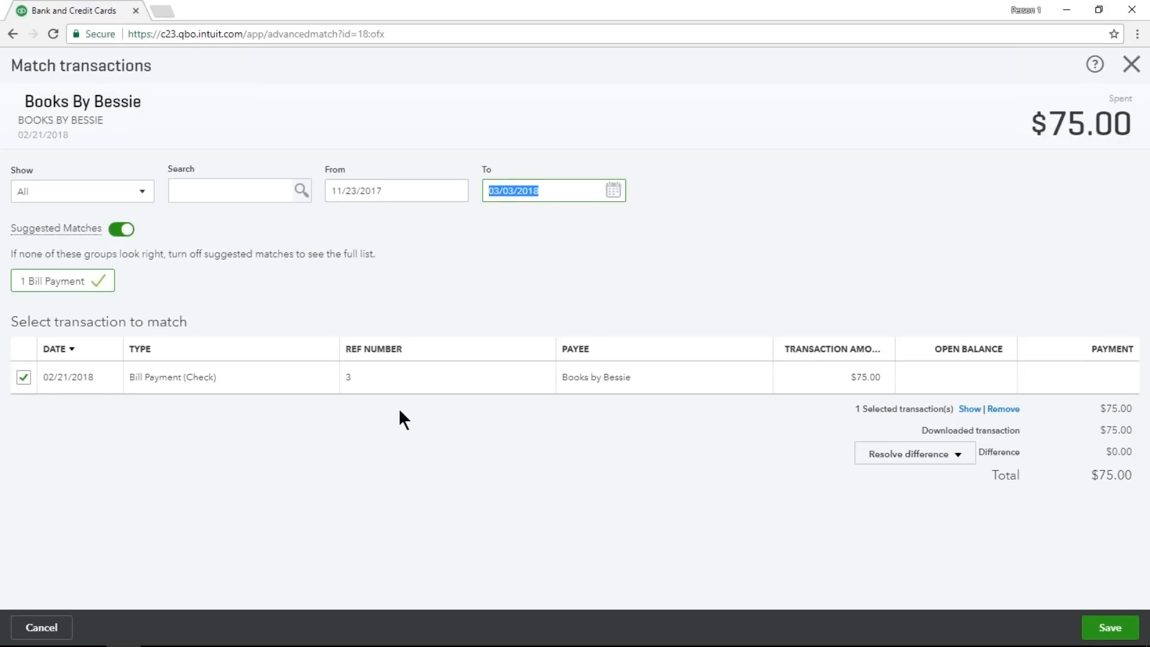
click(1109, 627)
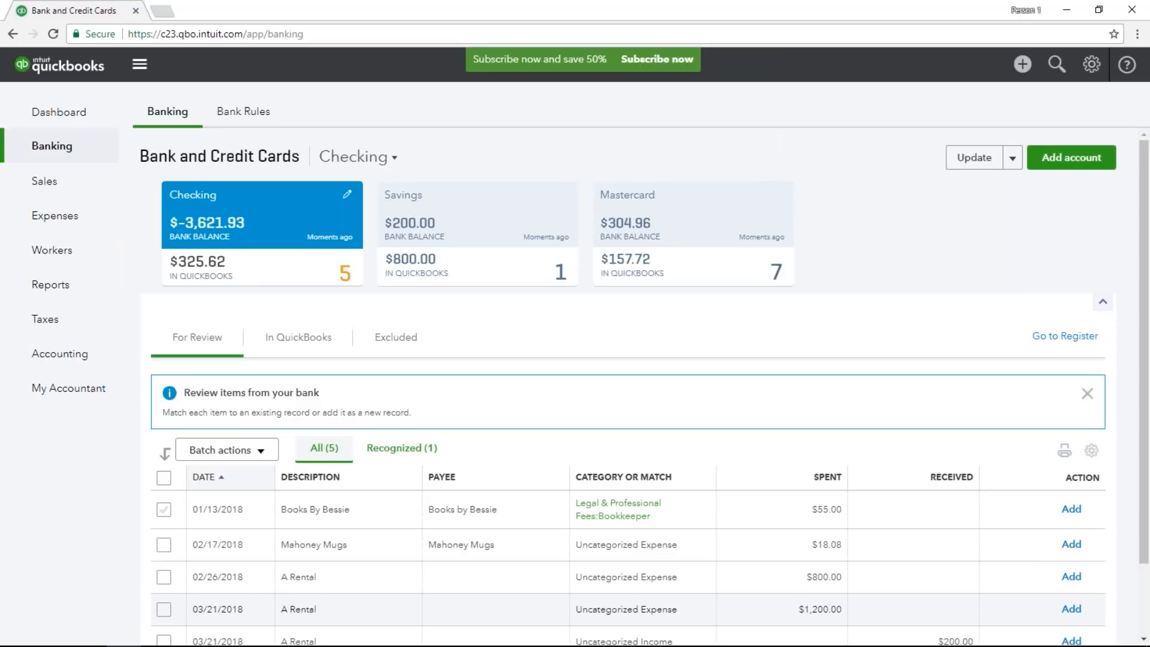
Categorize the 02/17/2018 Mahoney Mugs transaction as Office Expenses and add it.
scroll(645, 387, down, 3)
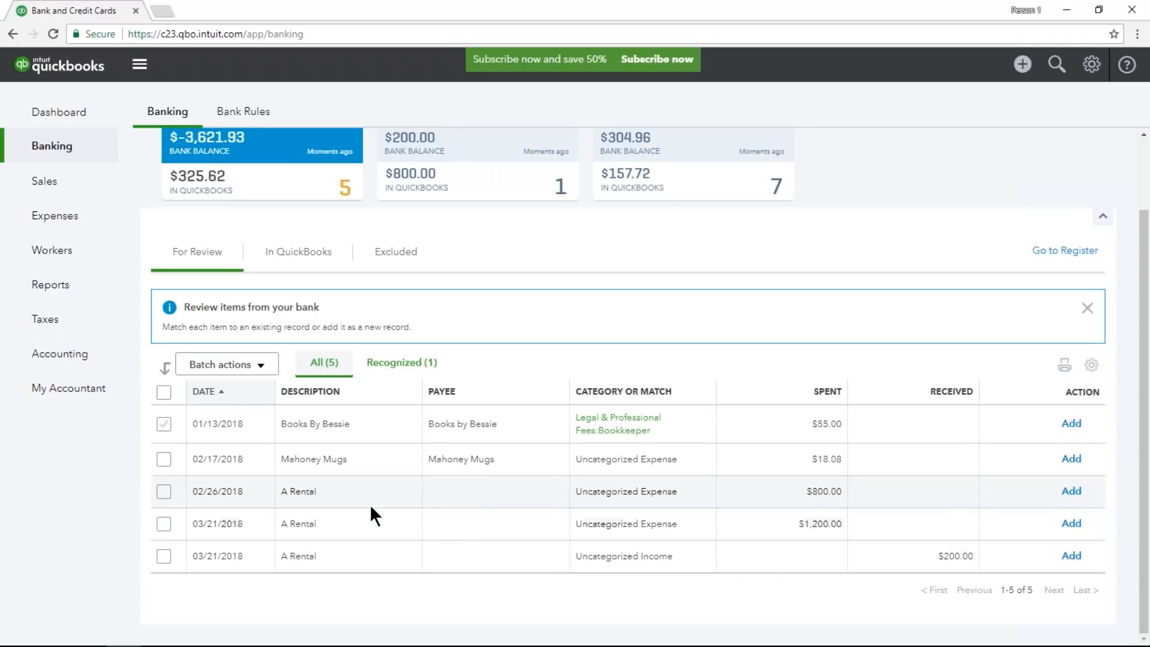
click(364, 463)
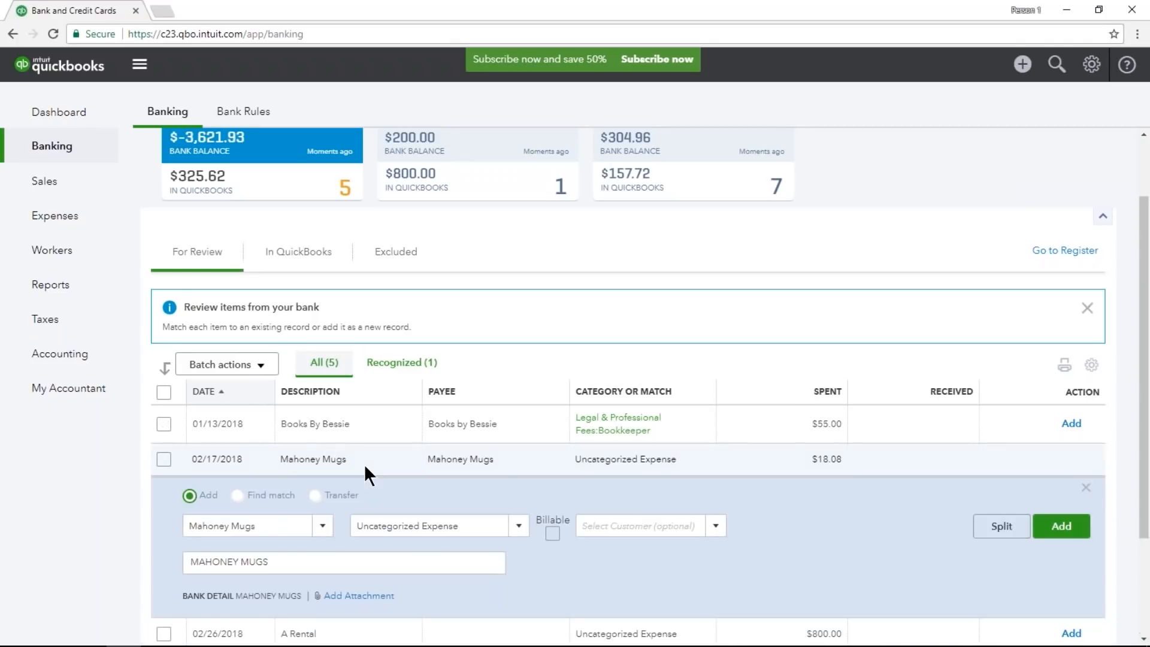
scroll(362, 472, down, 5)
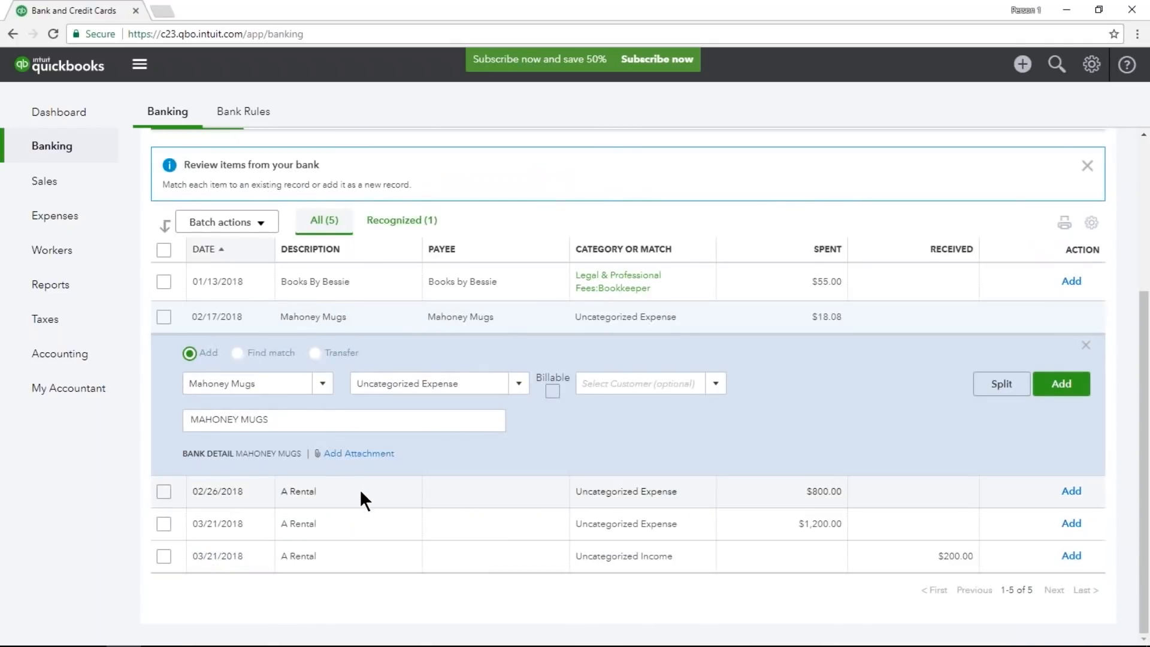
click(413, 383)
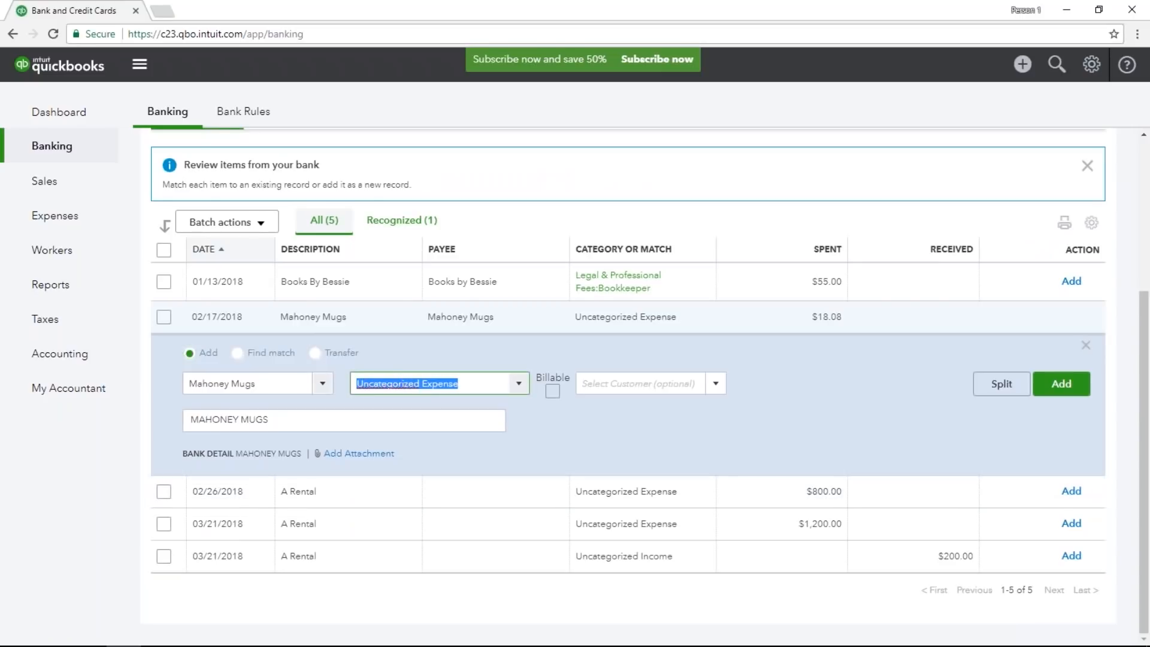
text(Office Expenses)
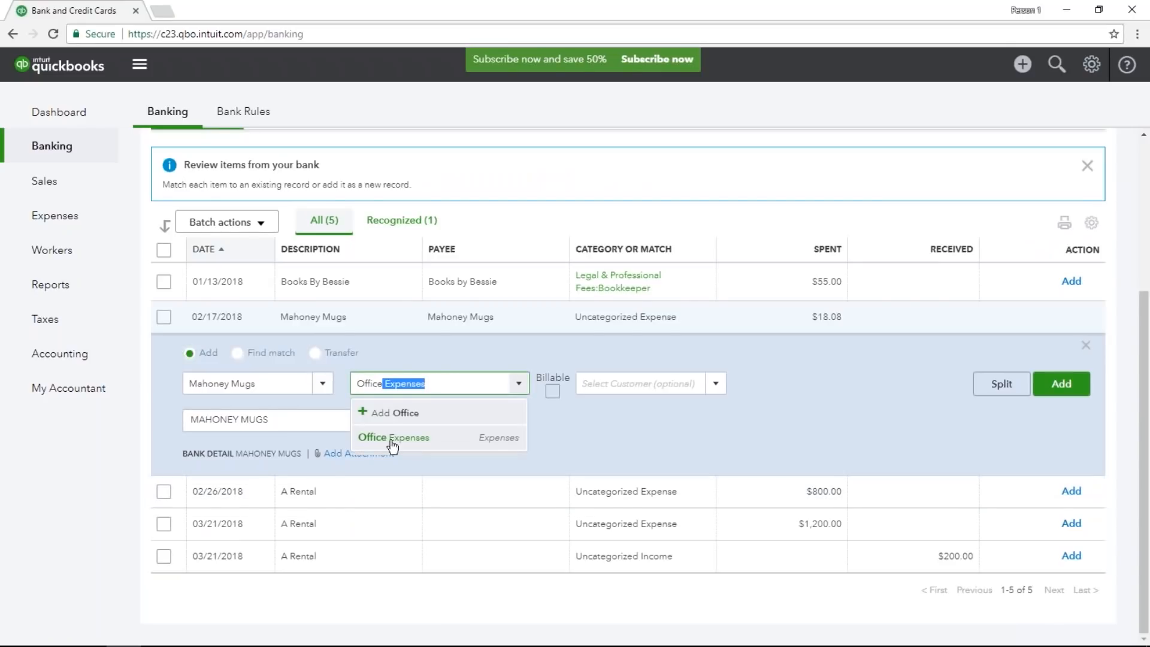
click(393, 438)
click(1060, 390)
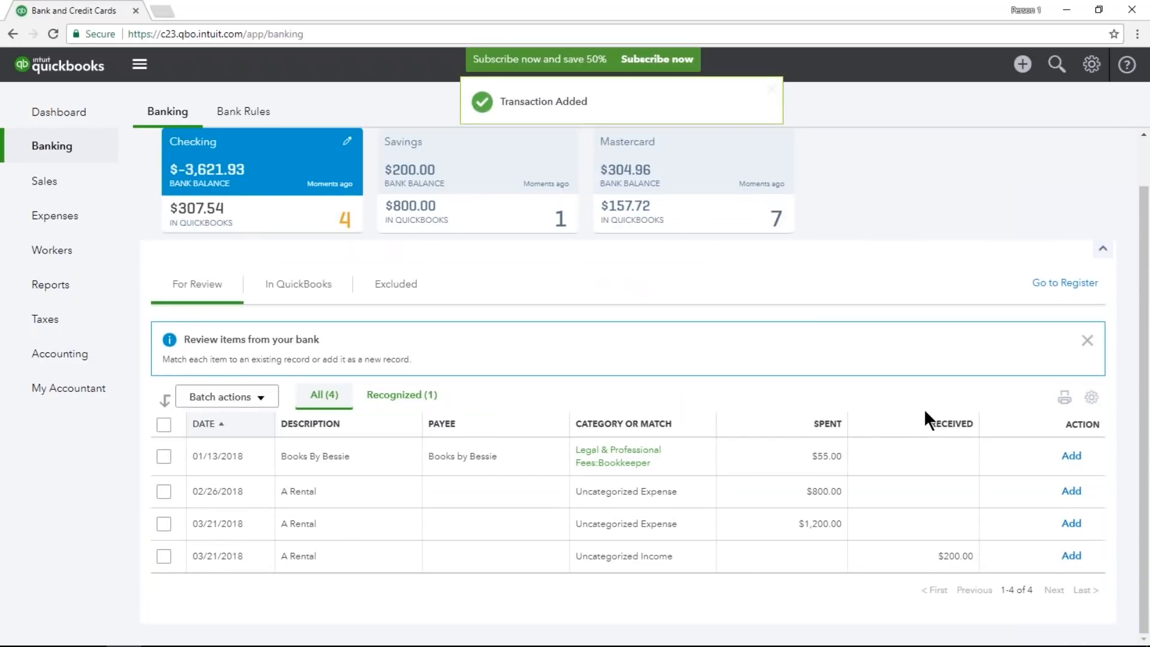
Give the 02/26/2018 A Rental transaction the new payee A1 Rental and the category Equipment Rental.
click(372, 490)
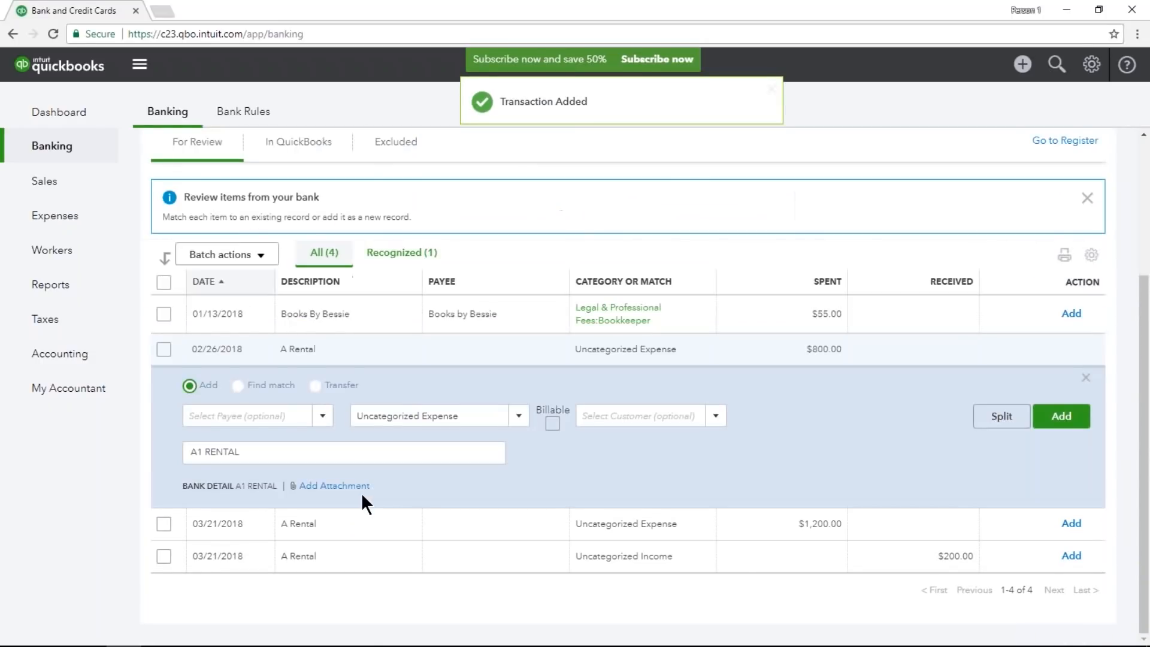
click(272, 418)
text(A1 Rental)
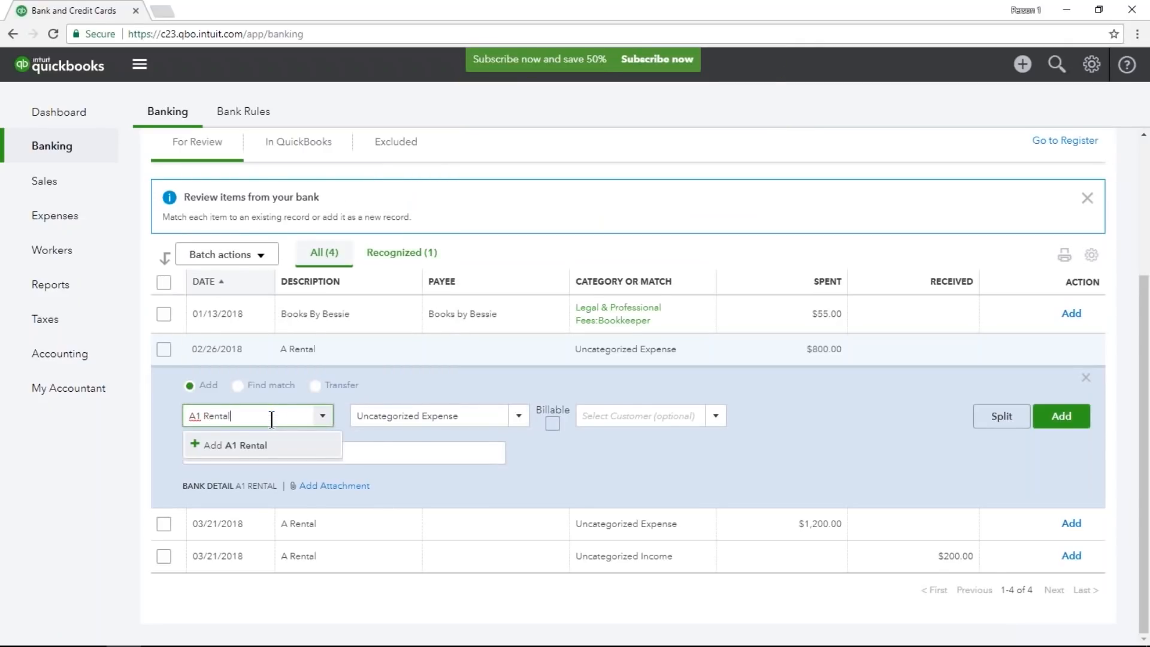
key(Tab)
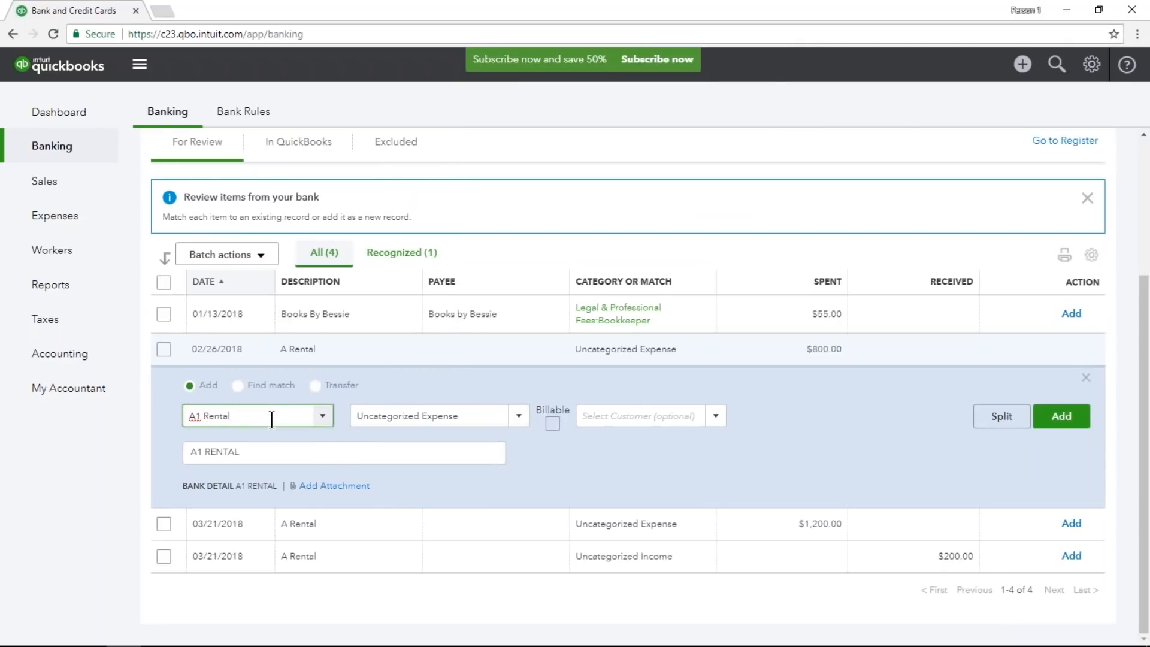
click(394, 319)
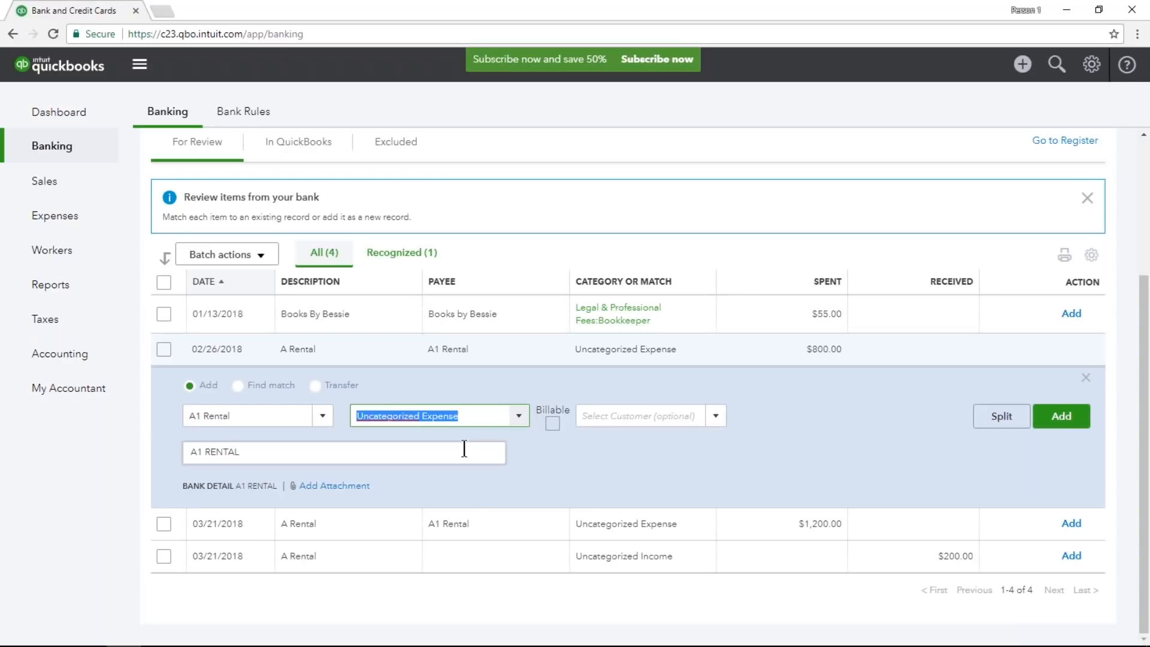
text(Equipment Rental)
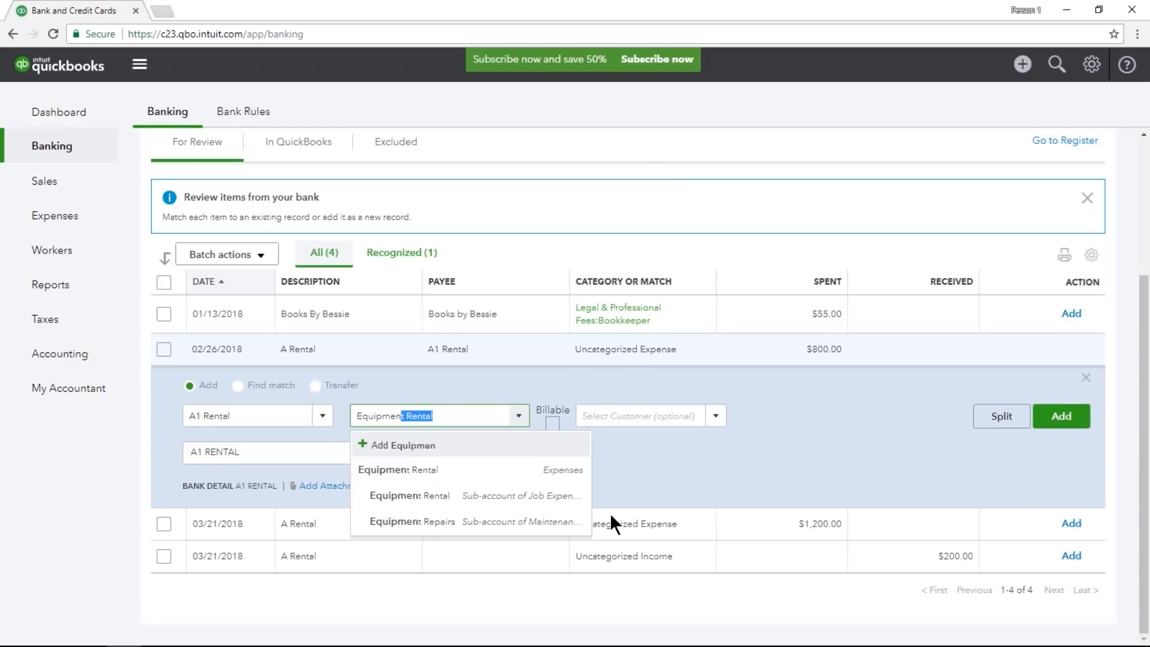
key(Tab)
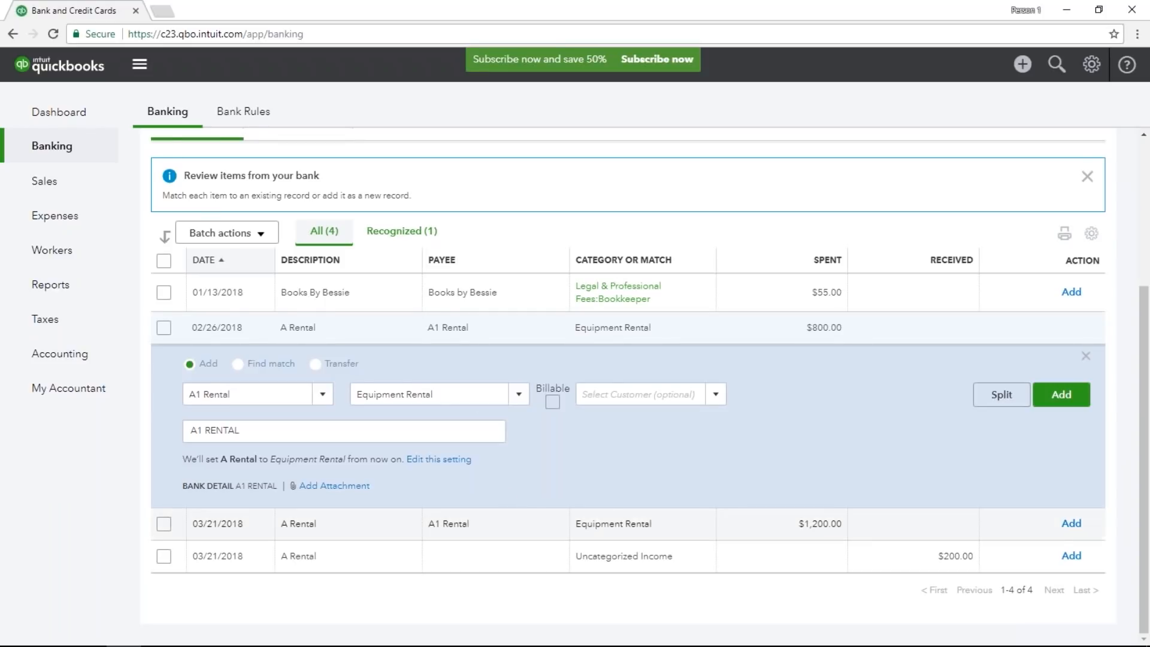
Check the payee and category details of the 03/21/2018 A Rental expense, and return to the 02/26/2018 A Rental transaction.
click(553, 526)
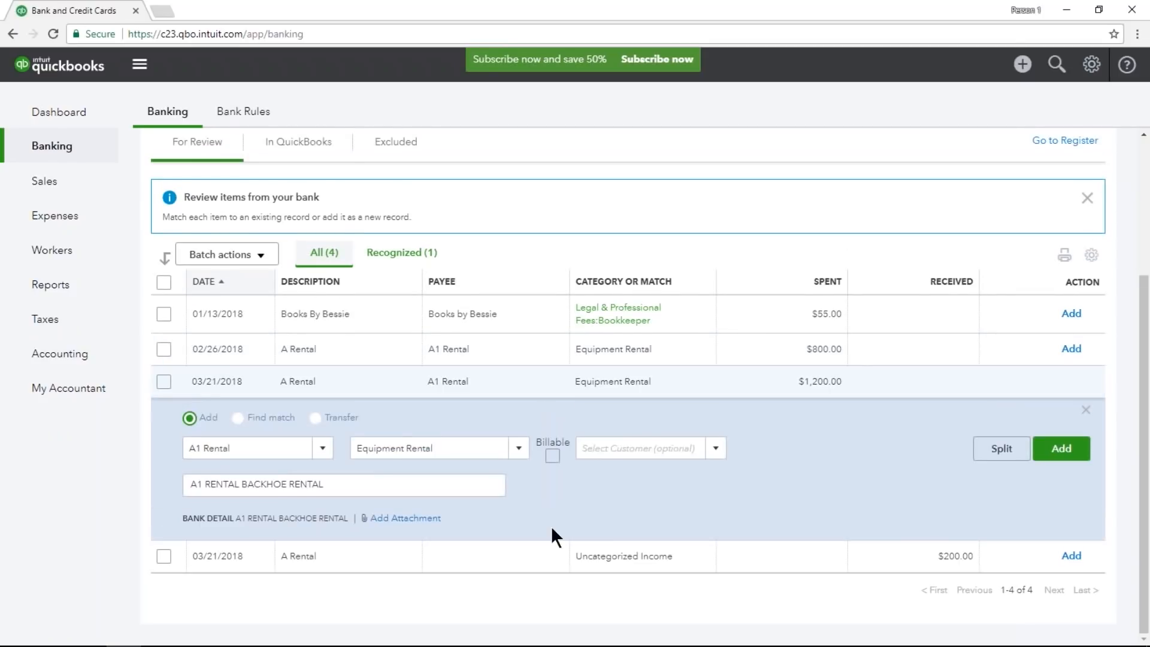
click(441, 446)
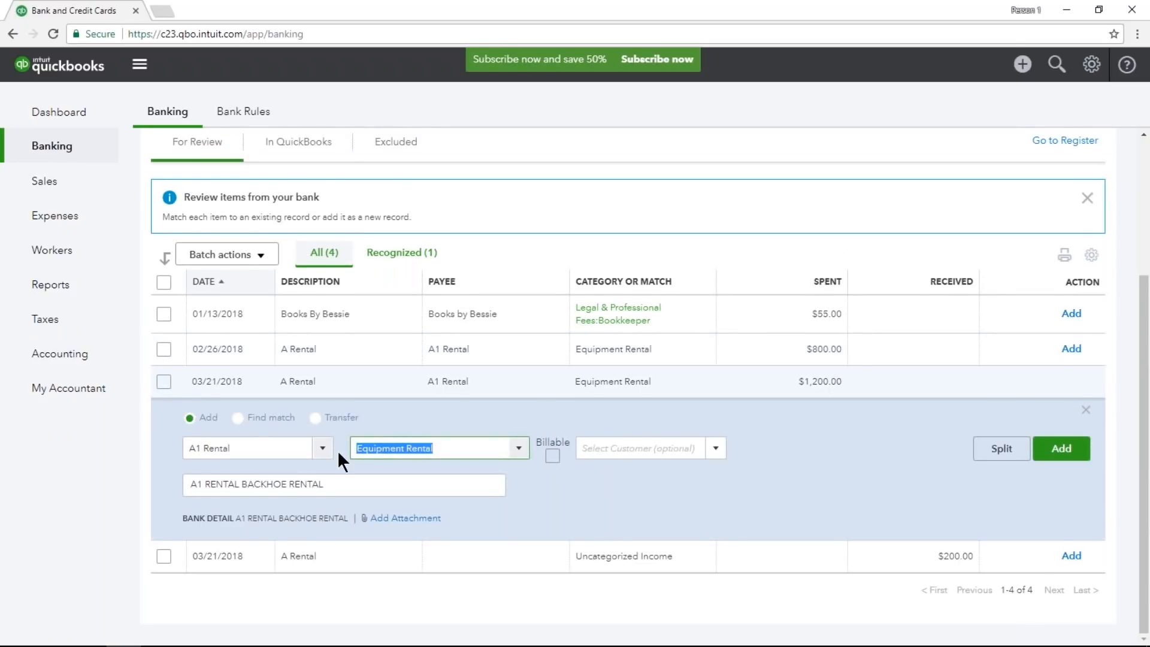
click(369, 358)
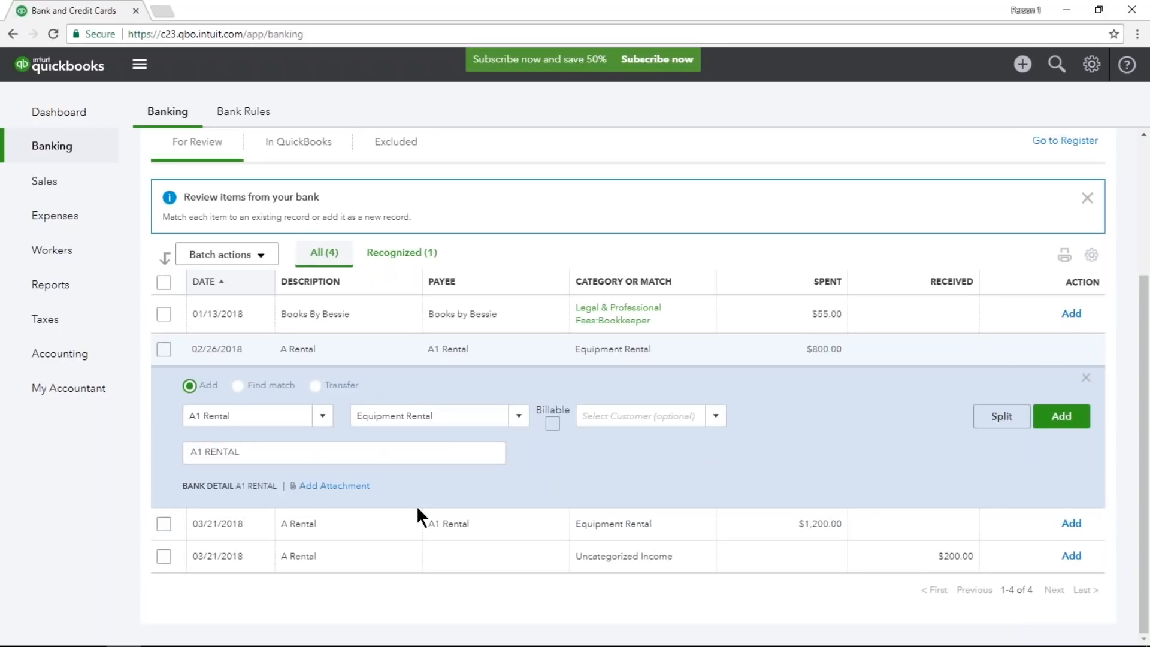
Add the 02/26/2018 A Rental transaction, and exclude the $55.00 Books By Bessie transaction dated 01/13/2018 from the review list.
click(1050, 424)
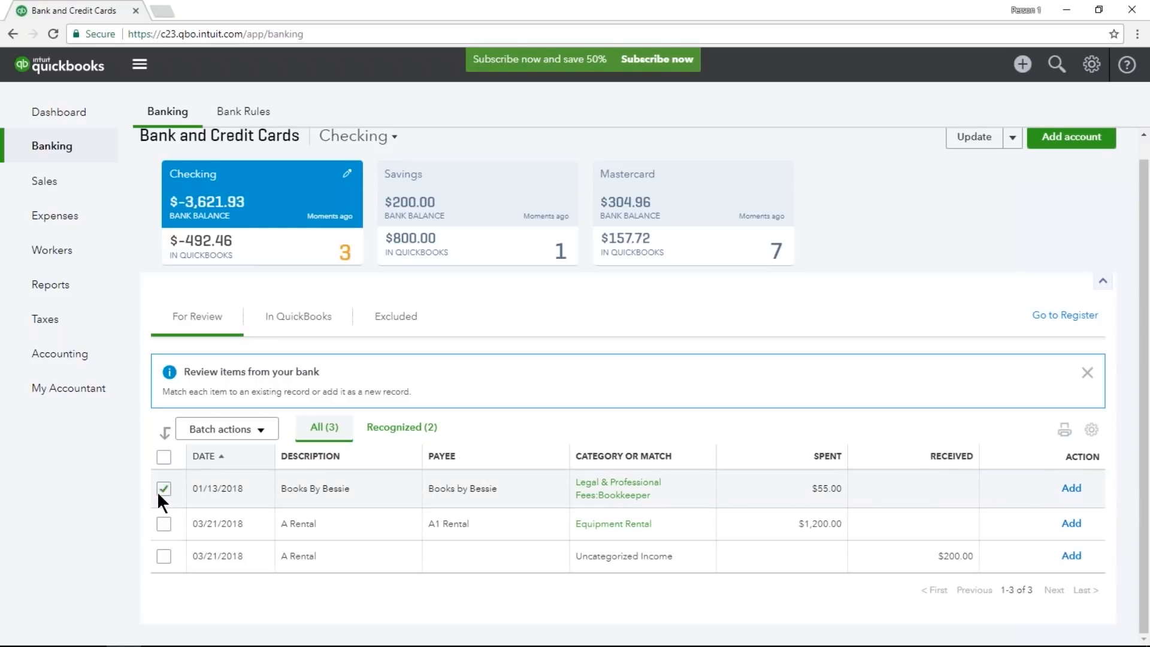
click(263, 432)
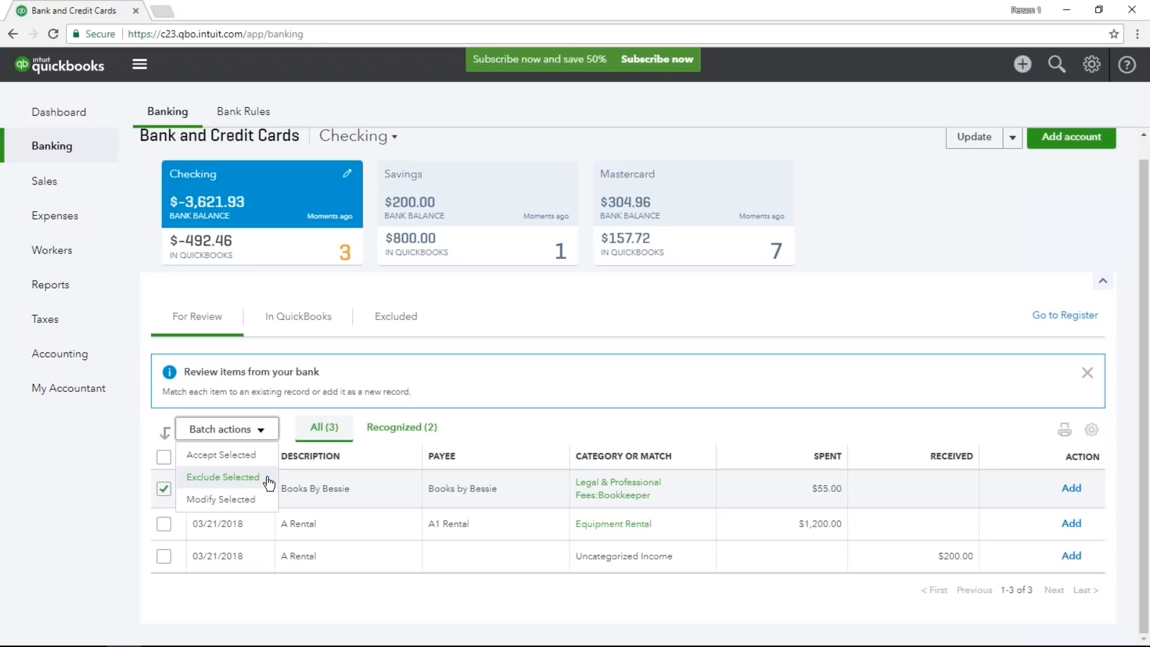
click(268, 483)
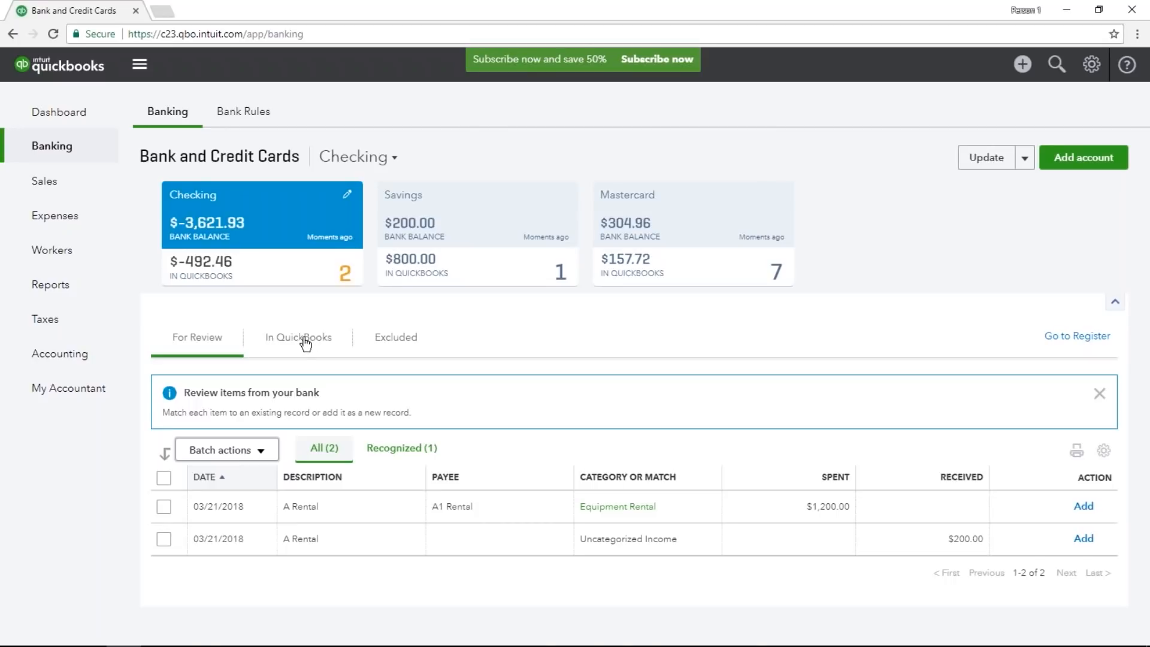
Check the lists of processed and excluded checking transactions and the excluded list's batch options, and return to the items for review.
click(273, 346)
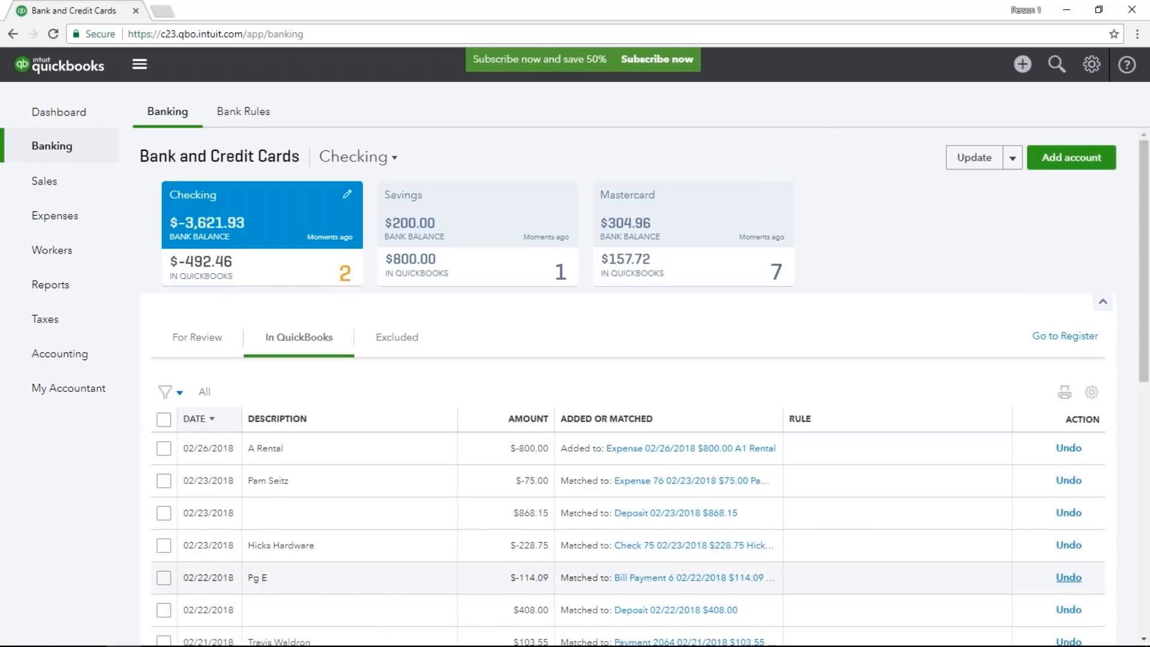
click(383, 348)
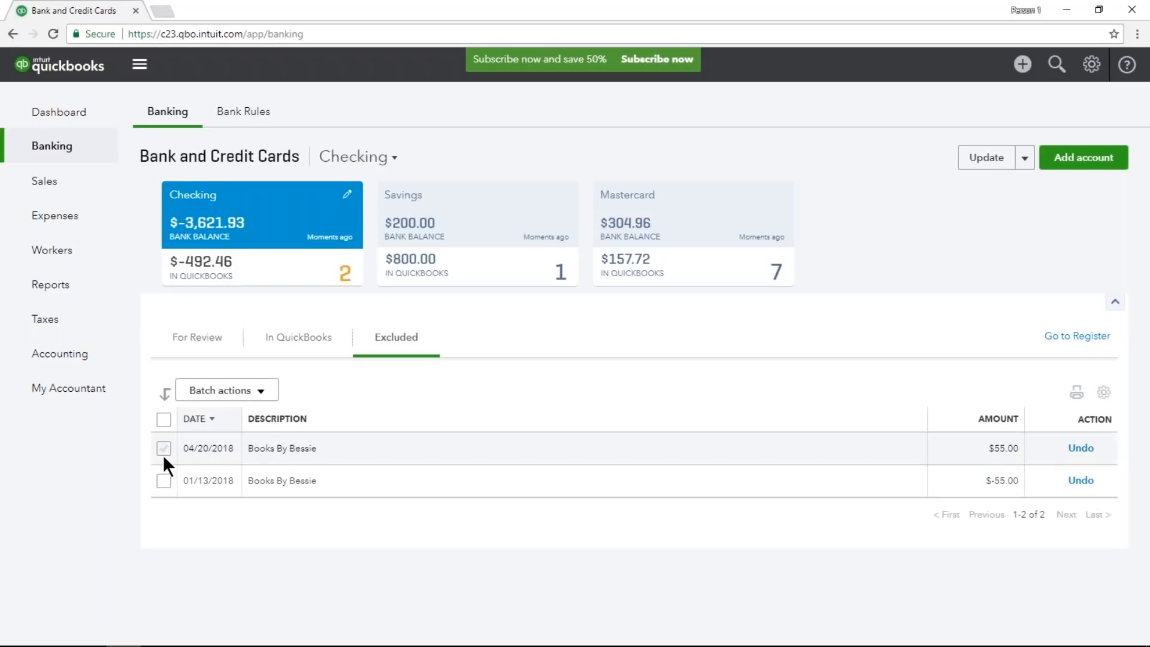
click(228, 394)
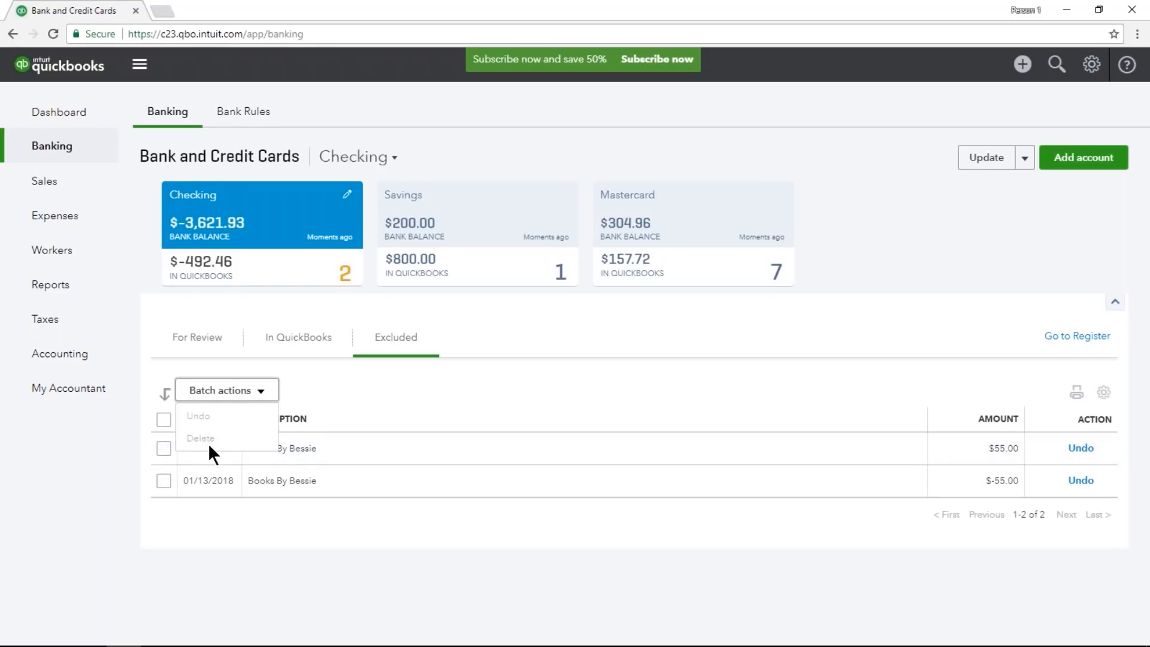
click(311, 587)
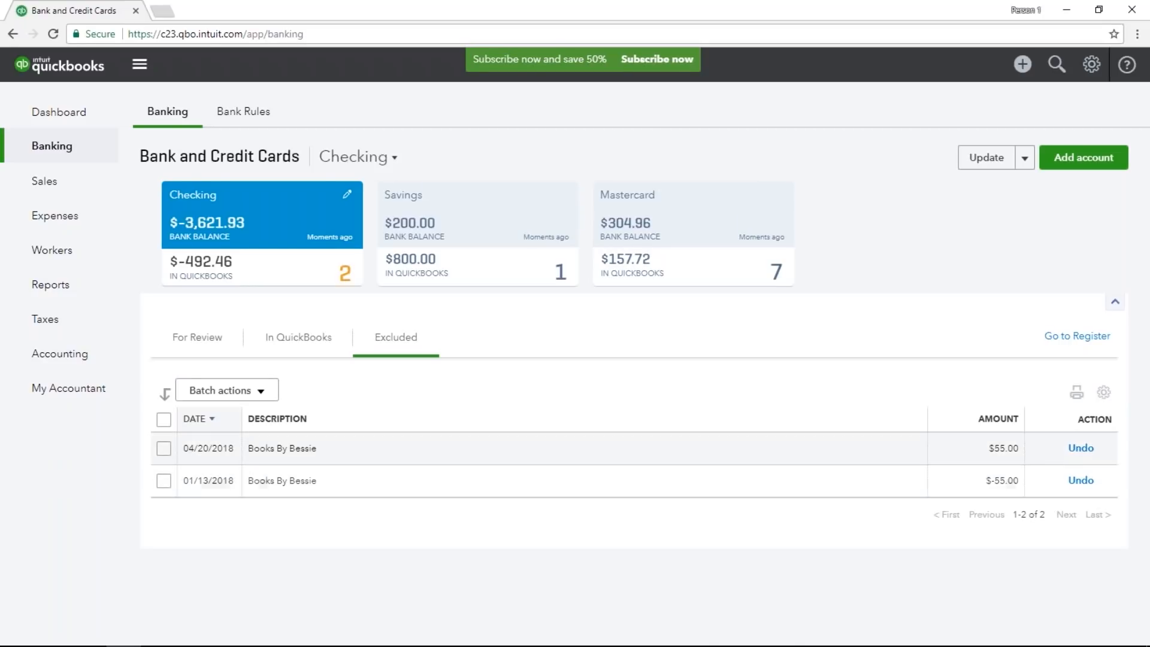
click(205, 342)
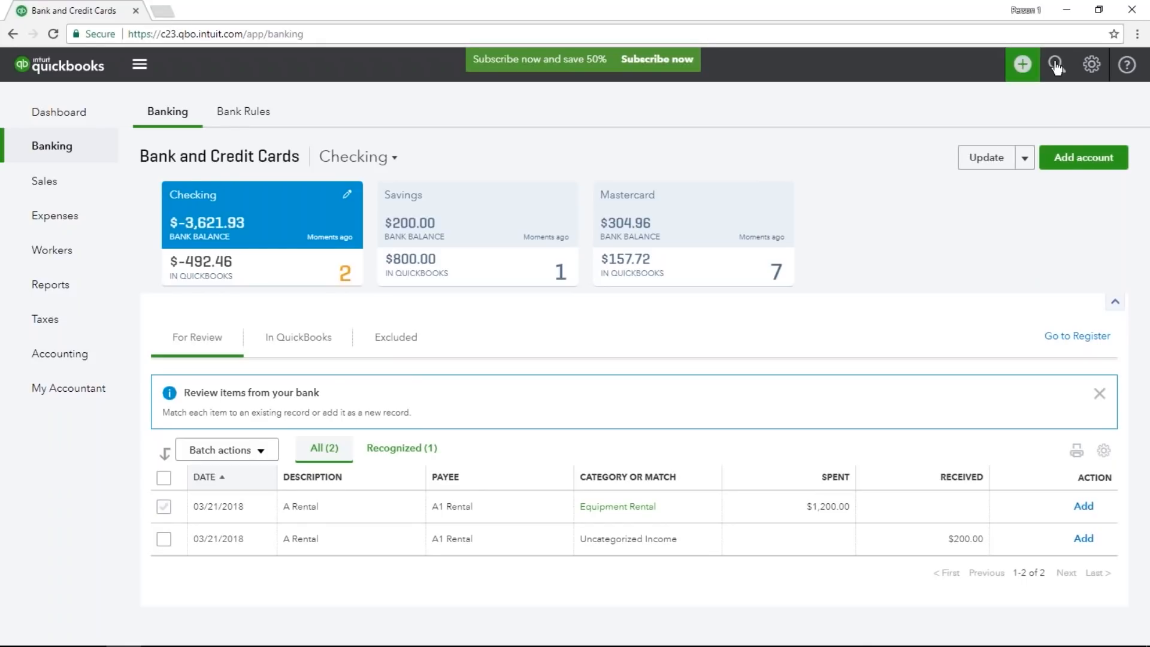
Open the setup for reconciling an account and dismiss its introduction, guide tips and video notice.
click(1086, 66)
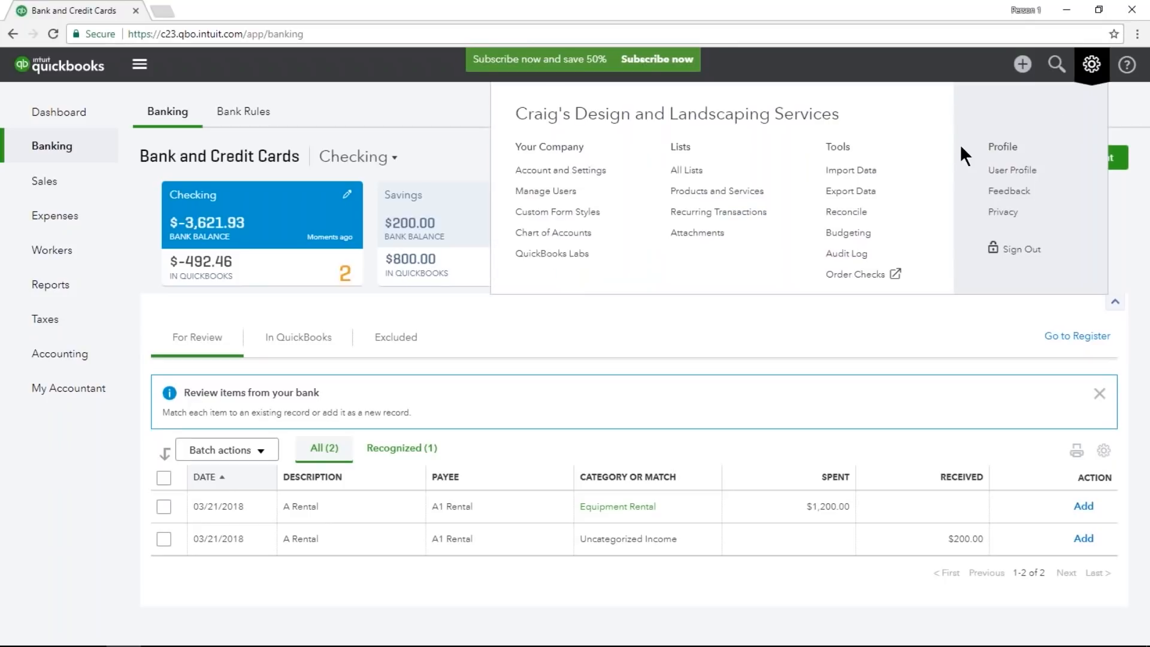
click(884, 214)
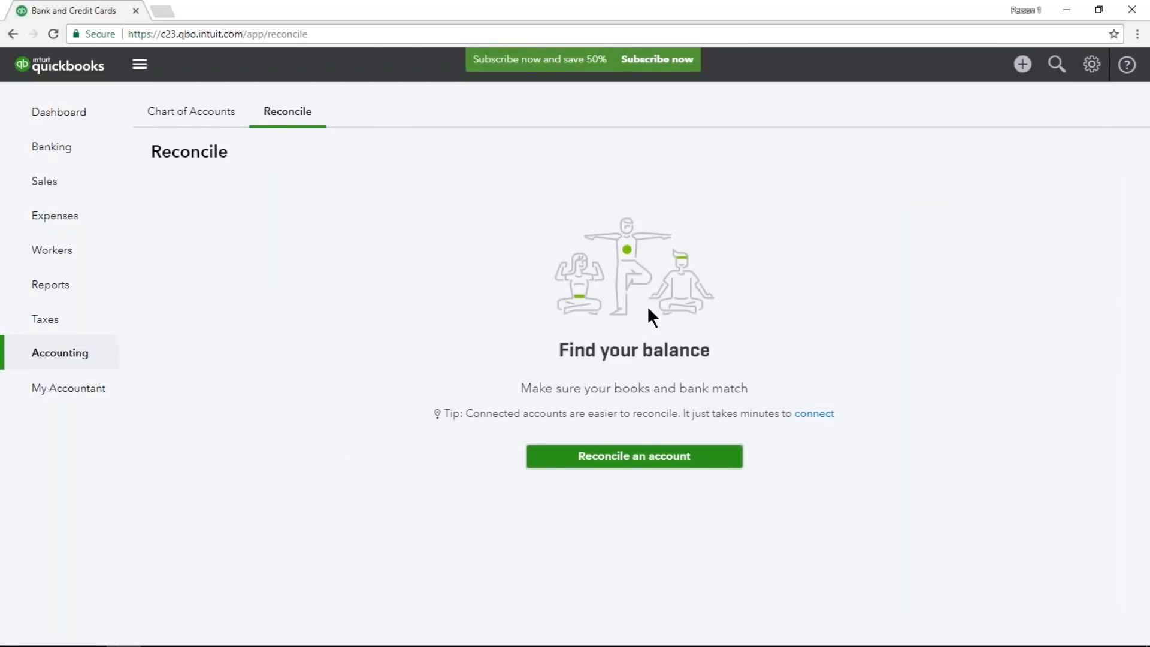
click(722, 461)
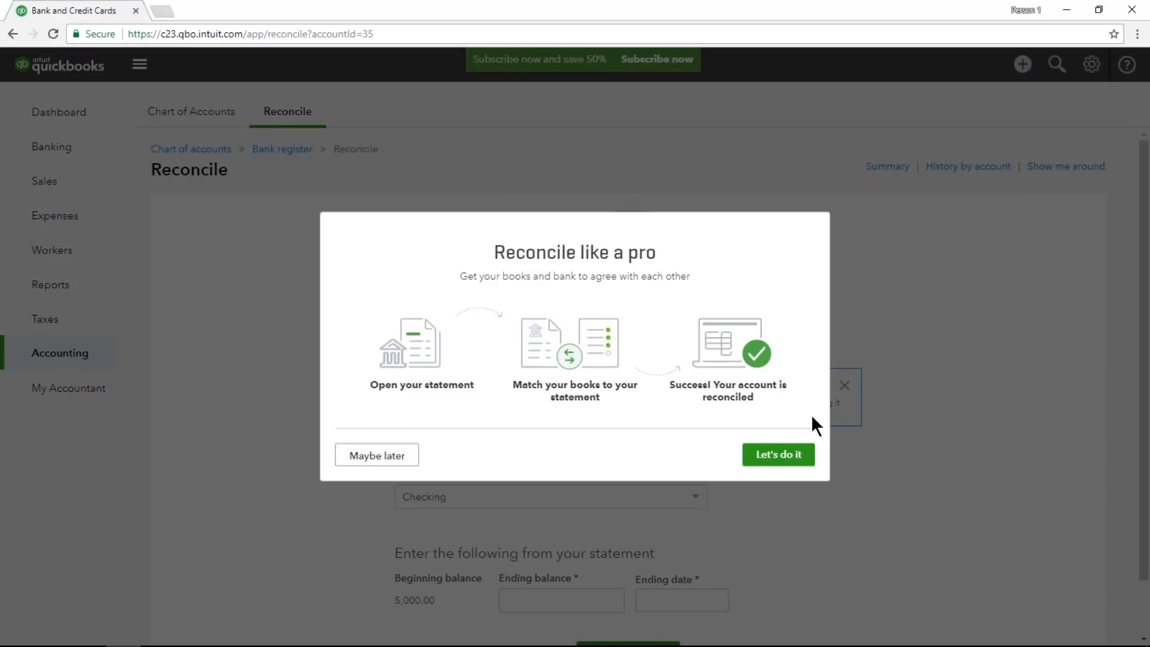
click(792, 455)
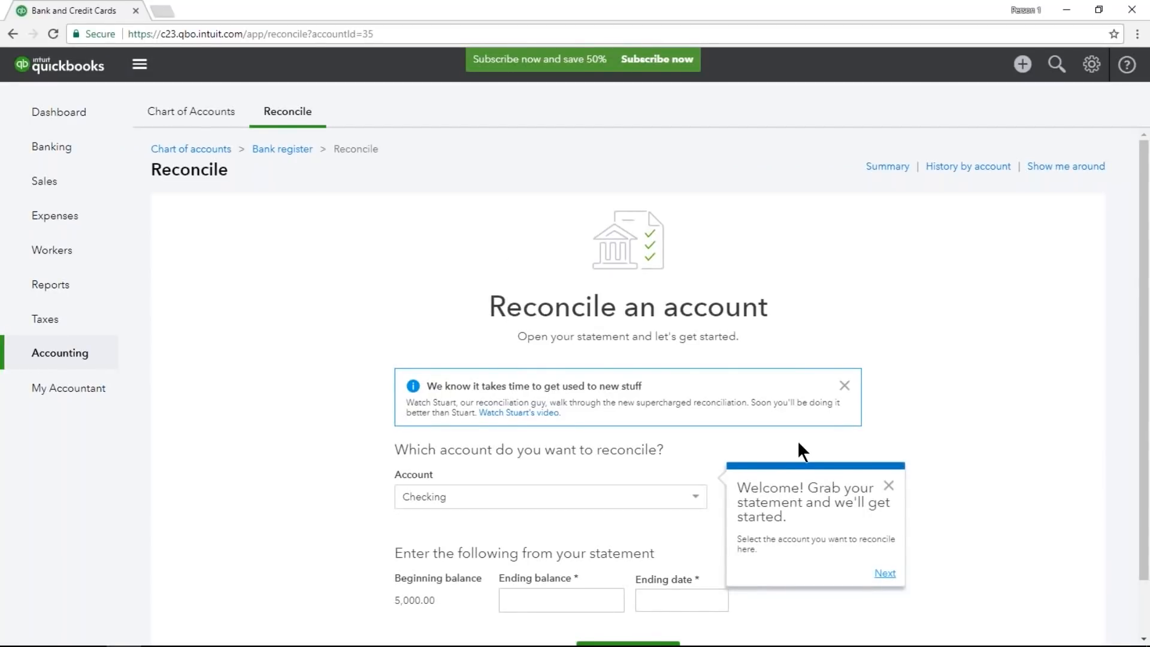
click(888, 486)
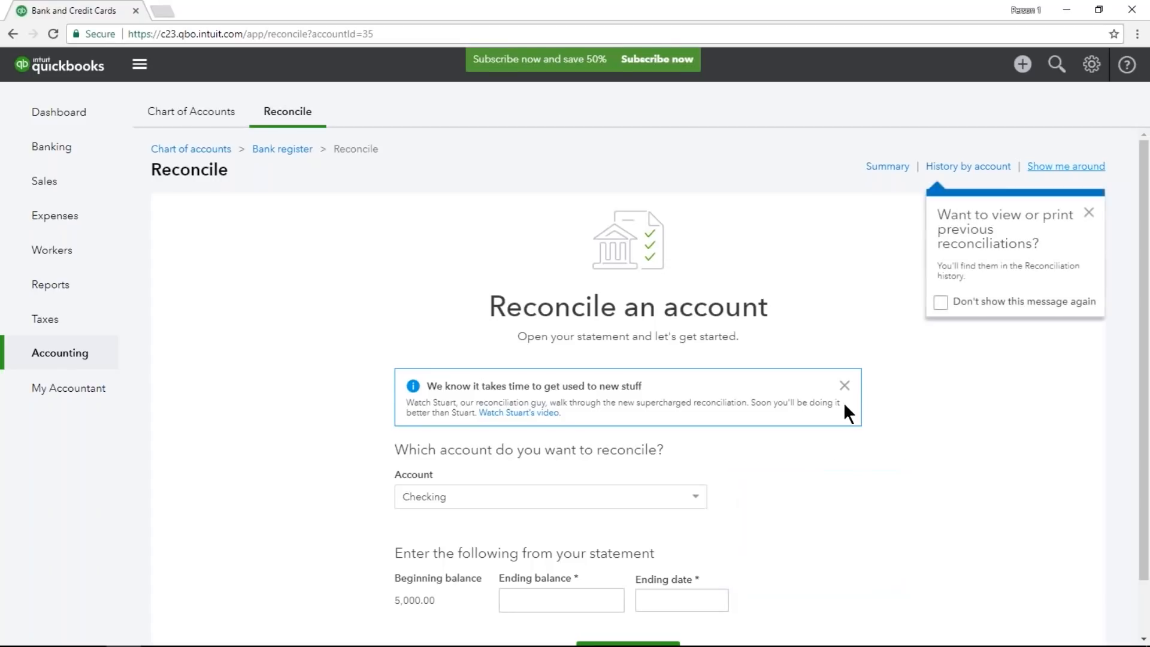
click(843, 386)
click(845, 354)
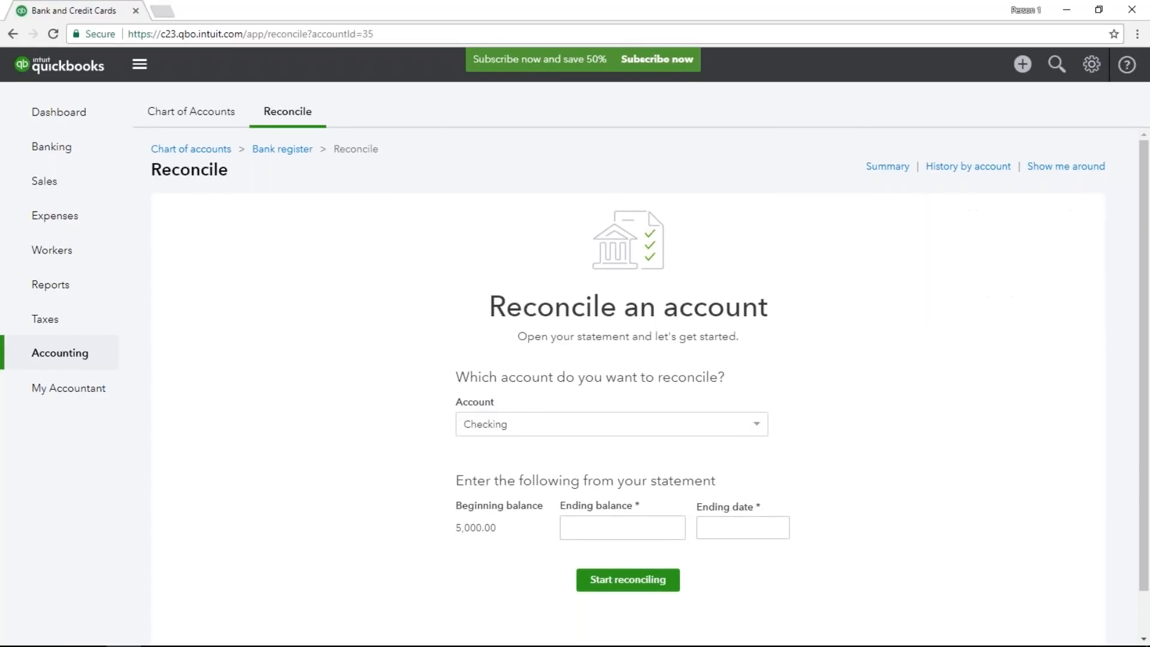
click(937, 335)
scroll(955, 387, down, 2)
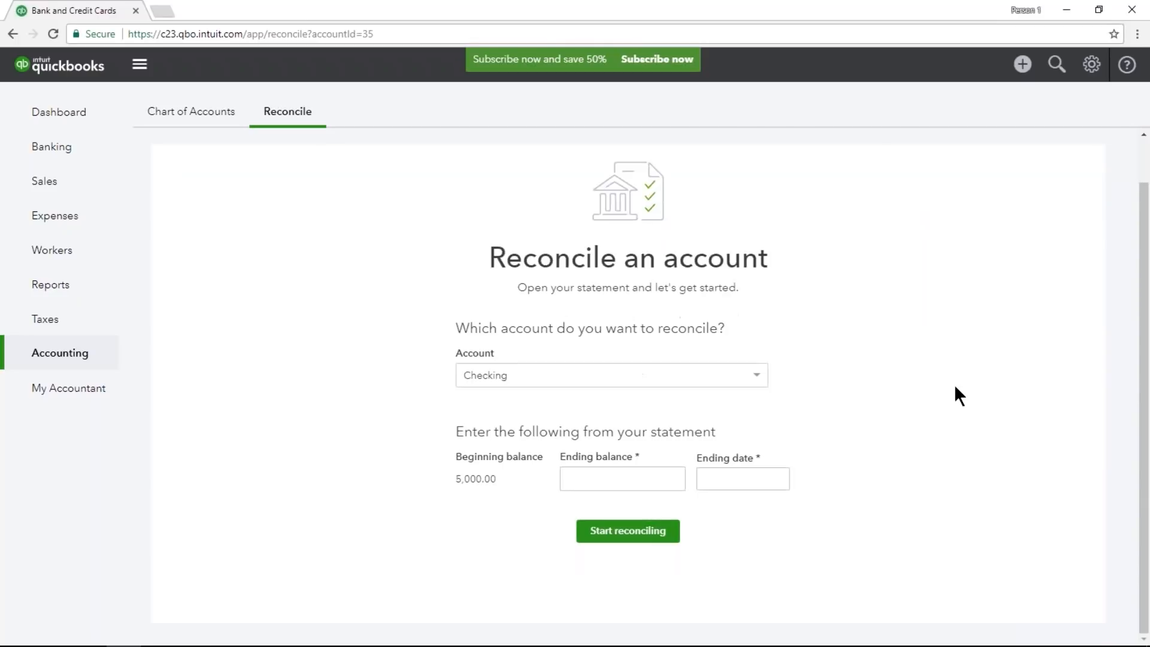
scroll(955, 387, up, 2)
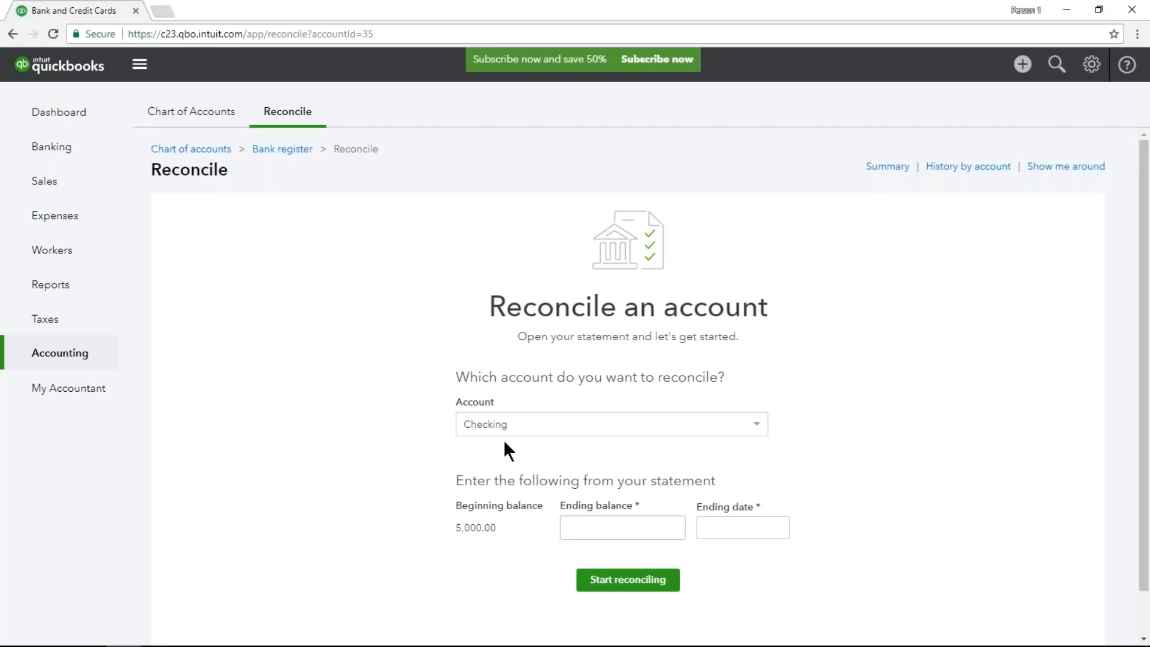
Start reconciling the Checking account with a statement ending balance of 407.63 and an ending date of 02/28/2018.
click(757, 423)
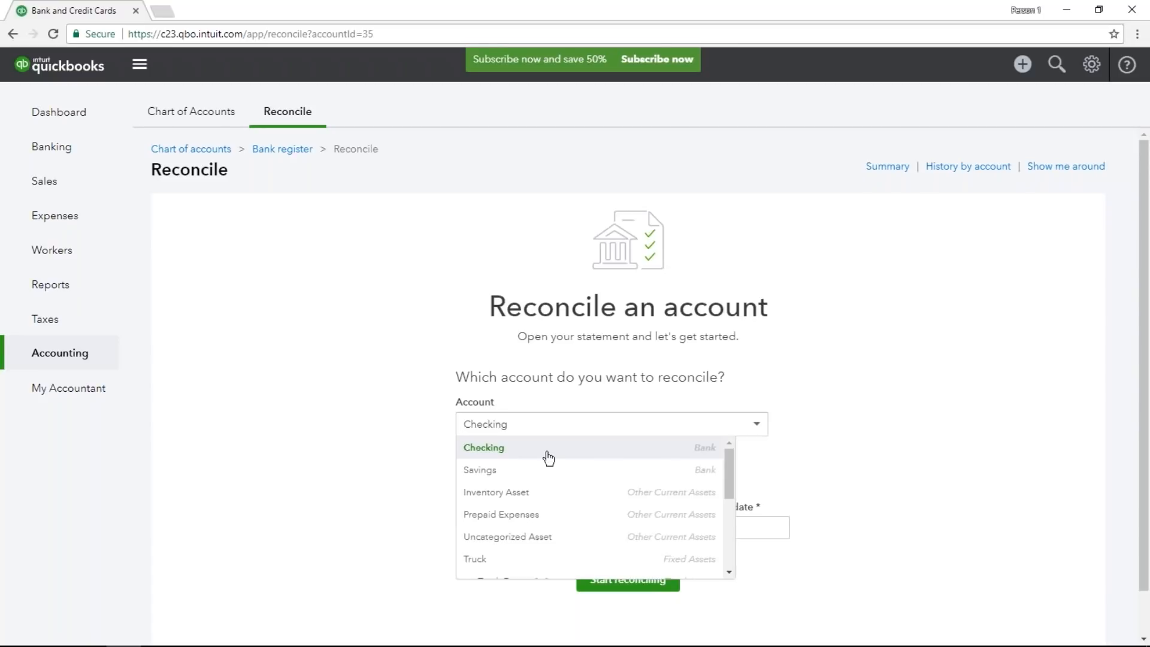
click(503, 450)
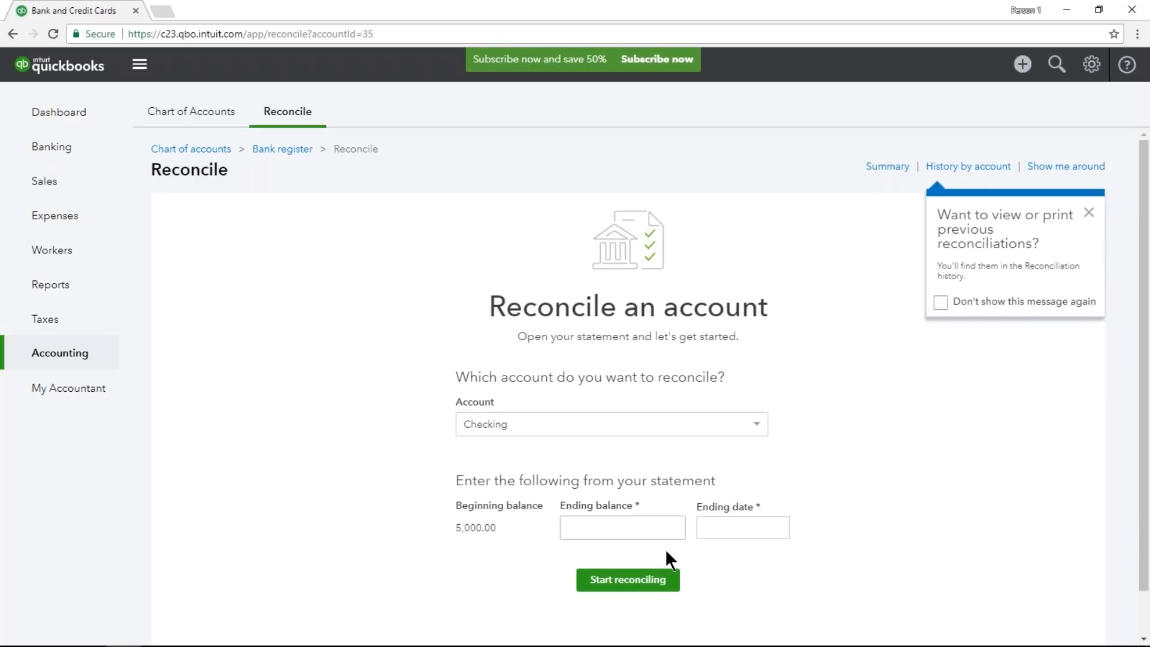
click(647, 527)
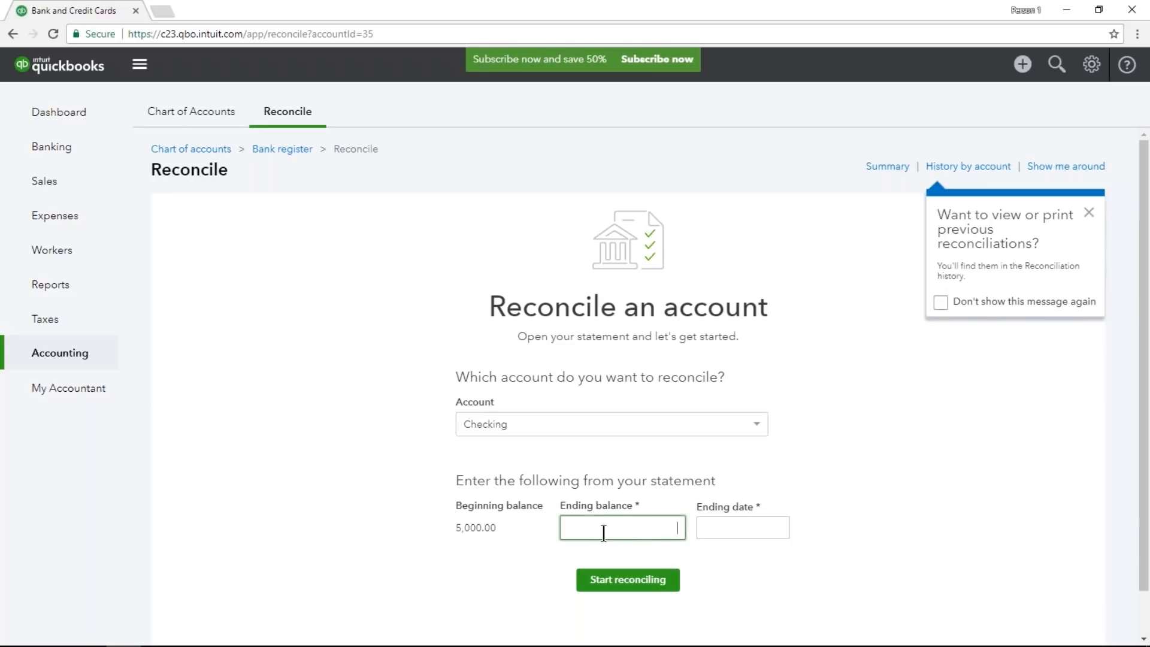
text(407.63)
click(749, 552)
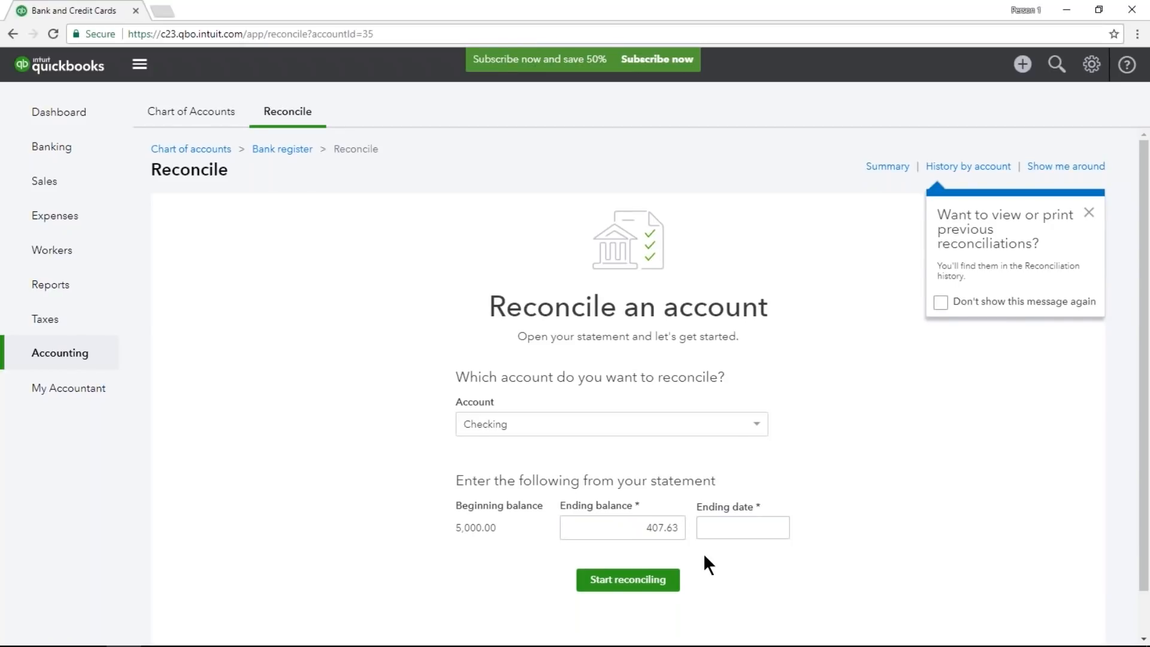
drag(646, 529, 684, 532)
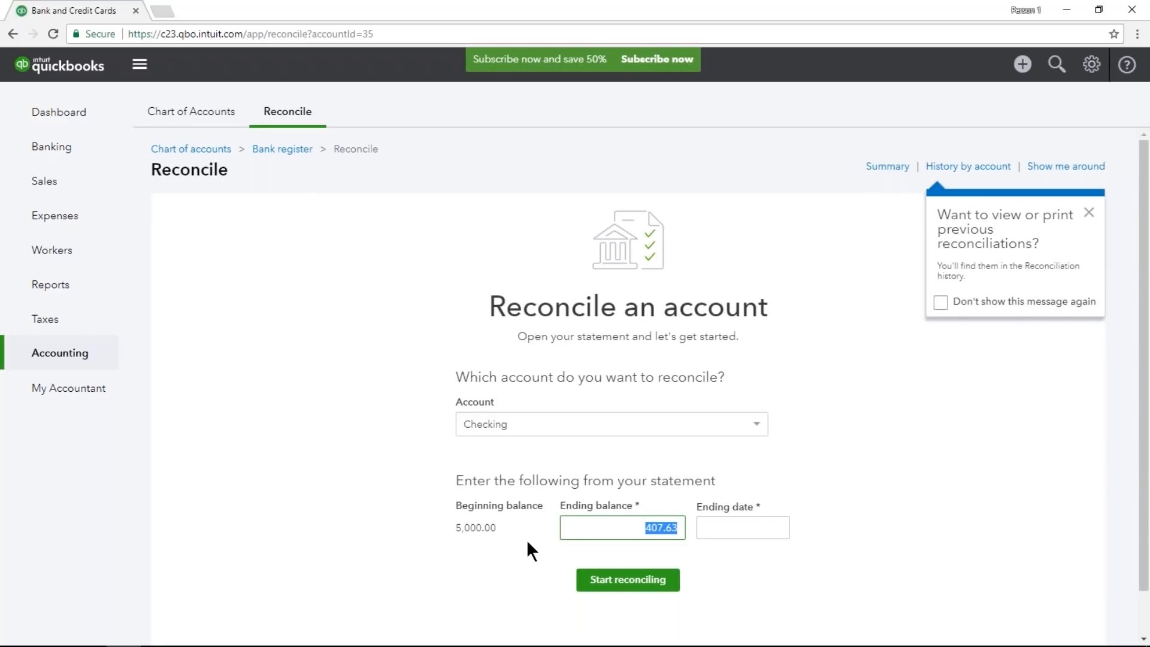
key(Tab)
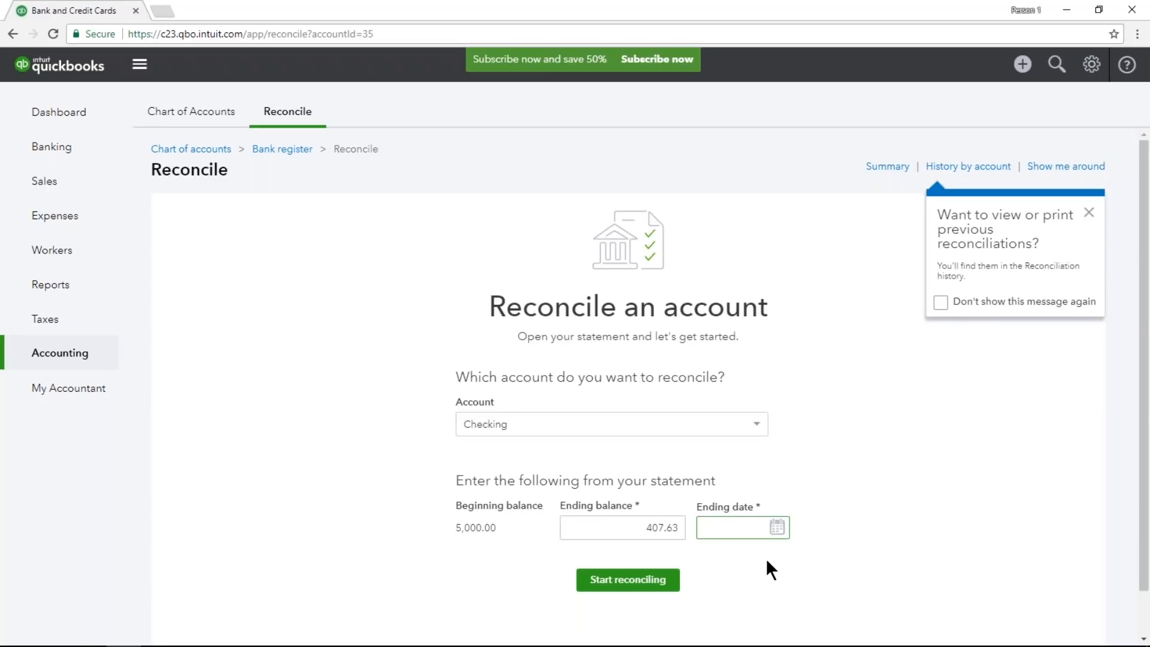
text(2/28/2018)
click(769, 562)
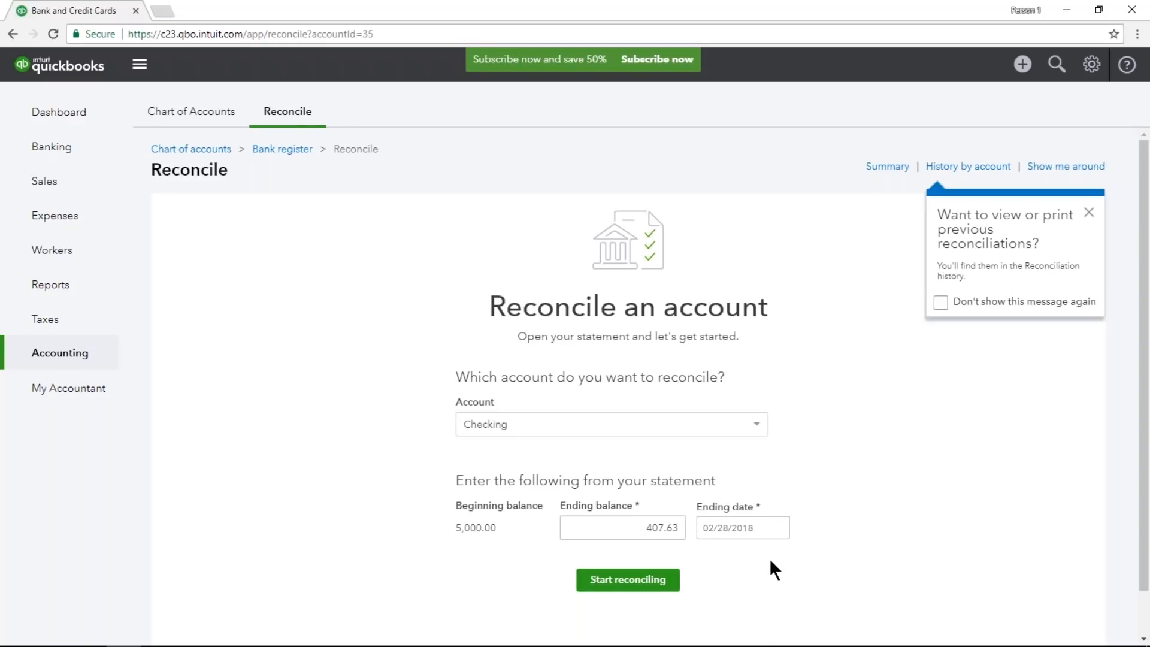
click(653, 581)
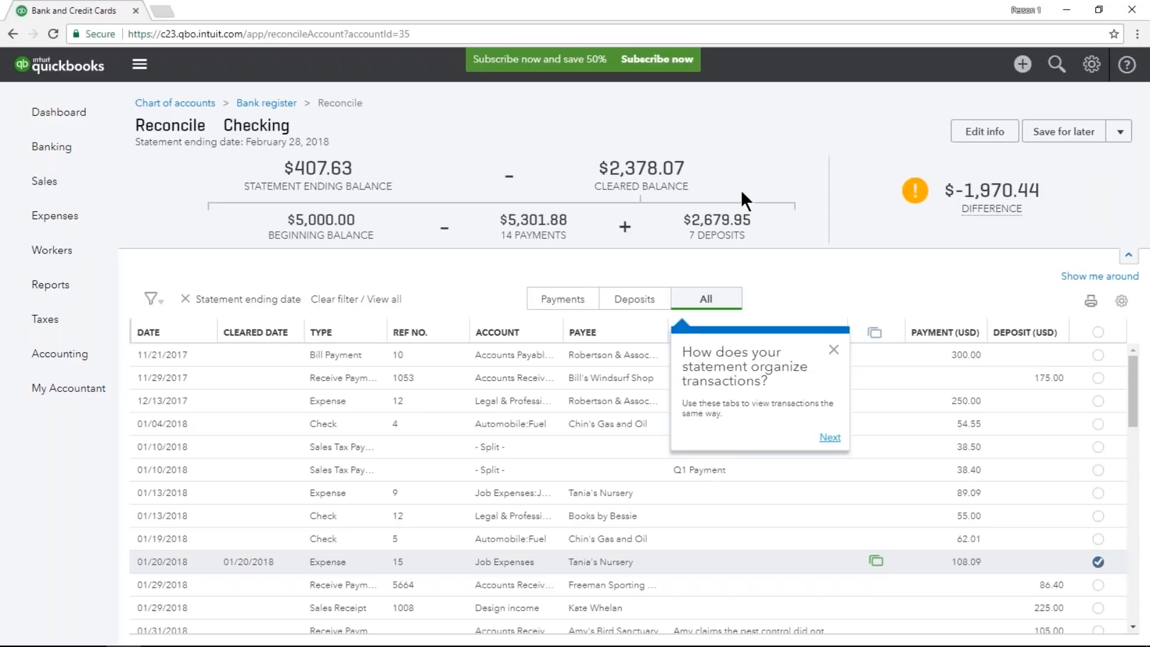
Collapse the reconciliation's balance summary and dismiss the guide tips covering the transaction list.
click(1128, 255)
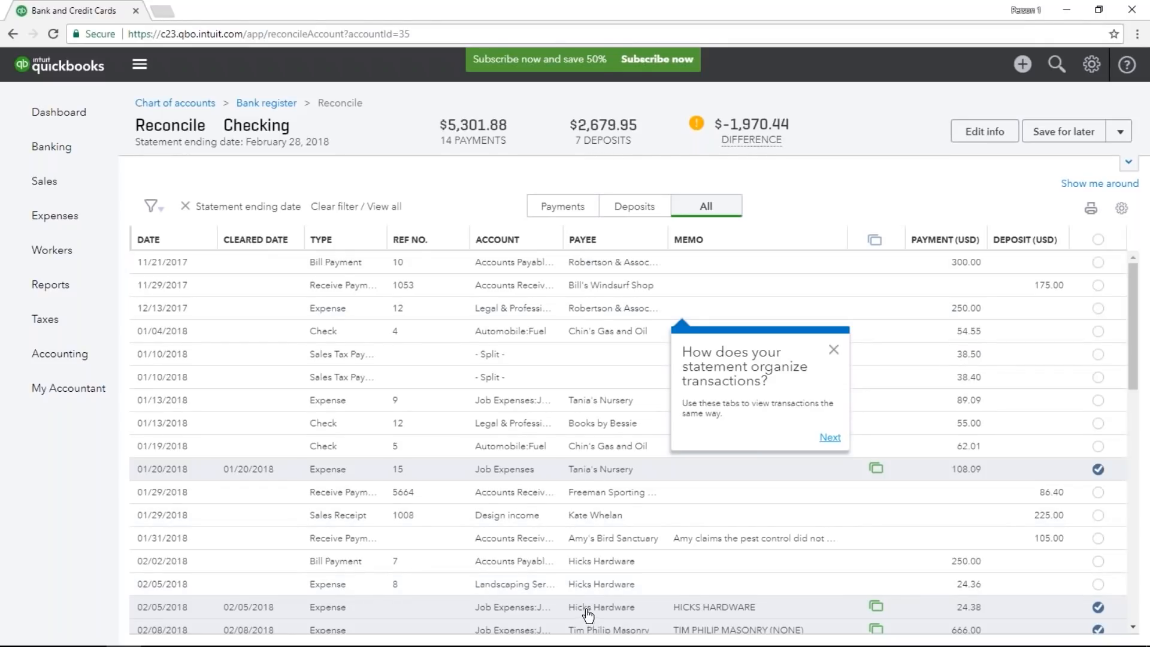
click(834, 350)
click(1087, 178)
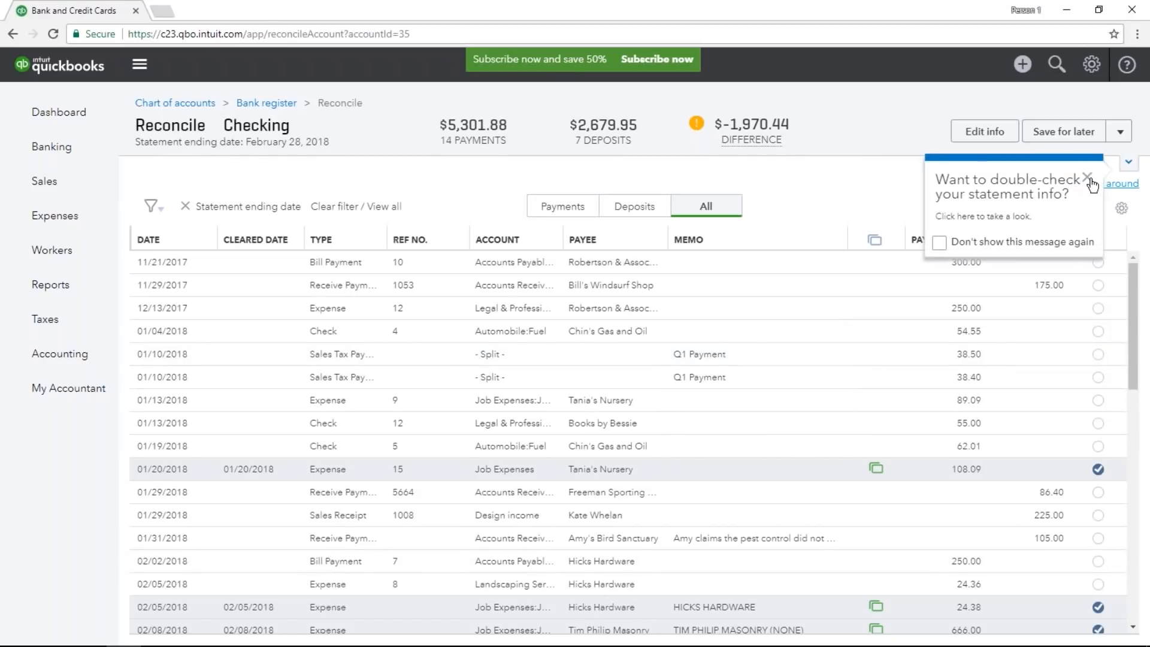
click(1077, 224)
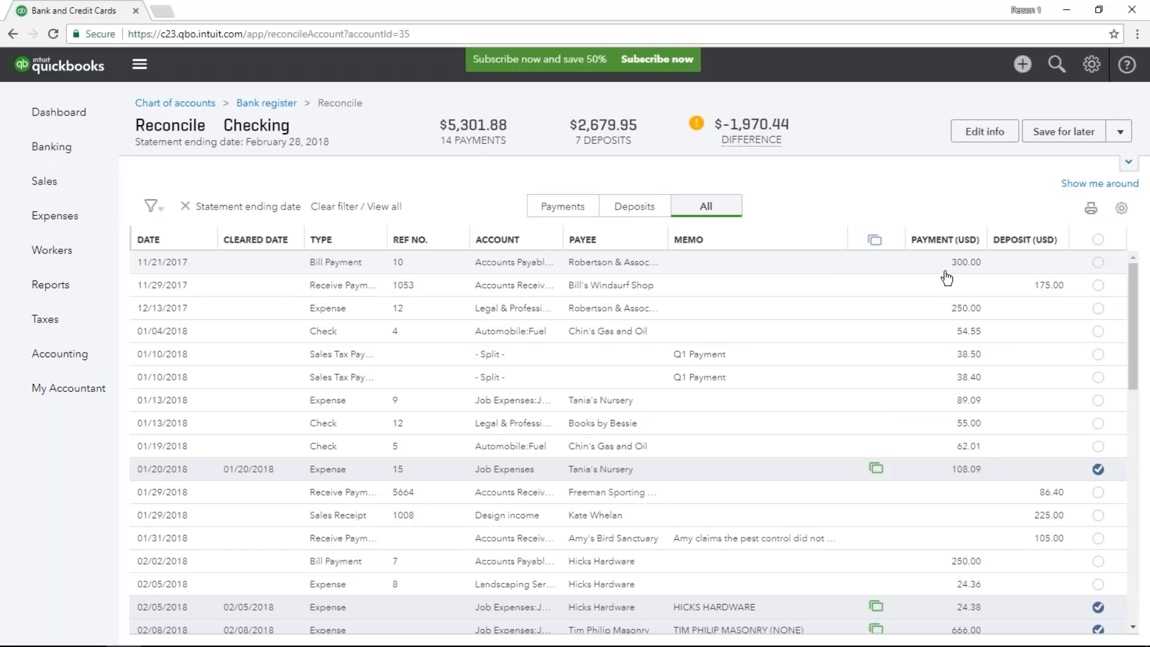
Mark the first six transactions, dated 11/21/2017 through 01/10/2018, as cleared in the reconciliation.
click(1098, 262)
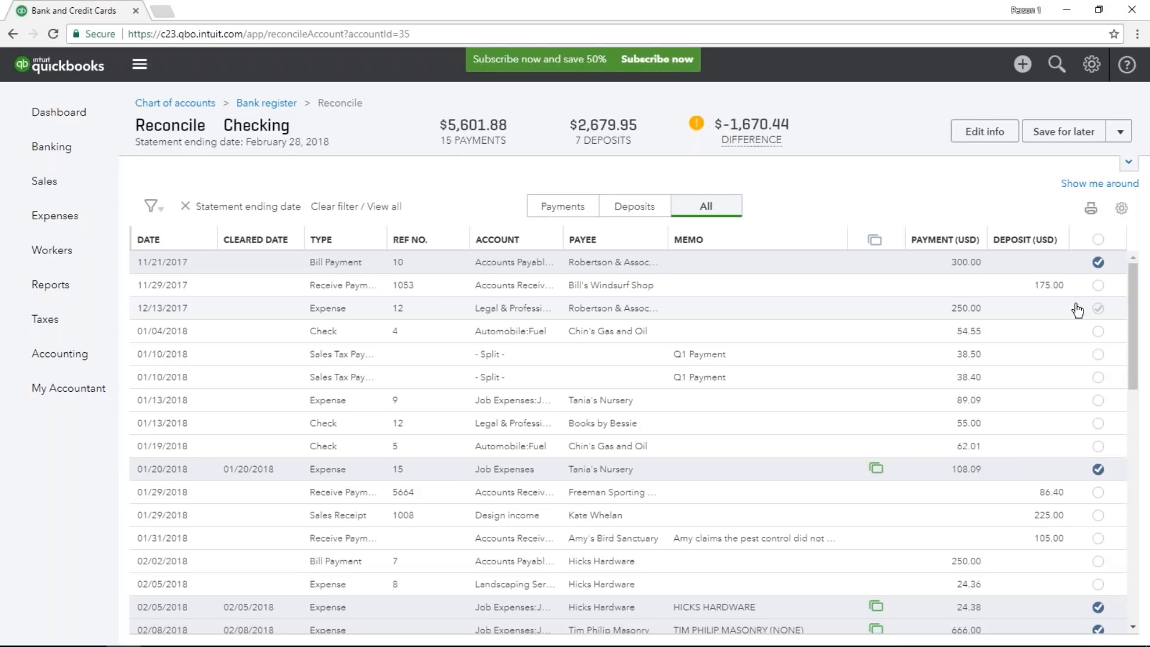
click(1098, 285)
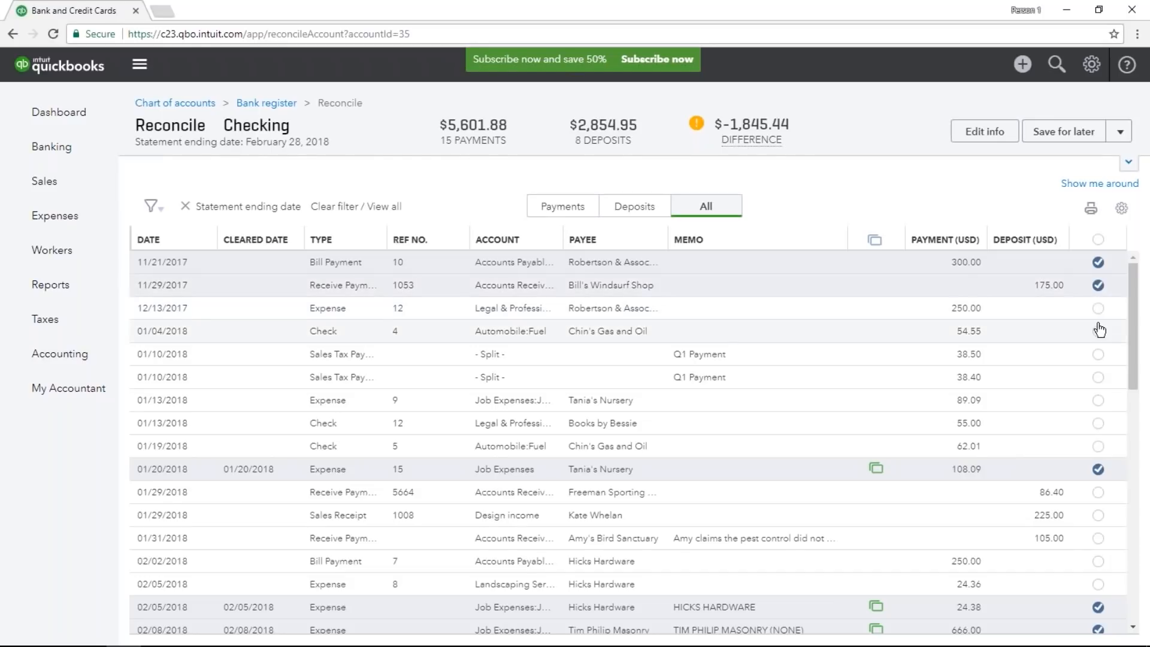
click(1099, 309)
click(1099, 331)
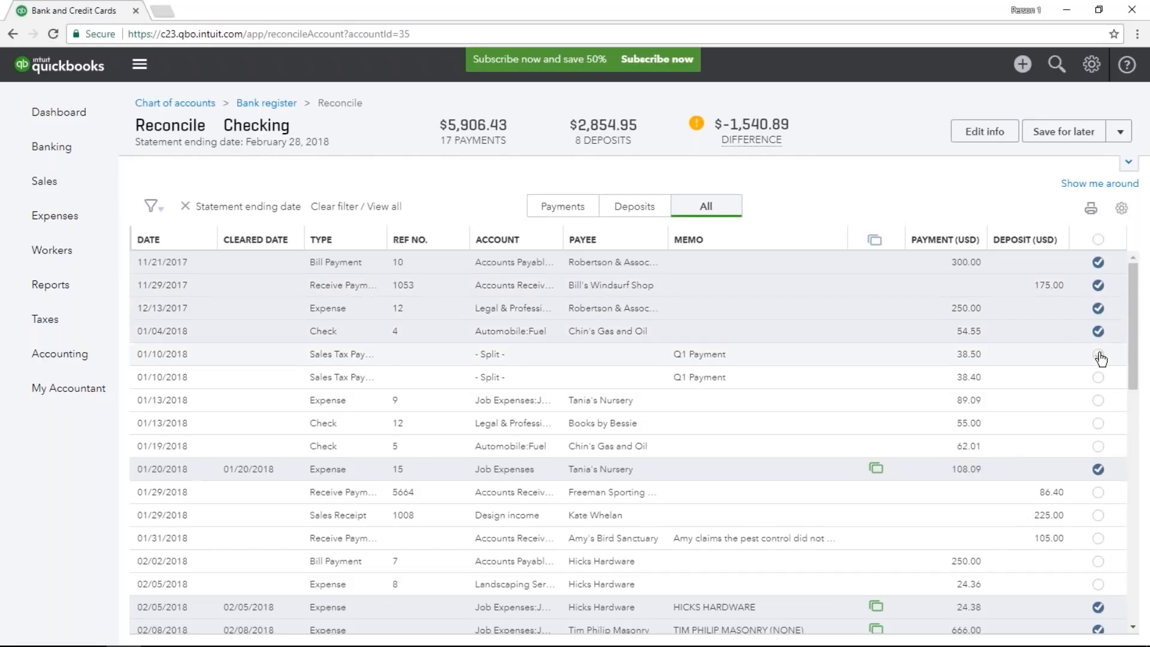
click(1099, 354)
click(1098, 378)
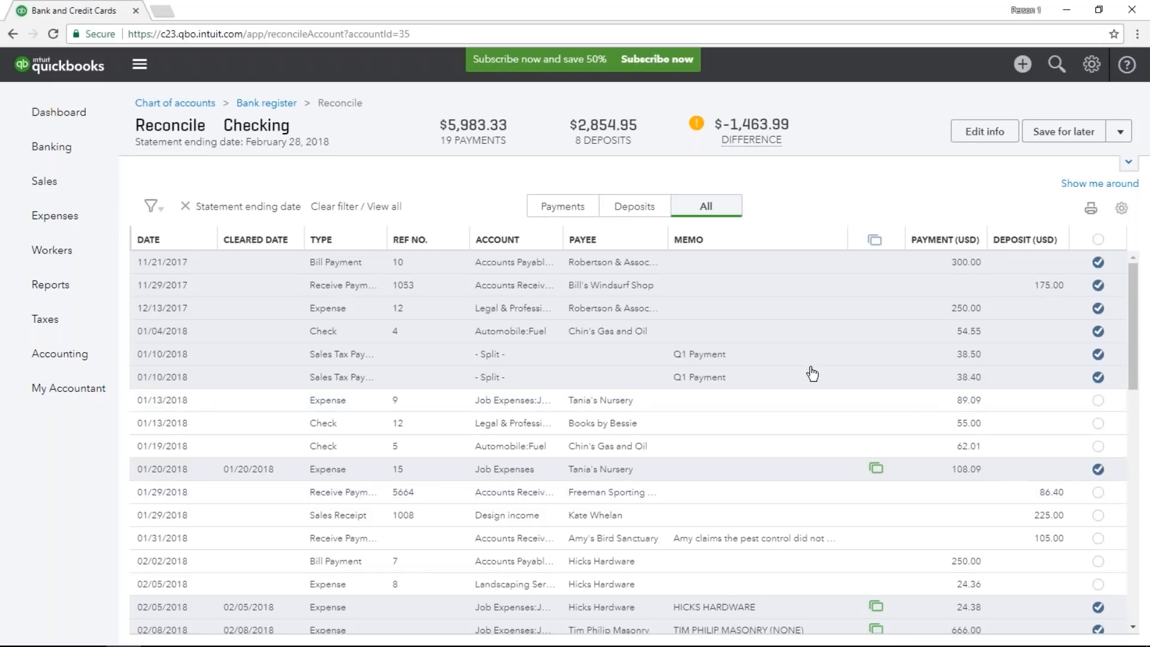
View the kinds of transactions that can be created, and inspect the editable details of the 12/13/2017 expense before closing them.
click(1022, 67)
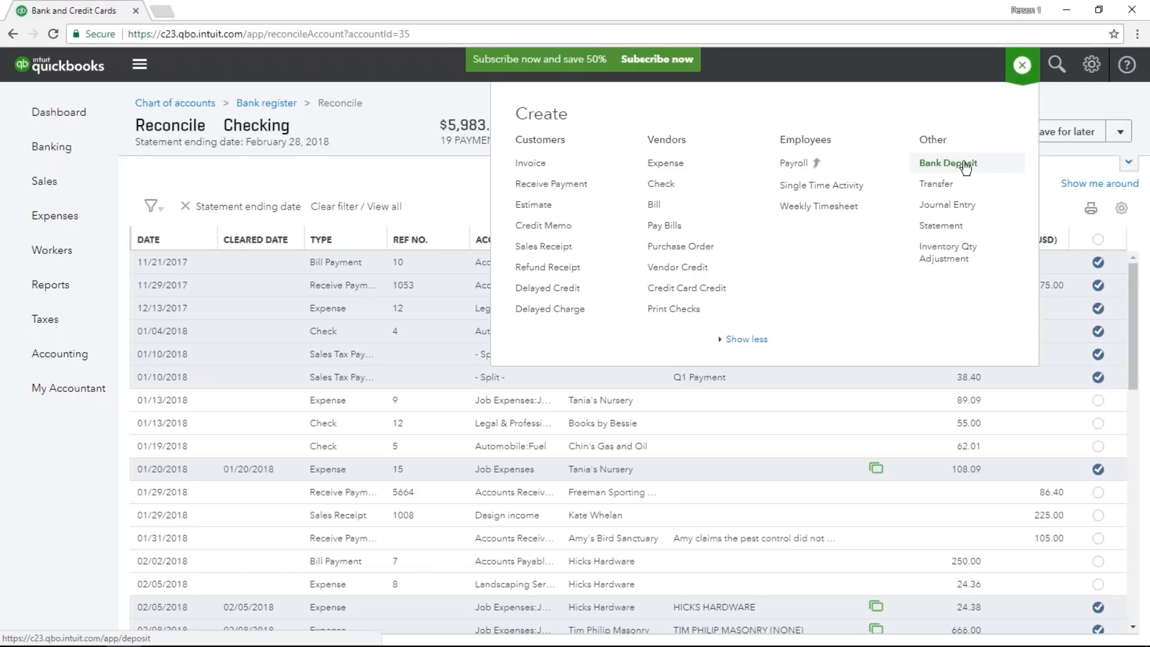
click(1022, 65)
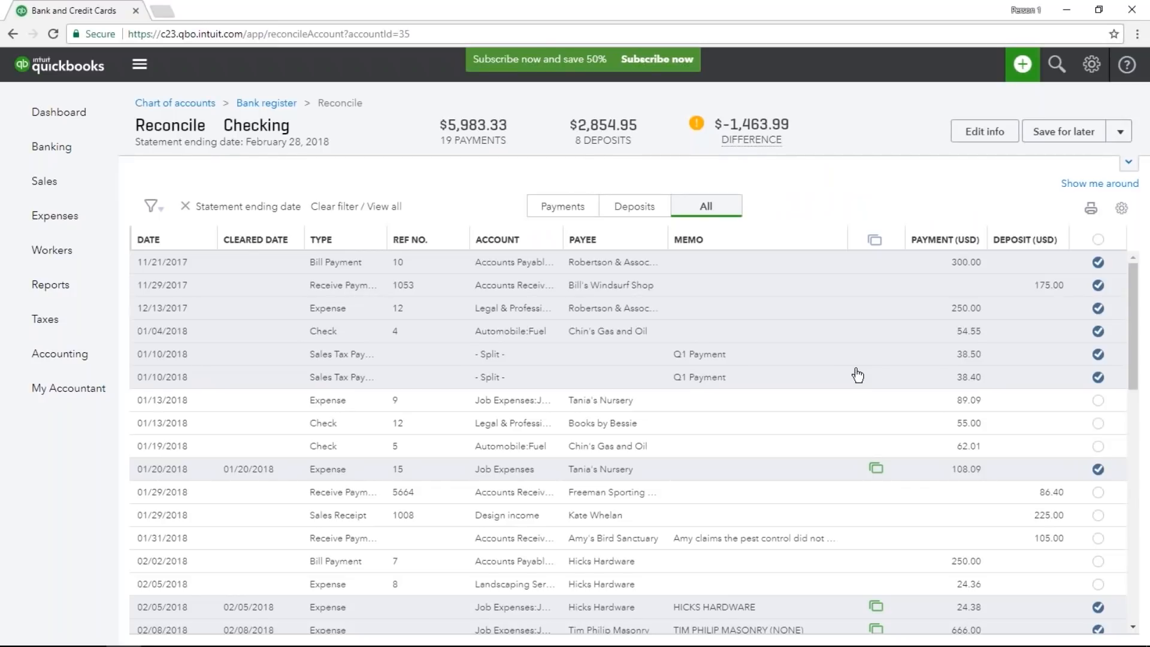
click(853, 312)
drag(910, 352, 969, 355)
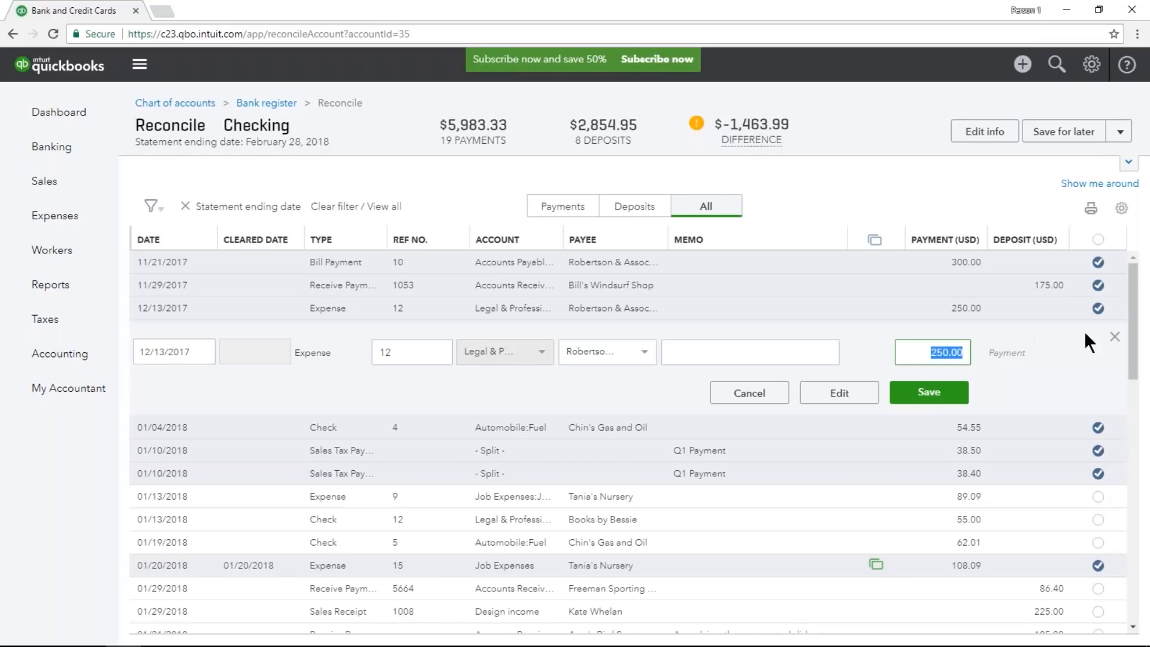
click(1110, 334)
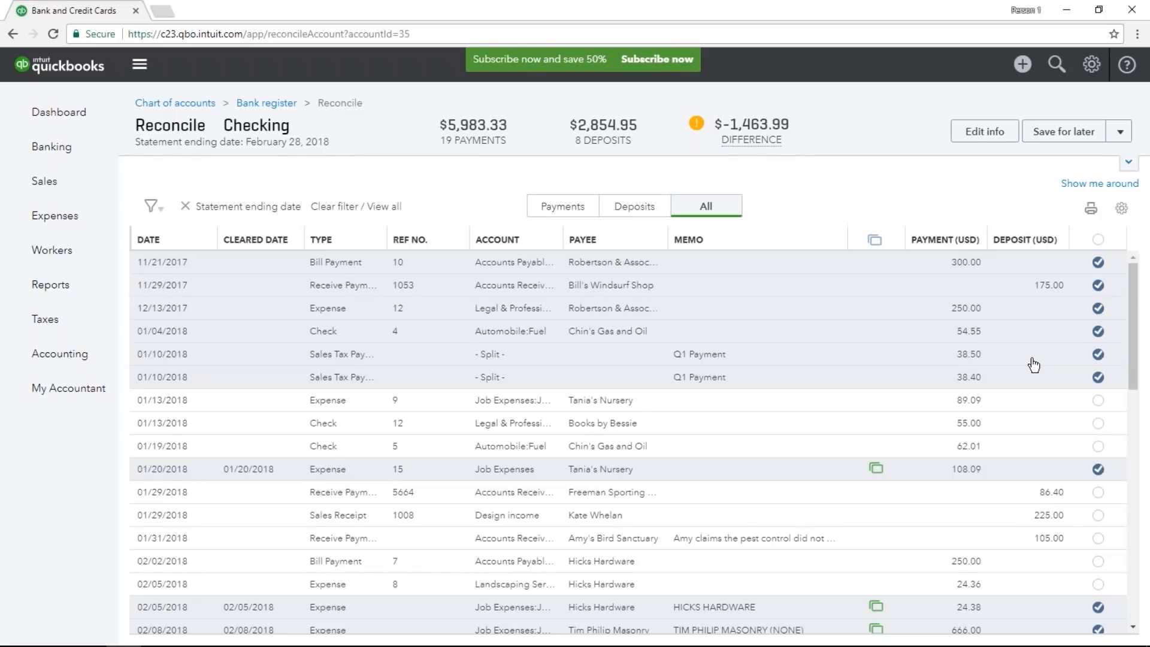
Mark the two 01/13/2018 payments and the 01/19/2018 fuel check as cleared in the reconciliation.
scroll(1034, 365, down, 4)
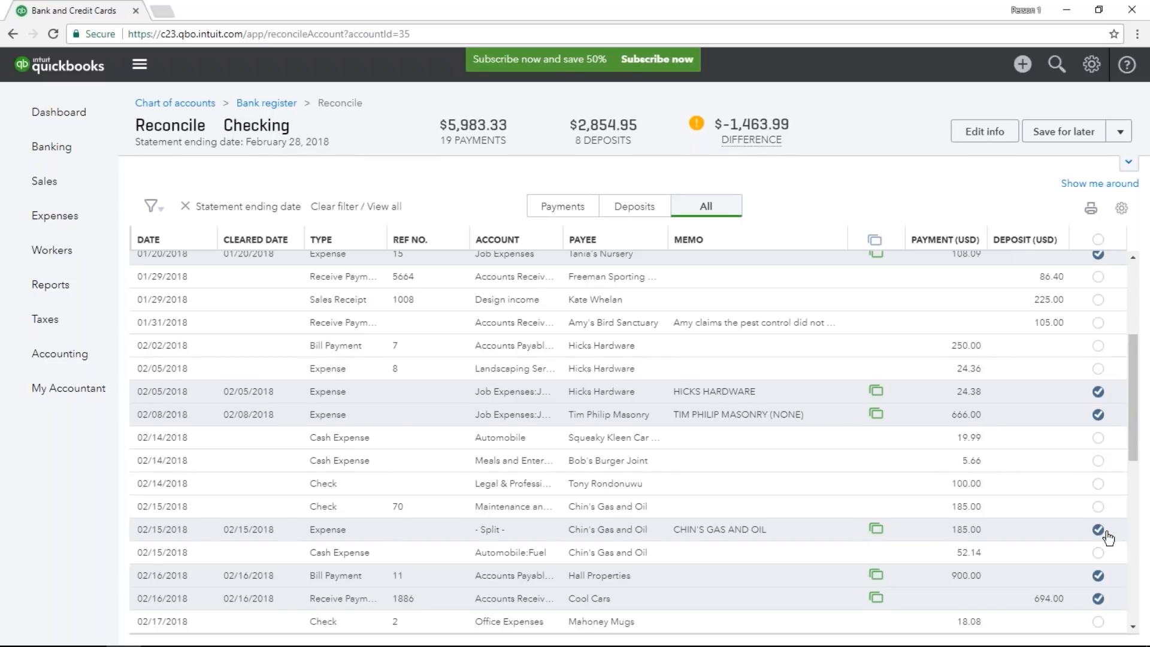
scroll(1108, 538, up, 4)
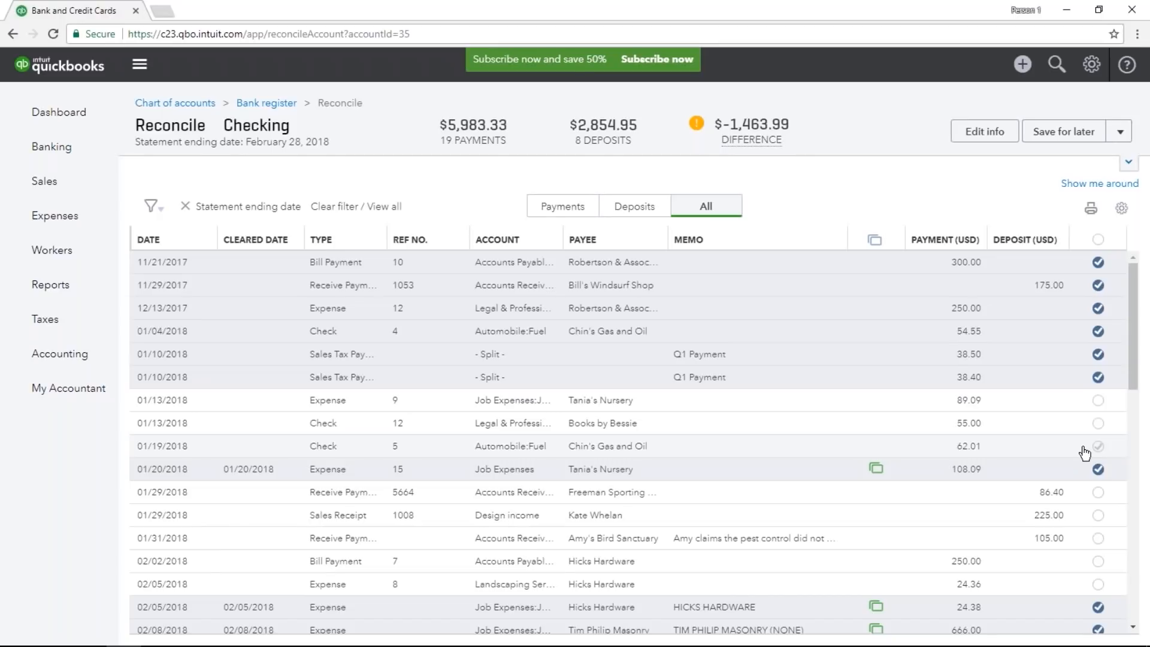
click(1098, 400)
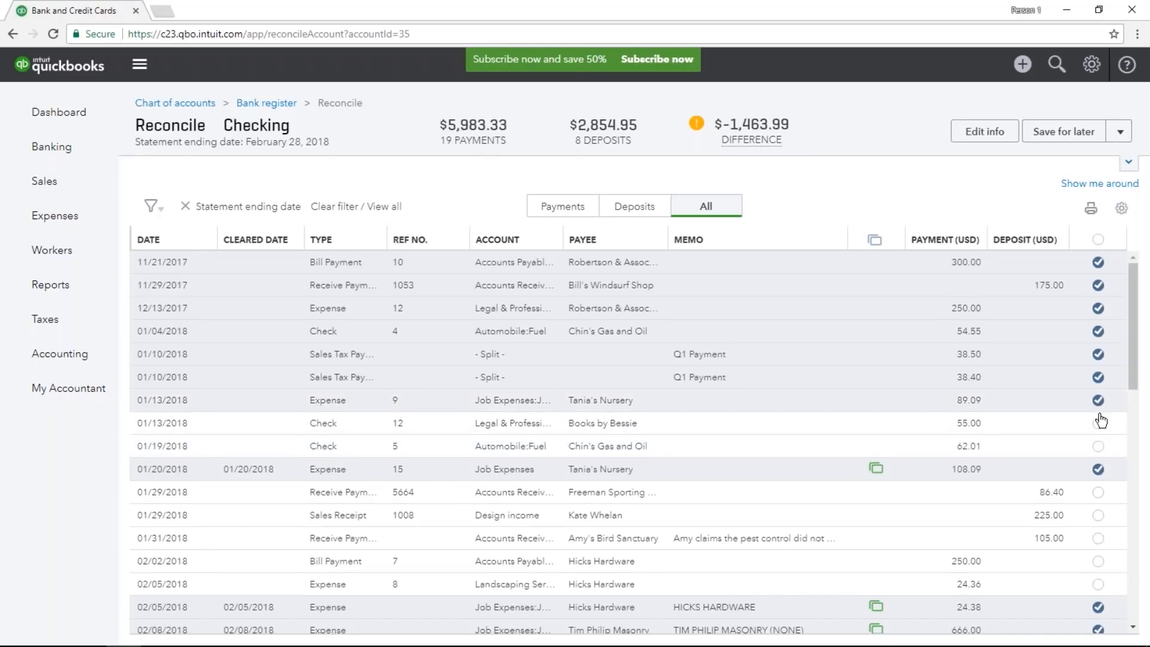
click(1099, 424)
click(1099, 447)
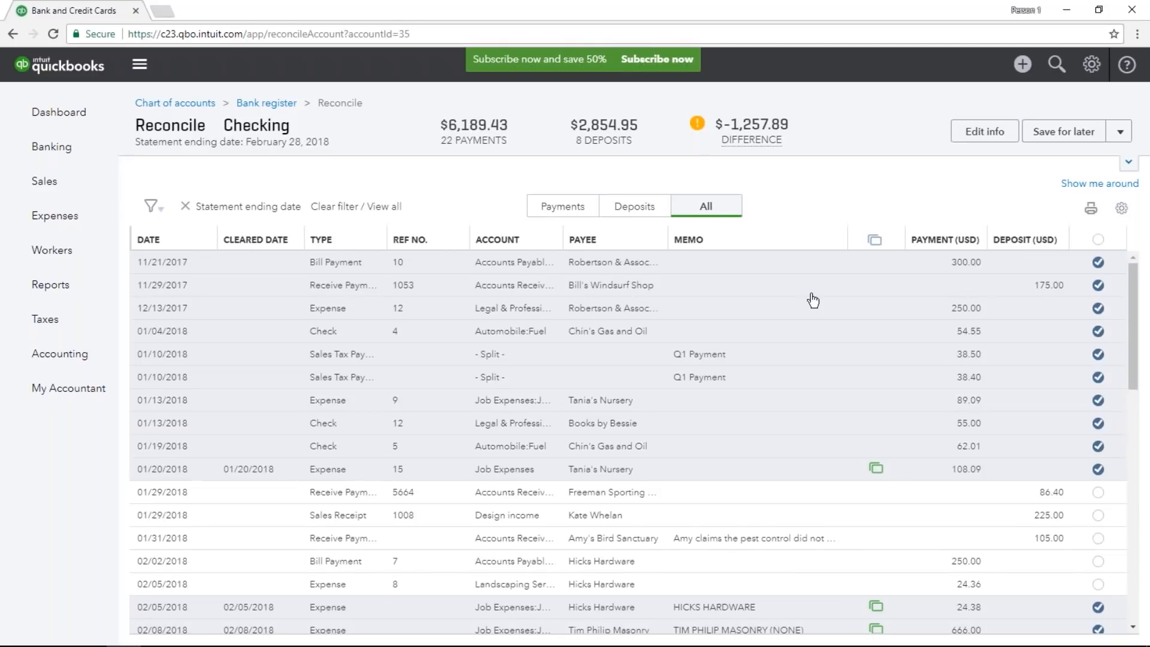
Mark the uncleared payments dated 02/02/2018 through 02/15/2018 as cleared.
mouse_move(750, 140)
click(1098, 562)
click(1098, 584)
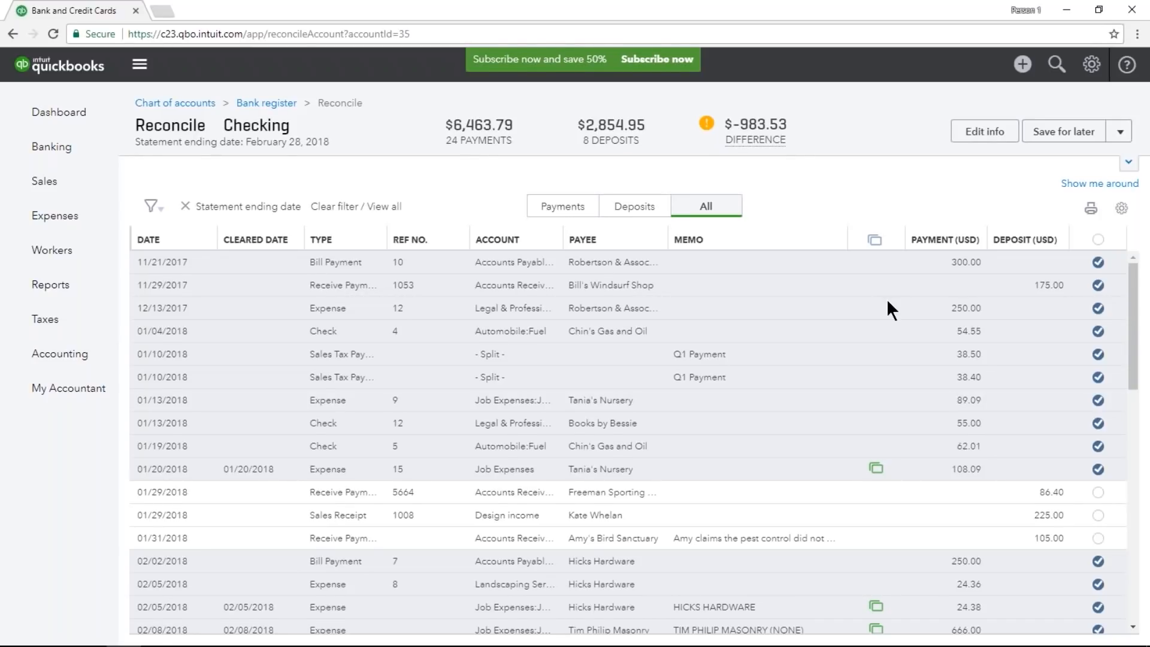
scroll(887, 302, down, 2)
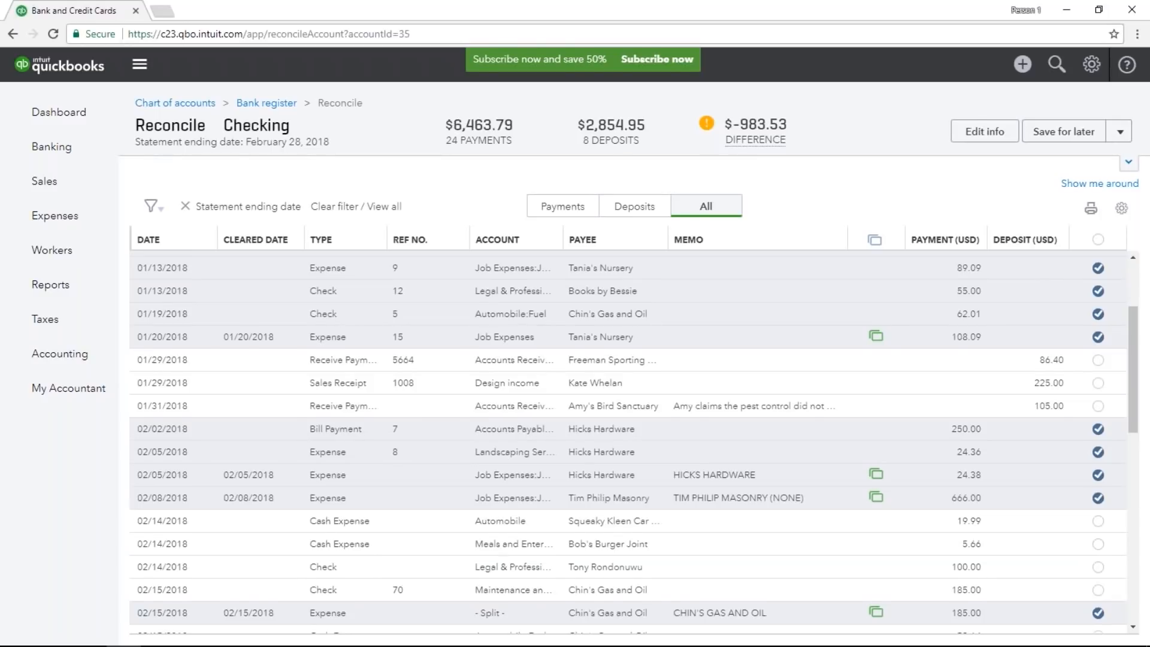
scroll(1097, 584, up, 2)
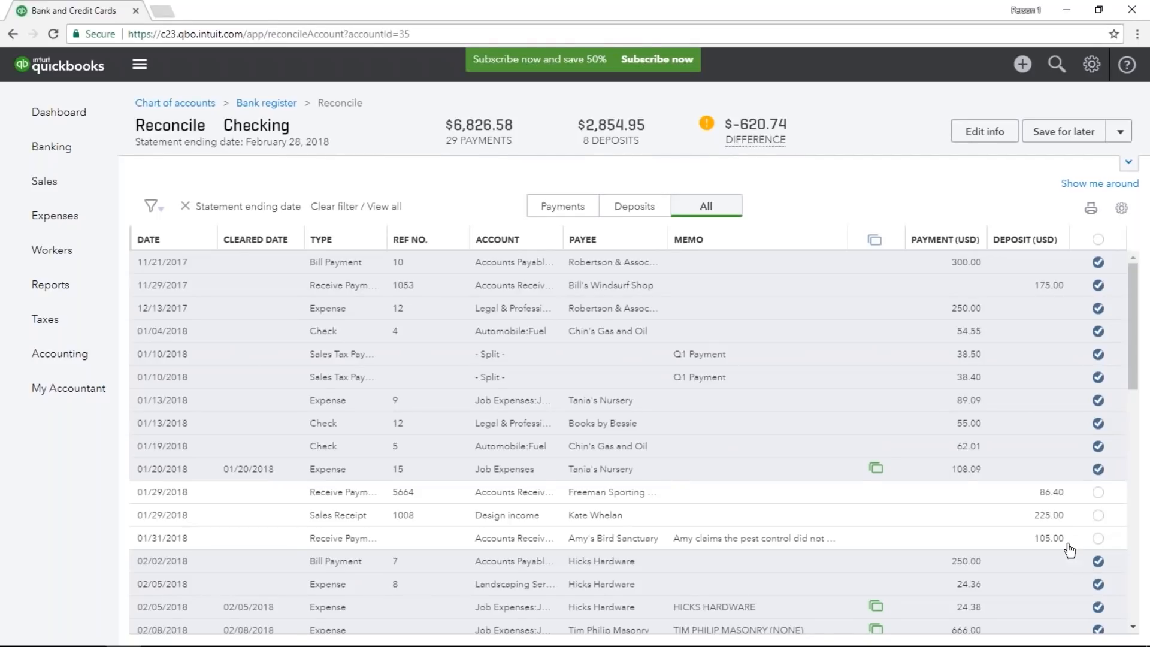
Expand the reconciliation's balance summary and mark the 02/17/2018 Mahoney Mugs check as cleared.
click(1127, 161)
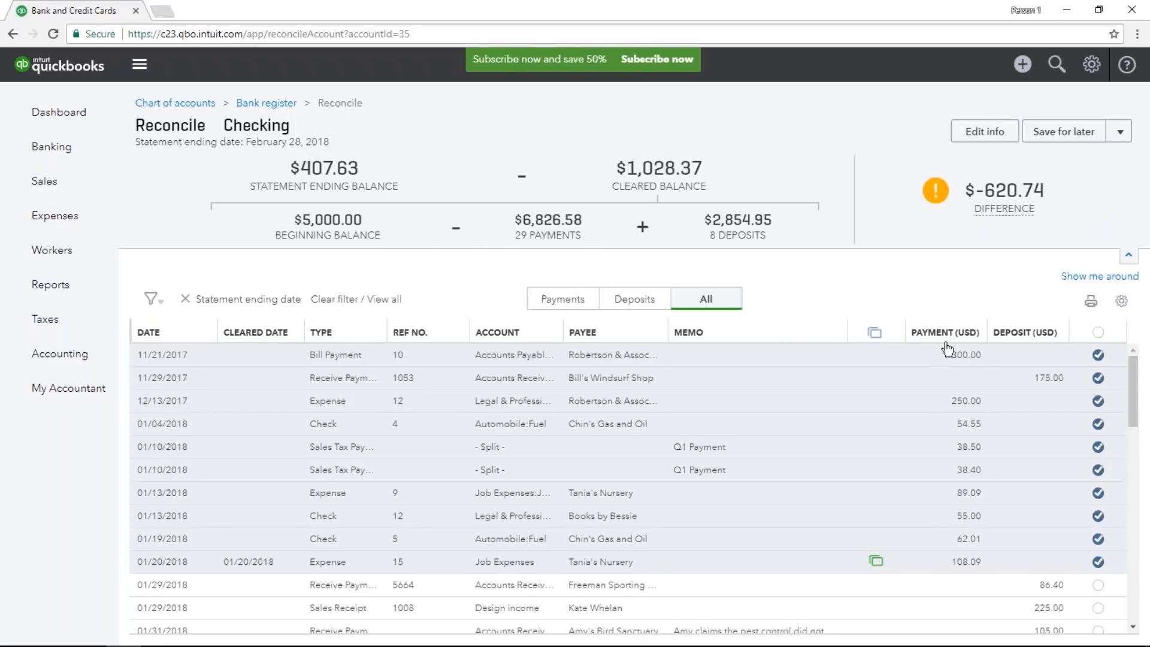
scroll(966, 557, down, 8)
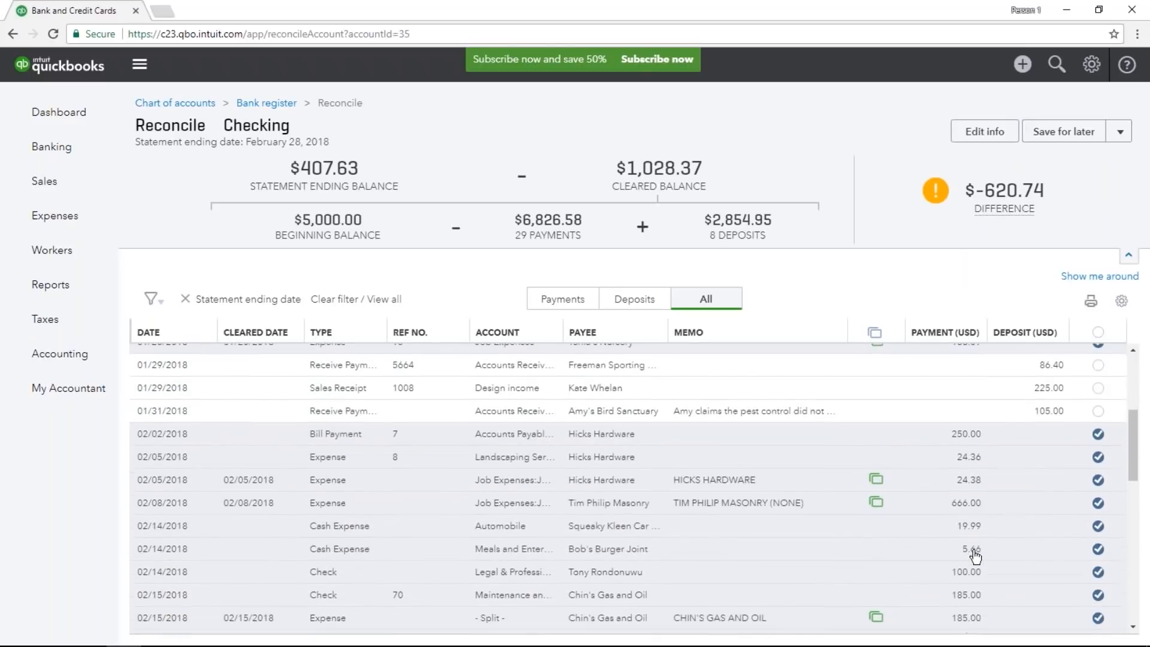
scroll(976, 557, down, 1)
click(1098, 498)
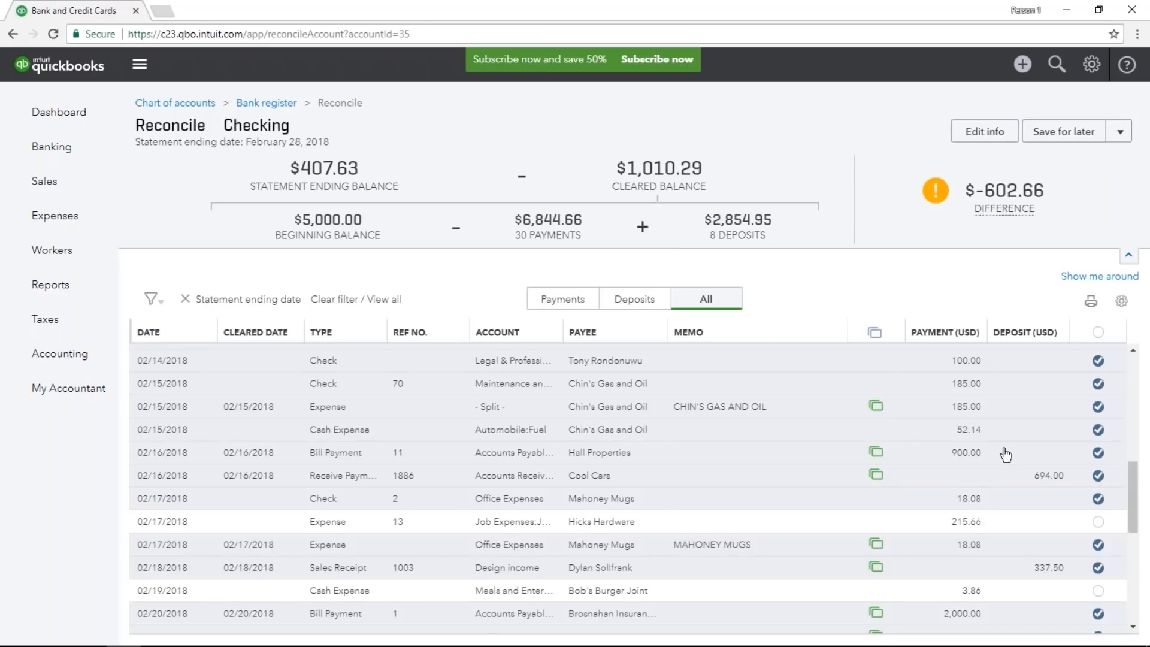
Mark the three uncleared January deposits of 86.40, 225.00 and 105.00 as cleared.
scroll(1023, 464, up, 5)
click(1099, 465)
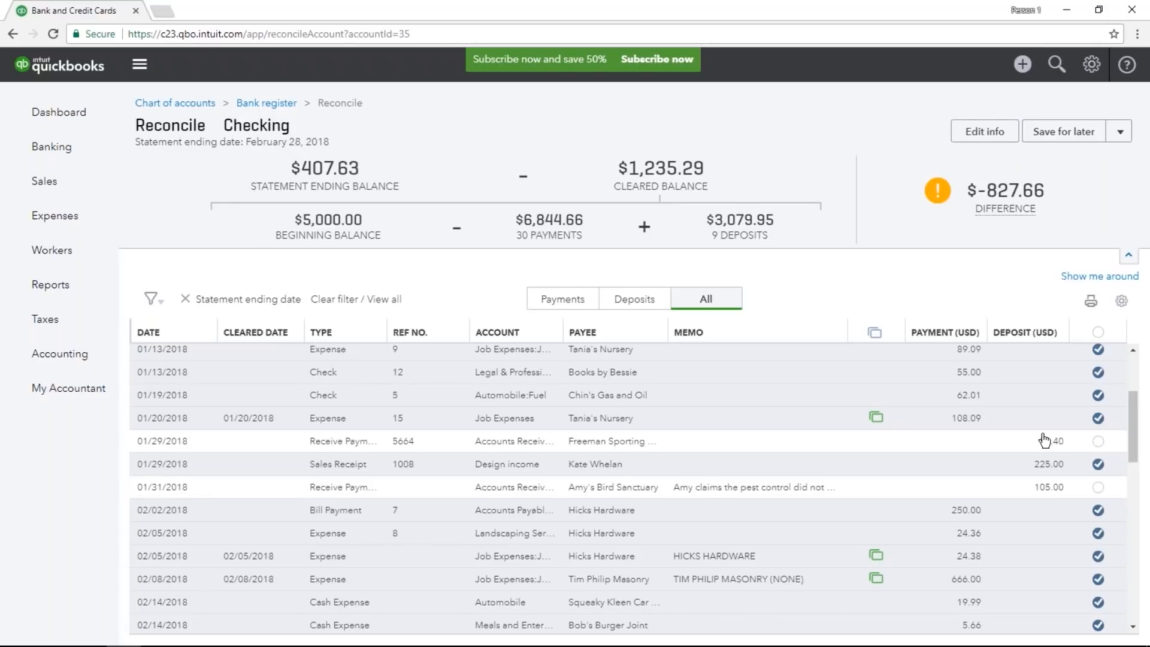
click(1099, 443)
click(1097, 488)
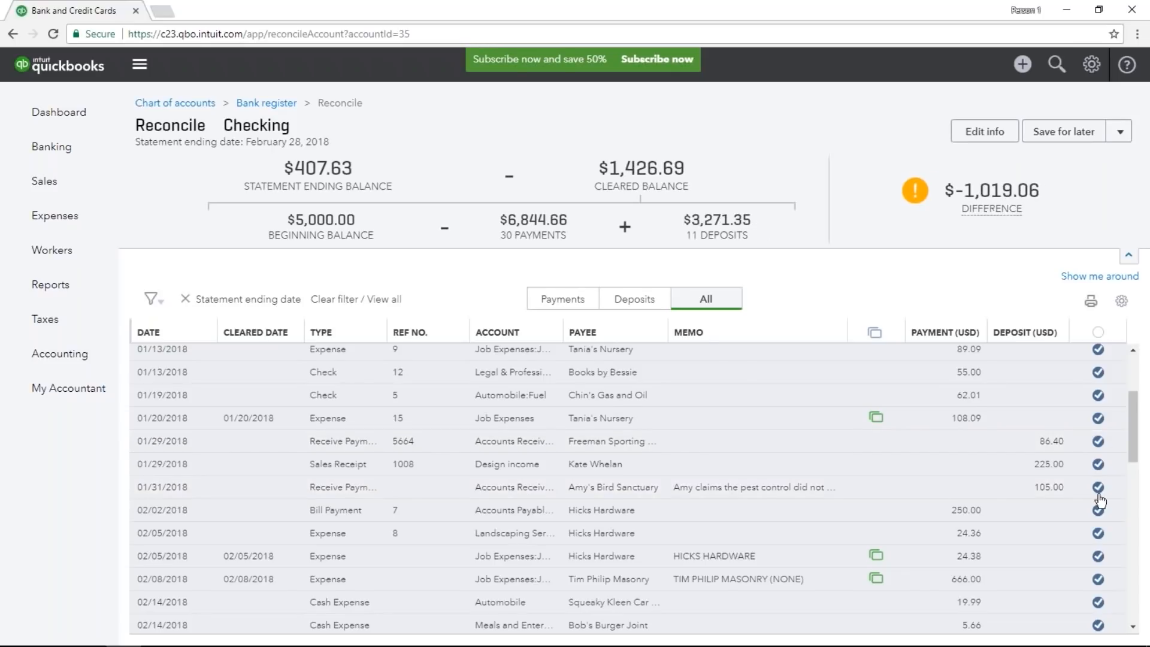
Mark all remaining uncleared payments as cleared, from the 02/17/2018 Hicks Hardware expense through the 02/26/2018 Tania's Nursery cash expense.
scroll(1099, 479, down, 5)
click(1098, 450)
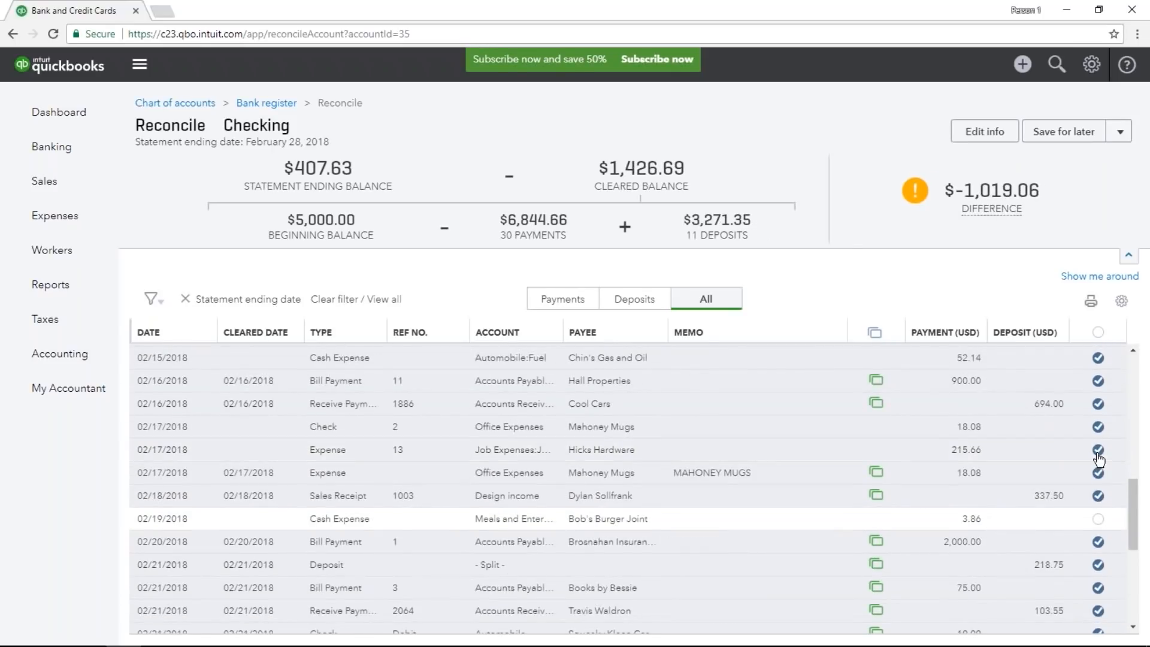
click(1098, 519)
scroll(1099, 538, down, 1)
scroll(1099, 538, down, 5)
click(1098, 461)
click(1098, 484)
click(1098, 508)
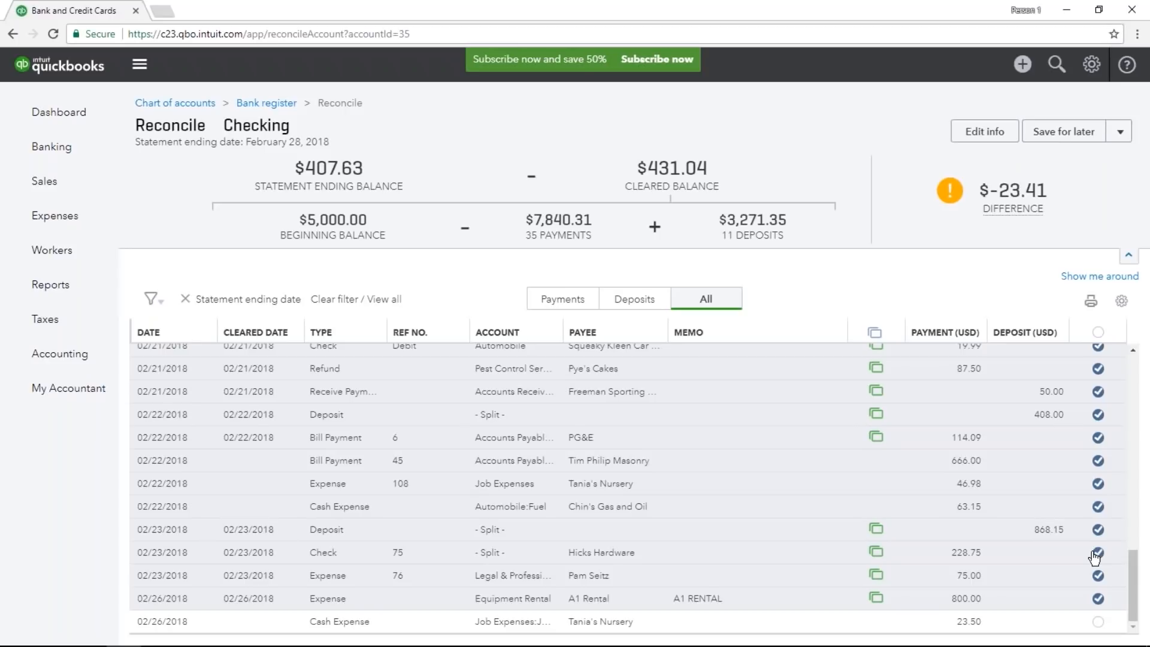
click(1098, 622)
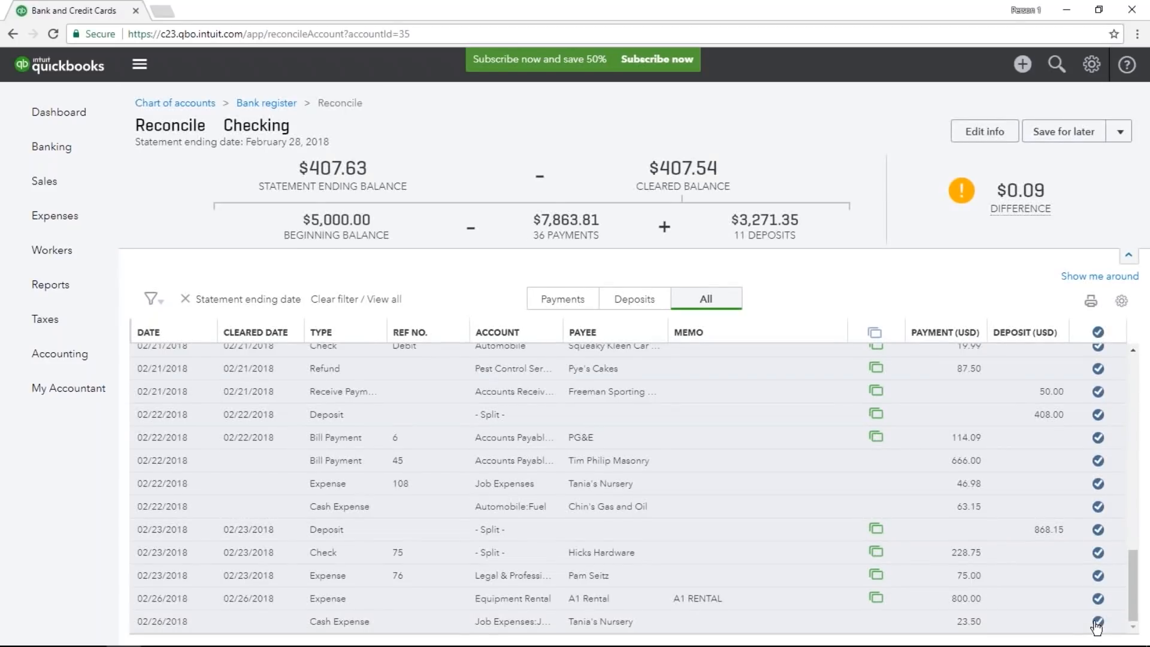
Check the ending balance entered in the statement information and close it without saving.
mouse_move(1051, 213)
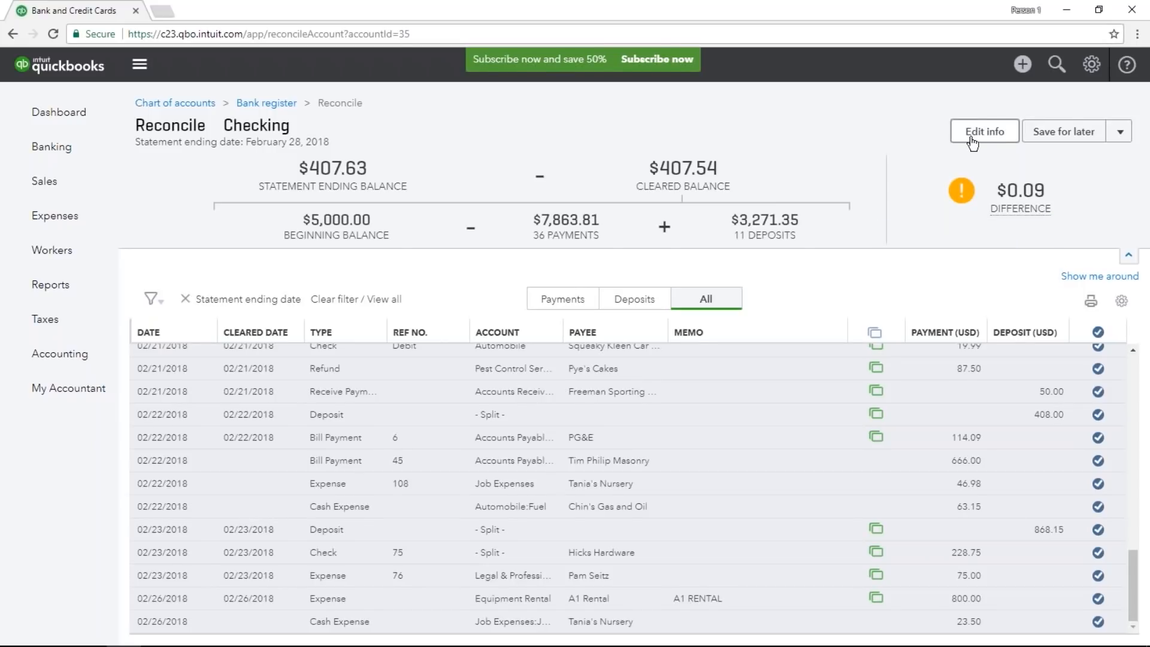
click(999, 135)
click(979, 146)
double_click(962, 148)
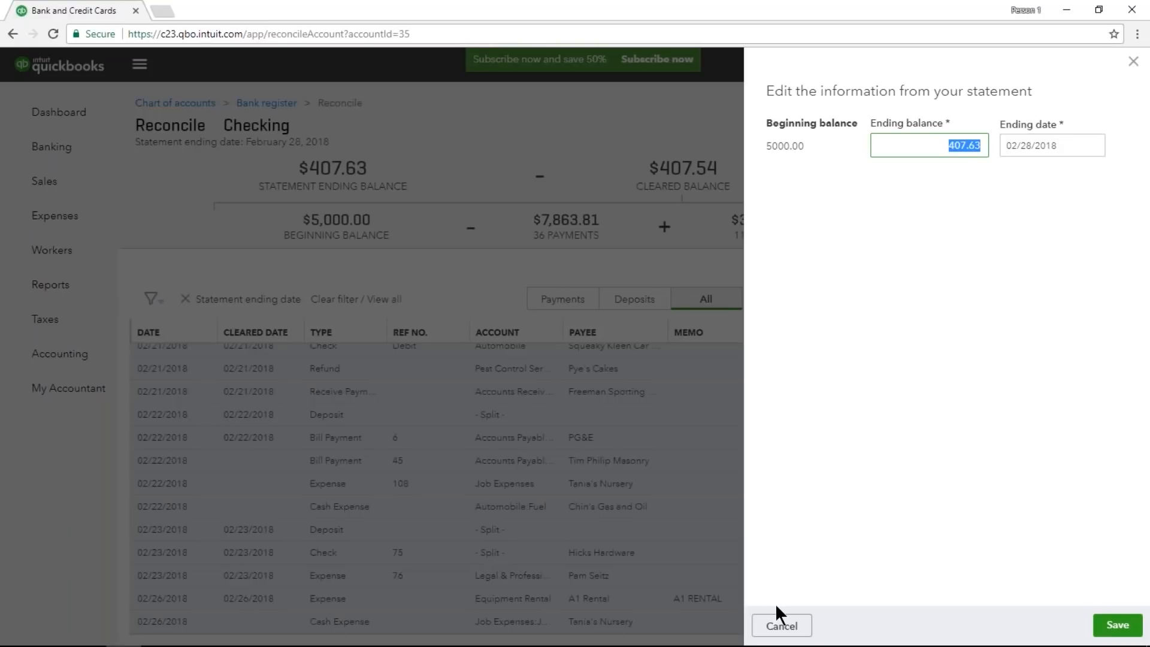
click(776, 625)
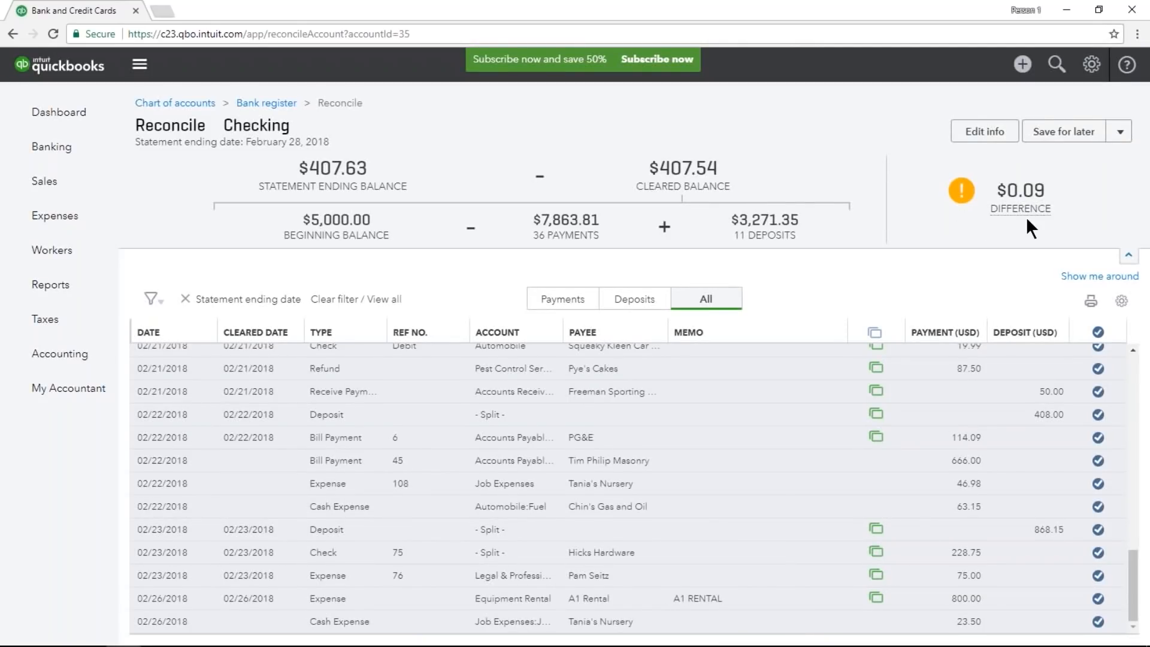
Choose to finish the Checking account's reconciliation now.
click(1112, 138)
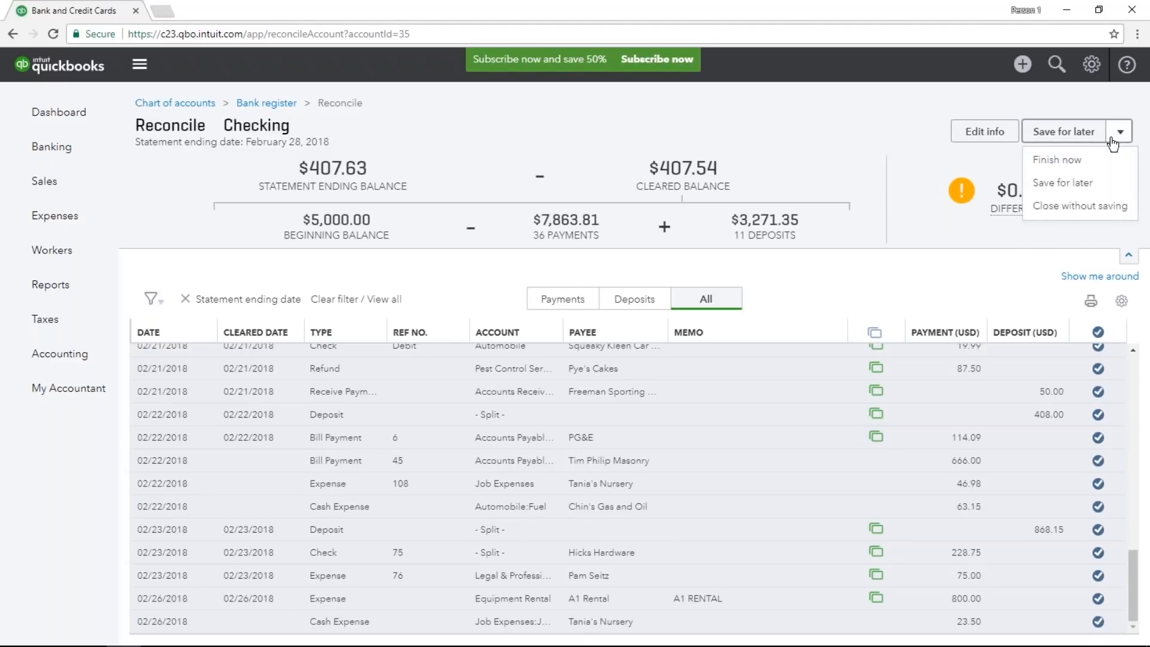
click(1058, 159)
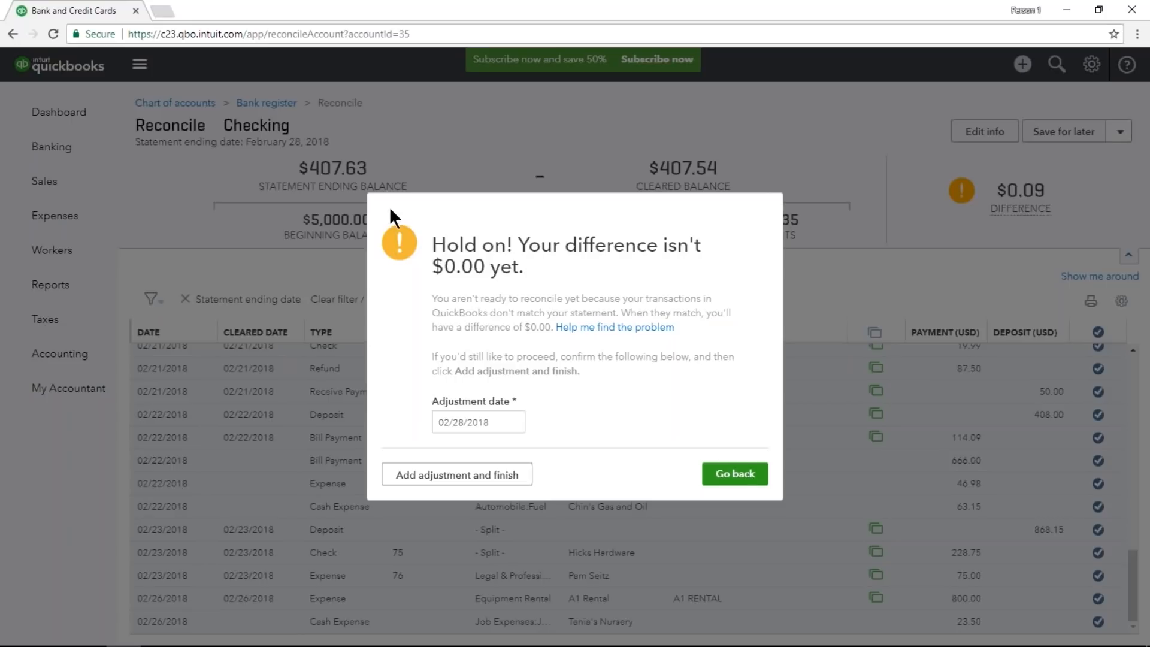
Return to the reconciliation and correct the payment of Tania's Nursery expense 108 dated 02/22/2018 to 46.89.
click(735, 473)
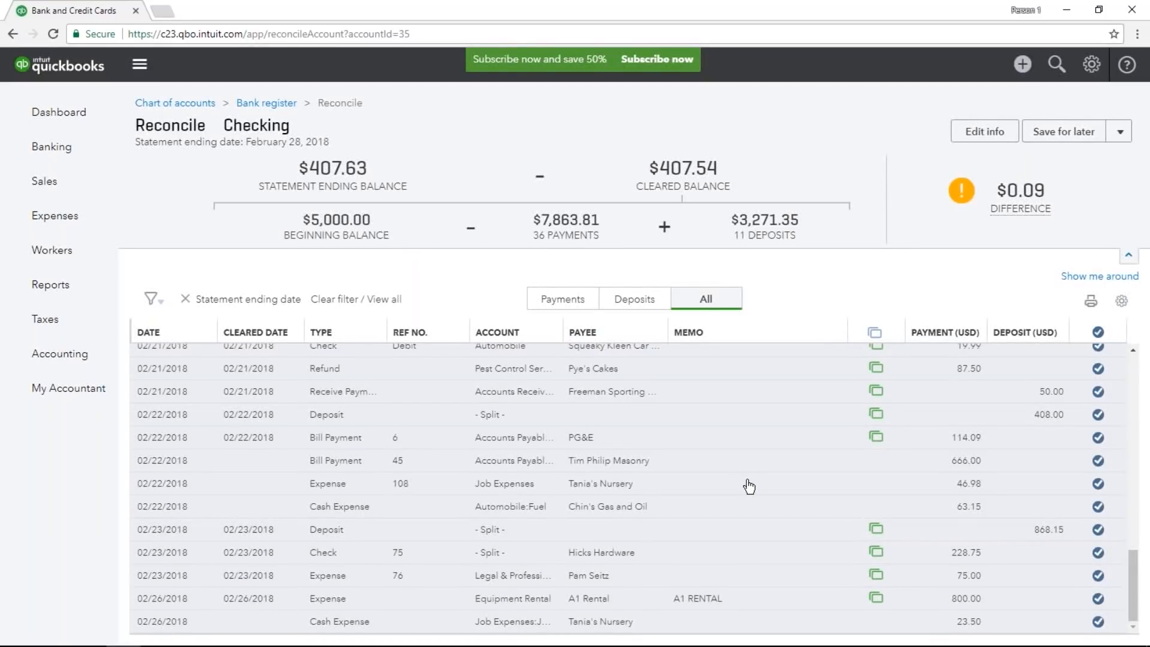
click(980, 497)
drag(934, 454, 958, 455)
click(953, 451)
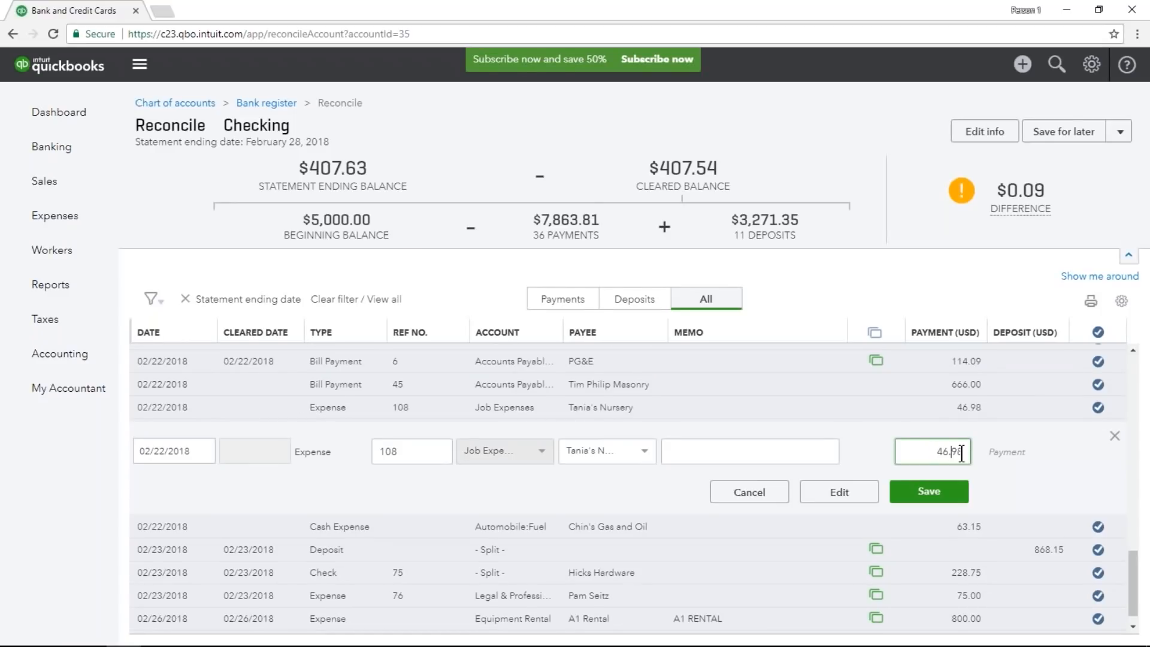
drag(953, 451, 964, 452)
text(89)
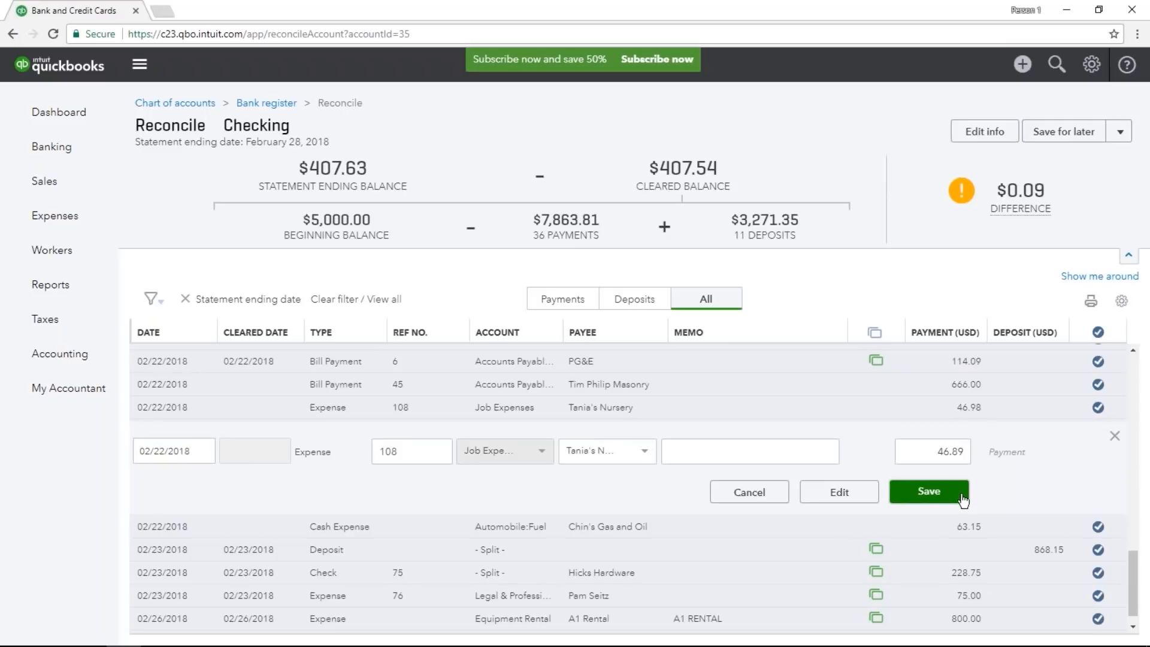
click(961, 497)
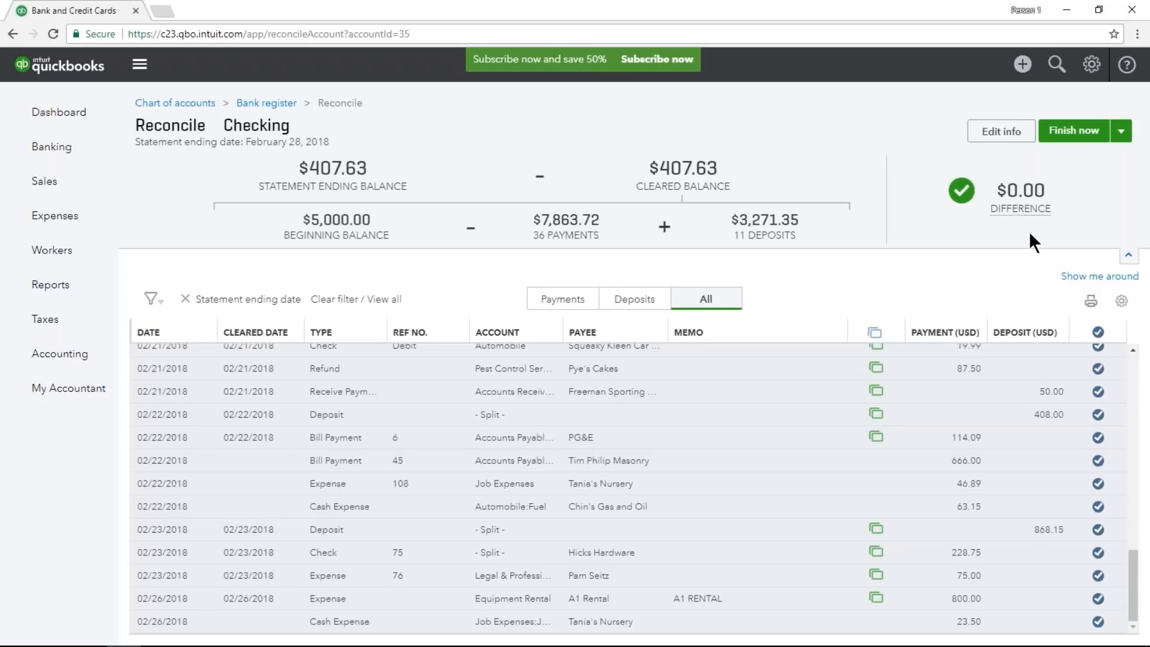
Finish the Checking account's reconciliation and open its reconciliation history by account.
click(1073, 131)
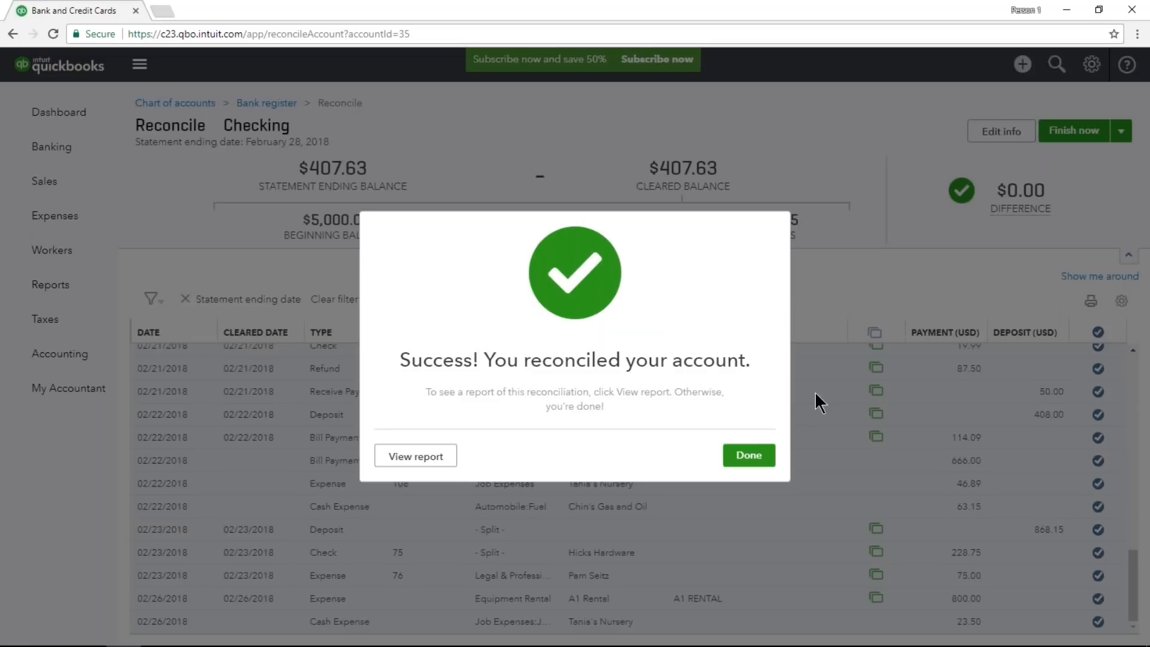
click(755, 446)
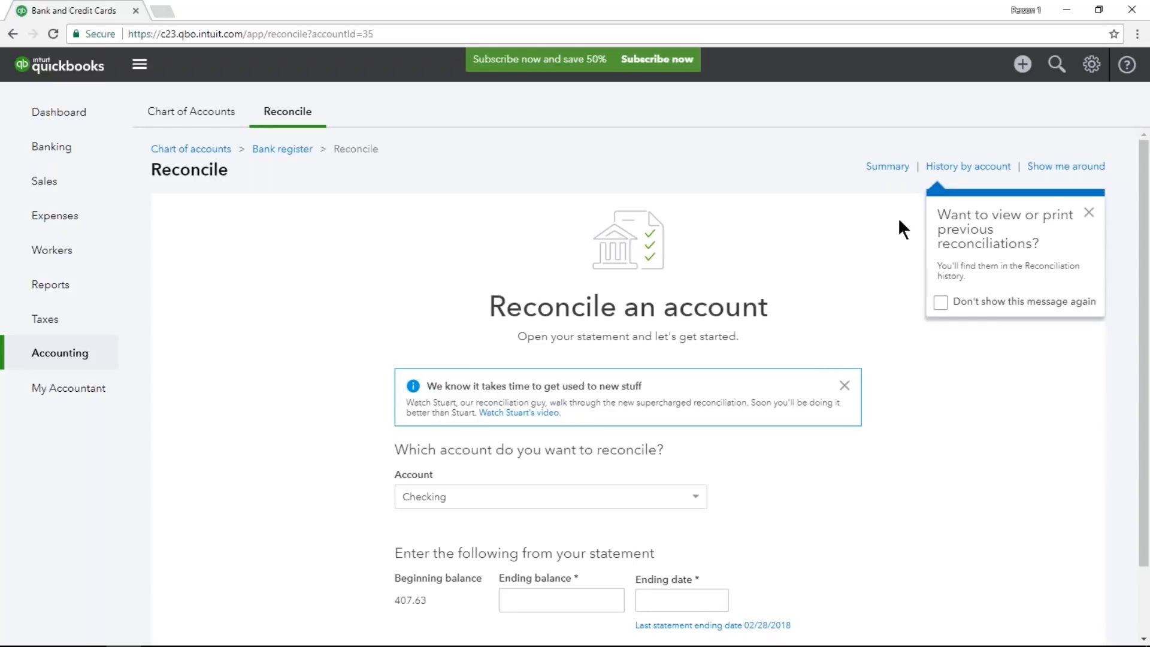
click(991, 168)
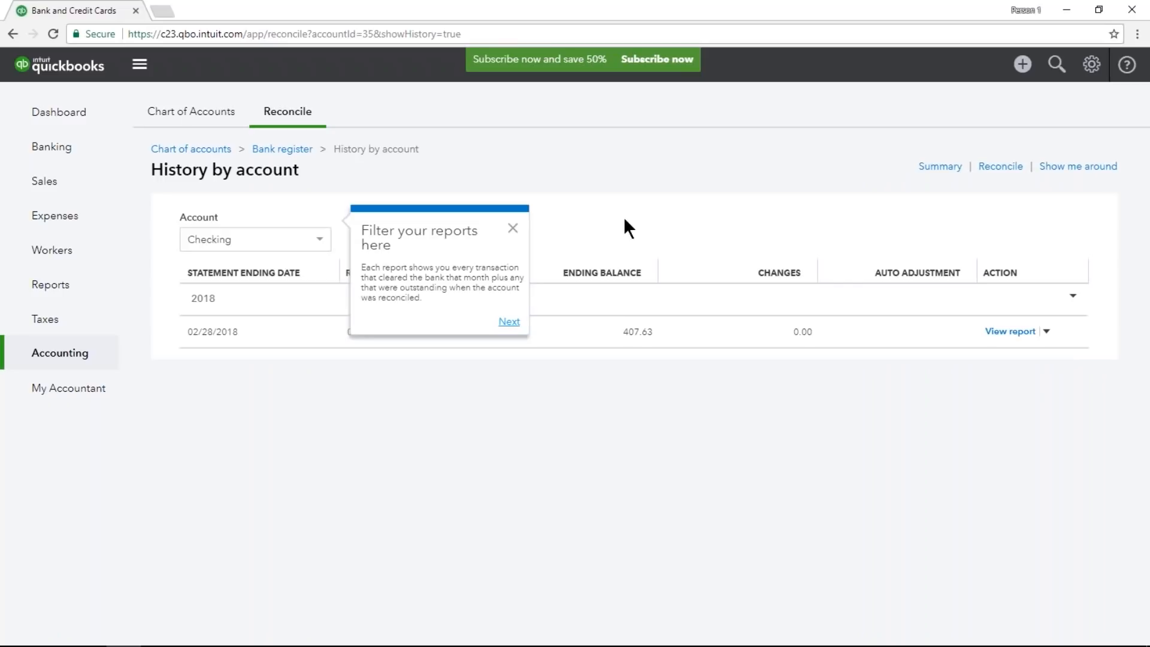
click(505, 231)
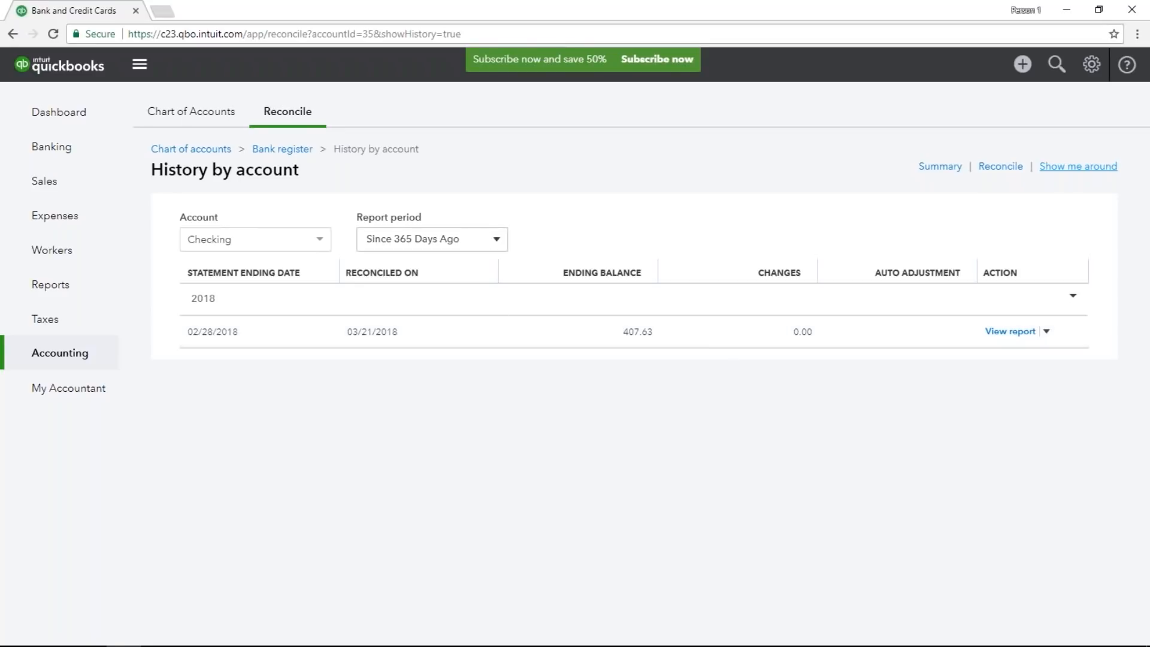
Open the Checking account's register from the chart of accounts and look over the transaction types that can be added.
click(227, 122)
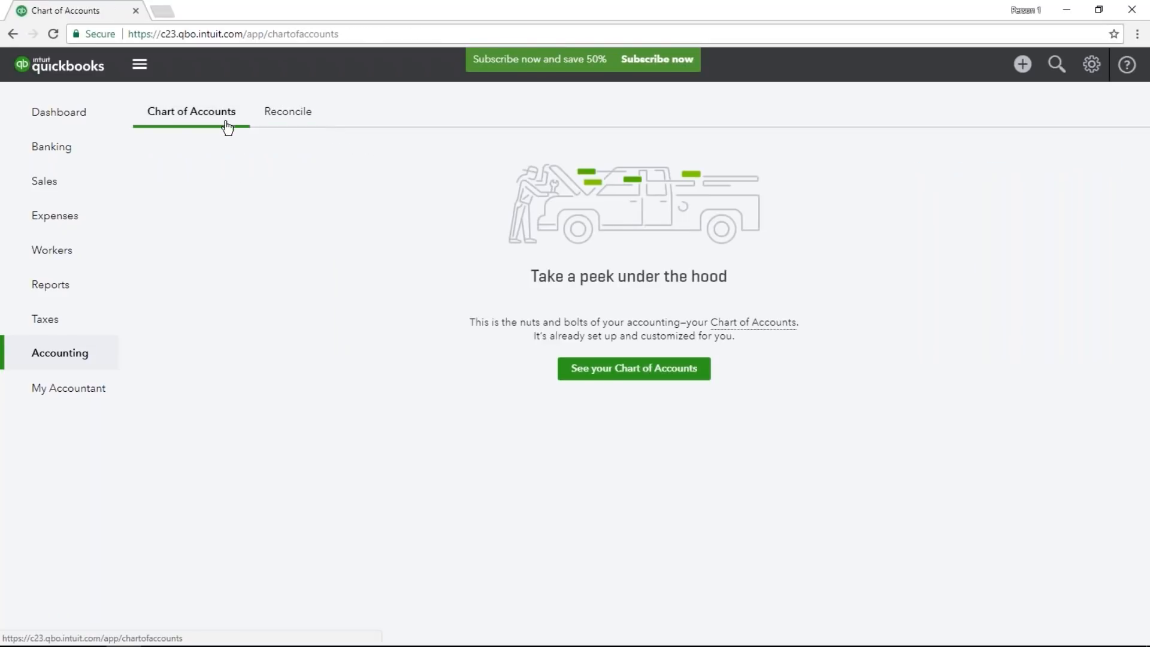
click(645, 375)
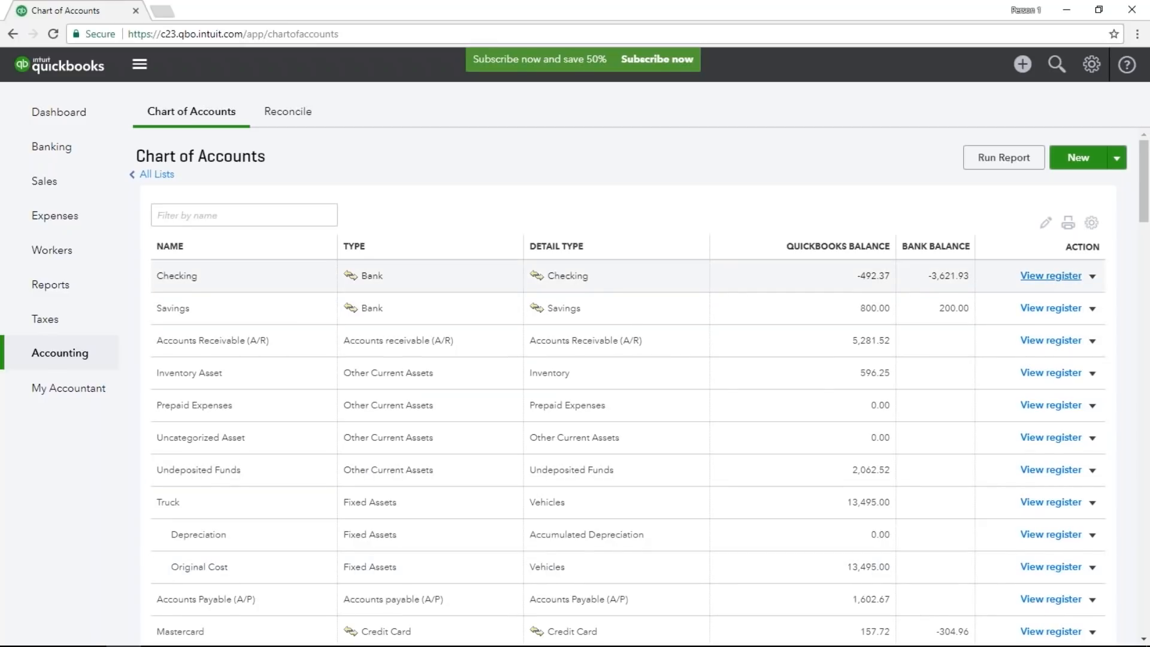
click(1051, 276)
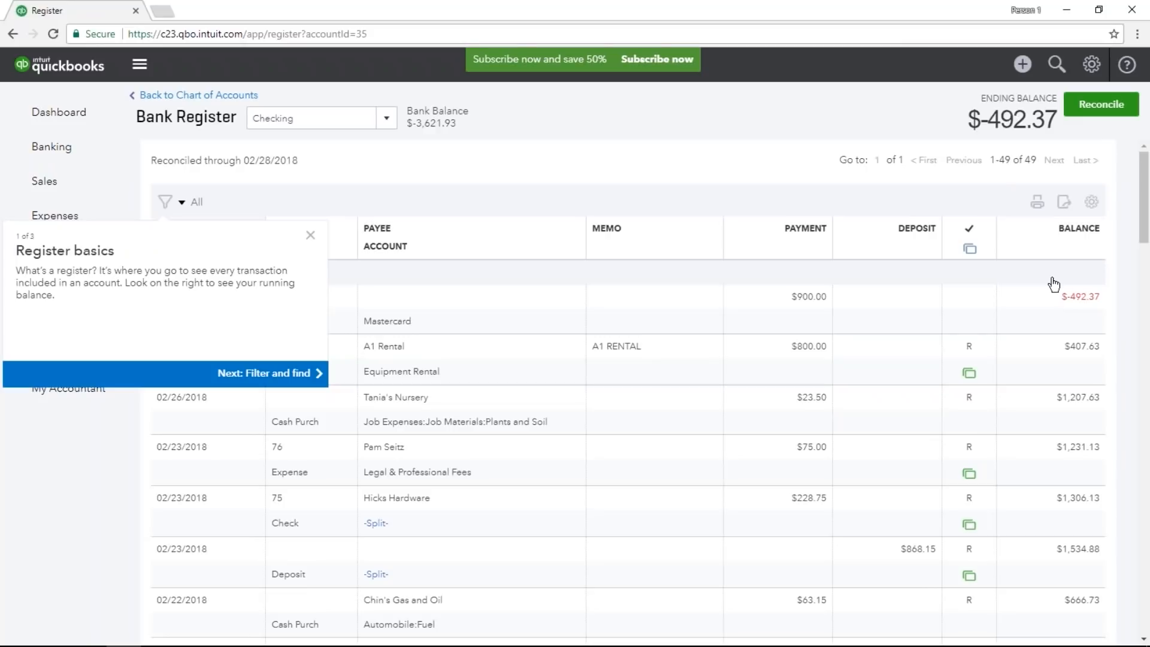
click(311, 235)
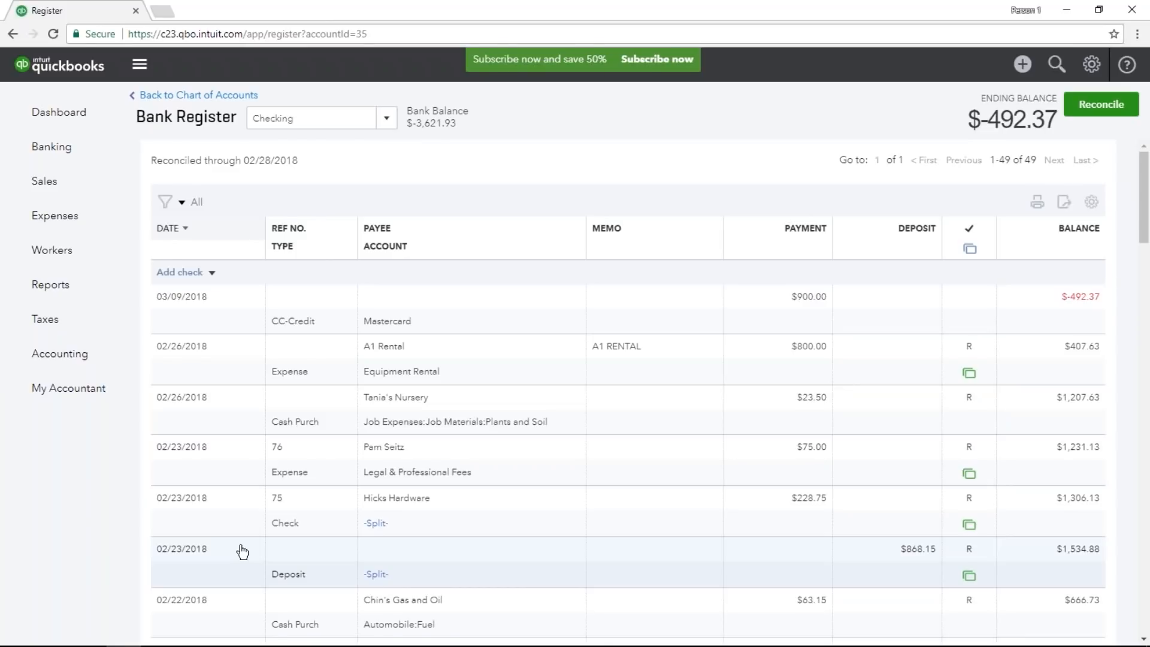
click(213, 273)
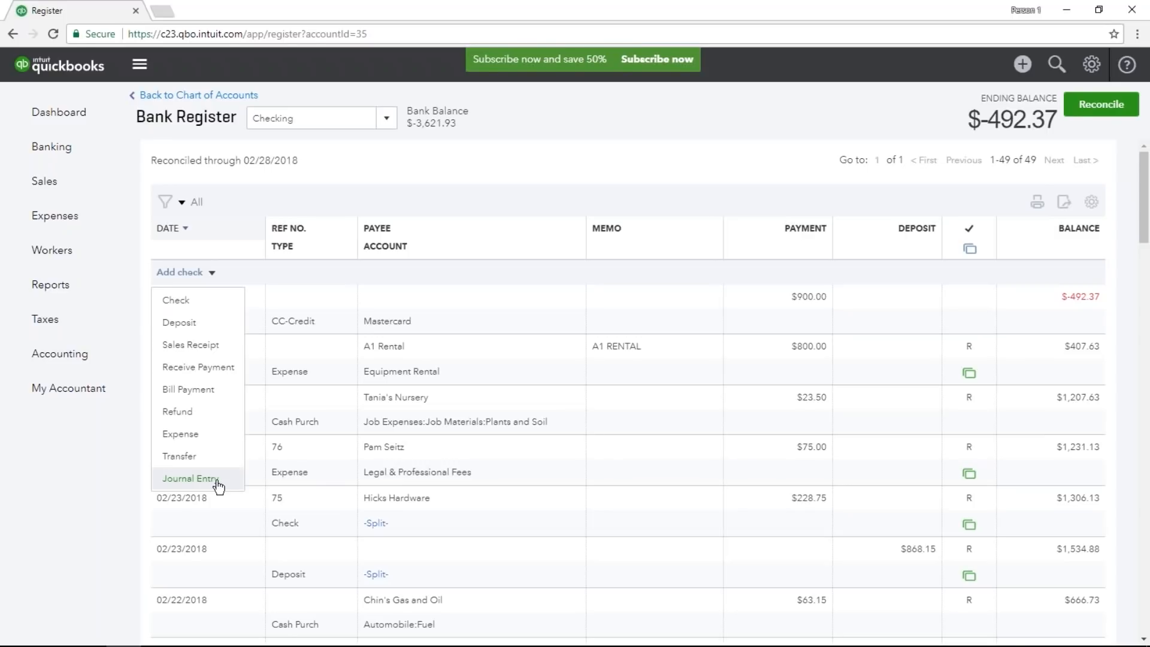
click(122, 496)
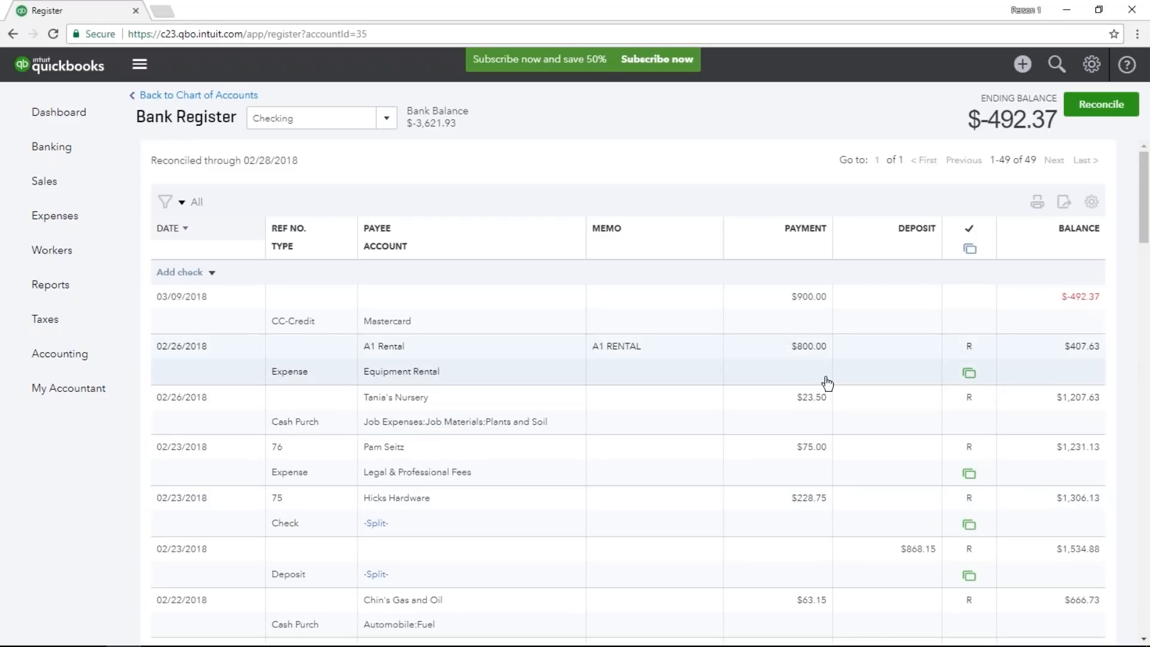
Try removing the reconciled status from the 02/26/2018 A1 Rental expense in the register and cancel the edit.
mouse_move(971, 357)
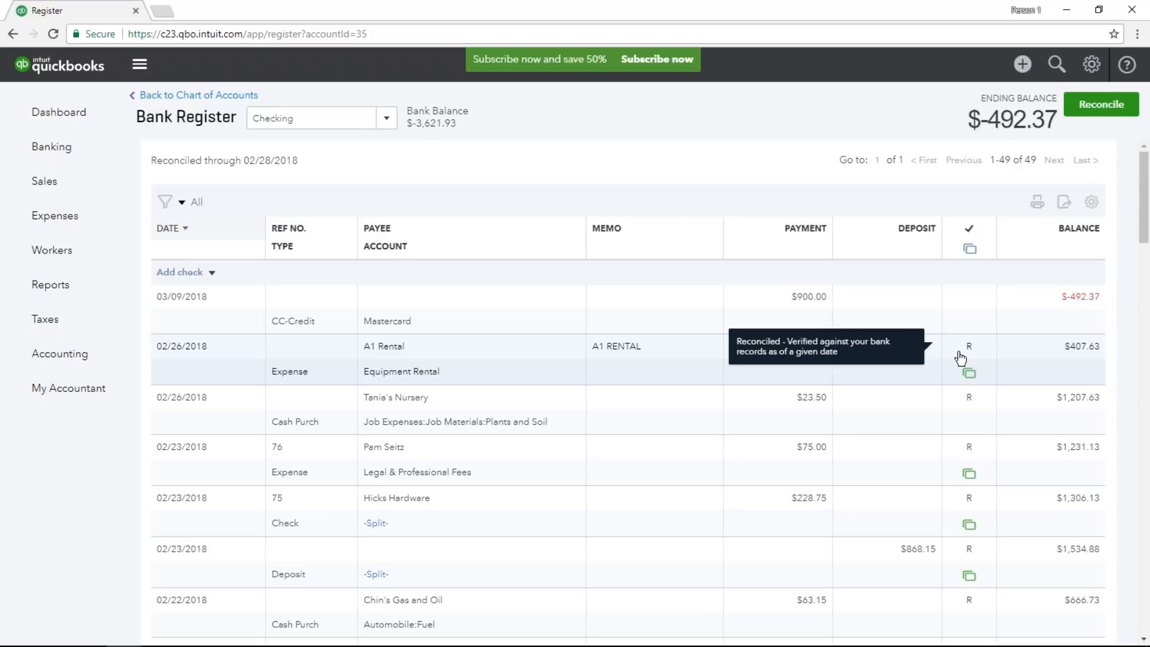
click(960, 357)
click(968, 367)
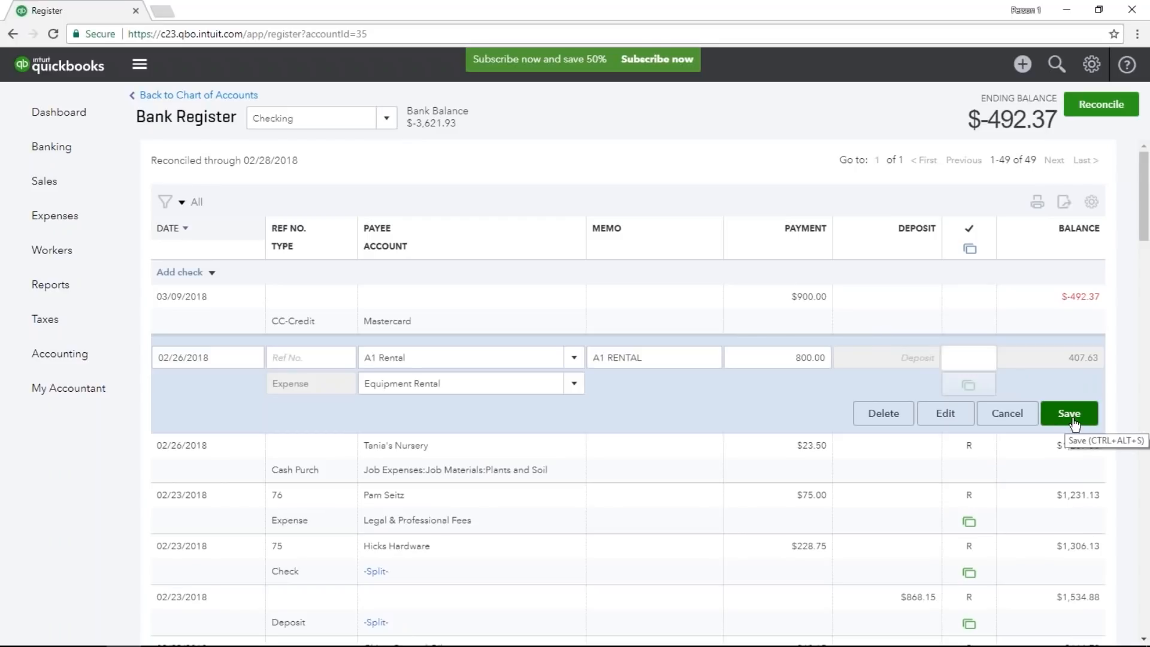
click(1025, 427)
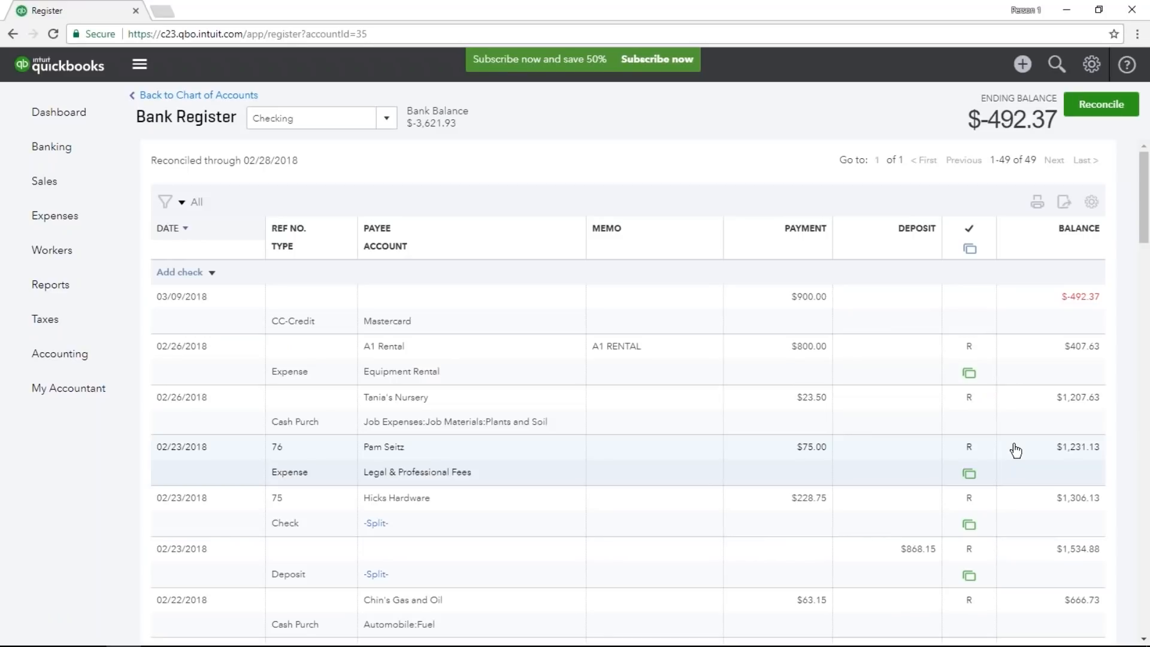
Look over the company dashboard and open the list of reports.
click(90, 119)
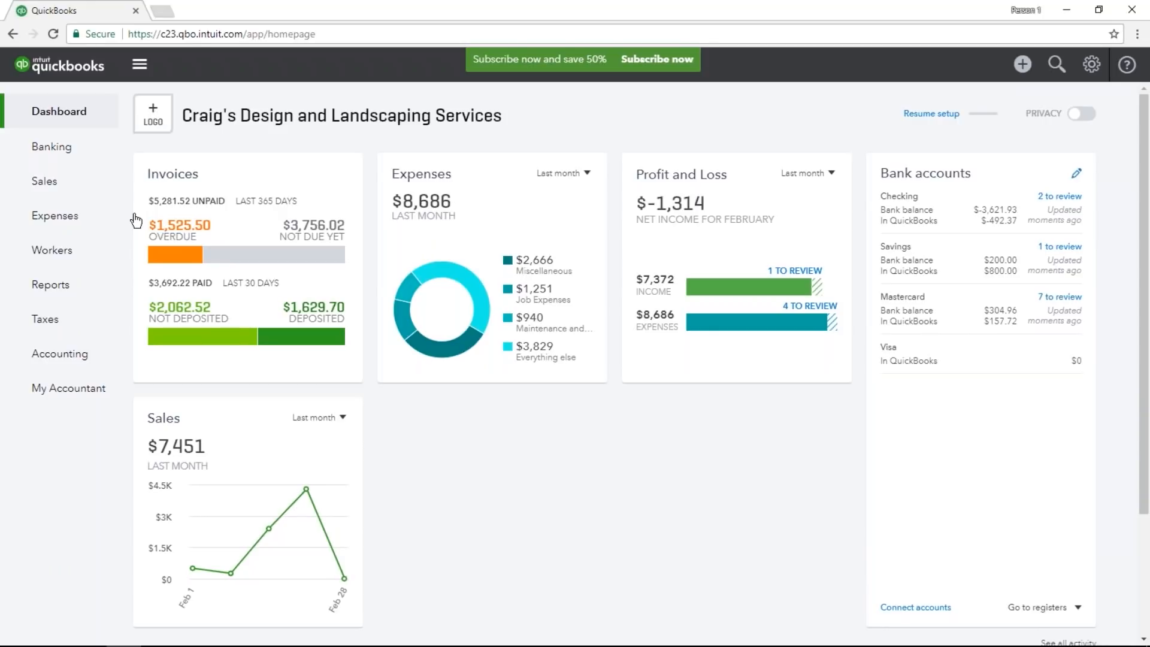
click(79, 294)
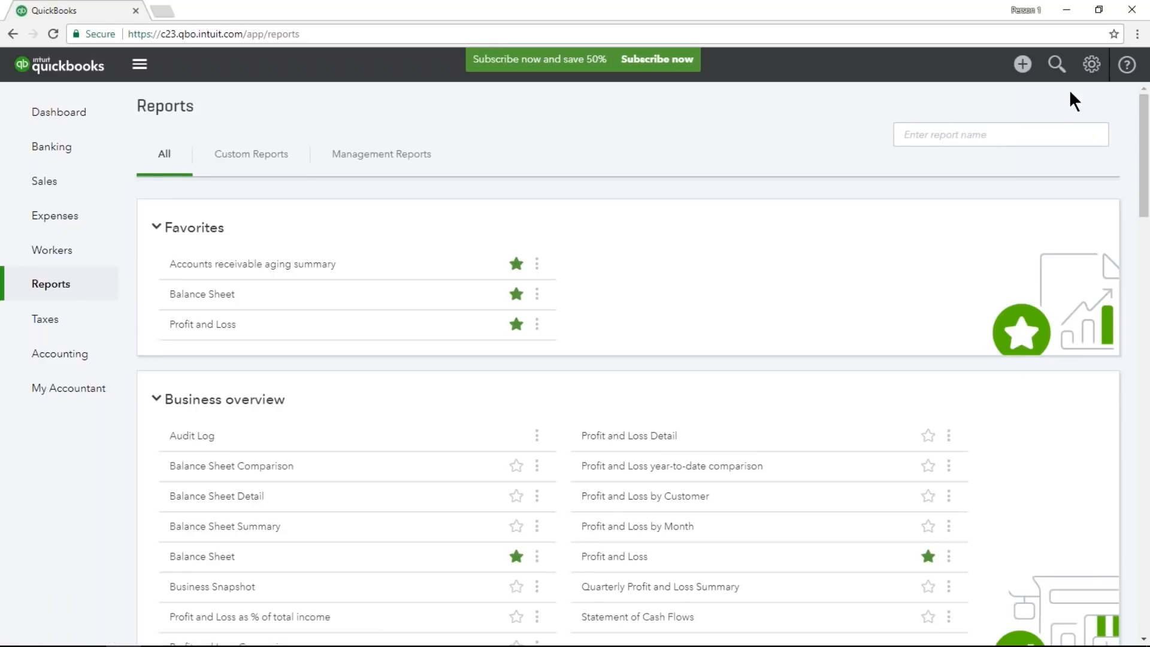
Open the advanced account settings and turn on closing the books in the accounting section.
click(1087, 72)
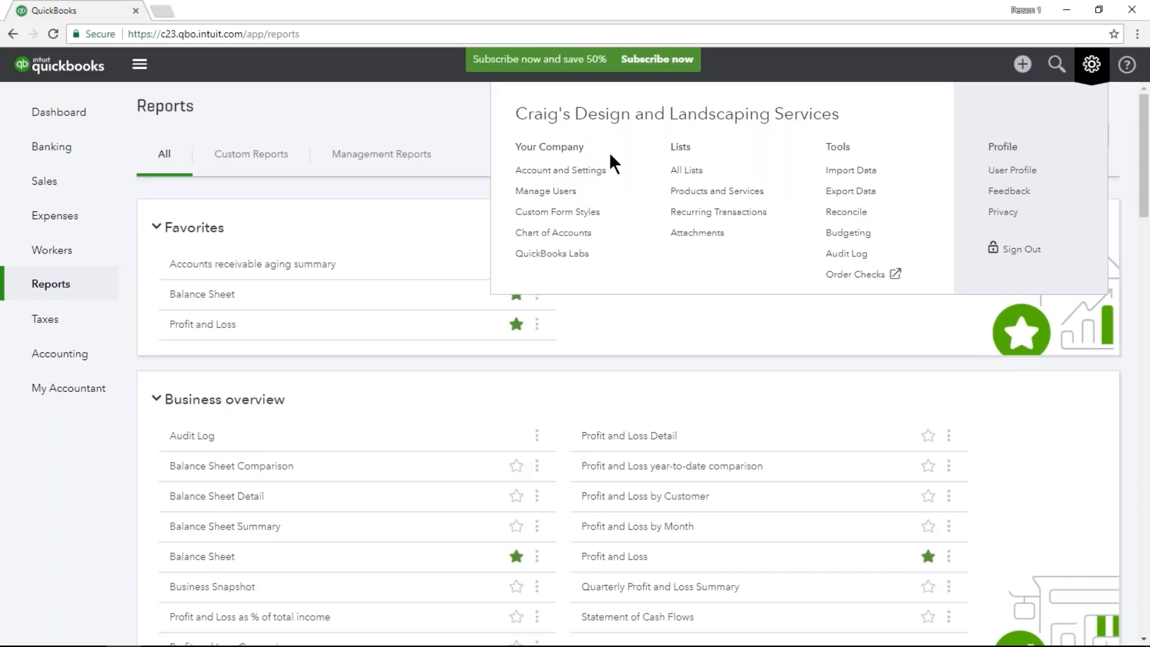
click(603, 170)
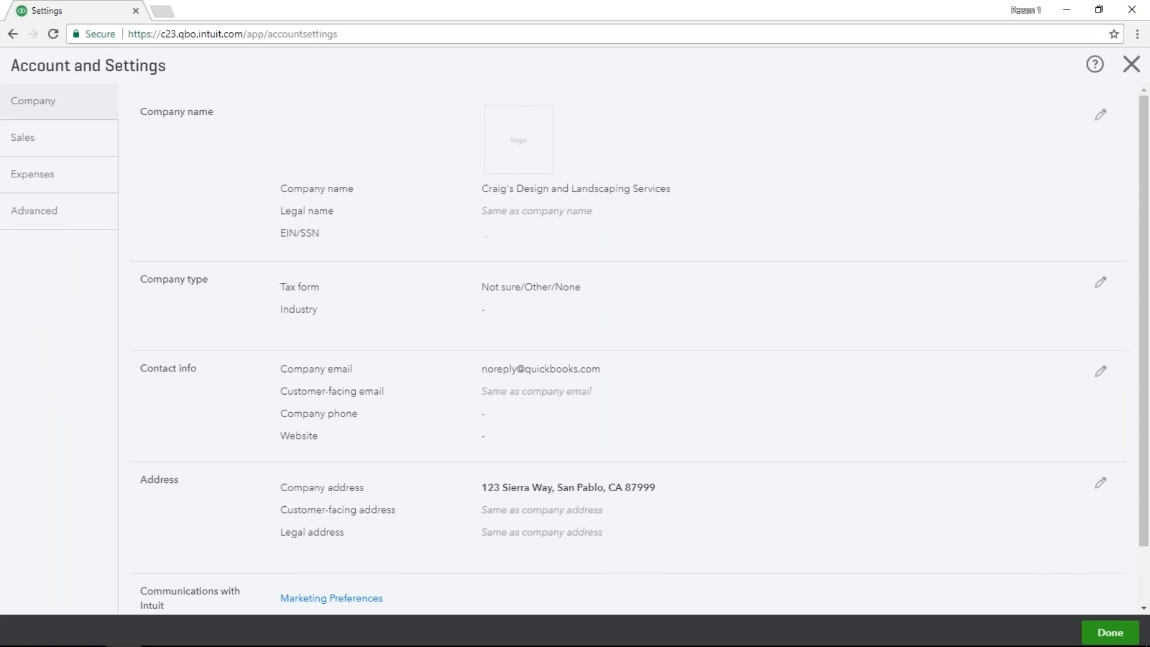
click(83, 226)
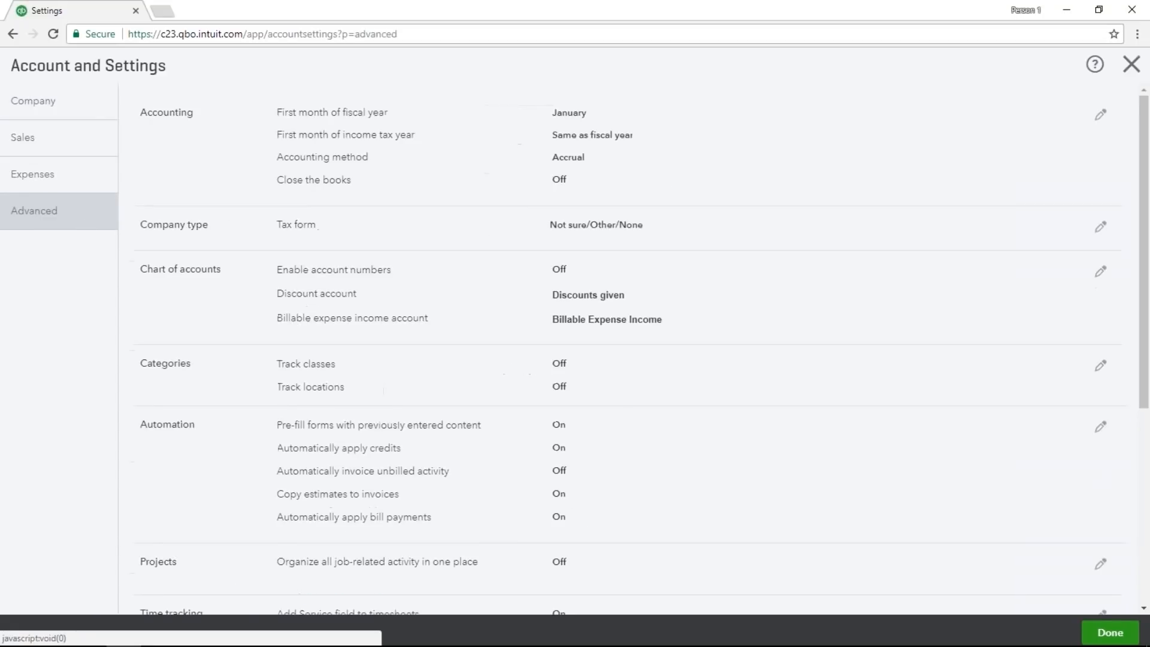
click(150, 188)
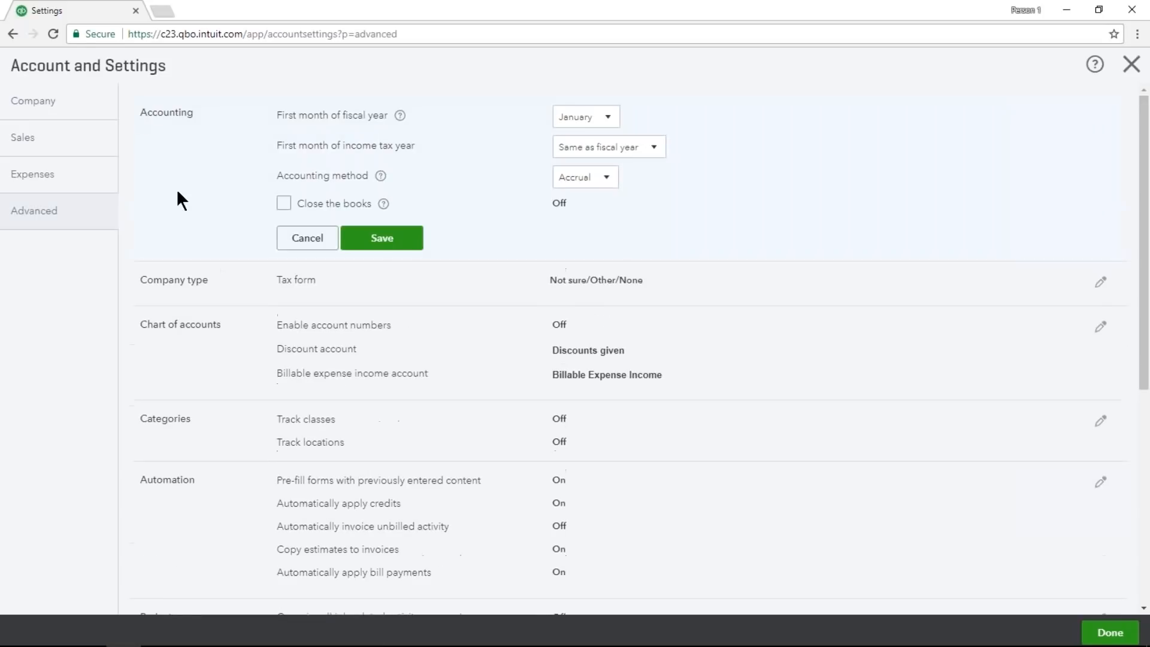
click(285, 203)
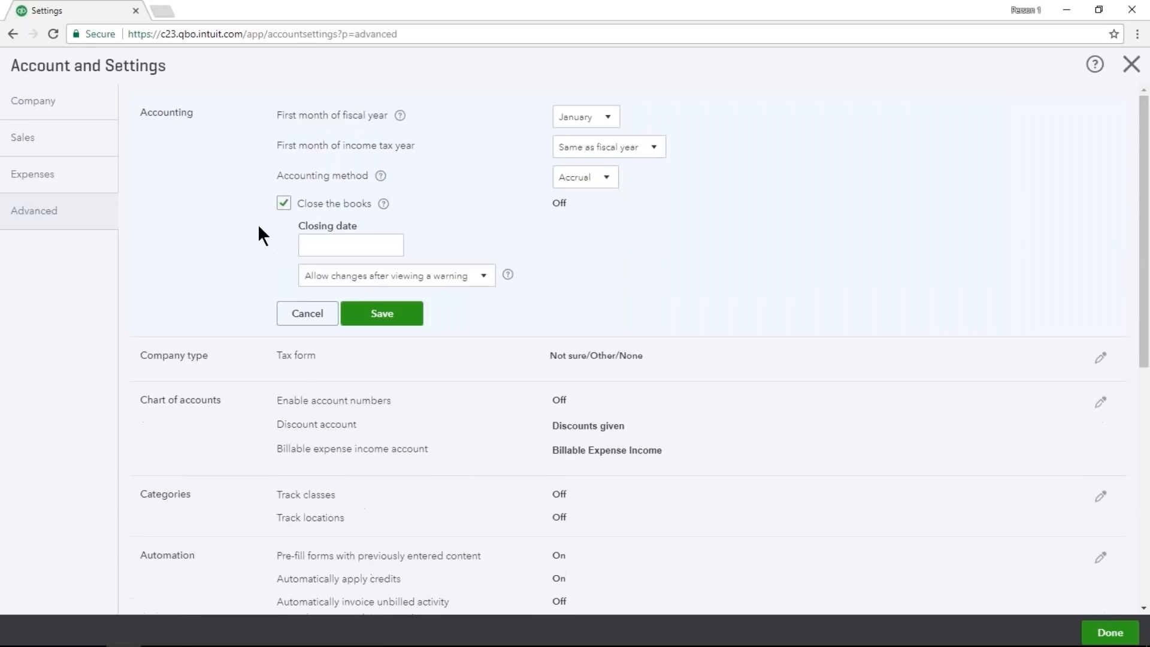
Enter 12/31/2017 as the closing date for the books.
click(300, 246)
key(Tab)
click(352, 247)
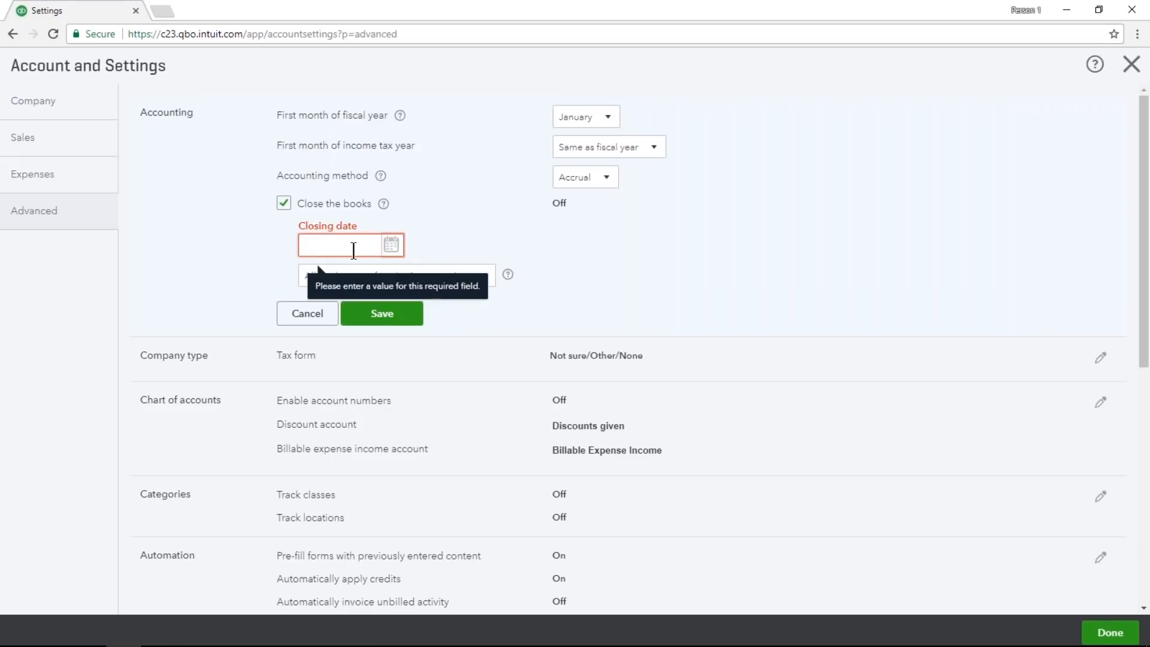
text(2)
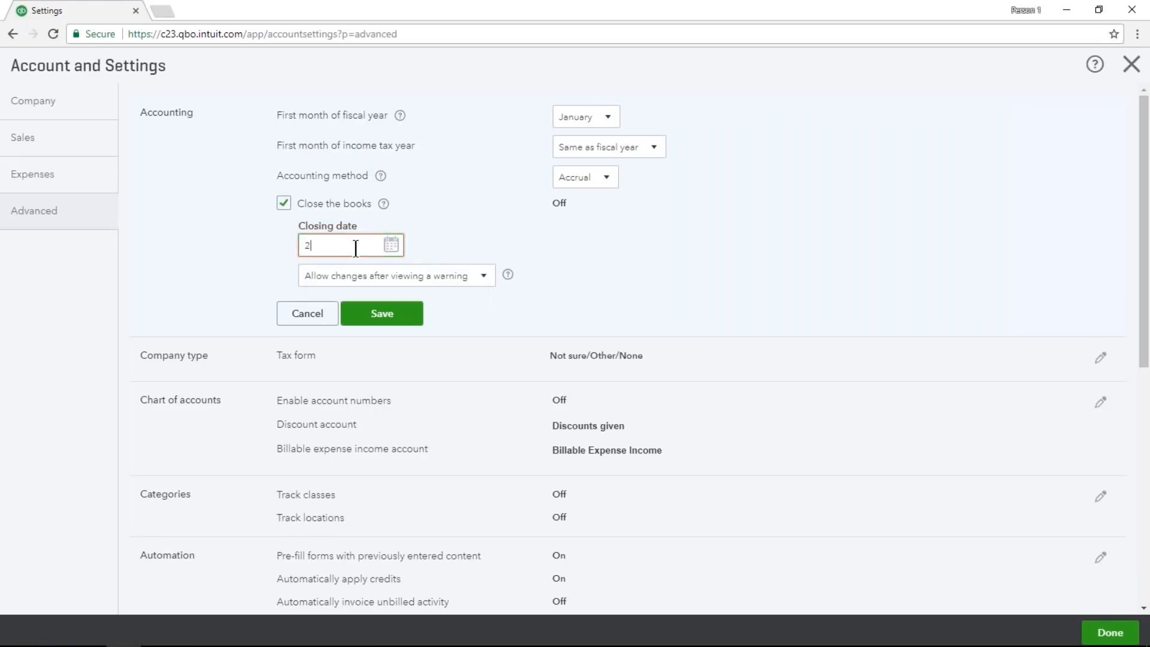
key(BackSpace)
text(12/31/2017)
click(208, 244)
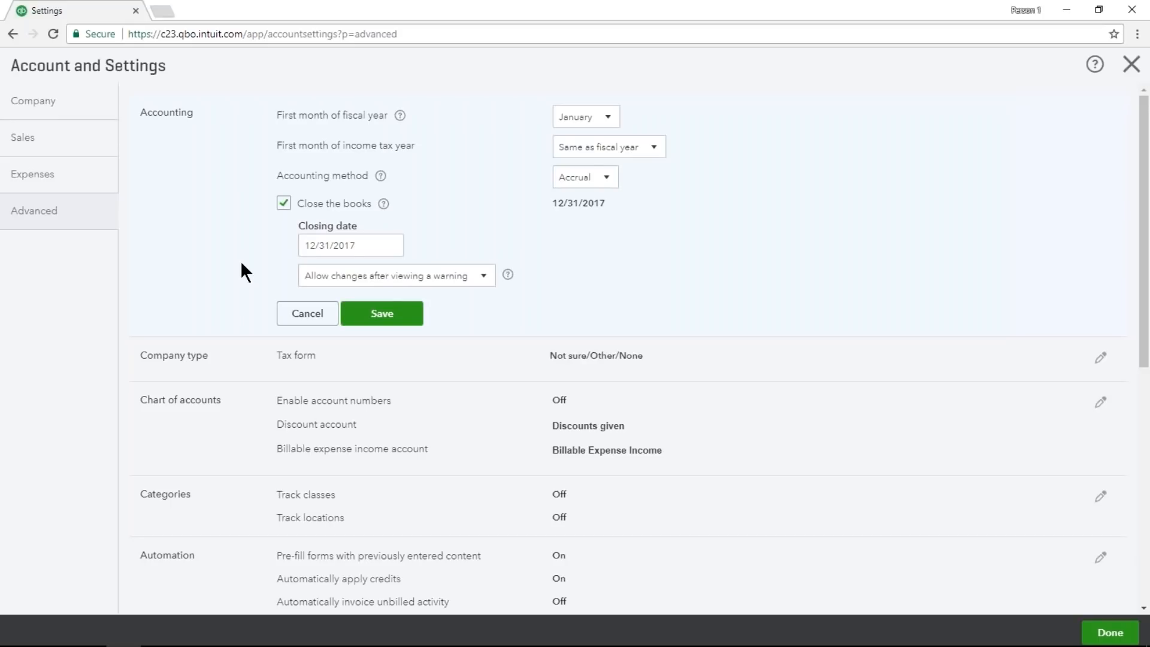
Change the closing date for the books to 02/28/2018.
click(372, 245)
key(h)
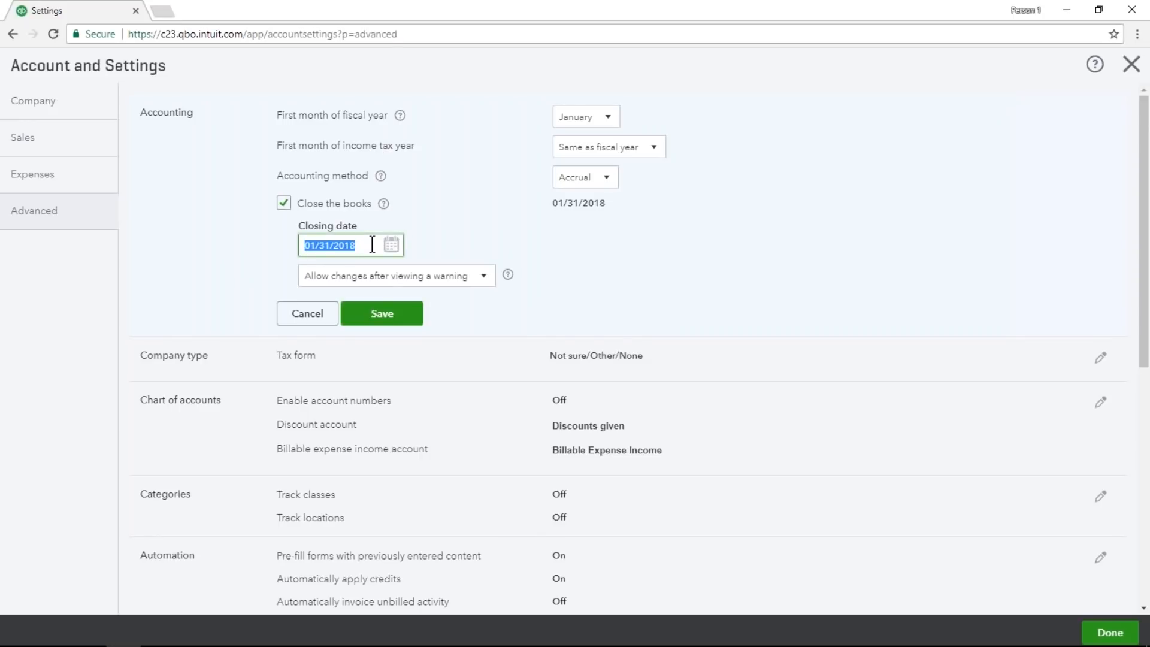
key(h)
click(203, 235)
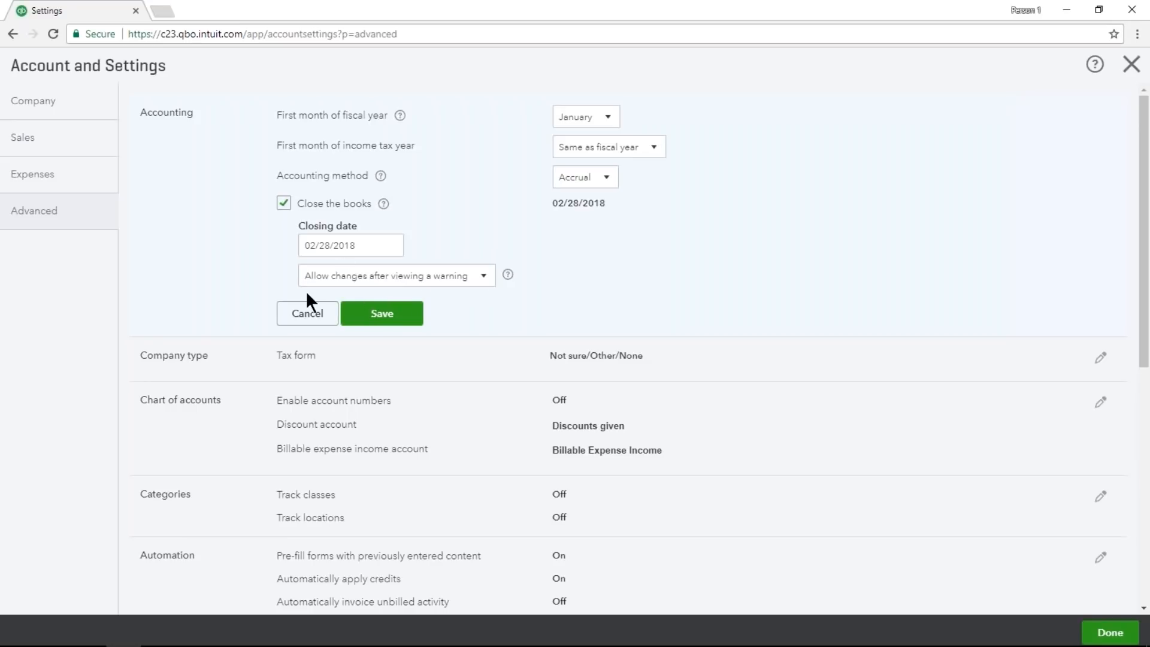
Allow changes only after viewing a warning and entering a password, enter and confirm the closing password, and save the settings without storing it in the browser.
click(472, 280)
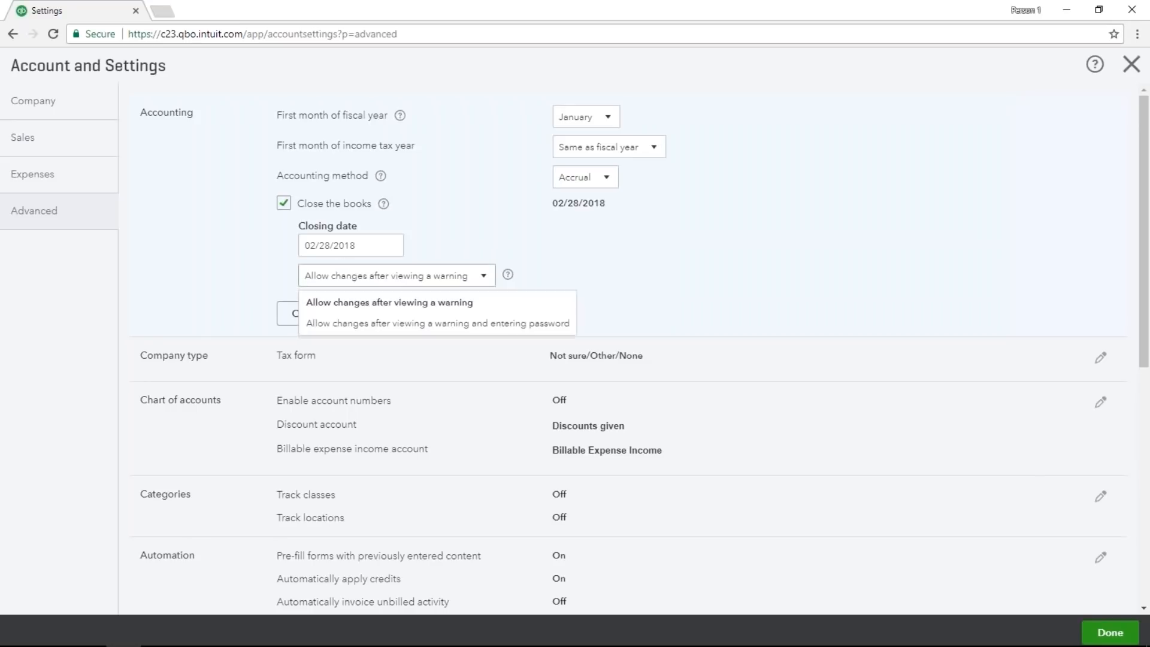
click(479, 323)
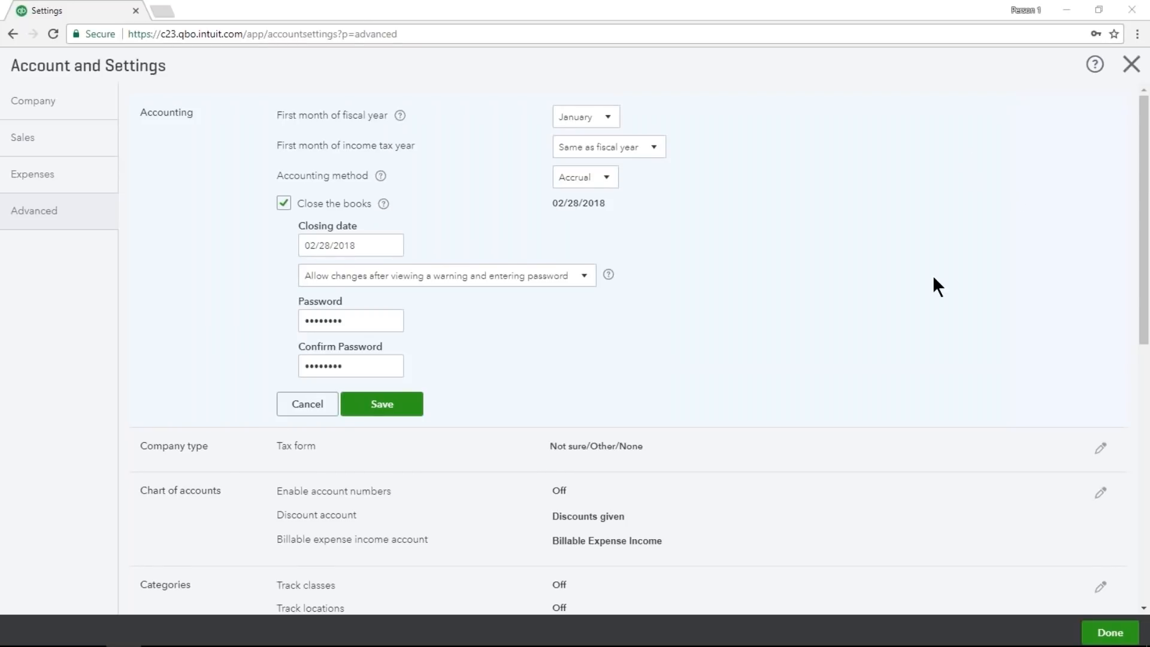
click(923, 285)
click(415, 403)
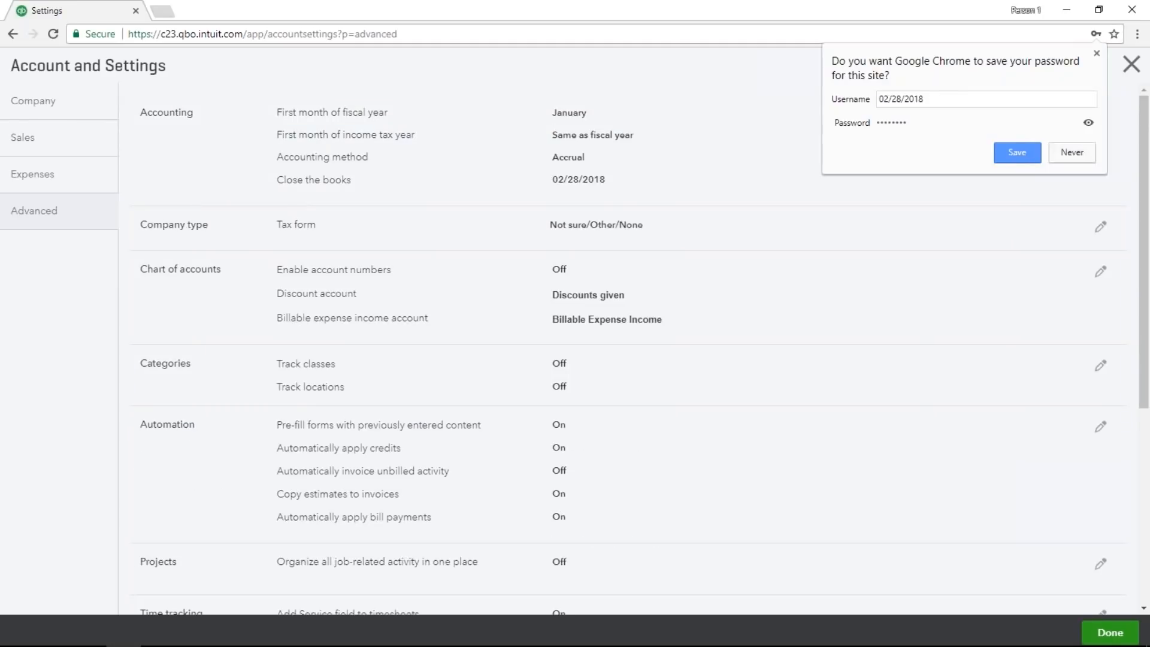
click(1072, 158)
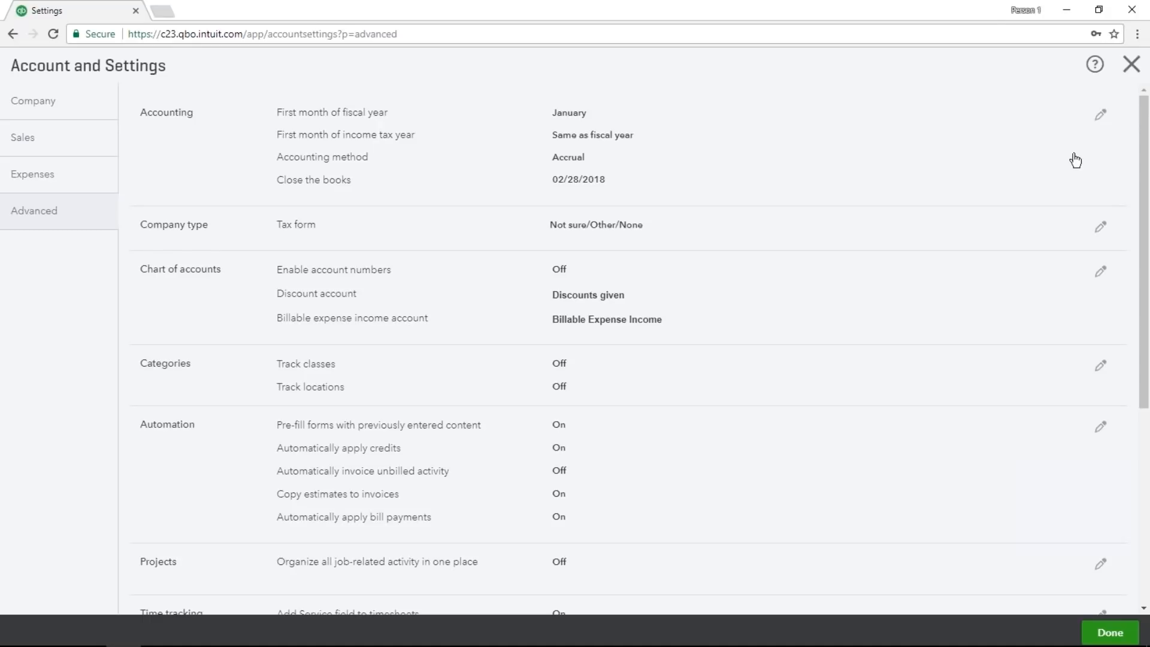
click(1126, 68)
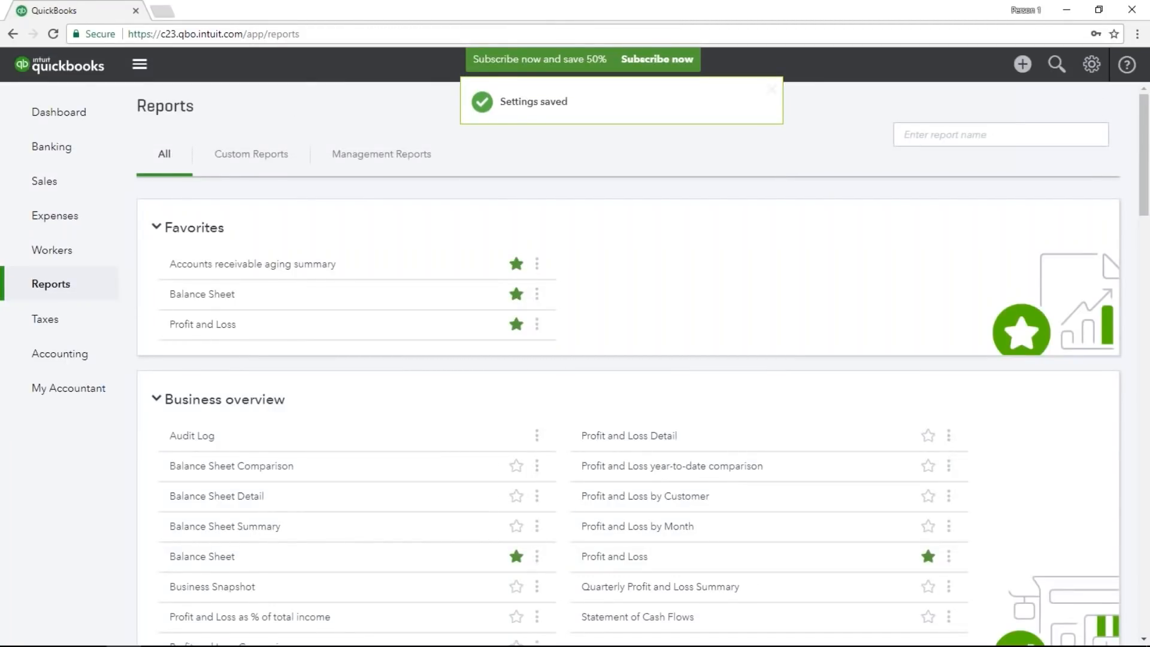
Start a new check from the Checking account and set its payment date to 02/21/2018.
click(1023, 65)
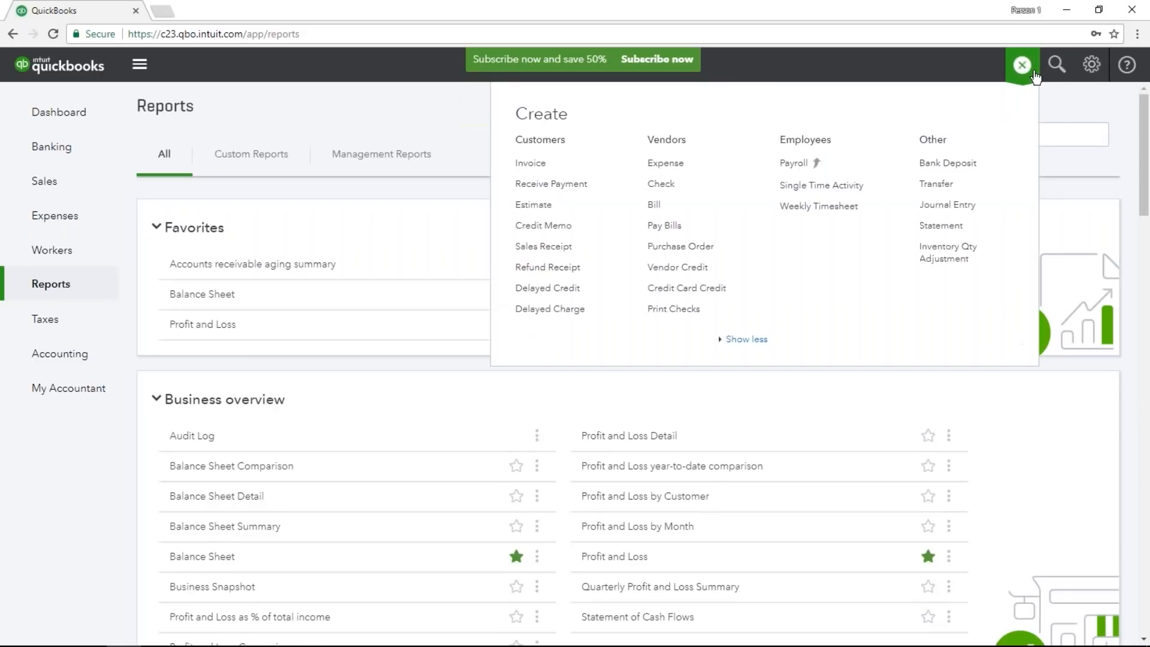
click(720, 184)
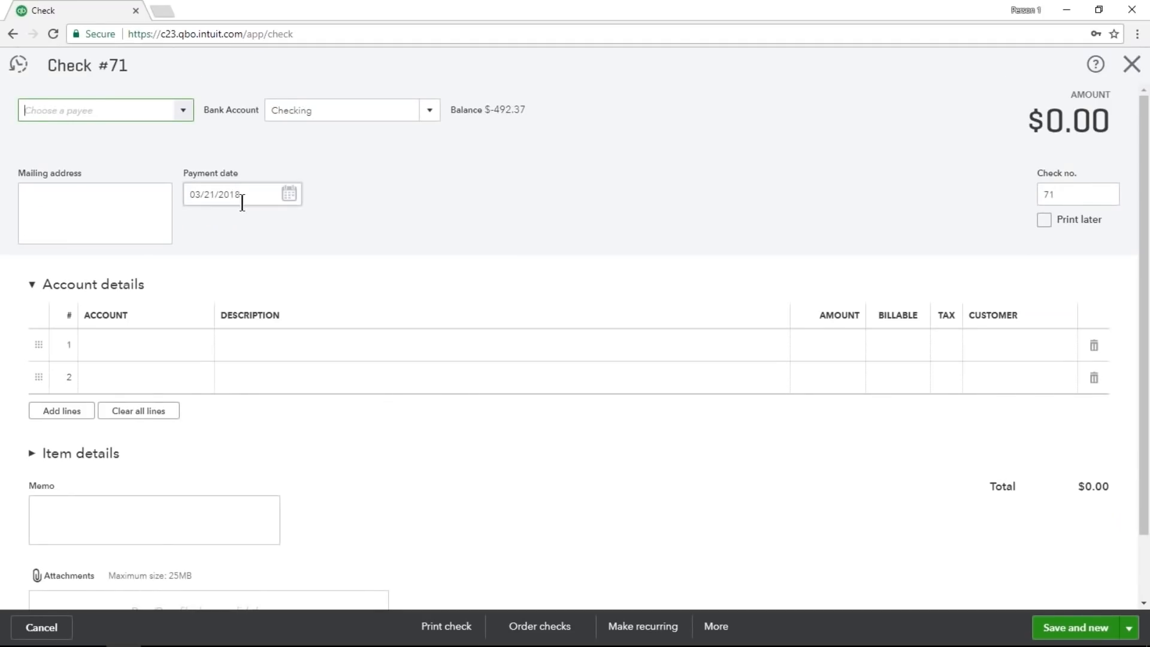
click(264, 196)
click(219, 196)
click(200, 196)
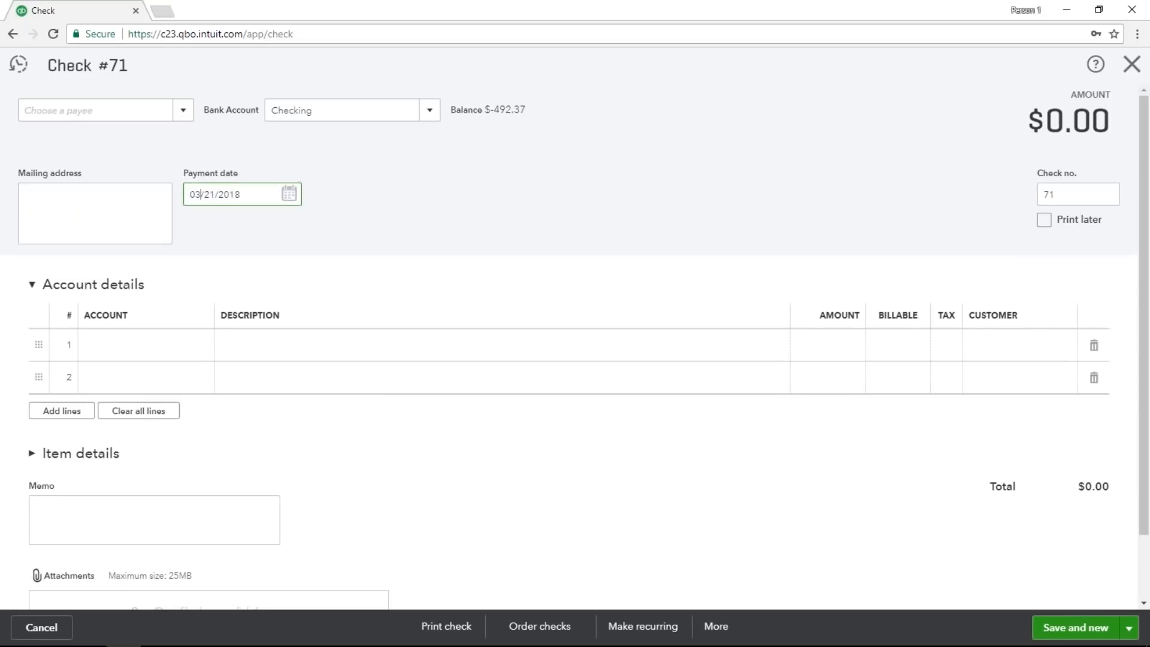
key(BackSpace)
text(2)
Choose Lee Advertising as the payee of the check.
click(183, 111)
scroll(161, 251, down, 1)
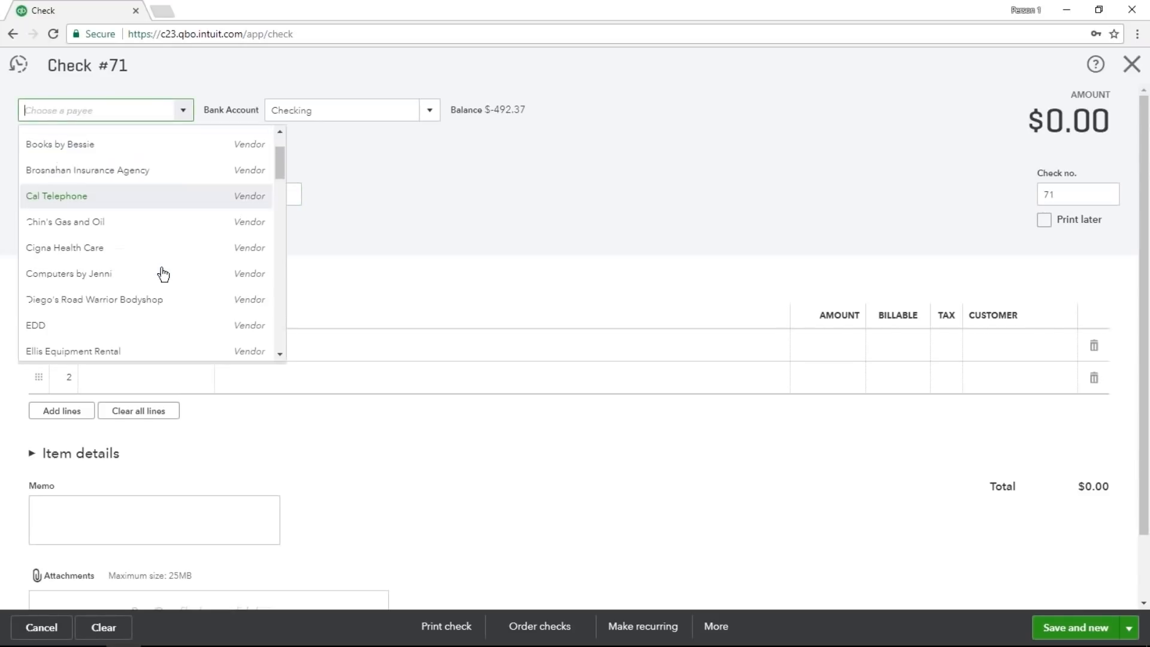
text(lee)
key(Tab)
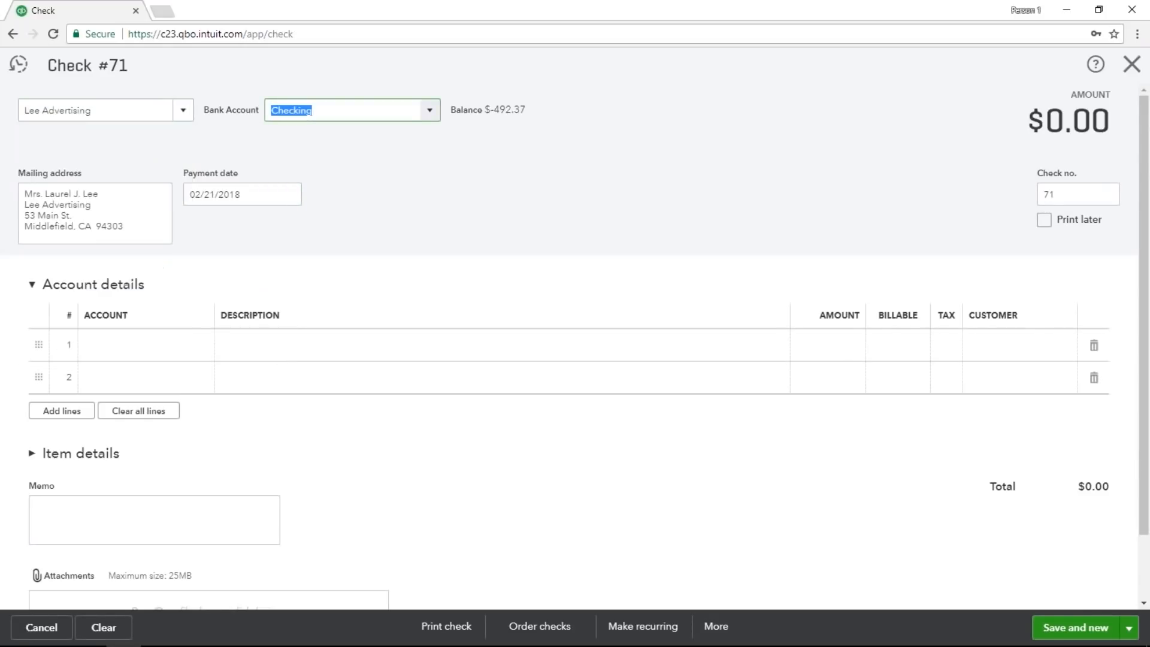
Fill in the check's first account line with the Advertising account and an amount of 300.00.
click(145, 346)
text(ad)
key(Tab)
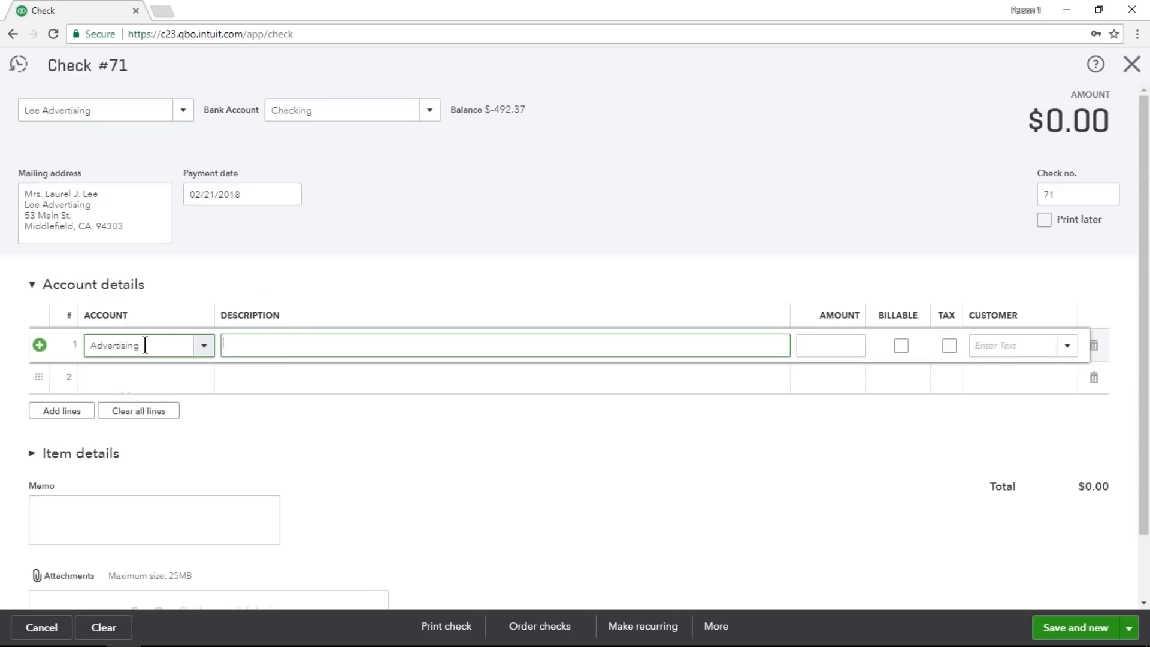
key(Tab)
text(300)
key(Tab)
Try to save and close the check dated in the closed period, and leave it without entering the closing password or saving.
click(1125, 623)
click(1043, 600)
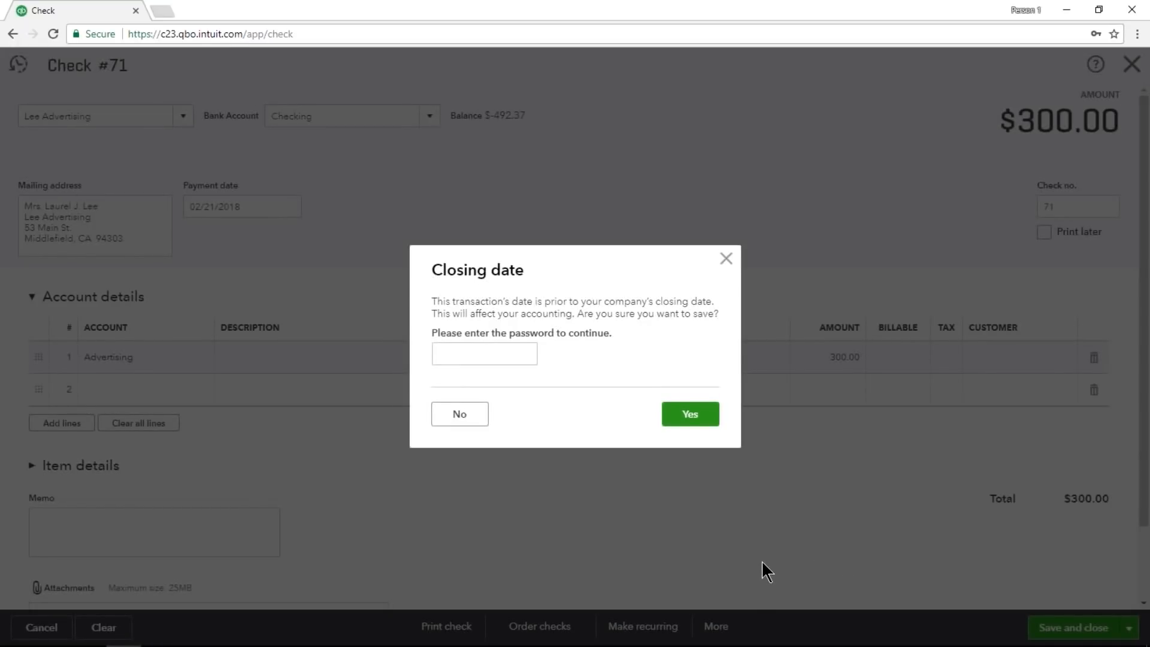
click(452, 353)
click(726, 259)
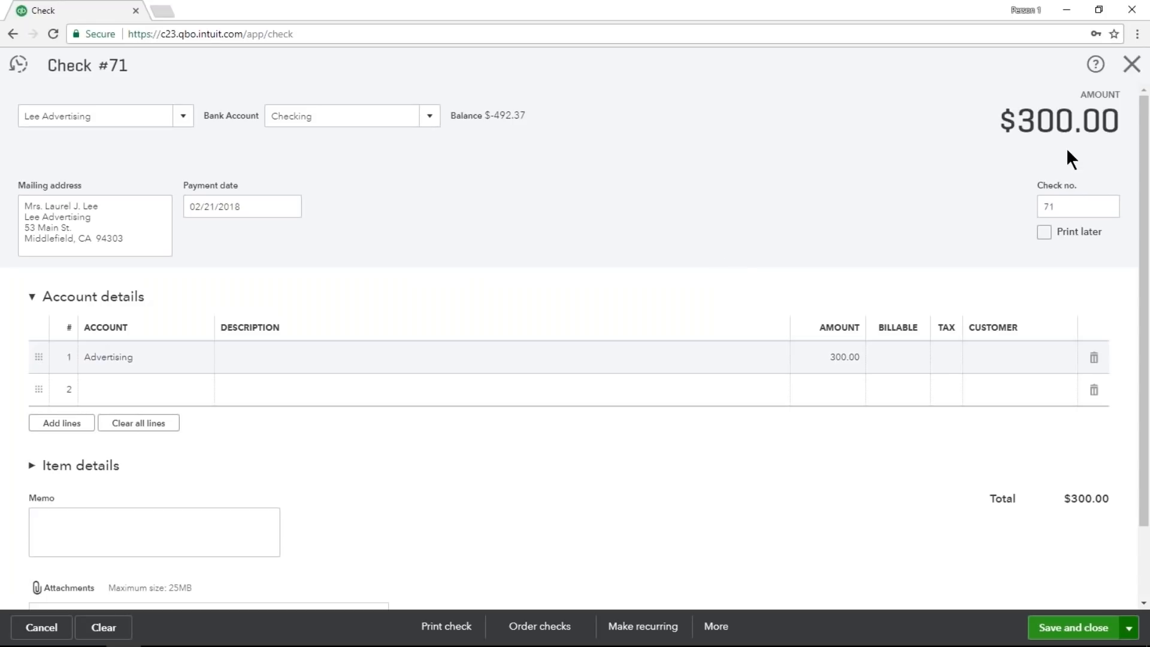
click(1132, 64)
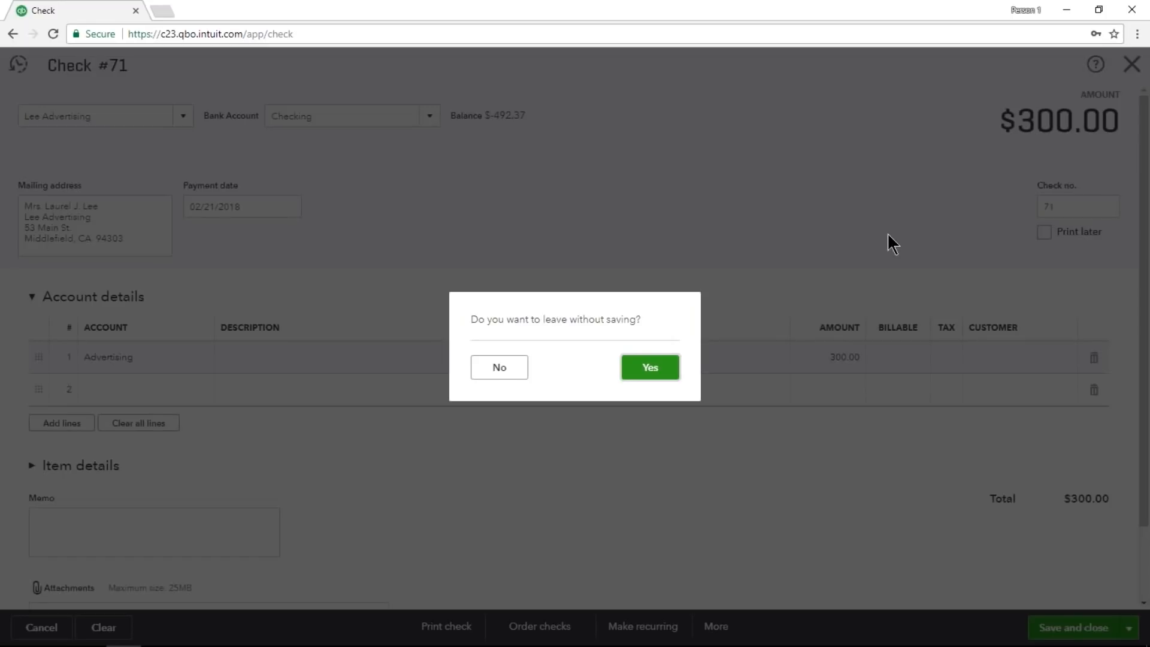
click(663, 376)
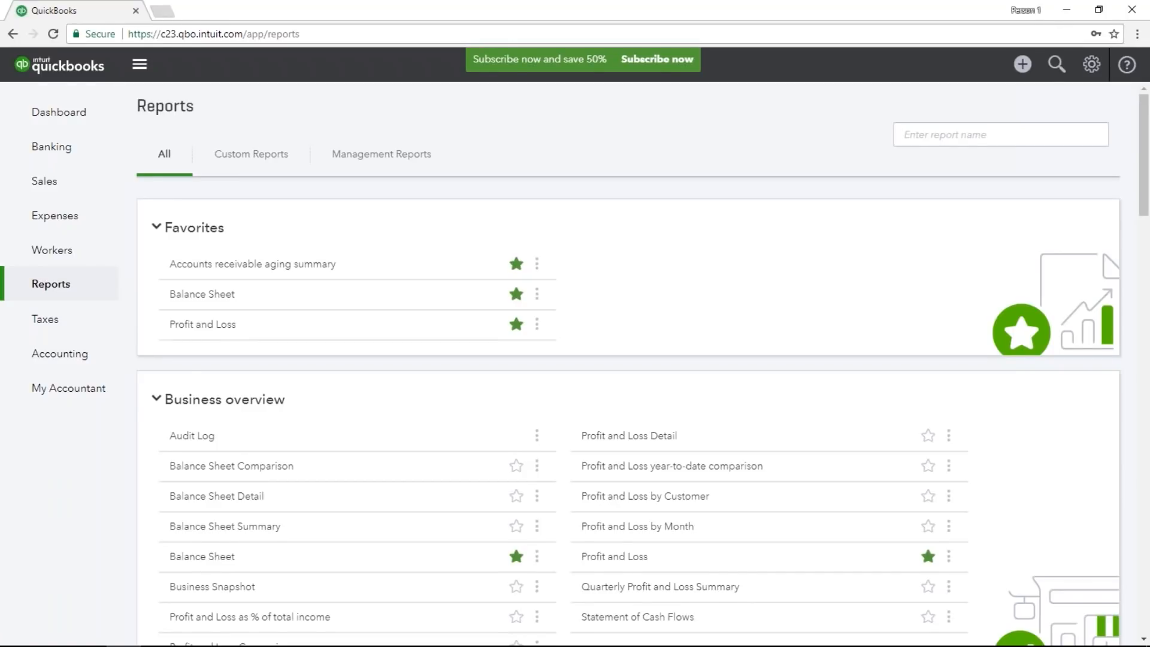
Open the company's user management page and start adding a new user.
click(1087, 76)
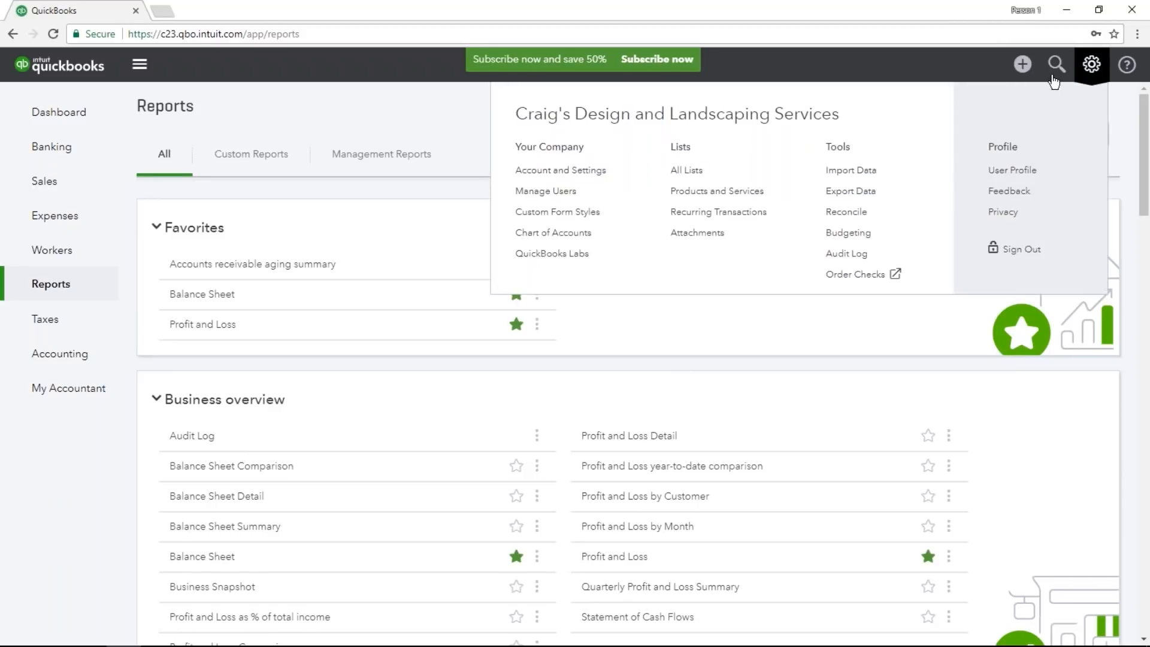
click(593, 193)
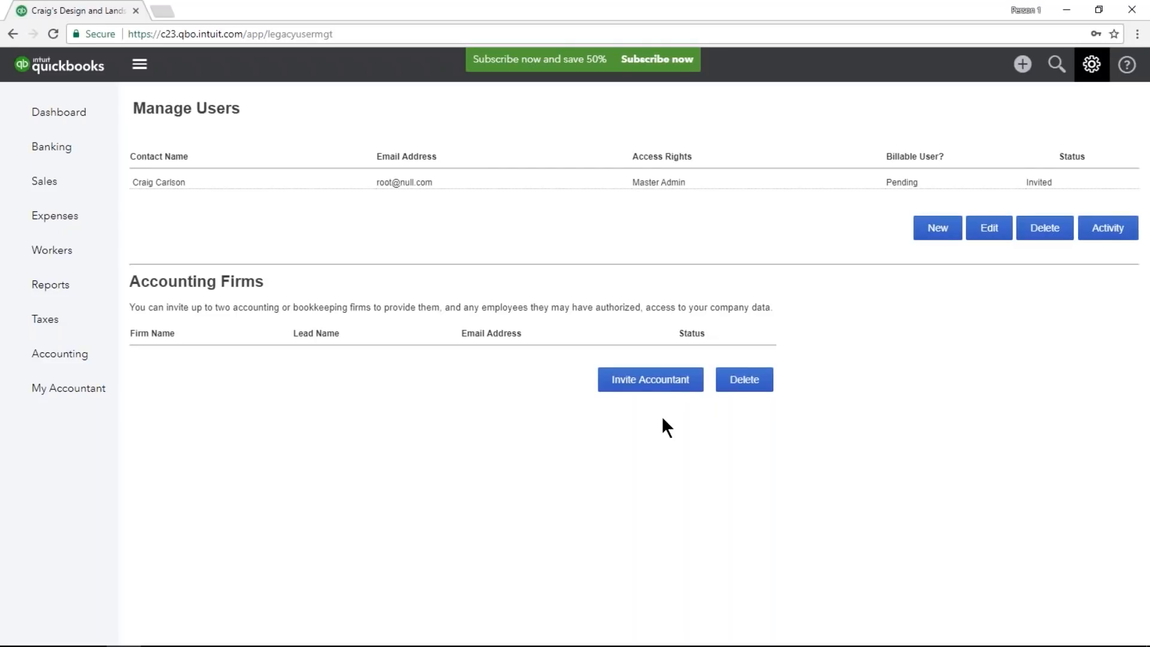
click(938, 230)
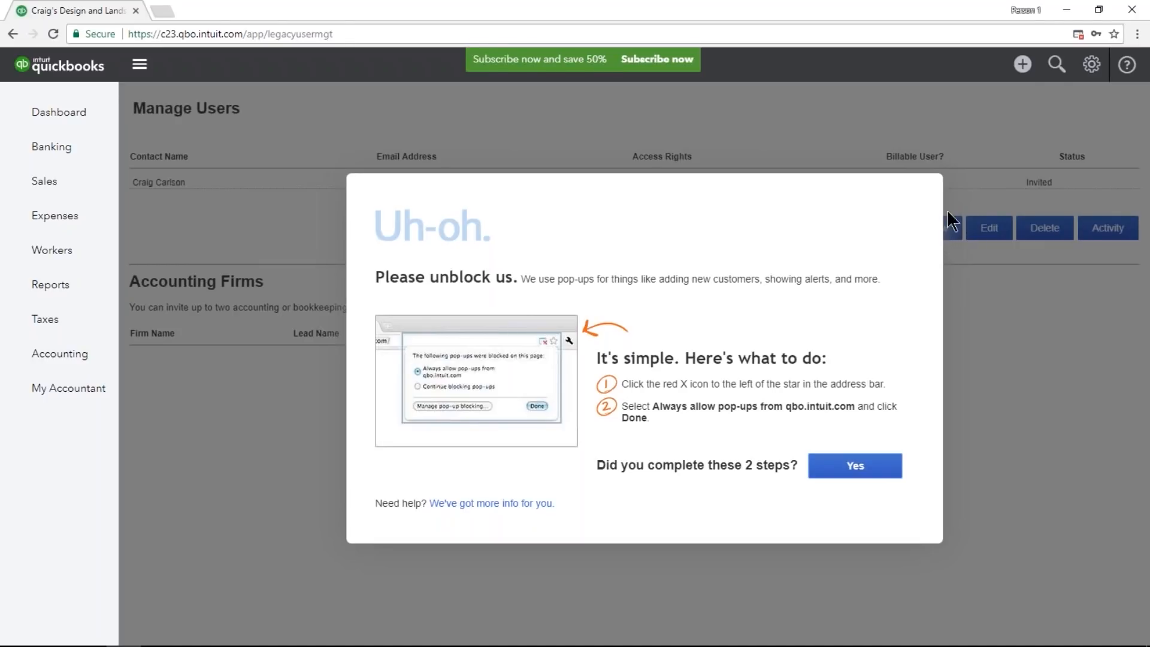
click(1077, 34)
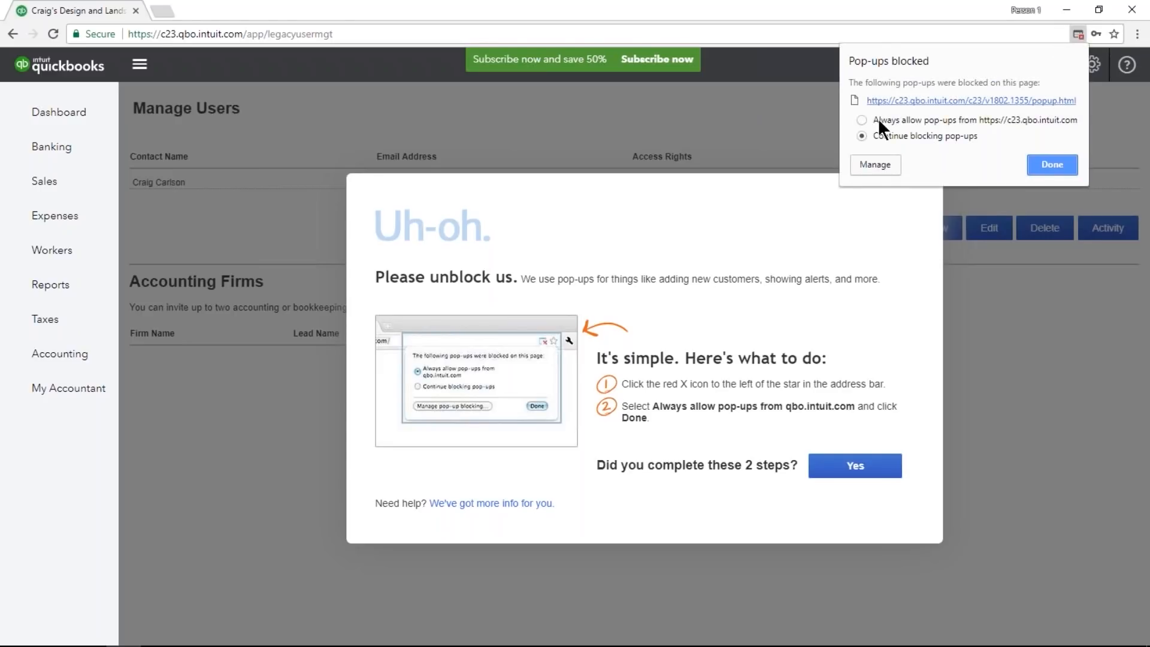
click(861, 120)
click(1048, 163)
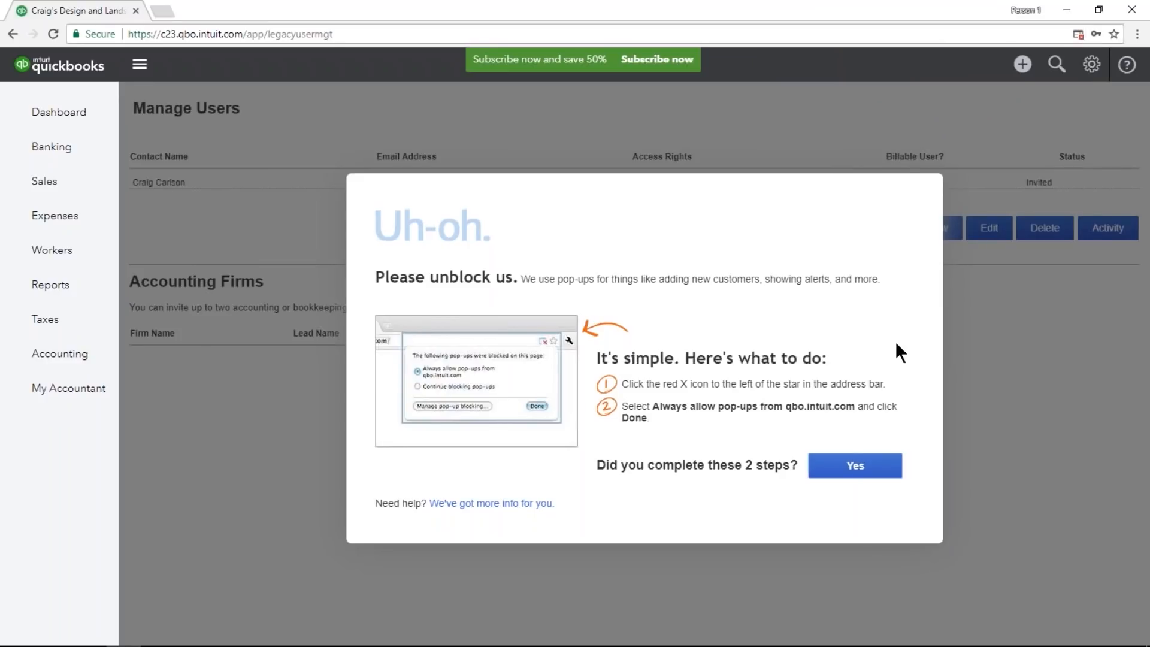
click(879, 466)
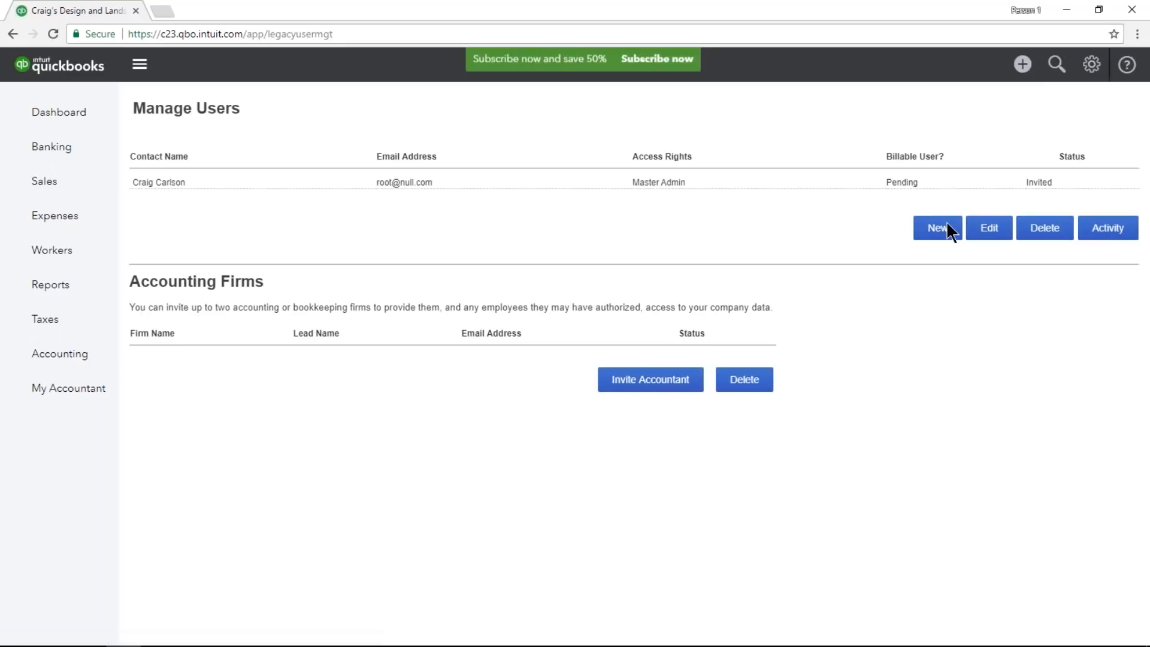
Start adding a regular or custom user, select Limited access rights, and close the setup without creating the user.
click(947, 224)
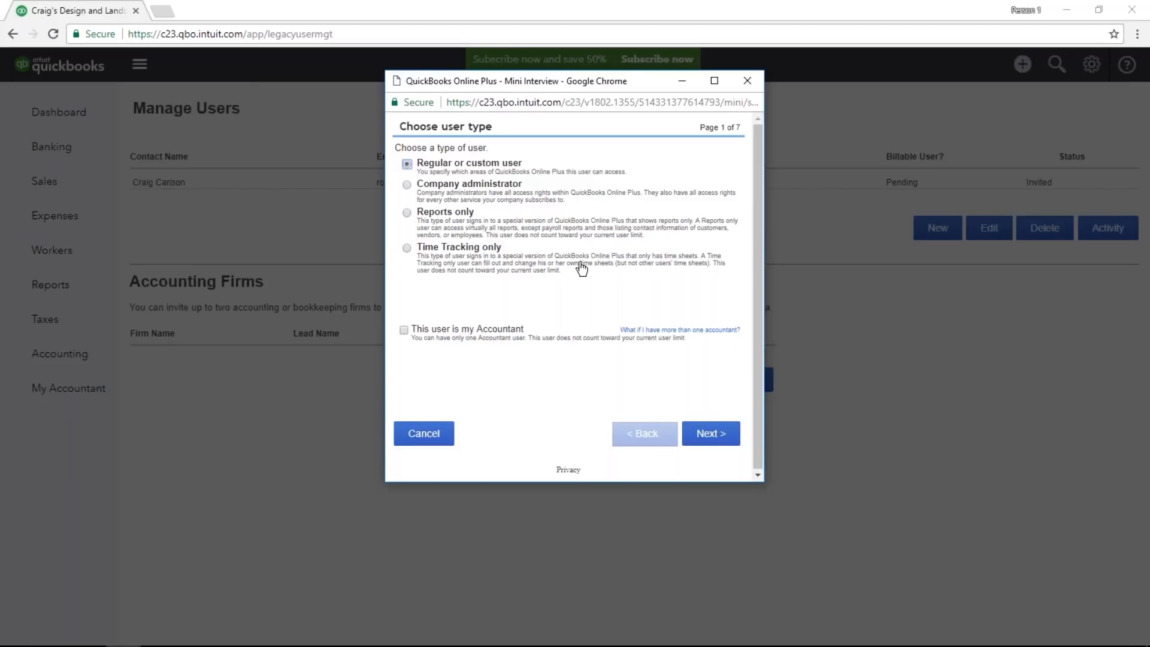
click(698, 439)
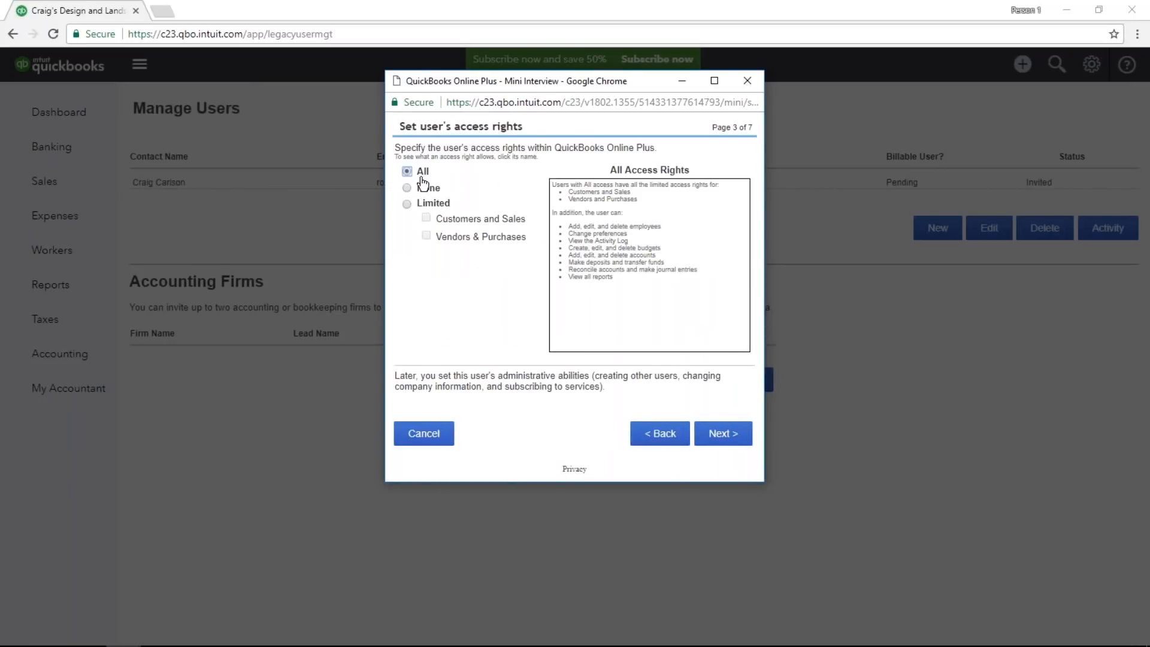
click(407, 204)
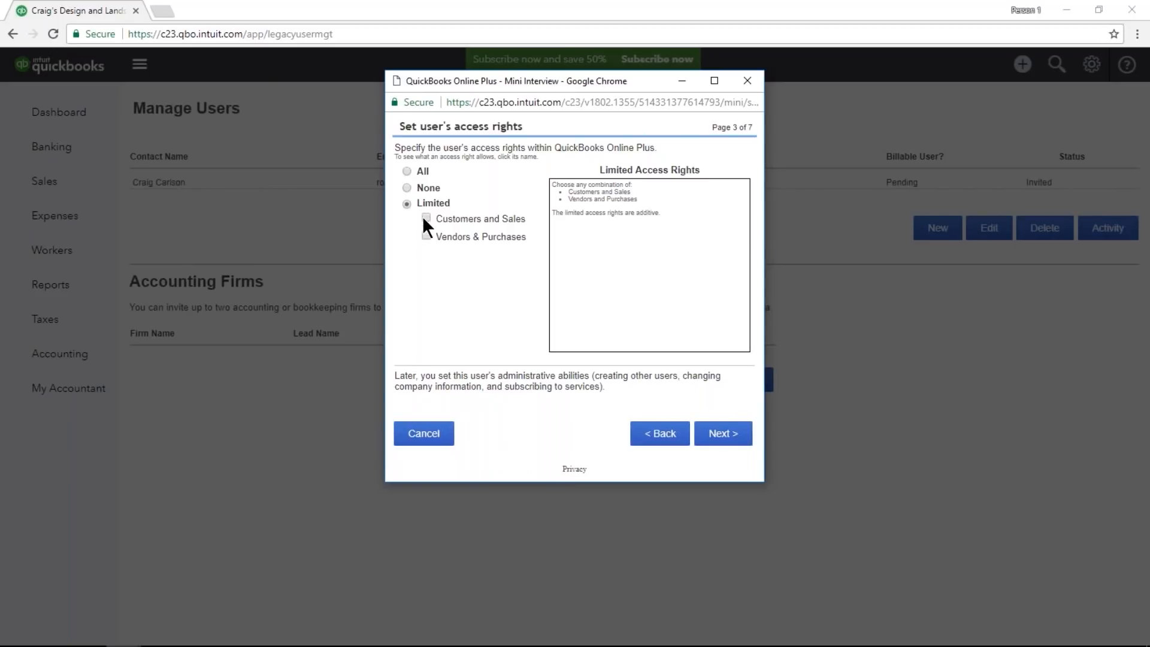
click(746, 82)
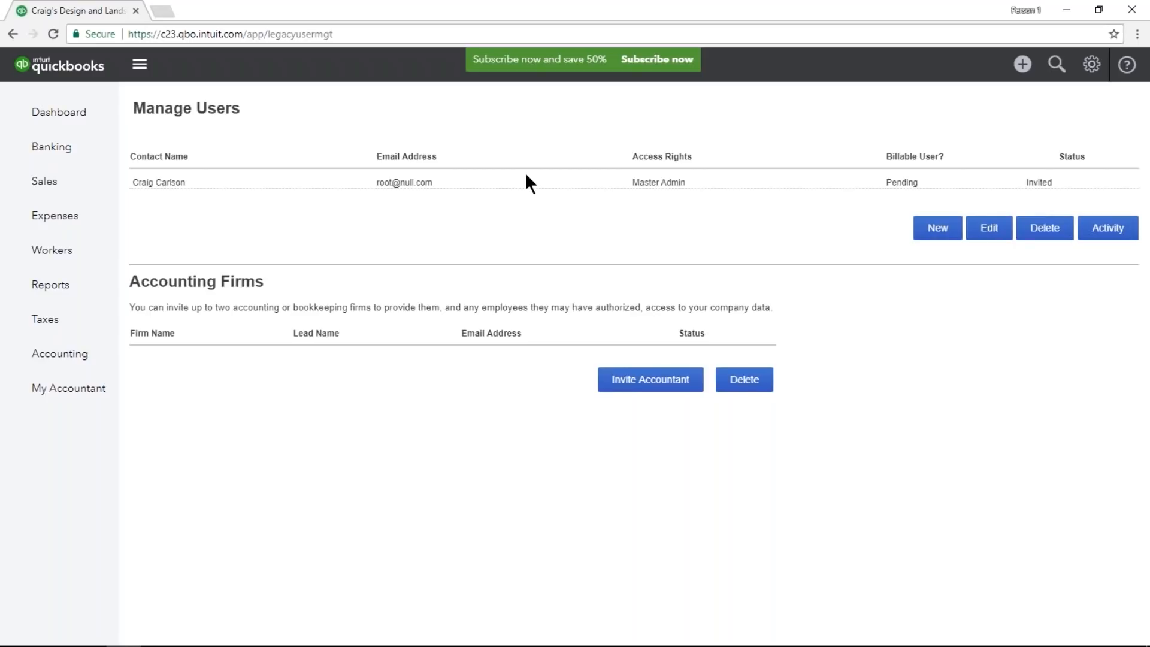
Search the reports for "list", open the Customer Contact List, and open the Amy's Bird Sanctuary customer record from it.
click(114, 294)
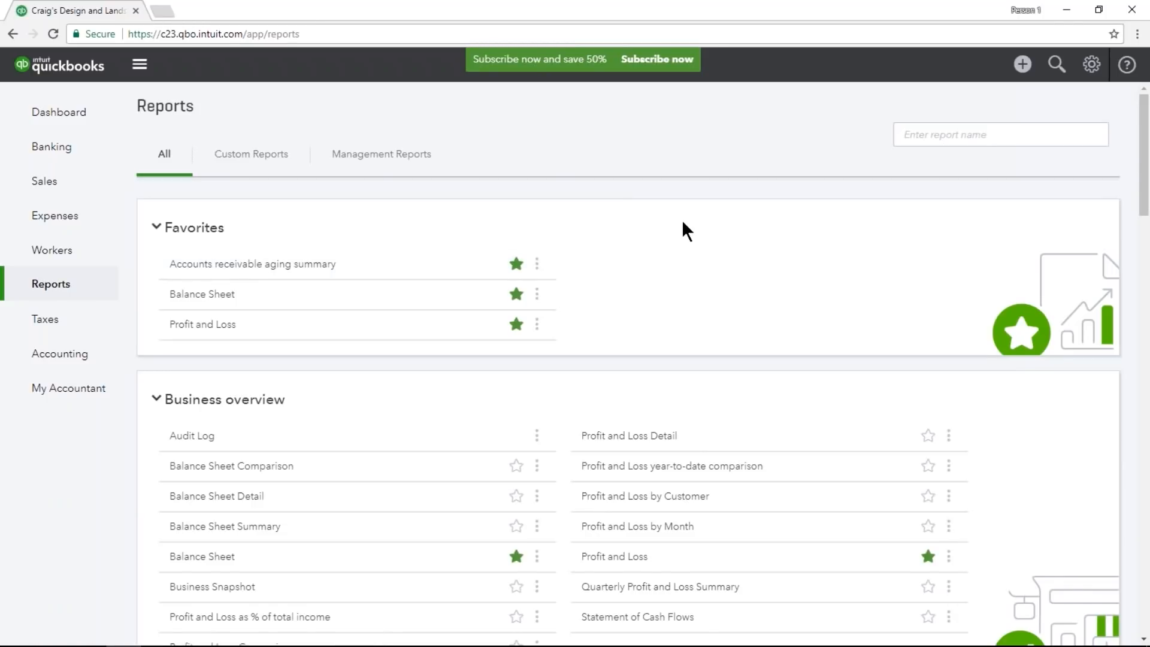
click(902, 137)
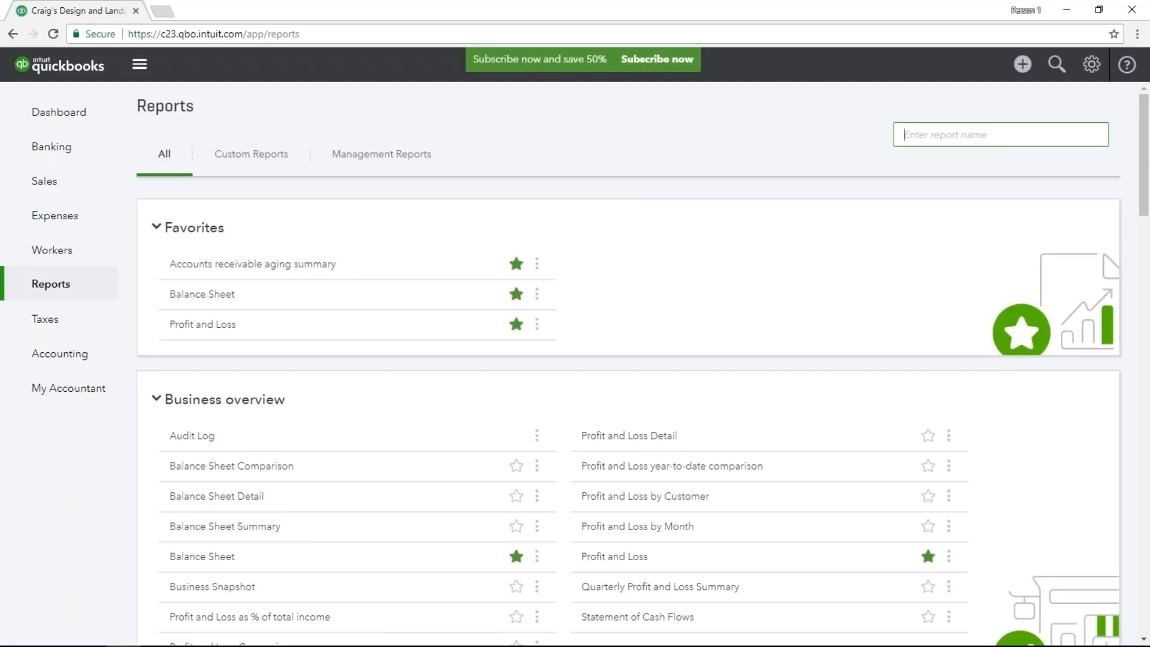
text(list)
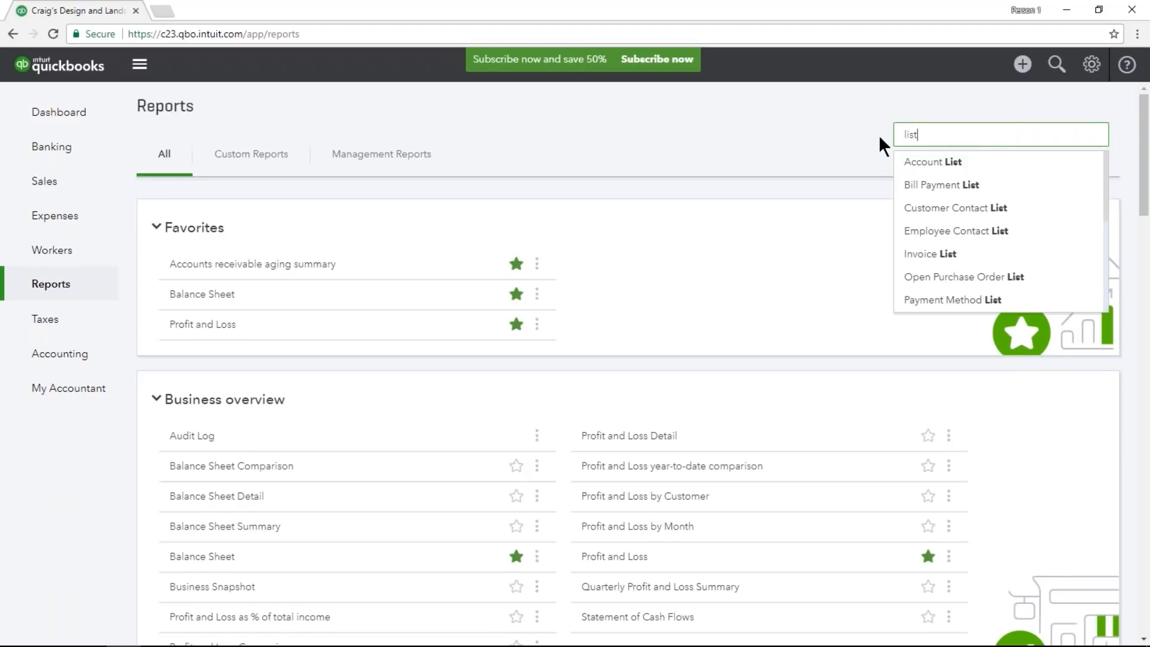
click(1052, 213)
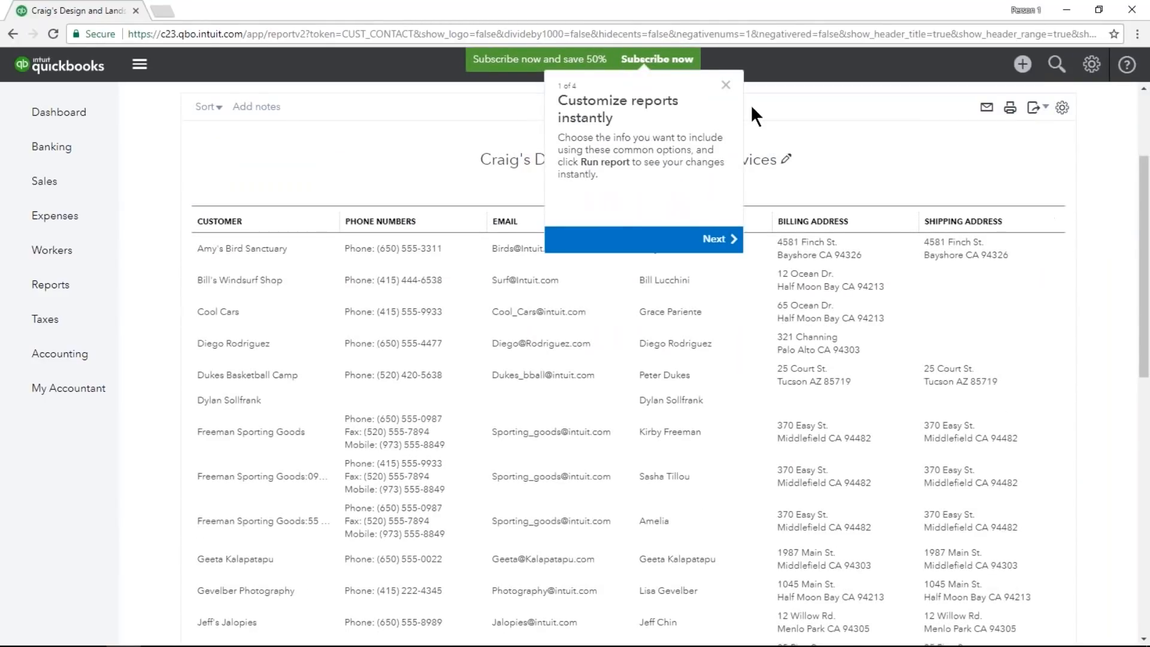
click(726, 85)
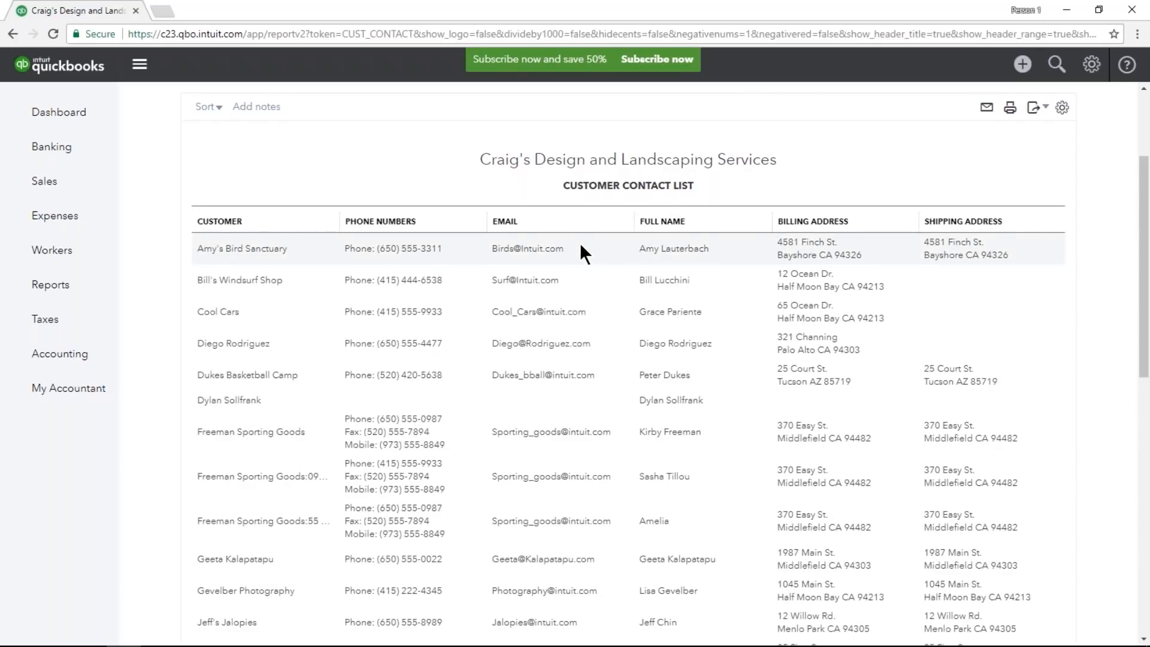
click(273, 255)
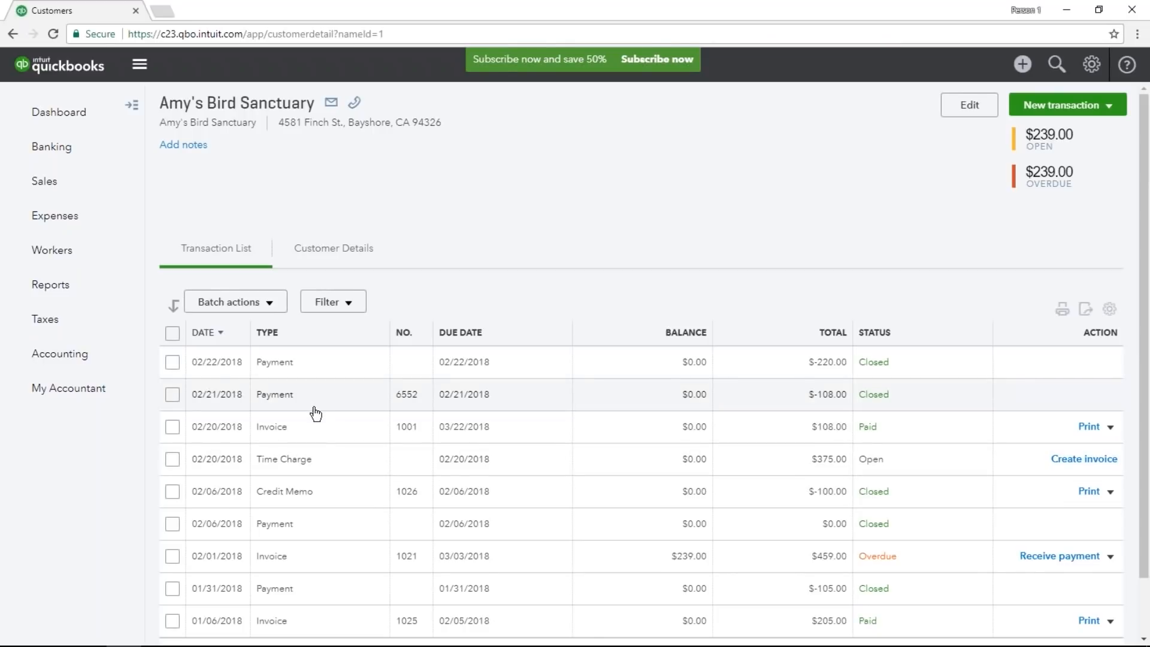
Return to the reports, search for "list" again, and open the Invoice List report.
click(90, 293)
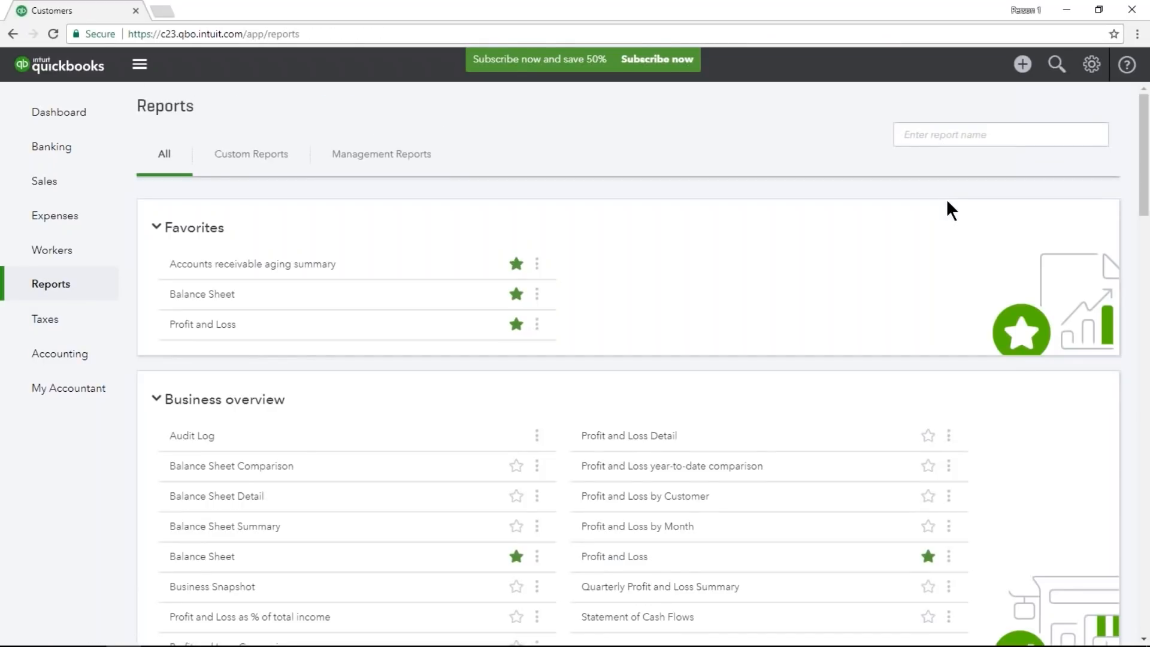
click(966, 134)
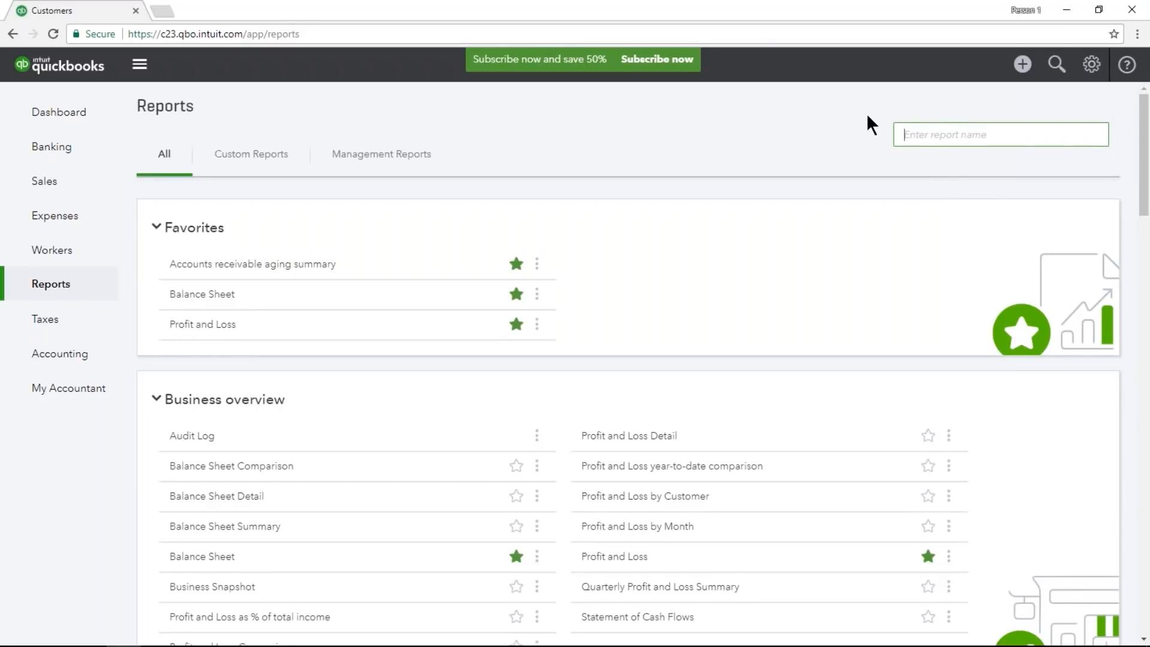
text(list)
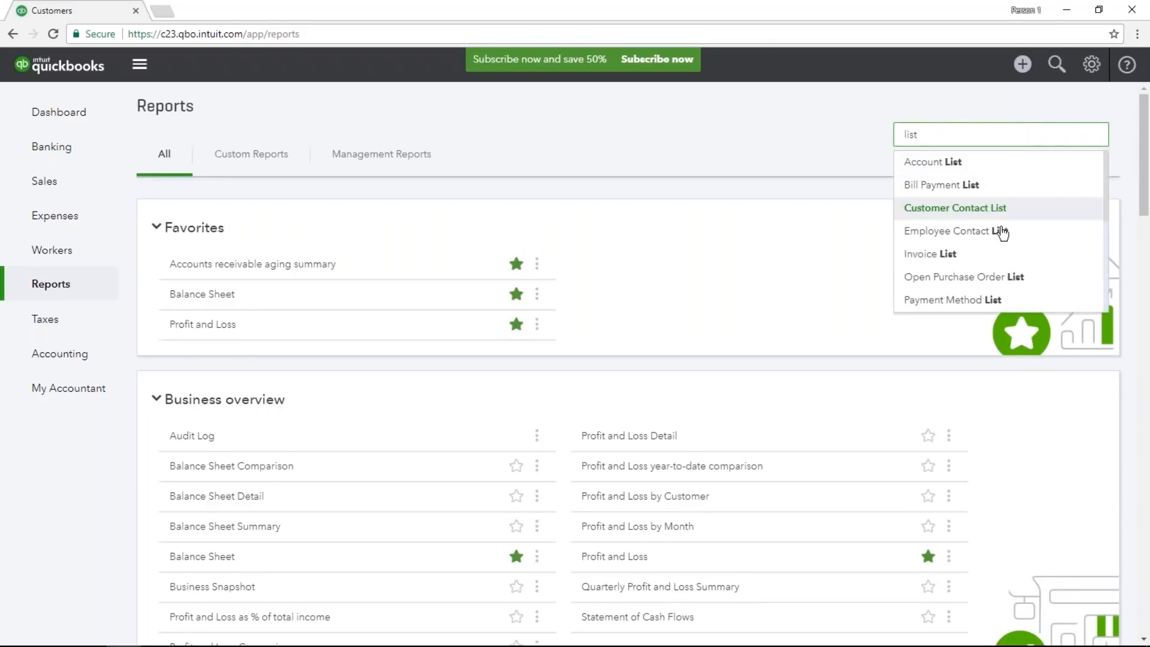
click(1006, 258)
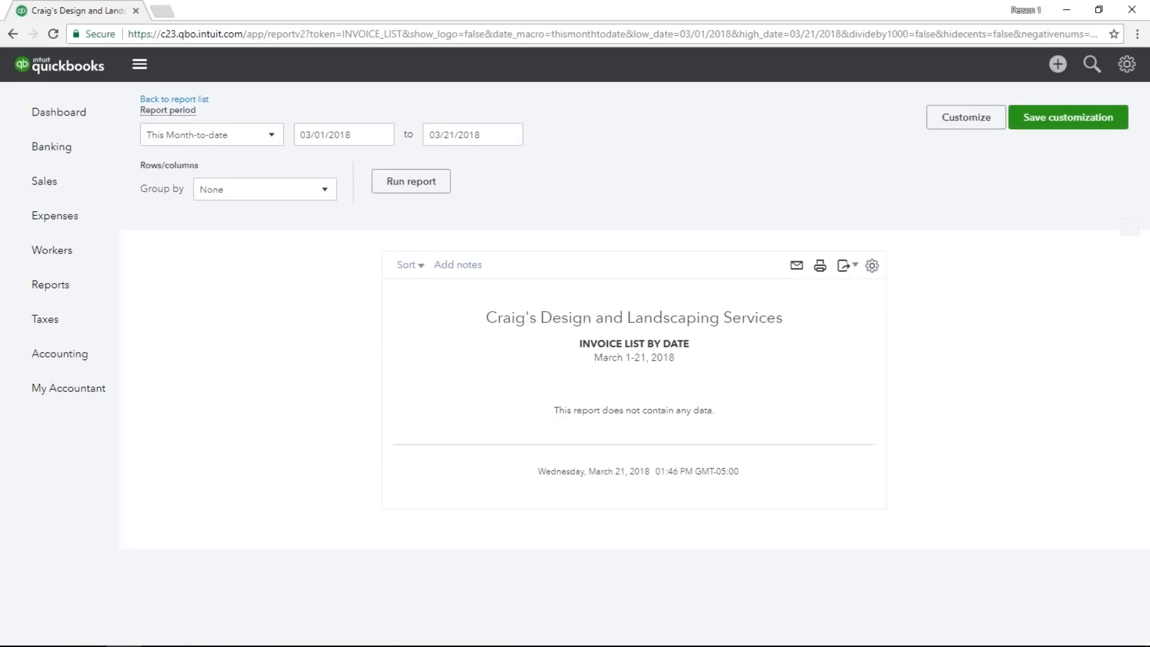
Set the invoice report period to All Dates, review the listed invoices and open balances, and go back to the report list.
click(269, 136)
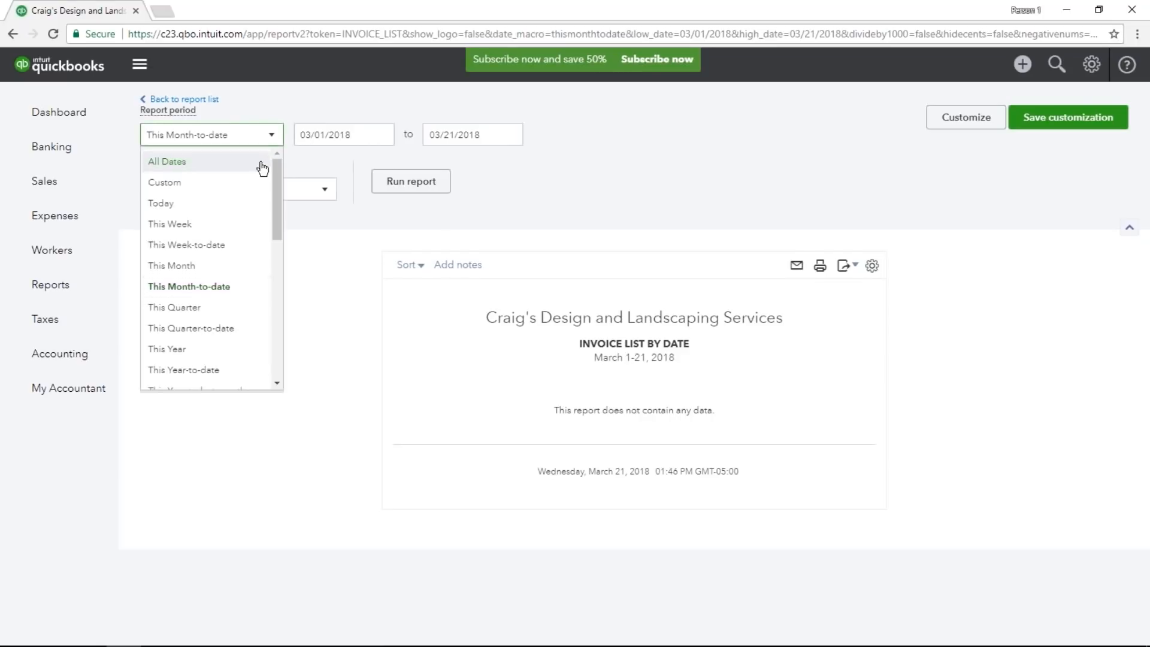
click(164, 158)
scroll(628, 360, down, 3)
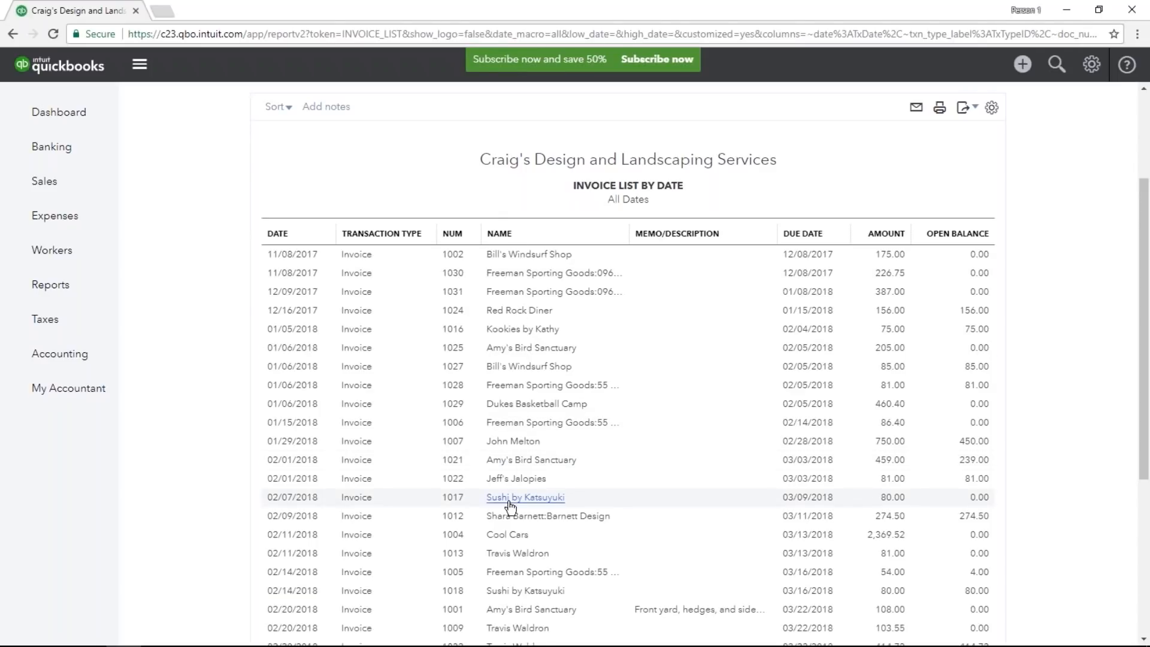
scroll(509, 515, down, 5)
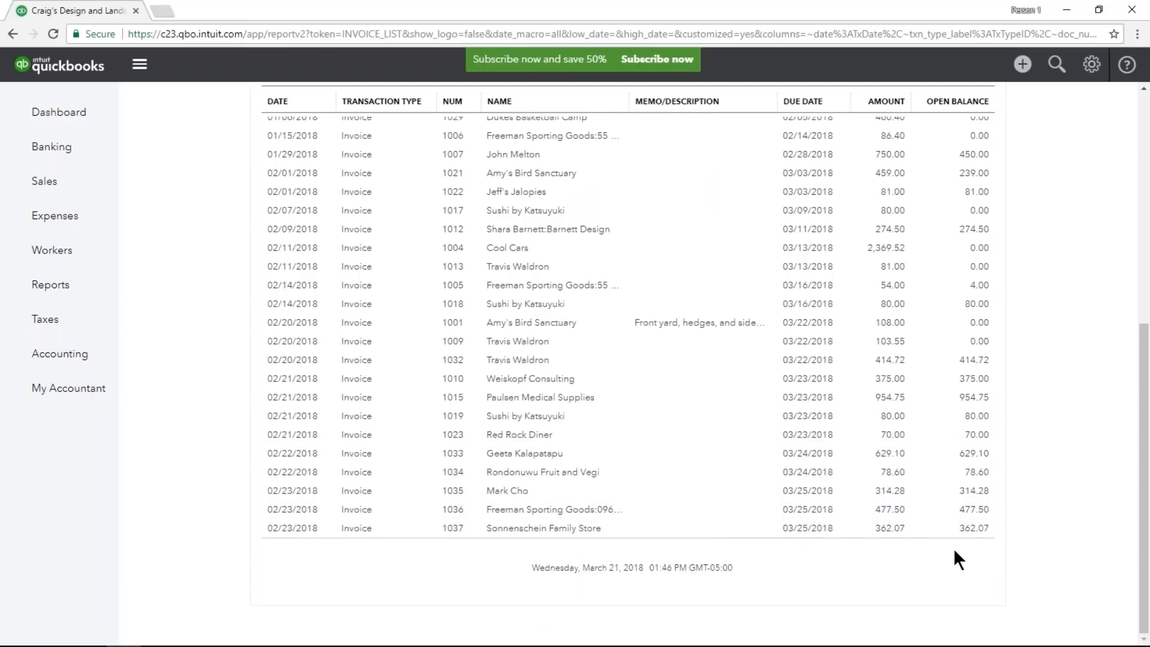
scroll(954, 550, up, 8)
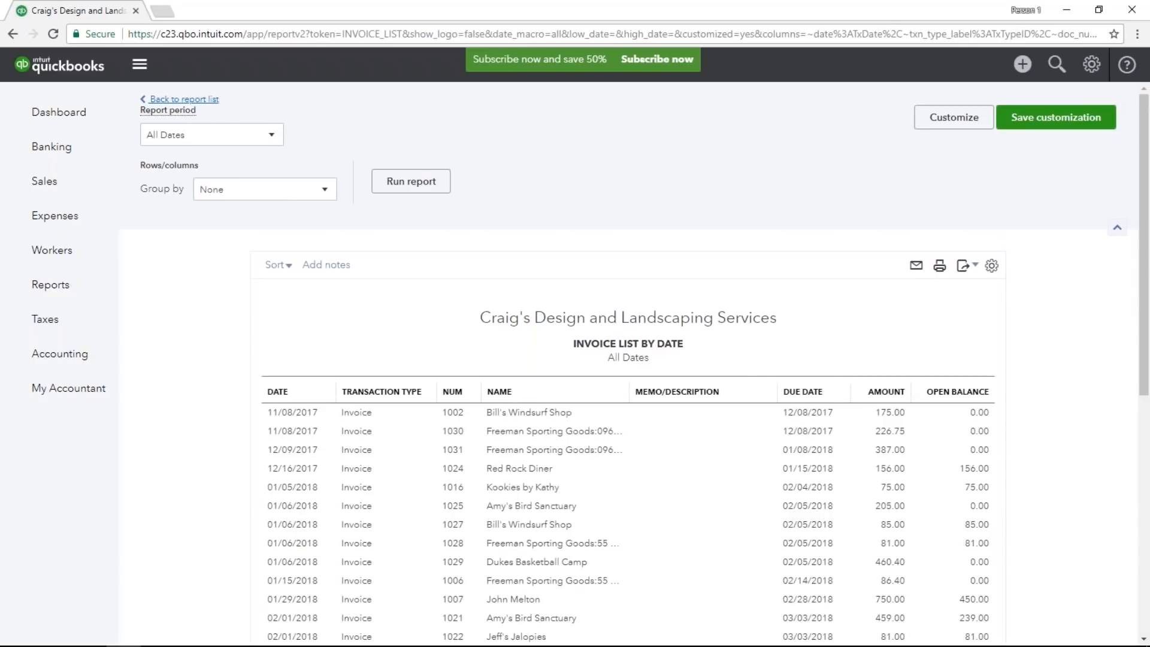
click(184, 98)
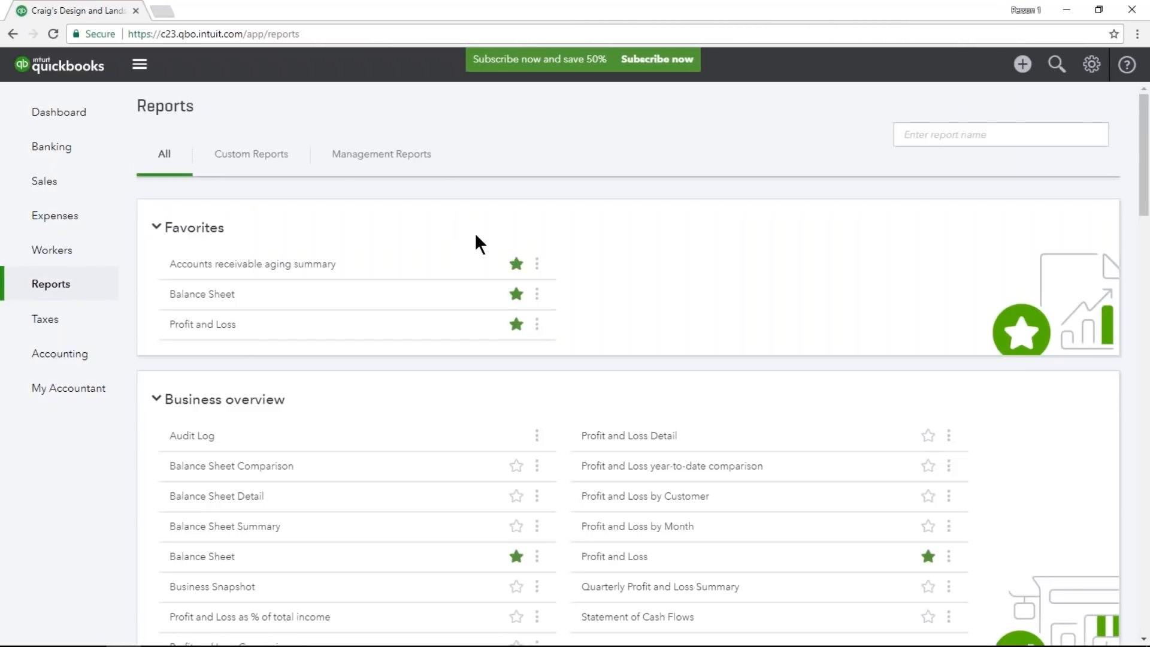
Search the reports for "detail" and open the Sales by Customer Detail report.
click(965, 135)
click(965, 139)
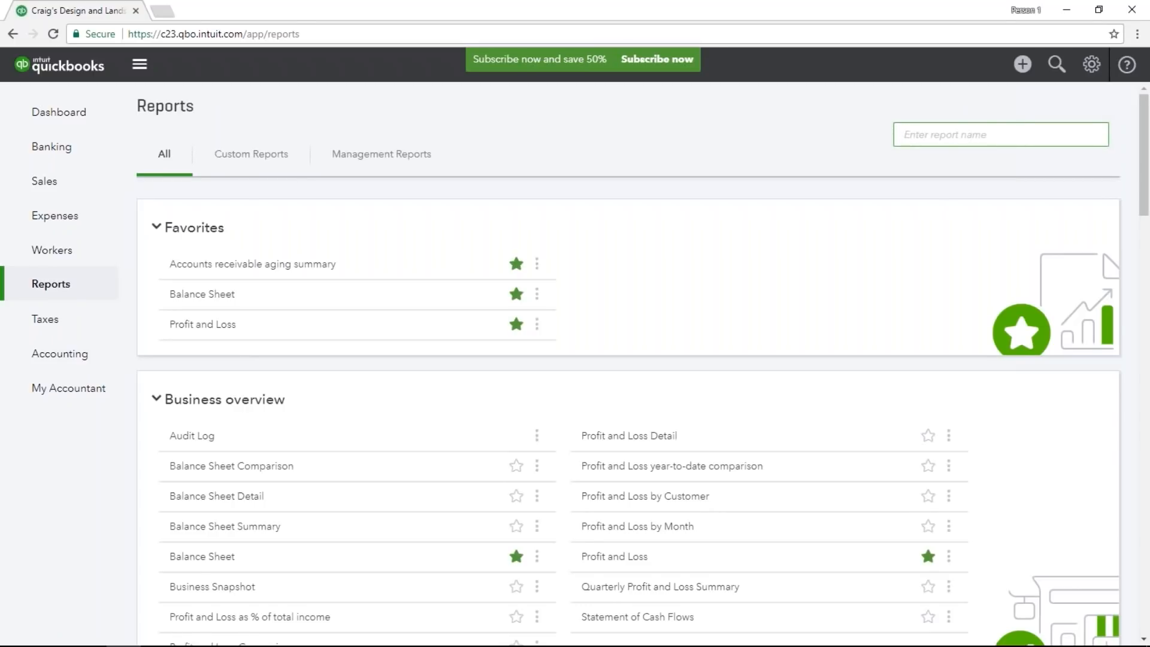
text(detail)
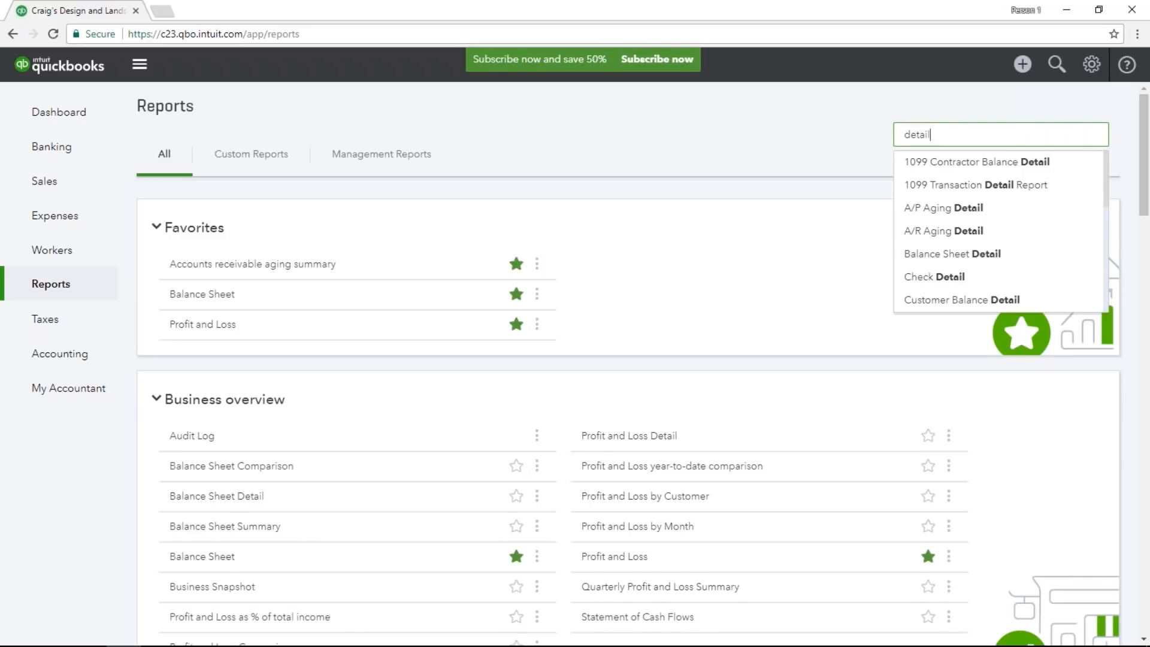
scroll(953, 186, down, 5)
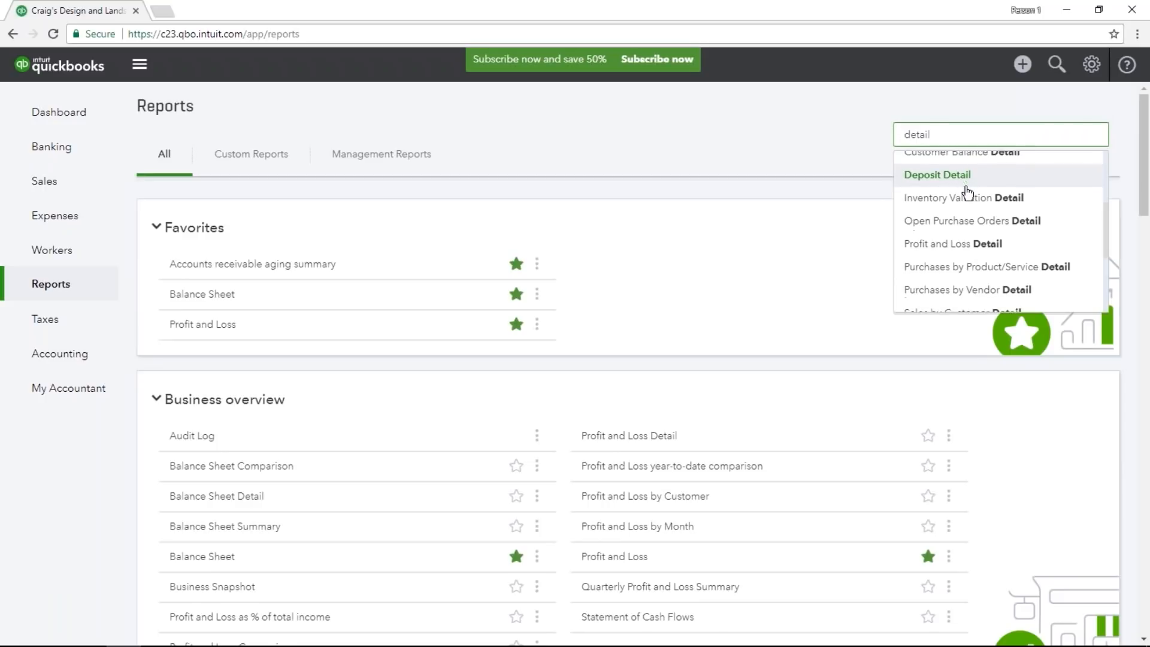
scroll(966, 191, down, 5)
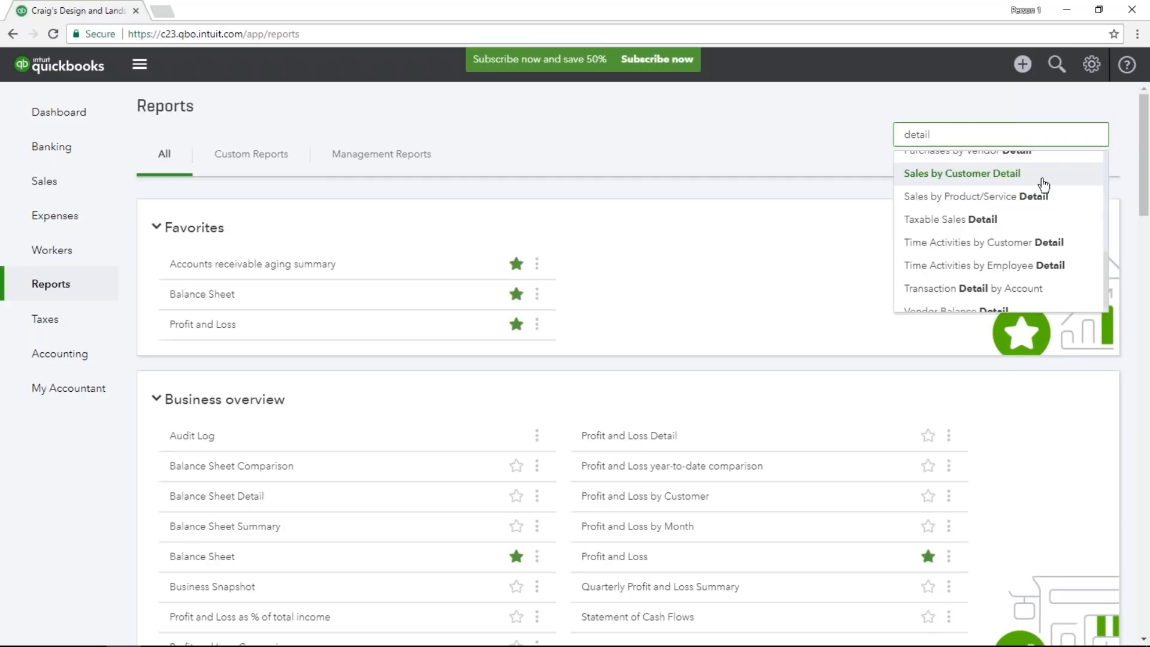
click(1043, 184)
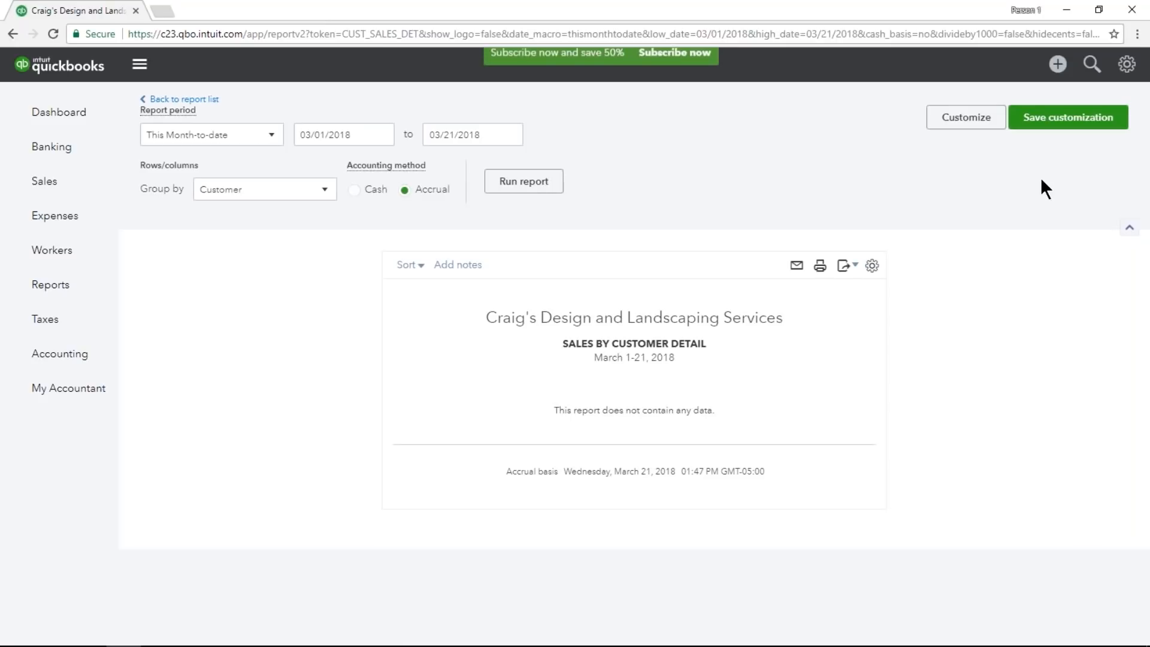
Run the Sales by Customer Detail report for All Dates, review its transactions, and return to the report list.
click(237, 134)
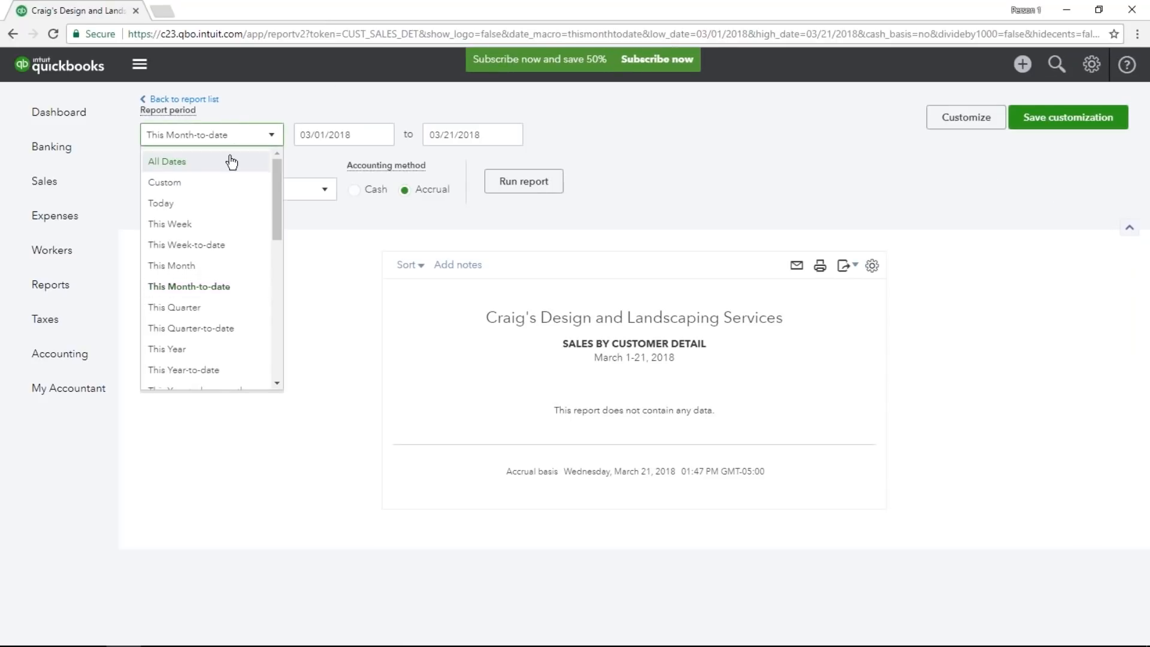
click(232, 162)
click(523, 181)
scroll(701, 215, down, 3)
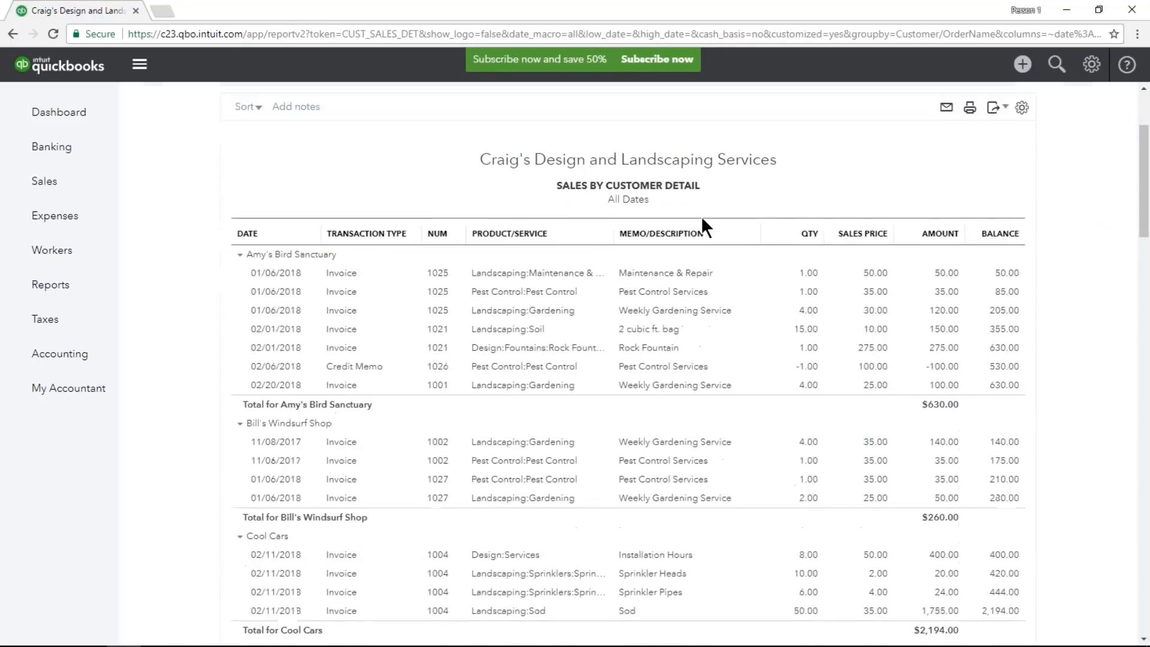
scroll(489, 226, up, 3)
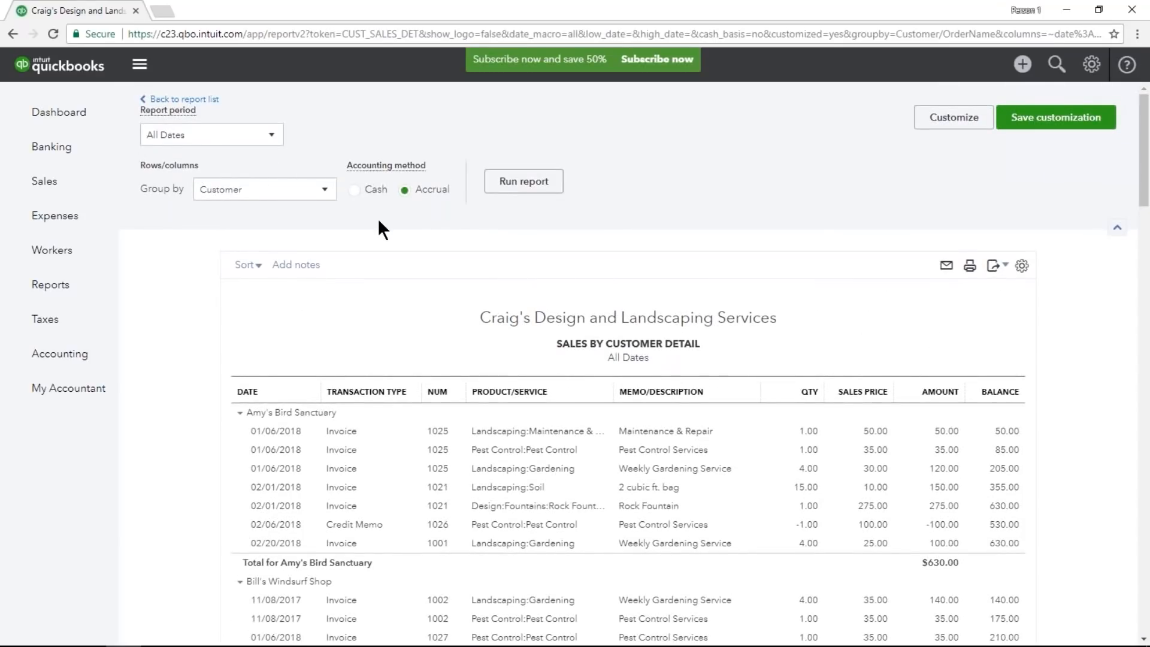
scroll(378, 218, down, 3)
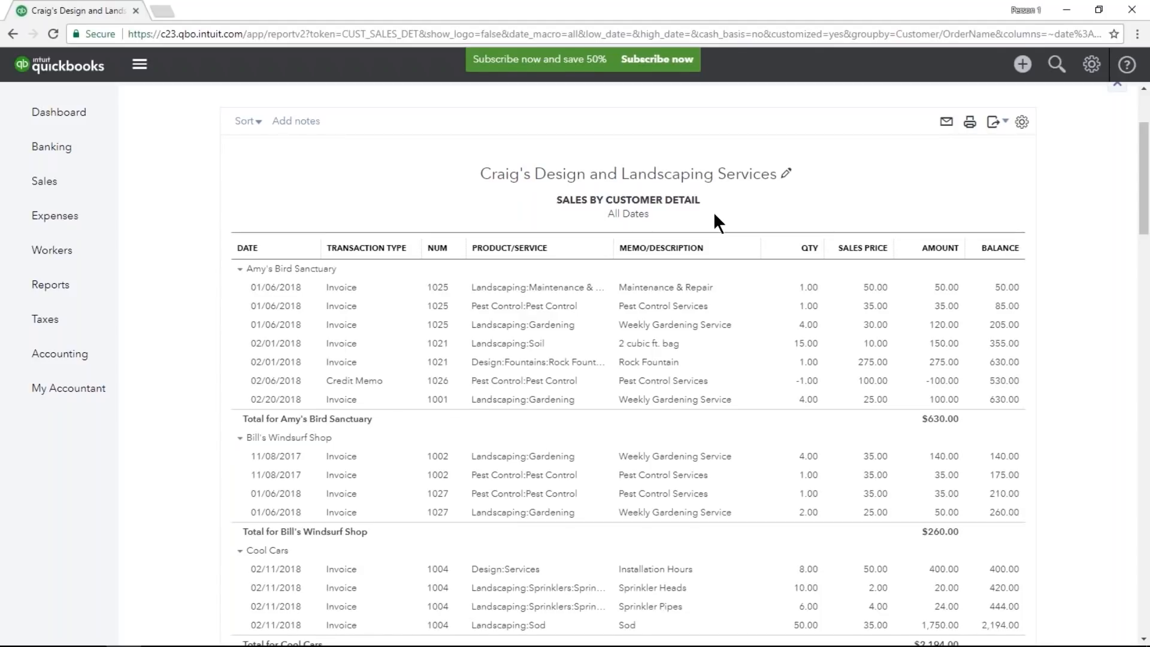
scroll(713, 211, up, 3)
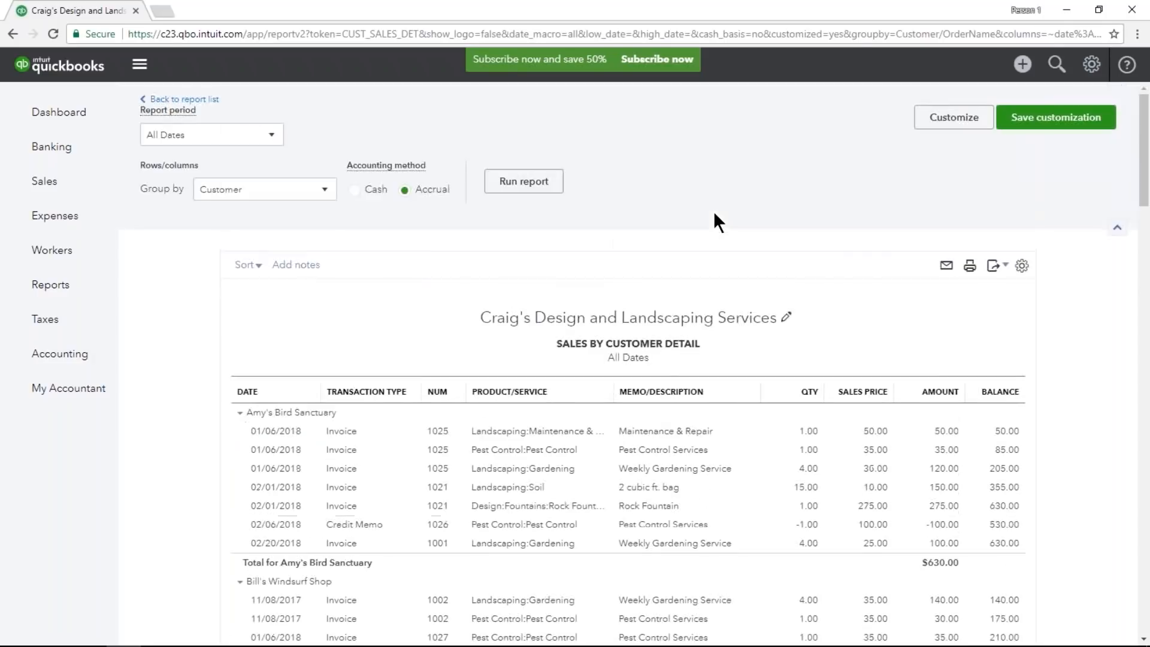
click(185, 100)
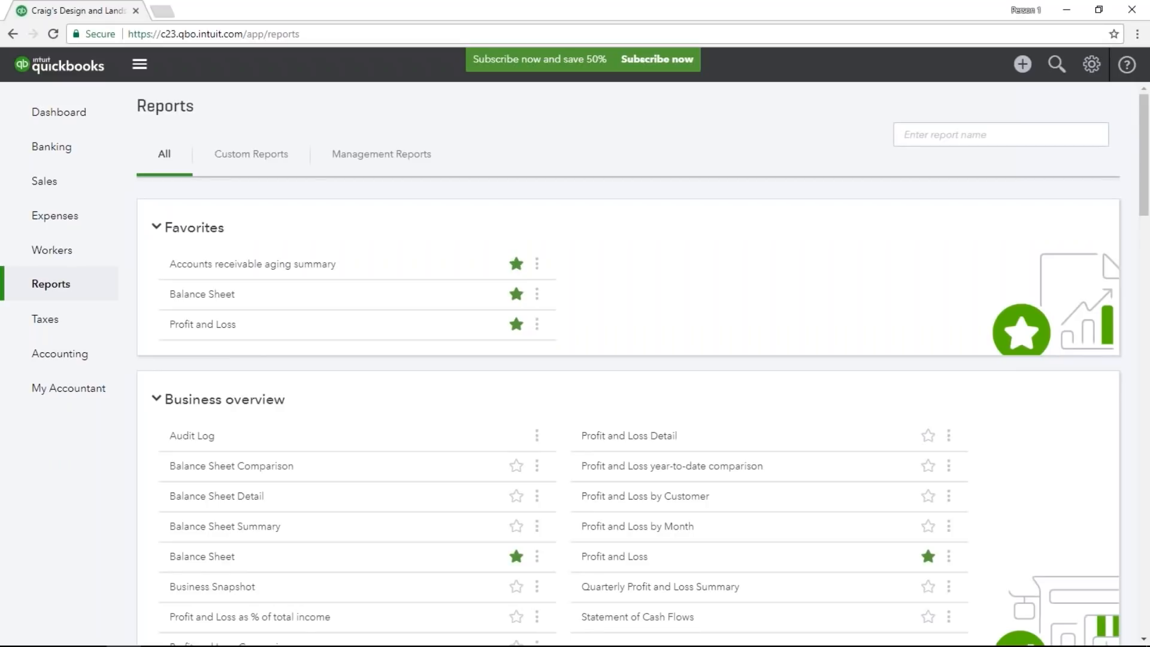
Search the reports for "summary" and open the Sales by Customer Summary report.
click(938, 135)
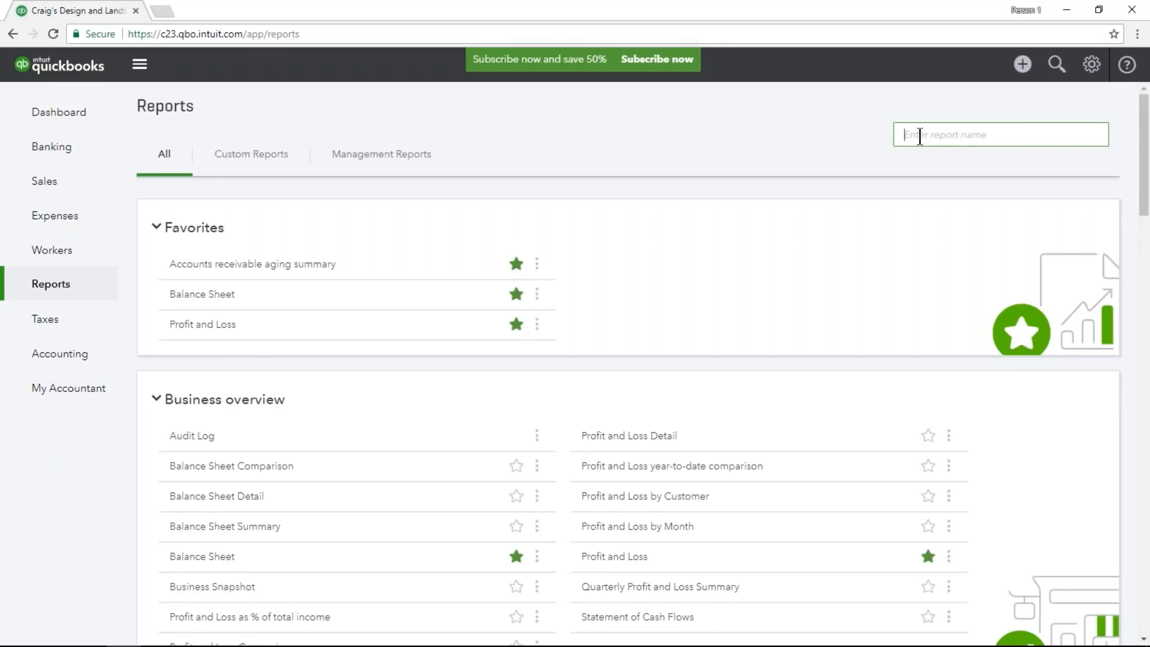
text(summary)
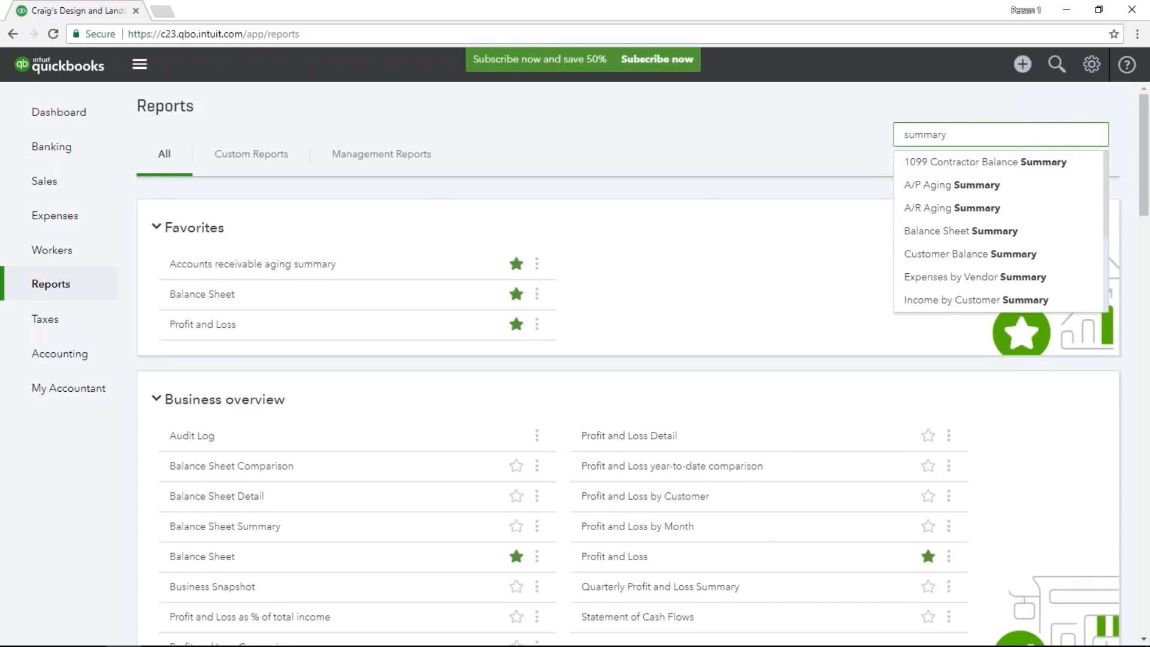
scroll(977, 173, down, 3)
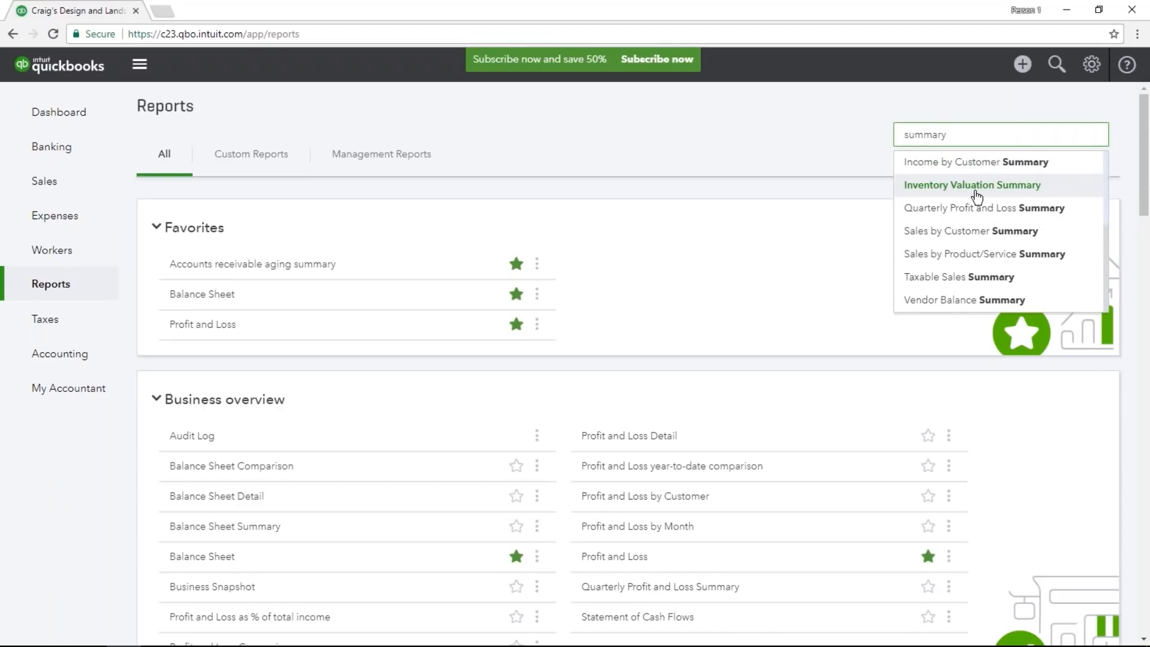
click(1039, 237)
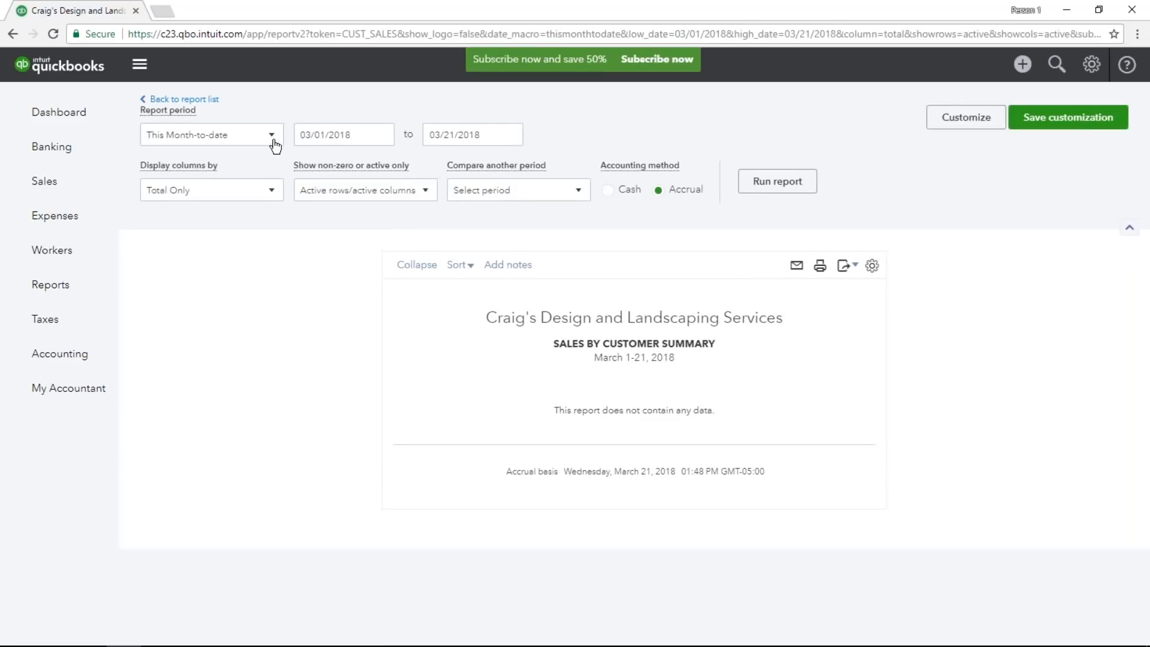
Set the Sales by Customer Summary report period to All Dates and run the report.
click(272, 135)
click(246, 157)
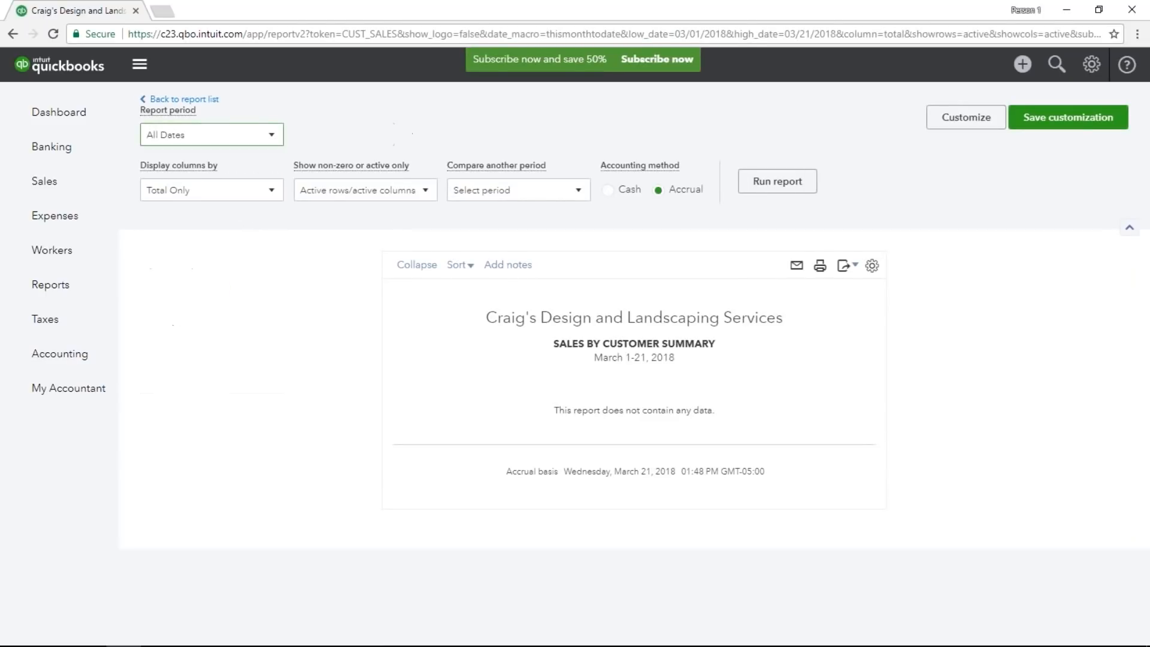
click(758, 189)
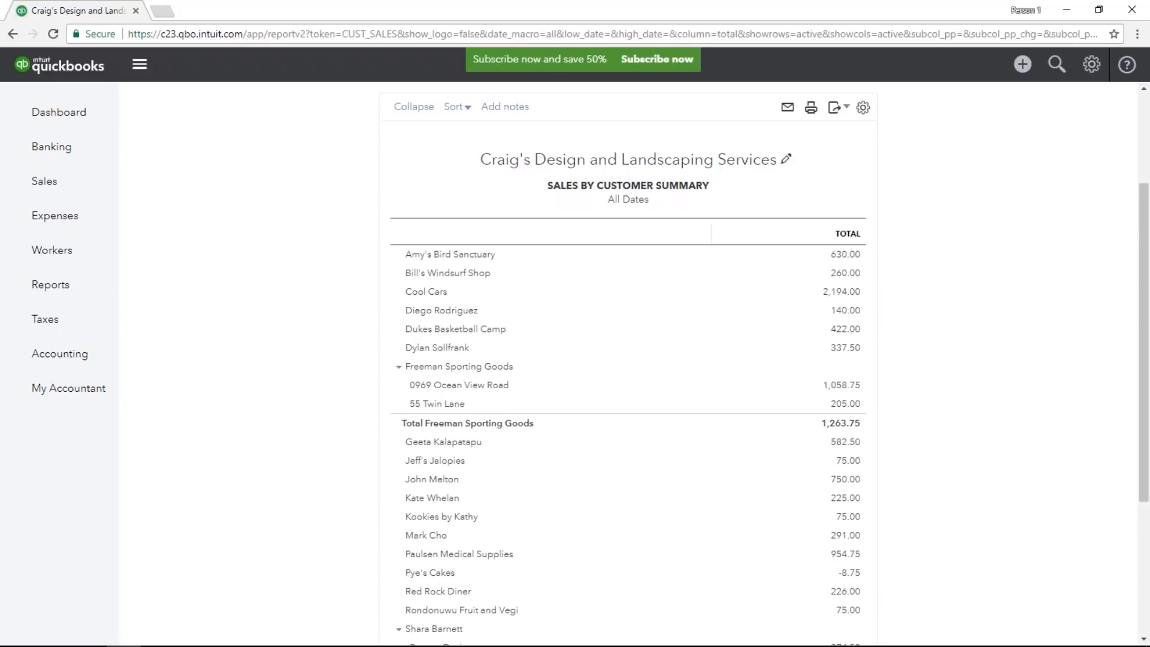
Open the transactions behind the Amy's Bird Sanctuary total, review them, and return to the report summary.
click(854, 260)
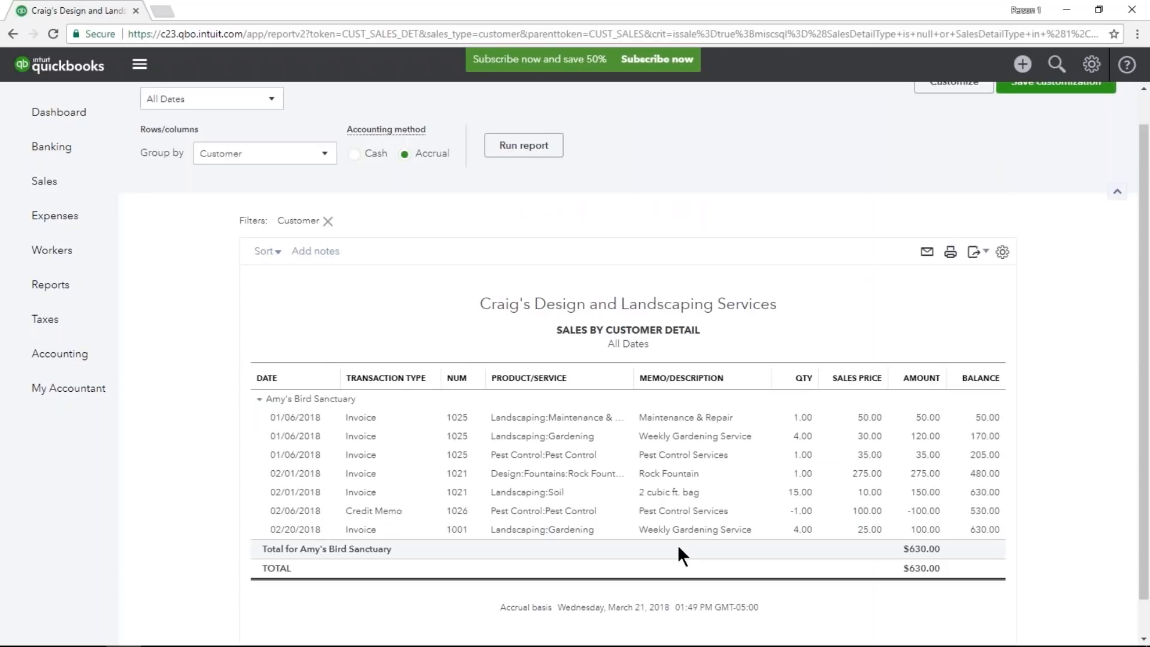
scroll(678, 544, up, 1)
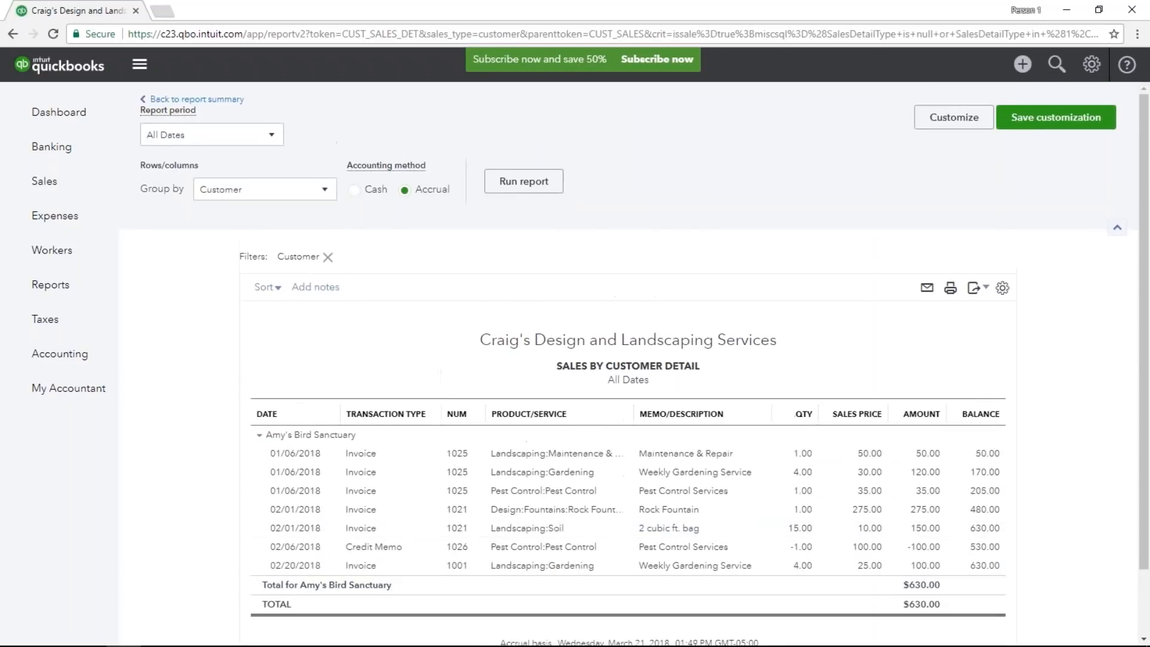
click(228, 100)
scroll(628, 360, down, 3)
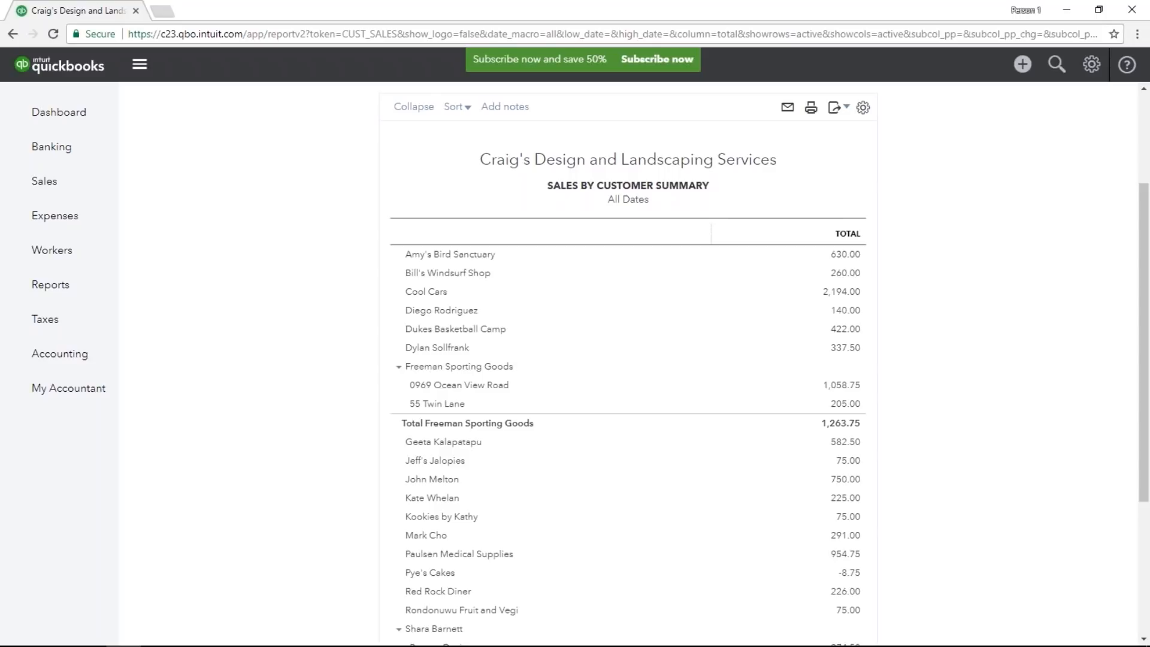
scroll(629, 359, up, 3)
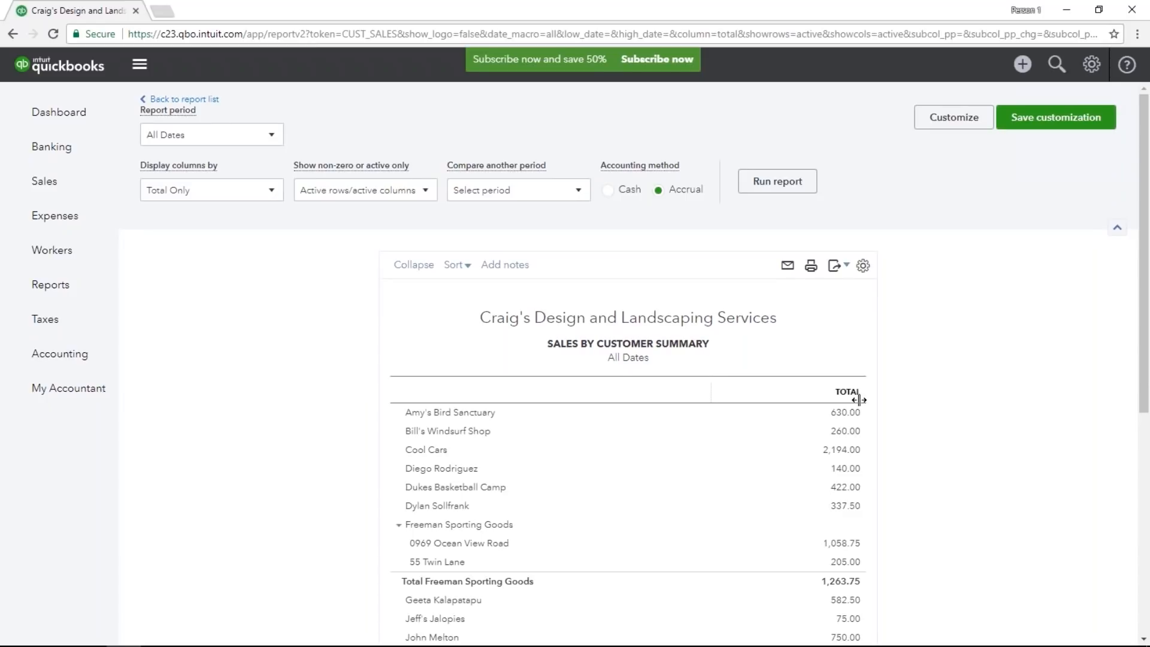
Display the summary report's columns by Months, run the report, and review the monthly sales for each customer.
click(274, 193)
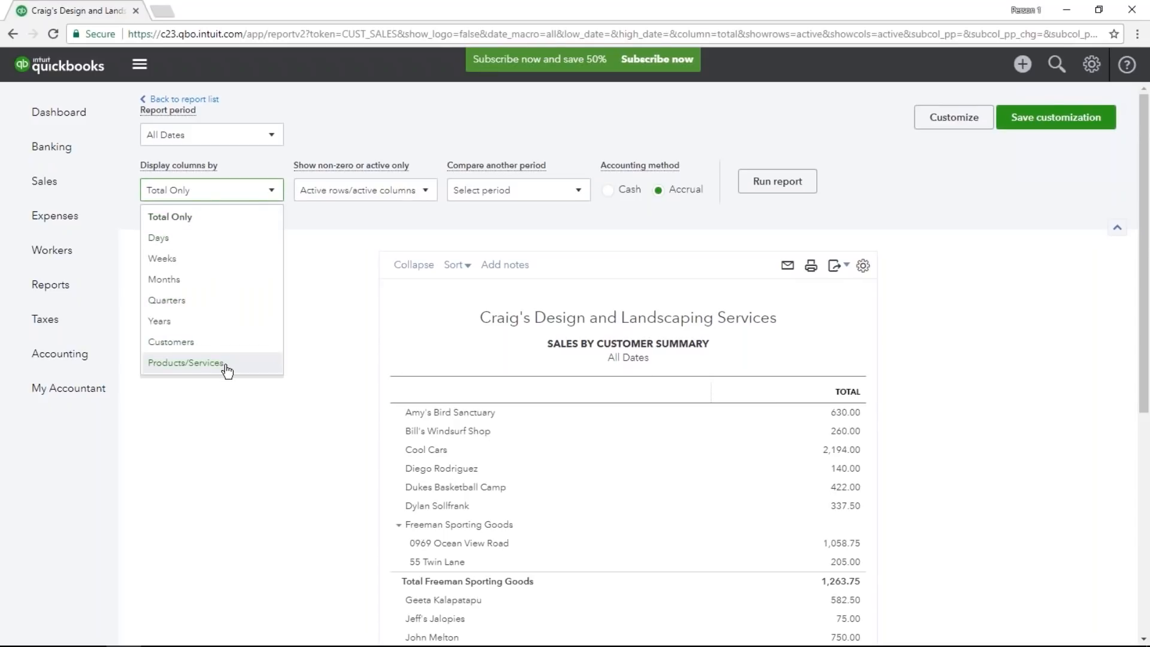
click(211, 284)
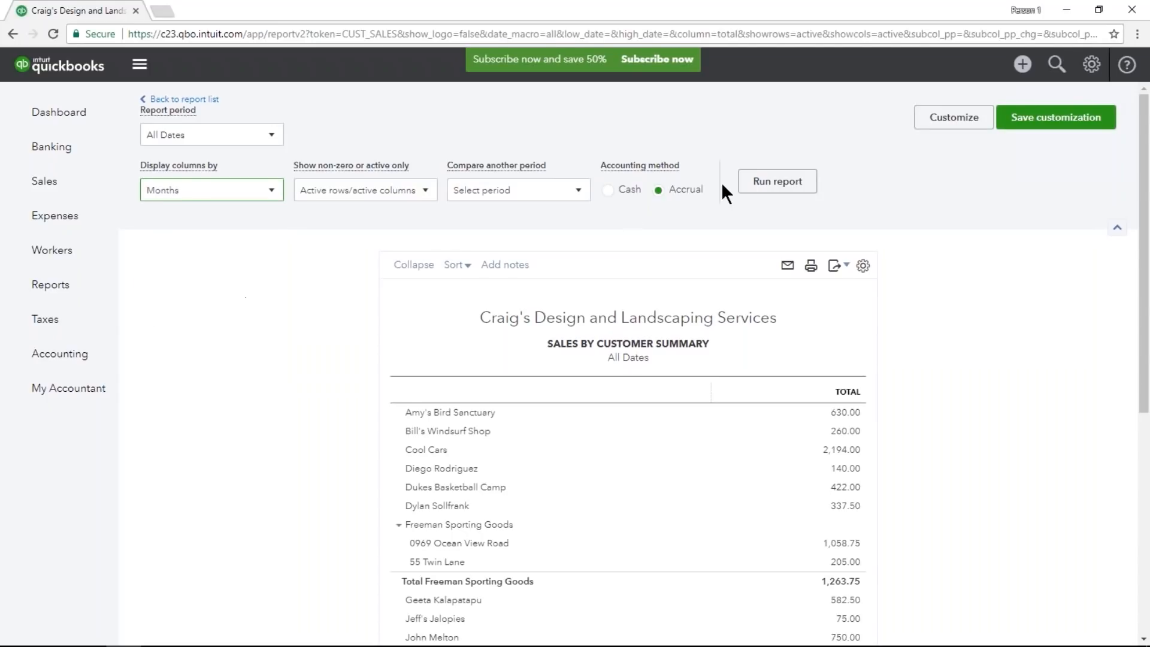
click(761, 183)
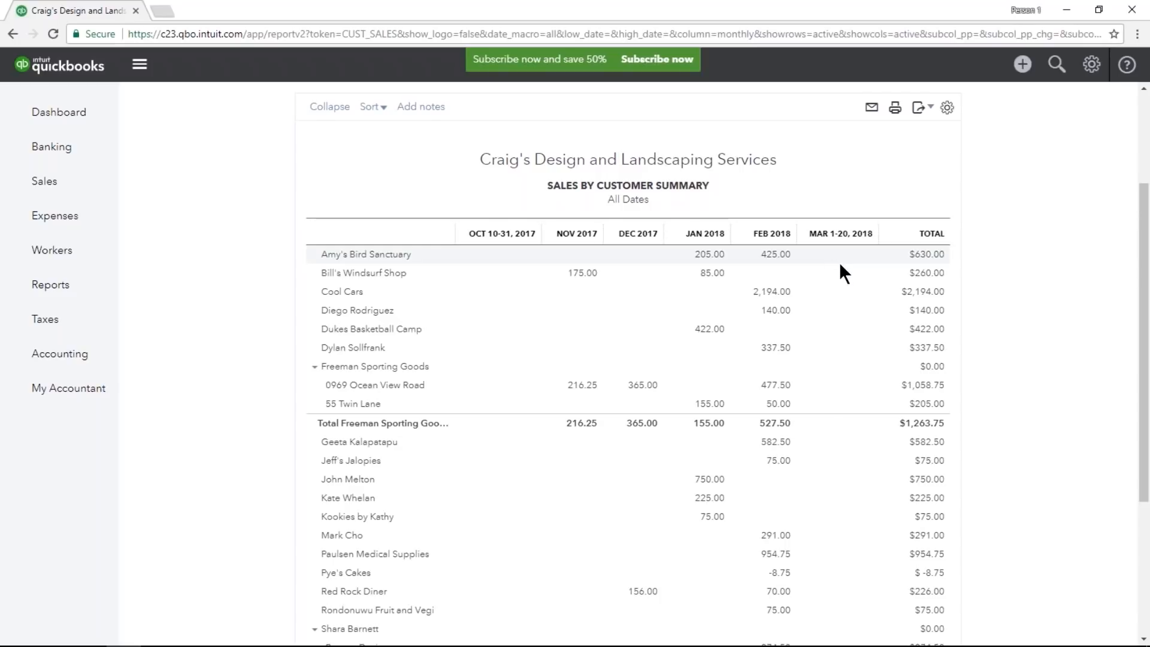
scroll(853, 284, down, 4)
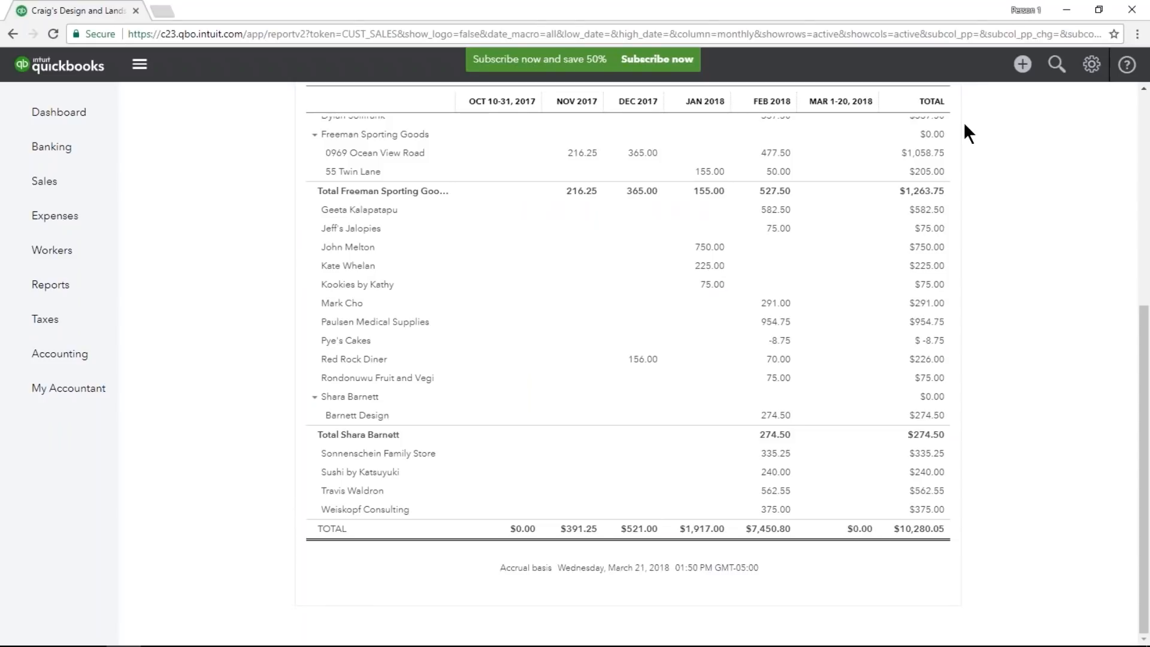
scroll(962, 121, up, 6)
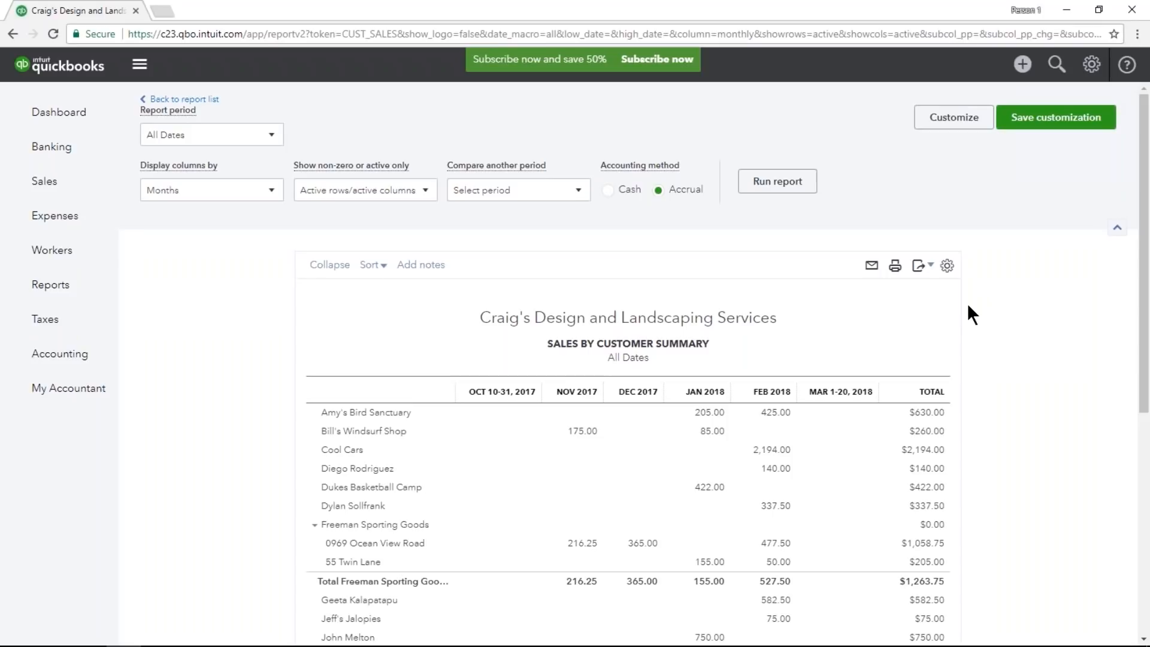
Switch the column display back to Total Only and rerun the sales summary.
click(266, 193)
click(171, 216)
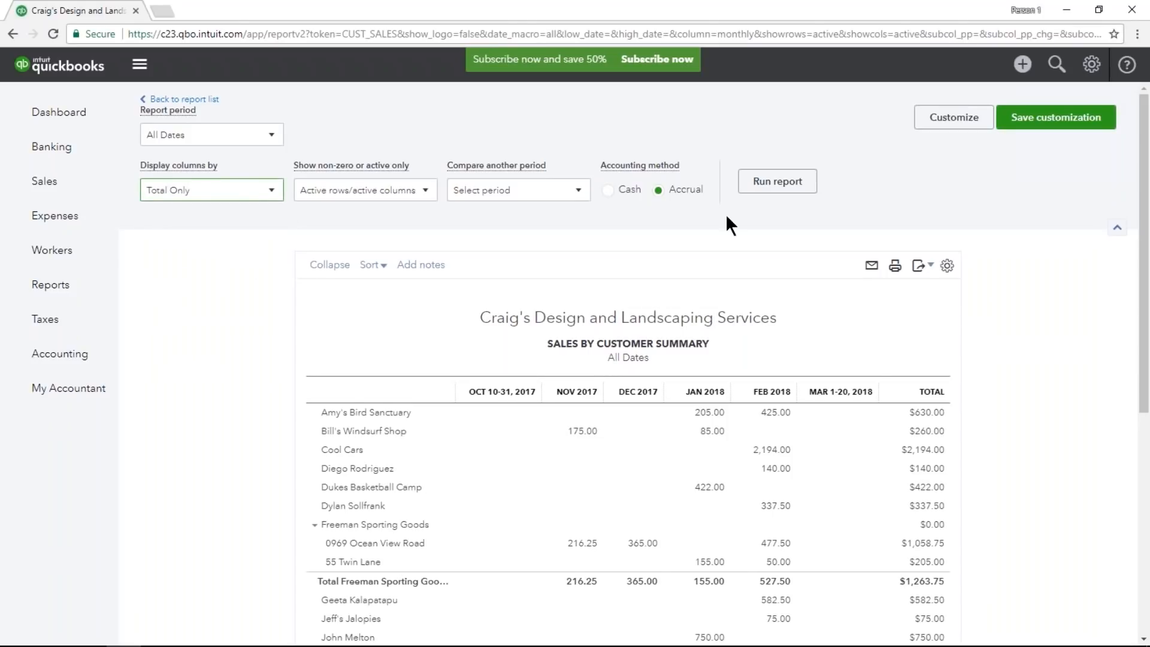
click(773, 183)
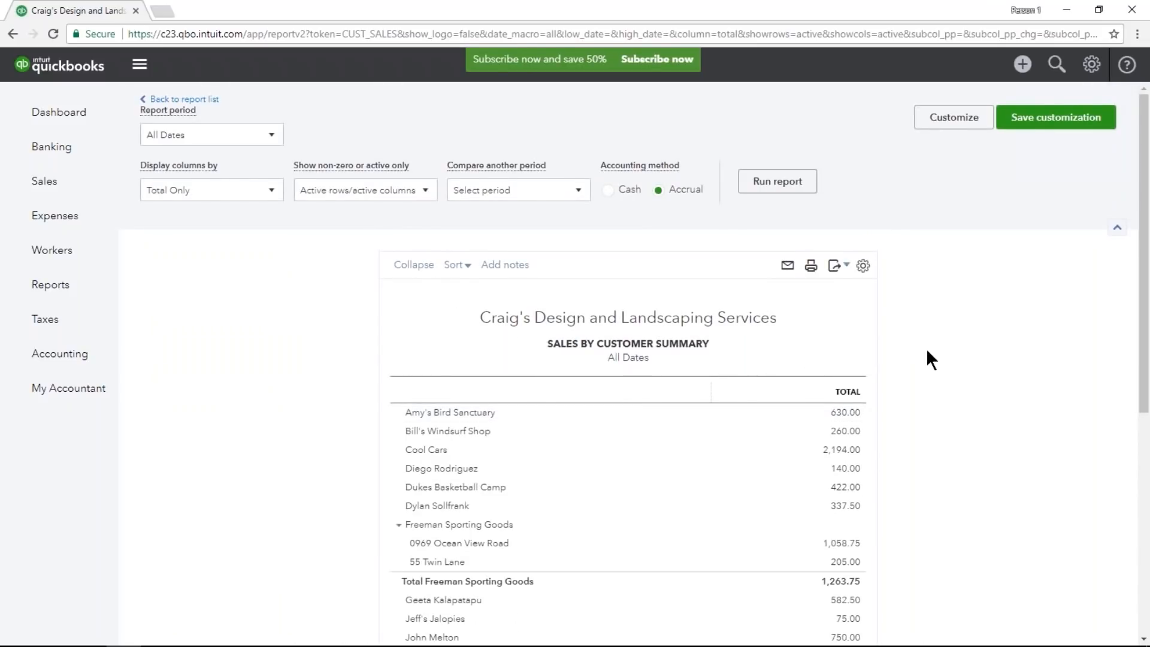
Set the report period to This Year, run the report, and review the customer totals.
click(271, 133)
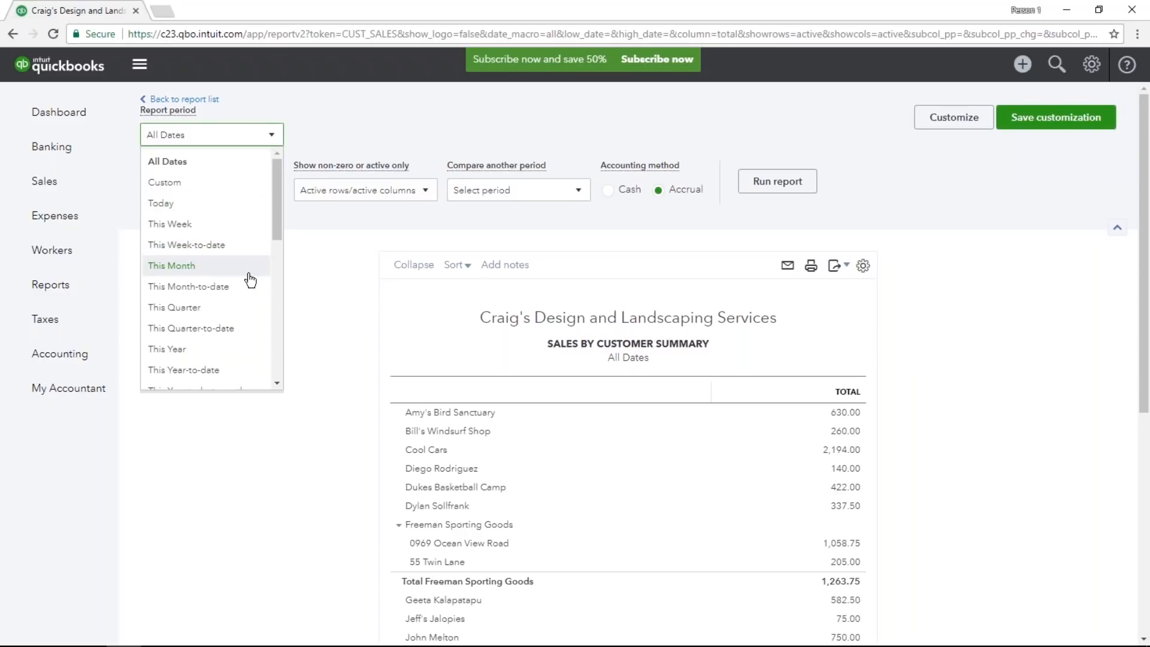
click(234, 349)
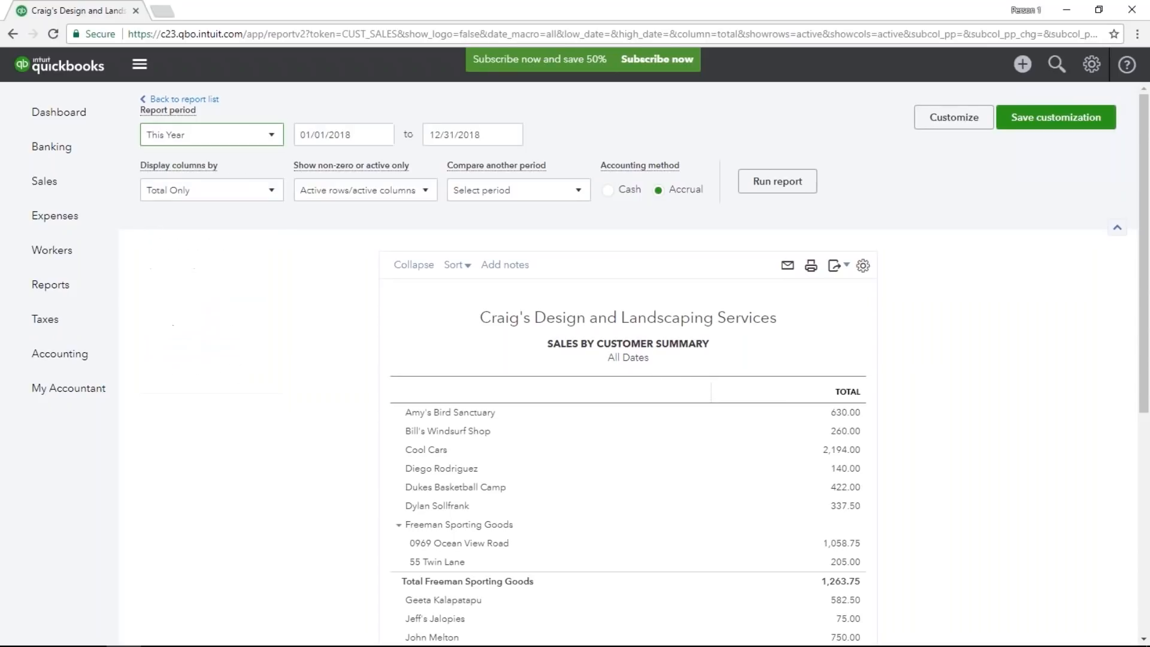
click(771, 185)
scroll(537, 292, down, 3)
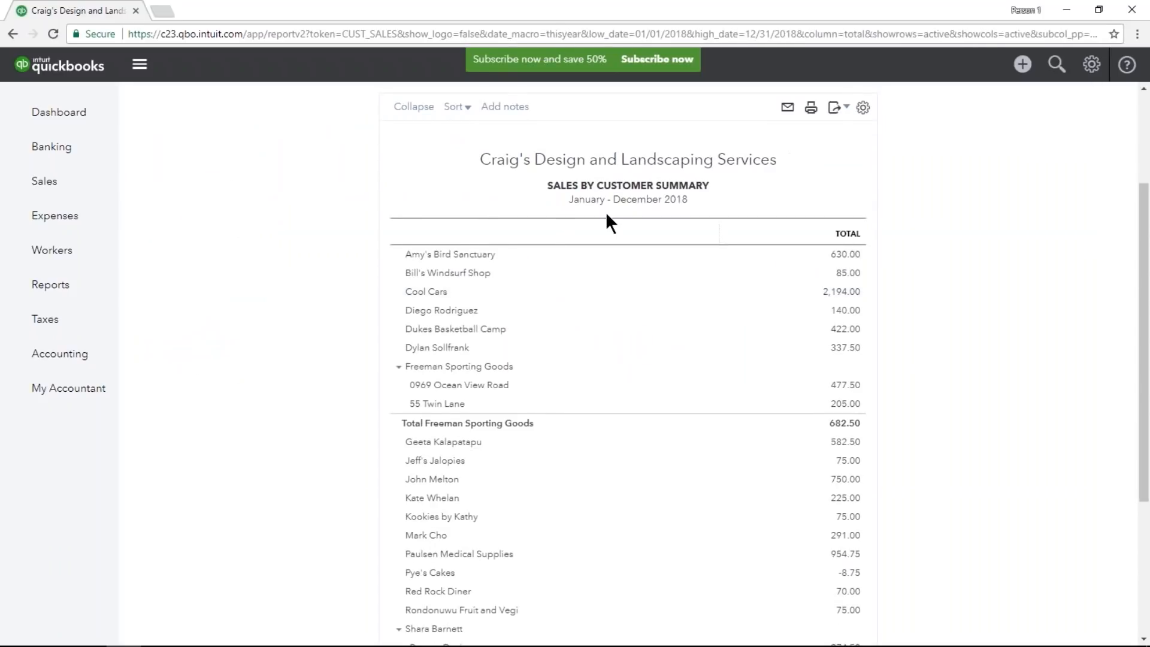
scroll(689, 210, up, 3)
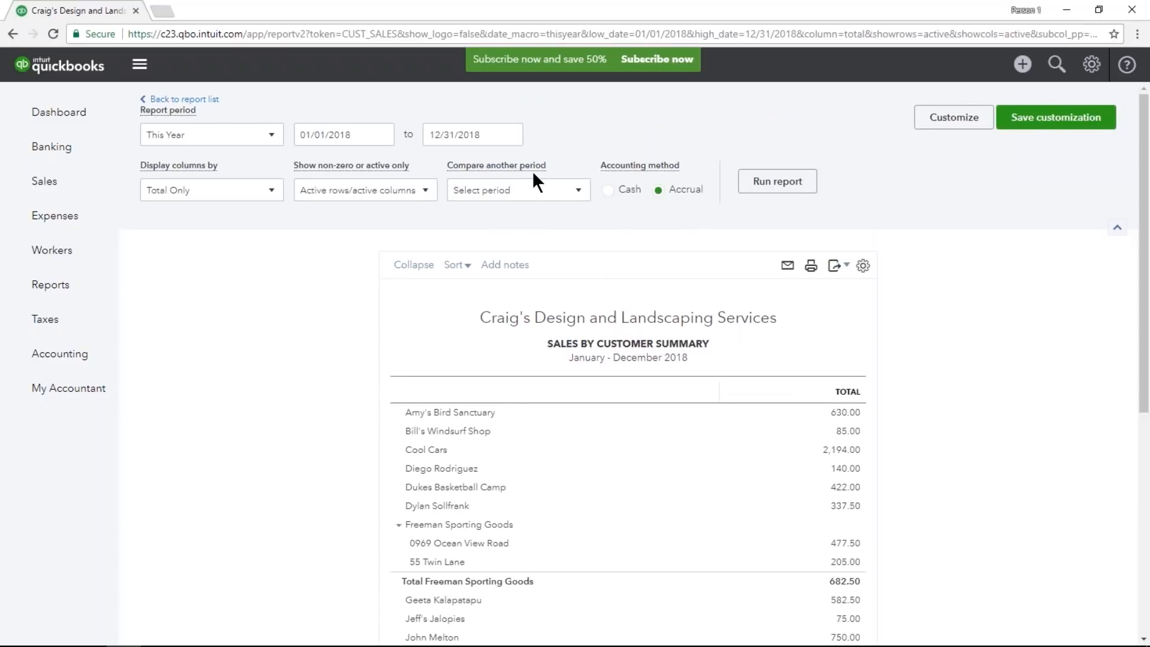
Compare the sales summary with the previous period, including the $ change and % change columns, and run the report.
click(572, 190)
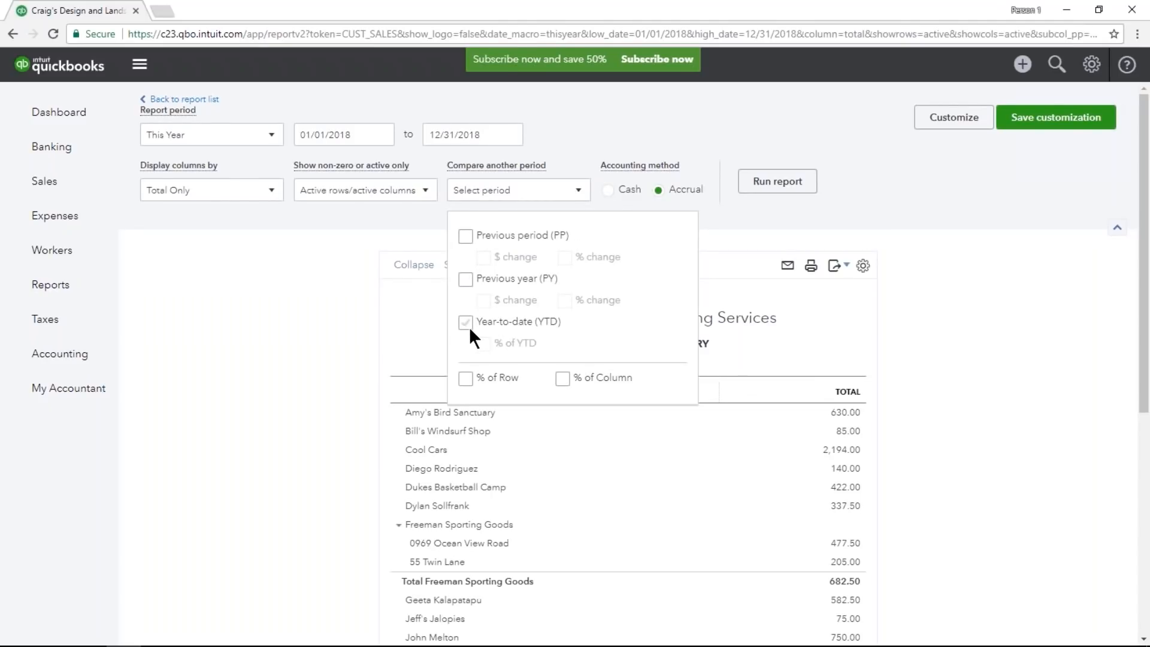
click(463, 238)
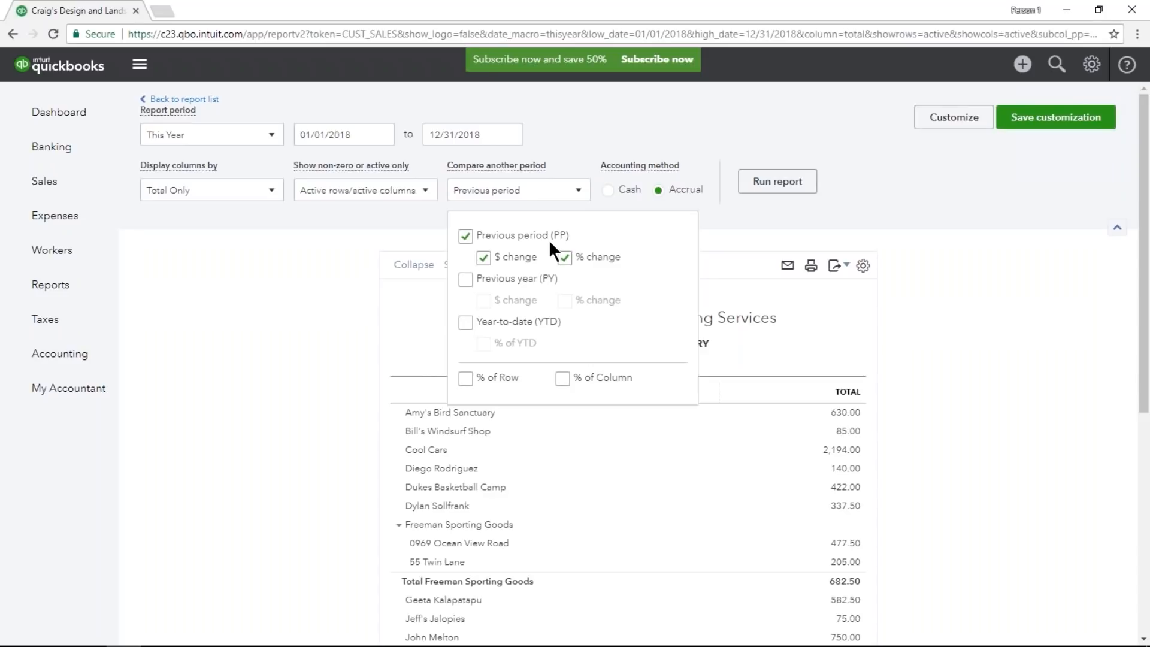
click(777, 182)
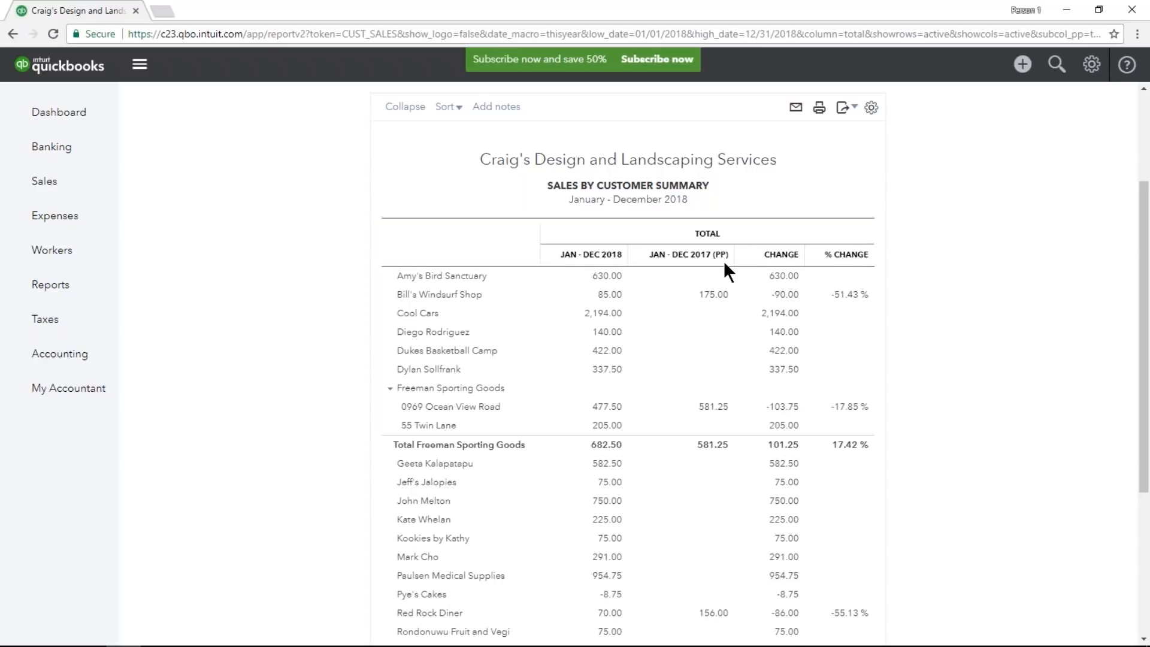
Change the sales summary's comparison to the previous year, including the $ change and % change columns.
scroll(723, 262, up, 3)
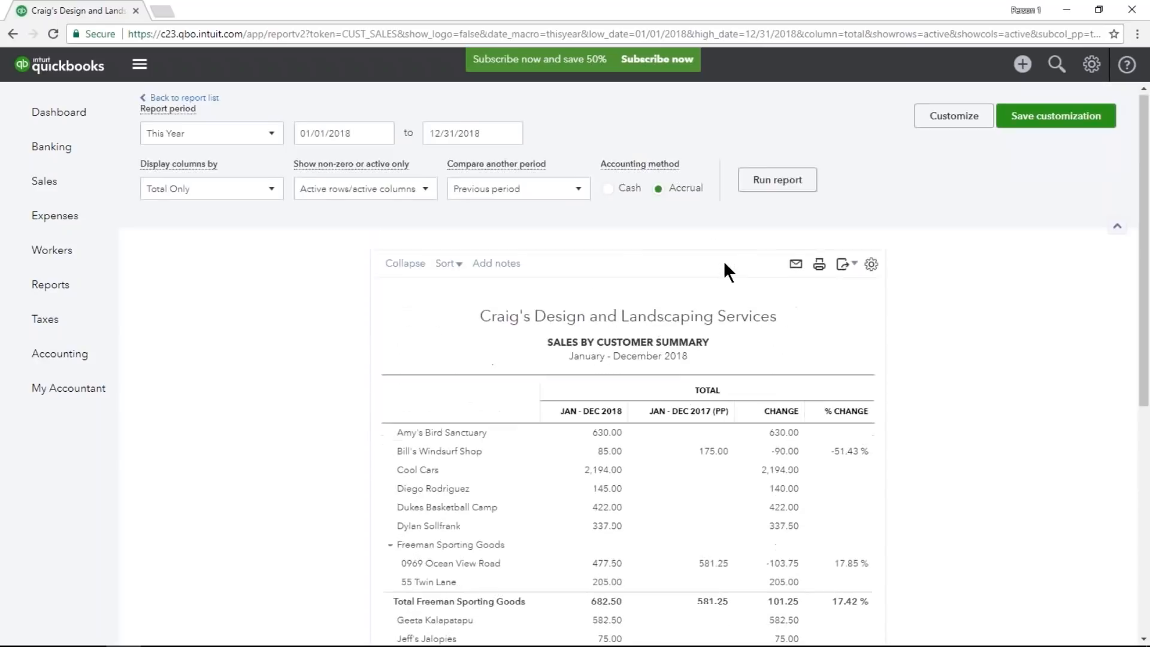
click(580, 192)
click(470, 236)
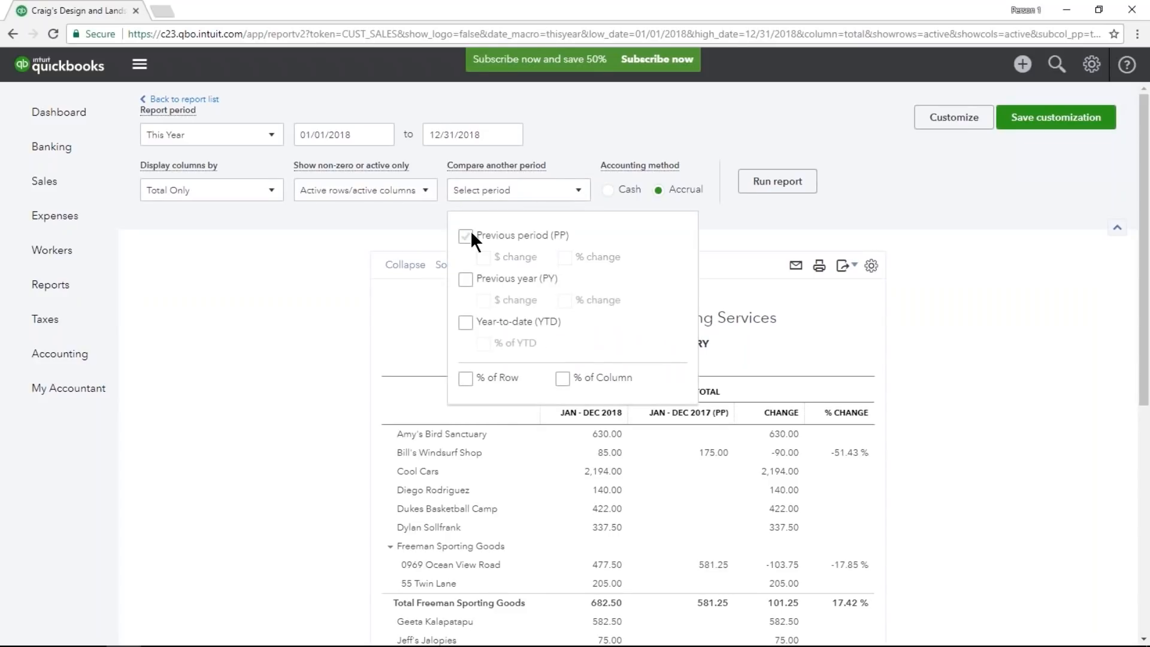
click(466, 280)
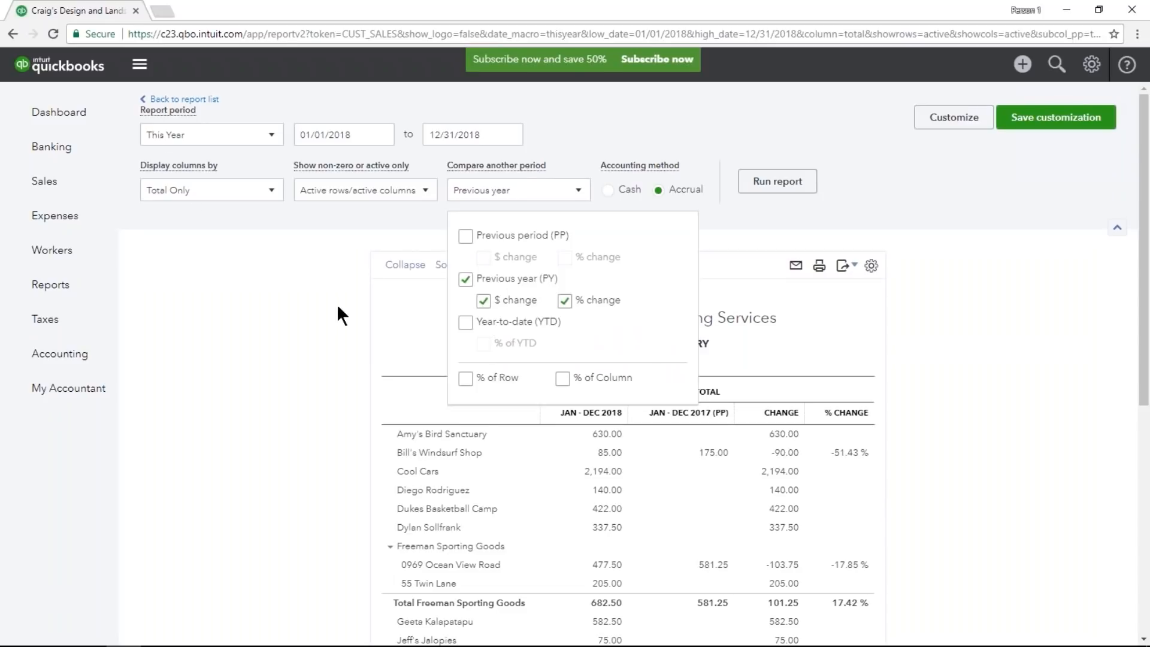
click(315, 301)
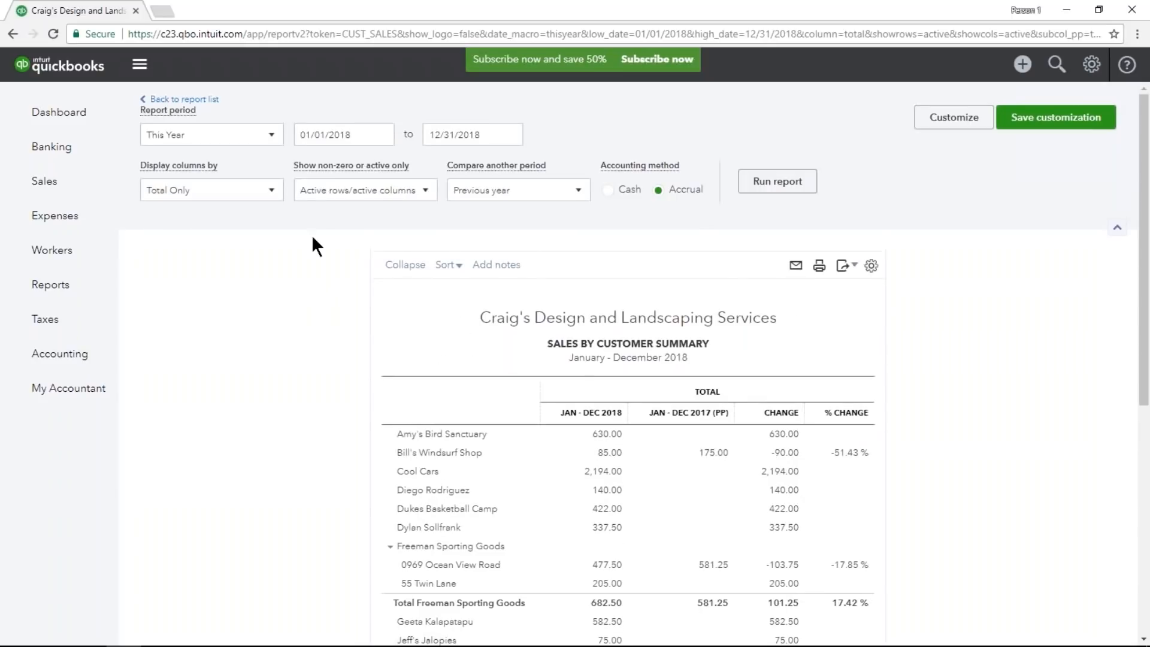
Set the report period to 01/01/2018 through 01/31/2018 and run the sales summary.
click(273, 139)
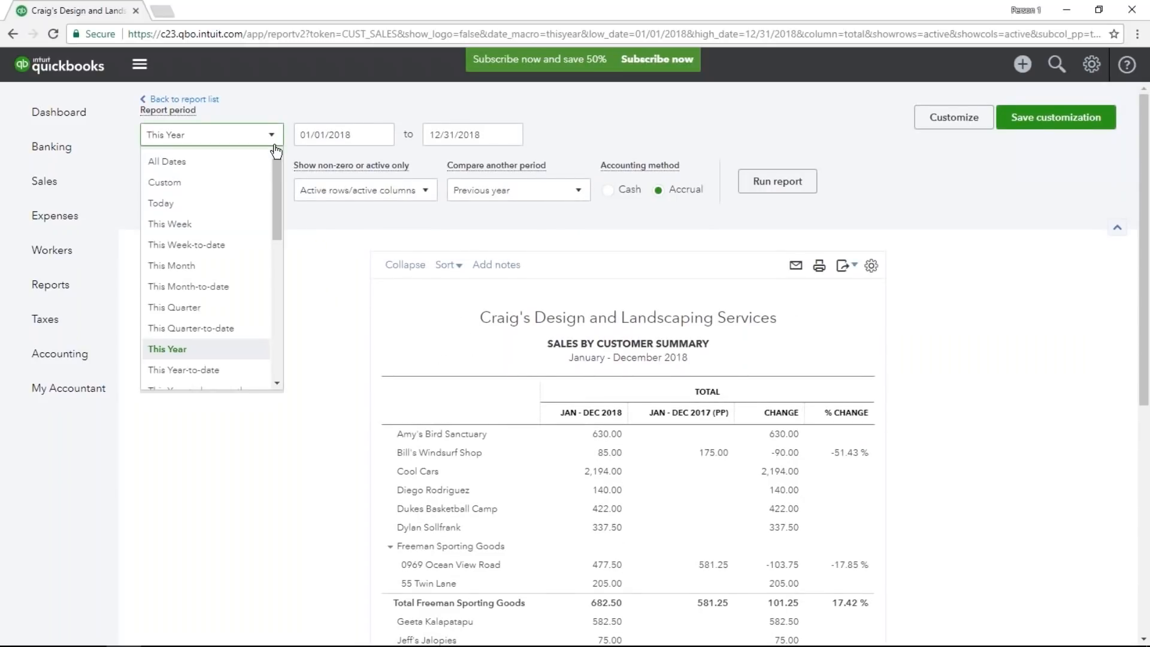
click(361, 138)
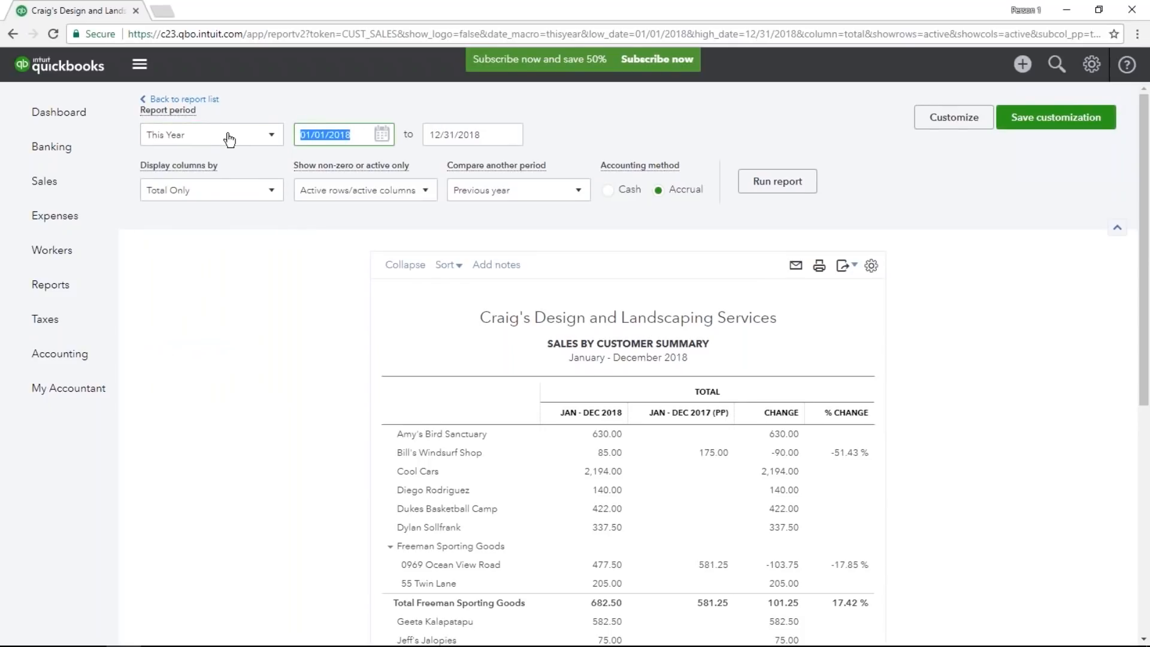
key(Tab)
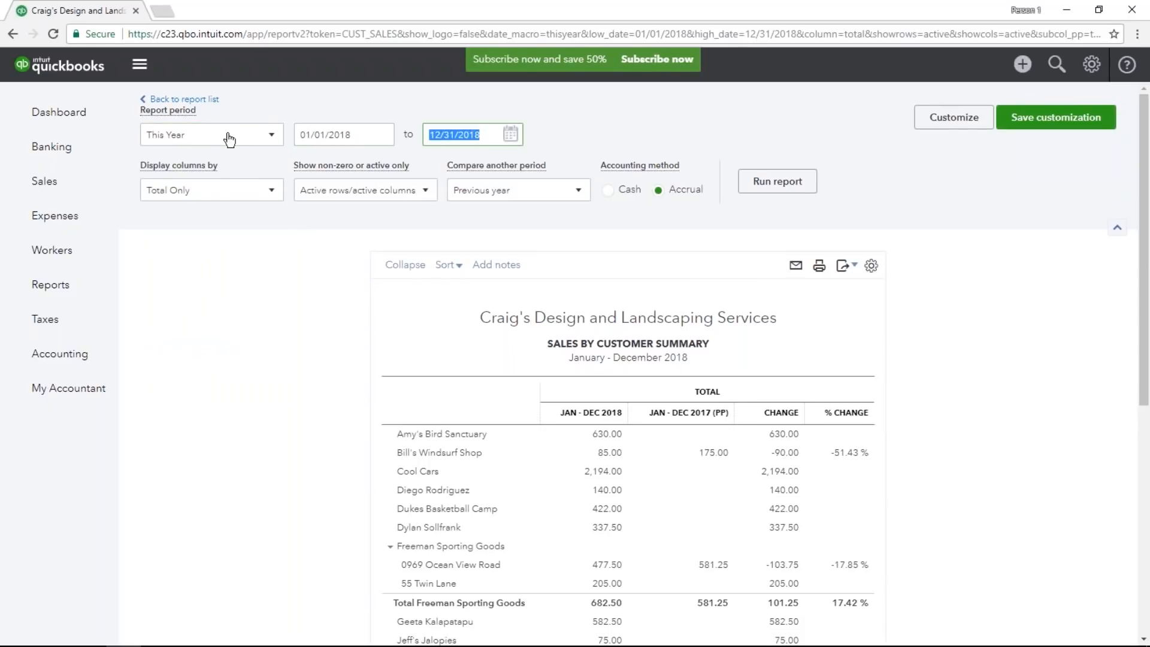
key(y)
key(Tab)
click(777, 181)
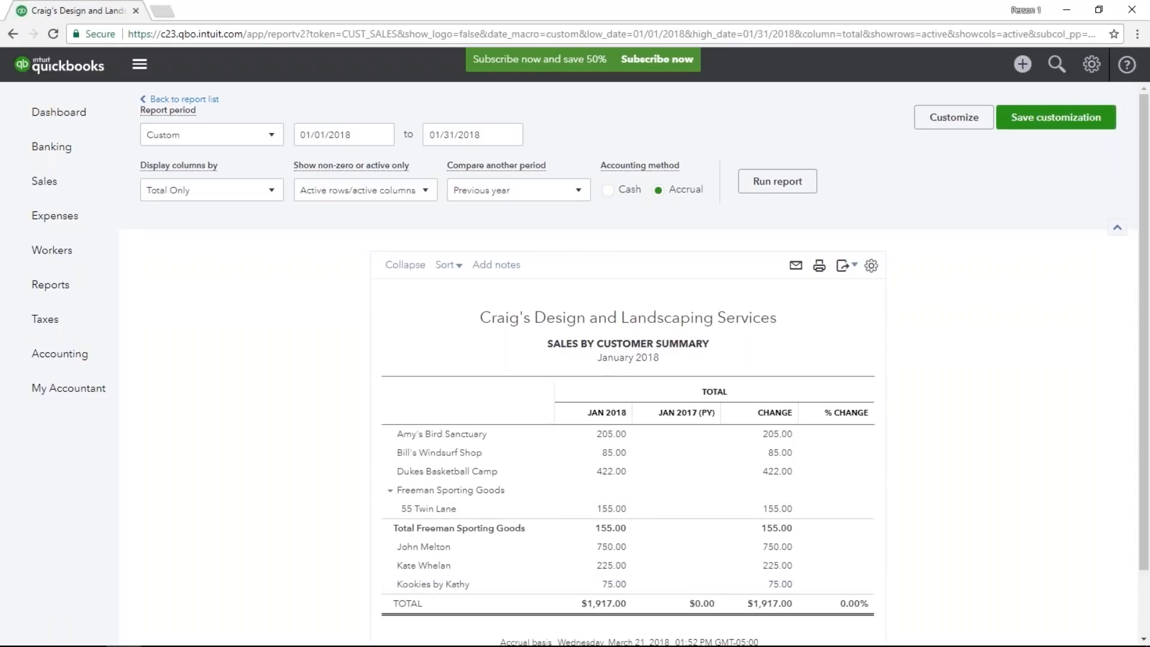
Replace the previous-year comparison with Year-to-date including % of YTD, run the report, and review the columns.
click(568, 201)
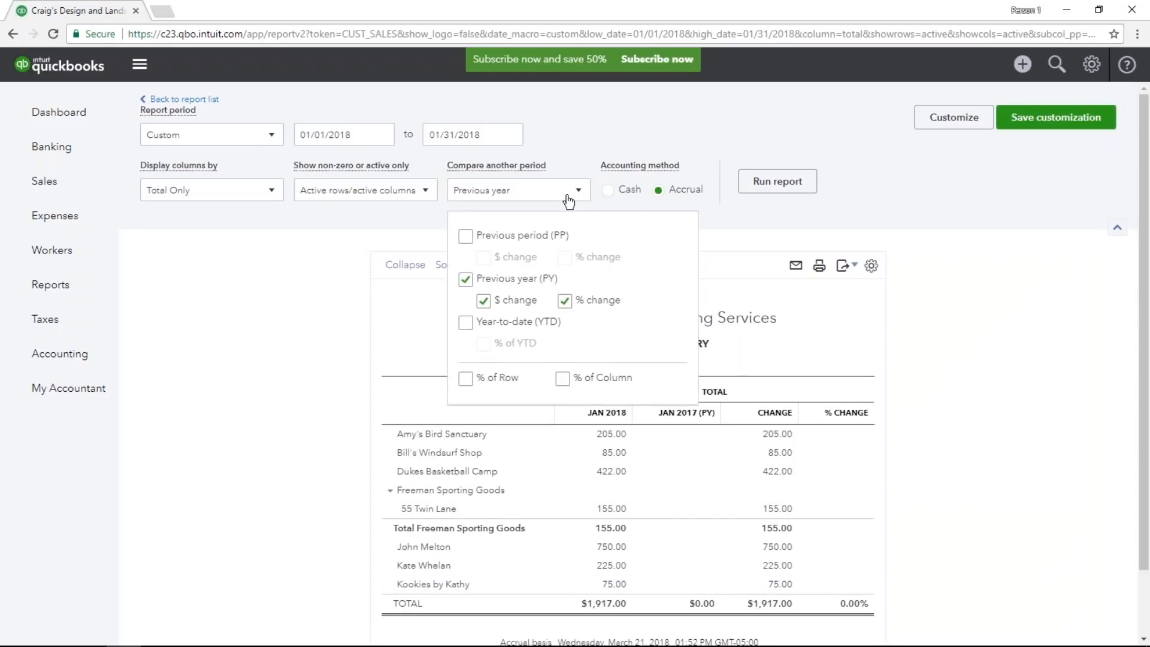
click(466, 278)
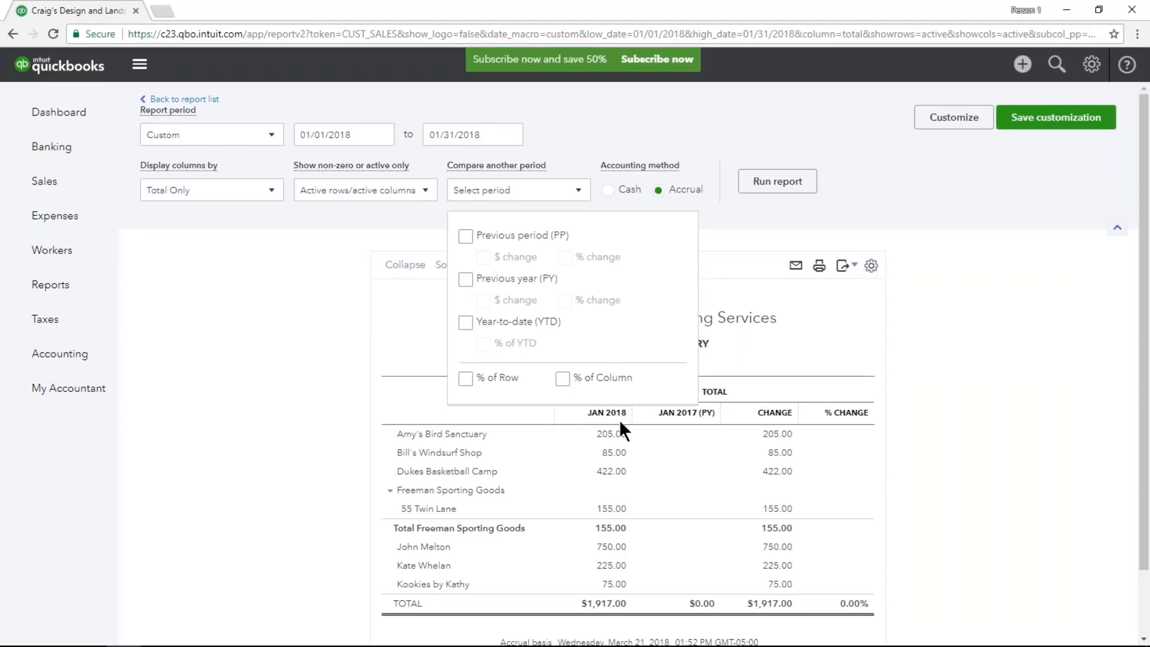
click(468, 324)
click(769, 183)
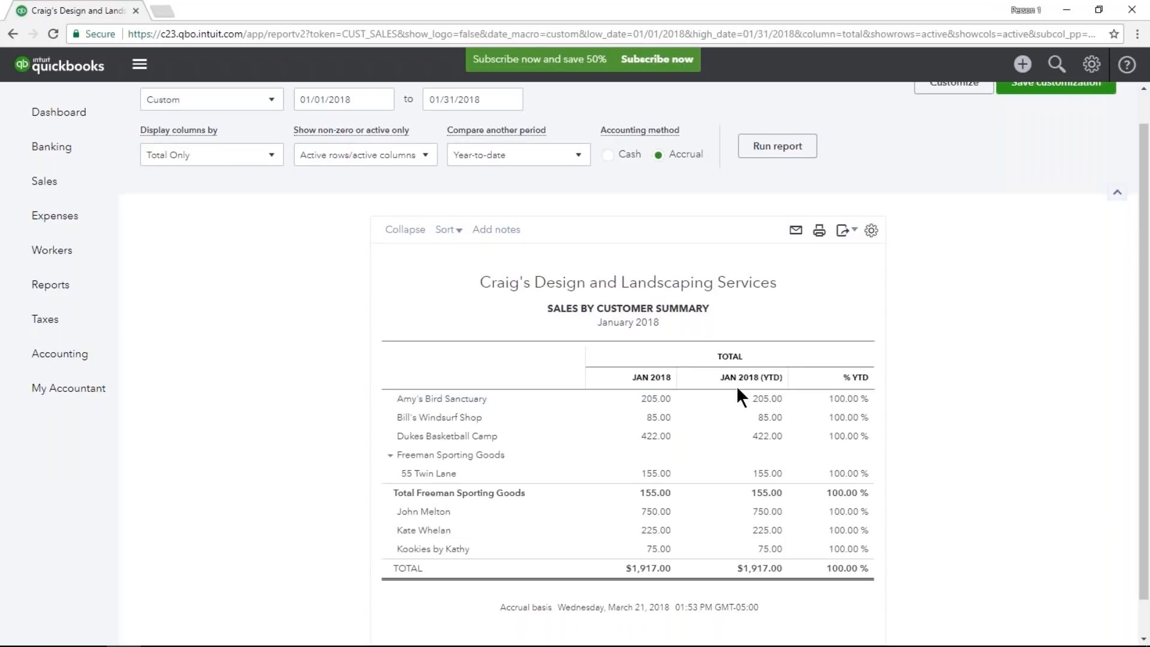
scroll(732, 363, up, 1)
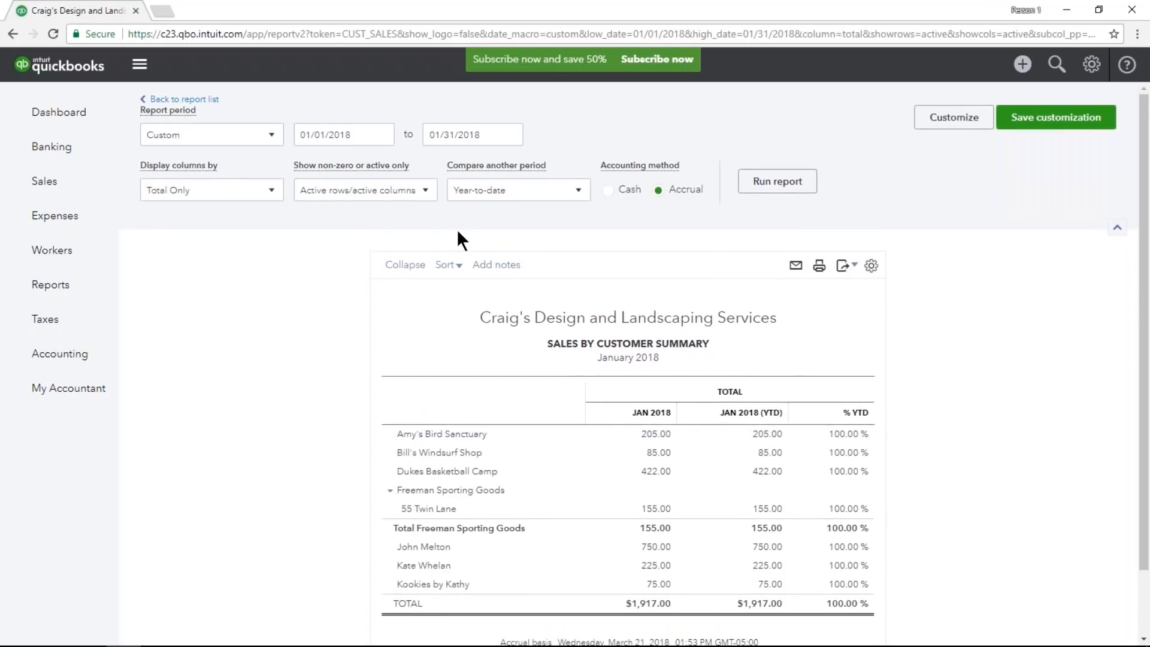
Set the report period to 03/01/2018 through 03/31/2018, run the report, and review the year-to-date sales for each customer.
click(363, 130)
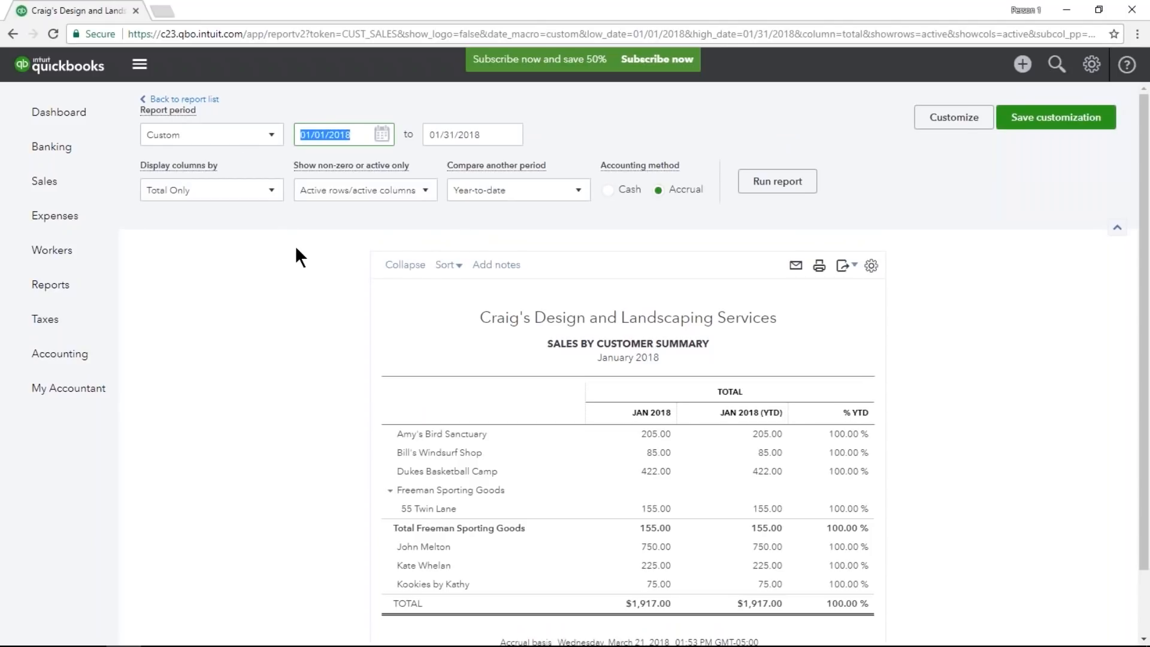
key(m)
key(h)
key(Tab)
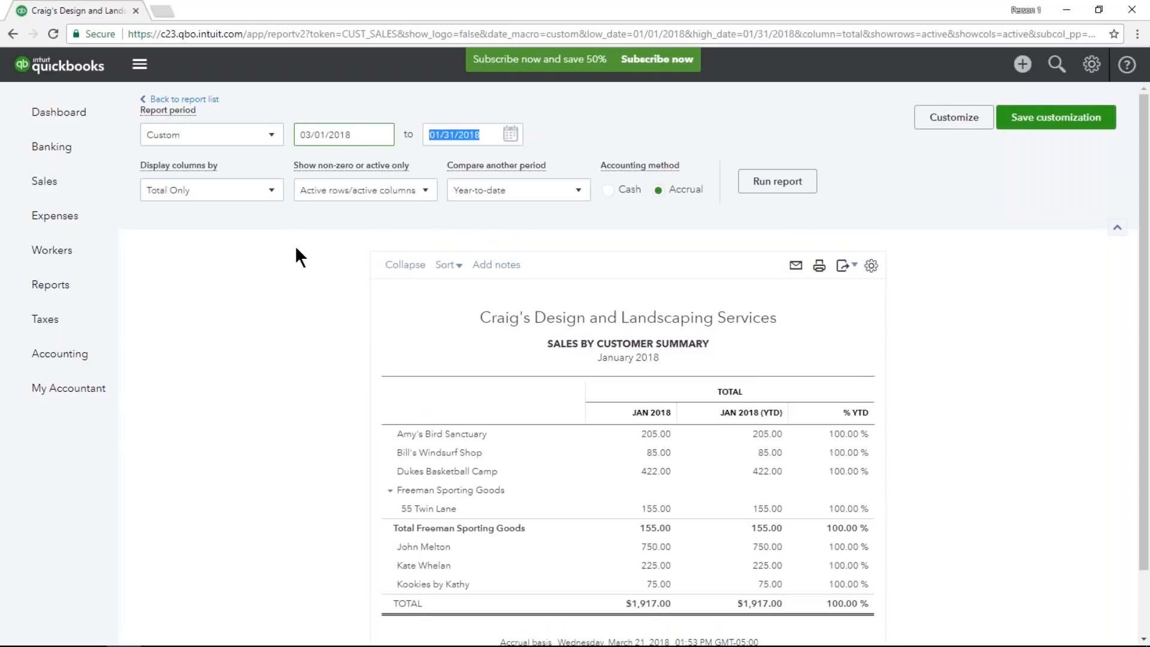
key(m)
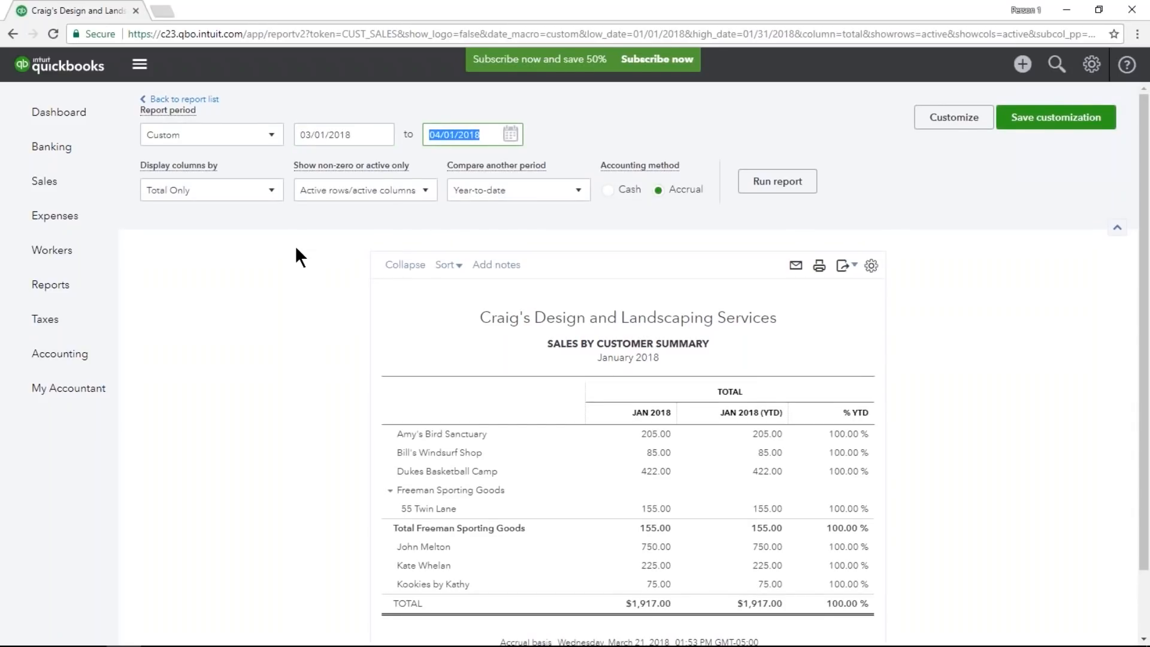
click(777, 181)
scroll(724, 242, down, 3)
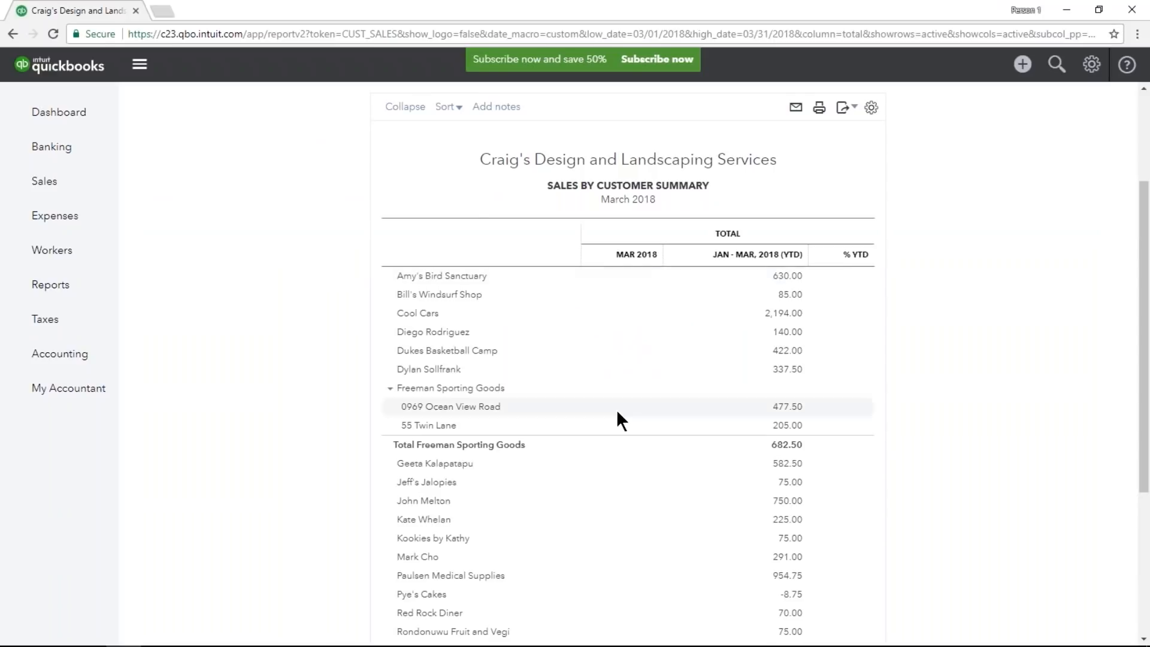
scroll(617, 408, down, 3)
scroll(617, 406, up, 5)
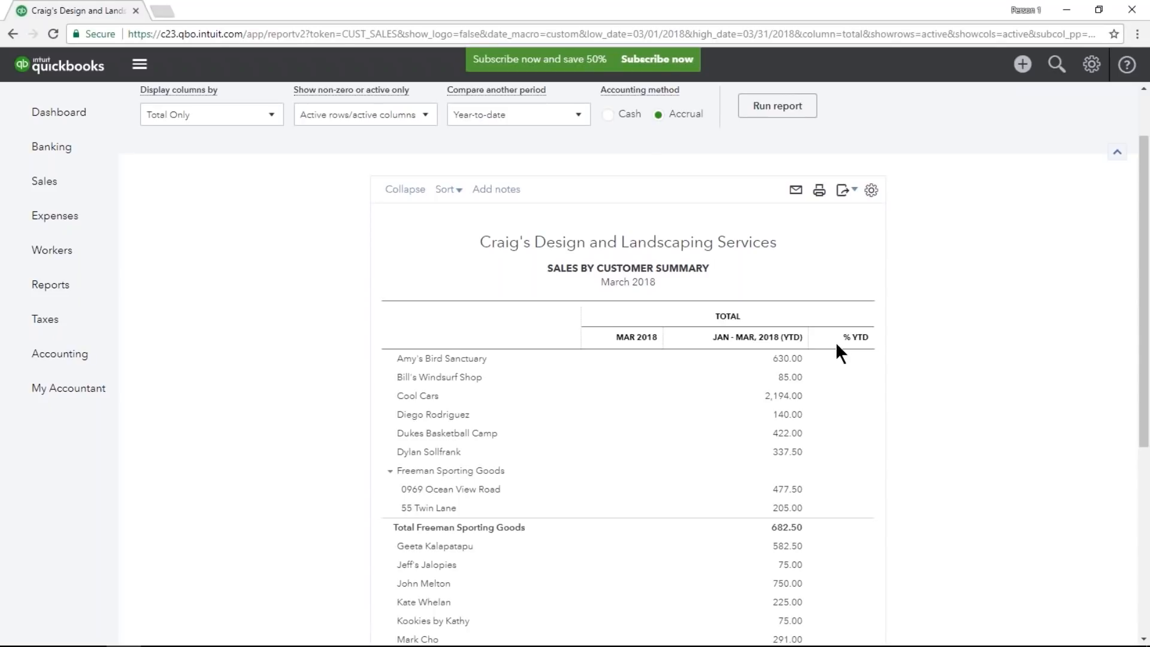
Remove the Year-to-date comparison from the sales summary and rerun the report.
scroll(653, 246, up, 2)
click(578, 193)
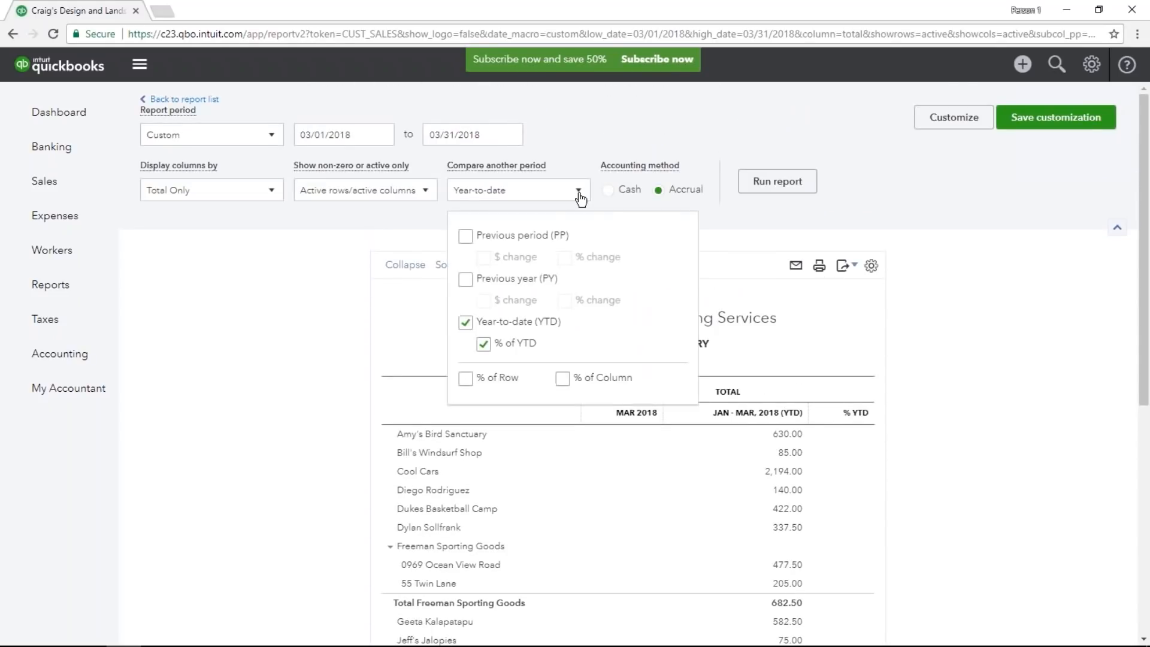
click(464, 324)
click(783, 180)
scroll(835, 232, up, 3)
click(777, 182)
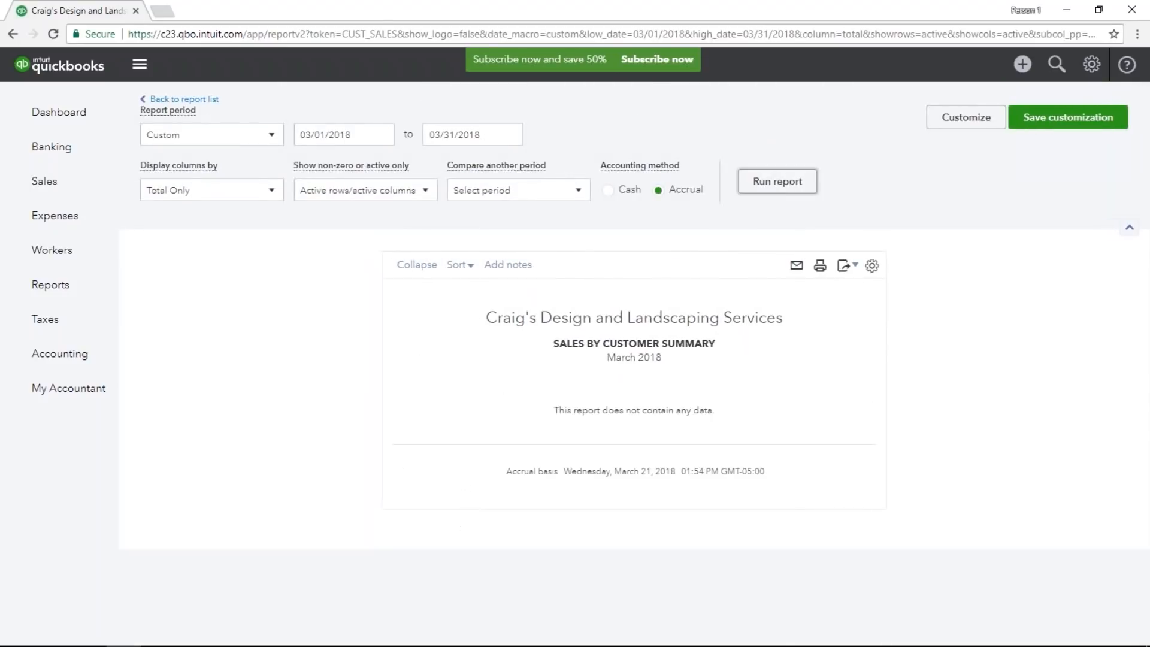
Set the report period to All Dates and run the sales summary.
click(234, 137)
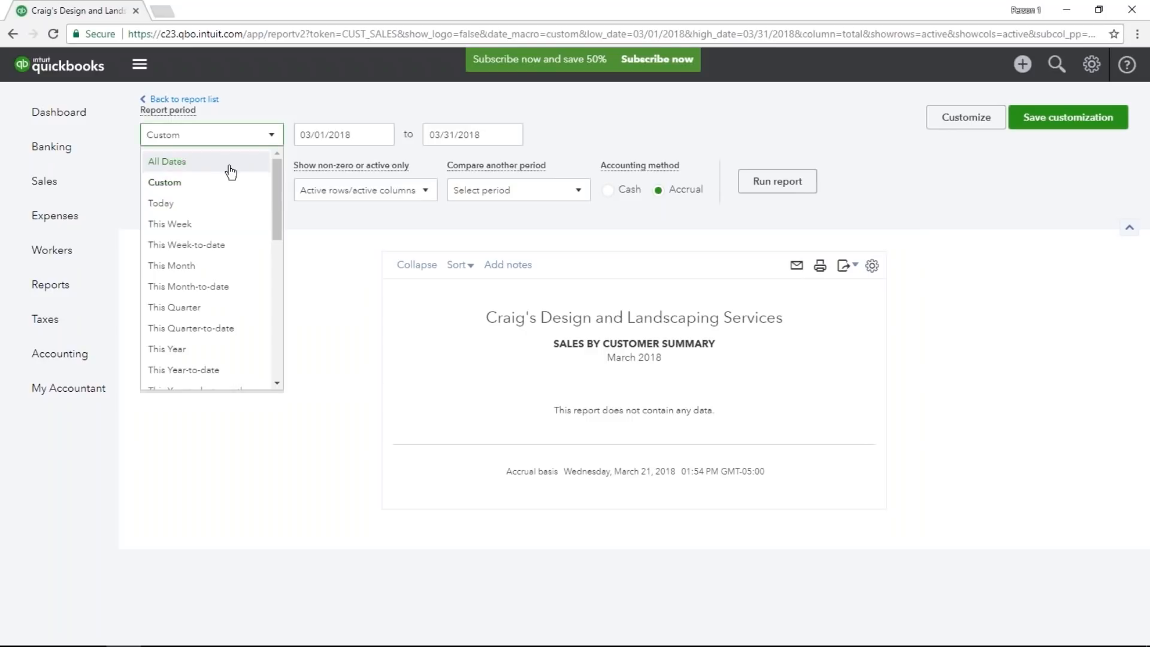
click(231, 172)
click(778, 182)
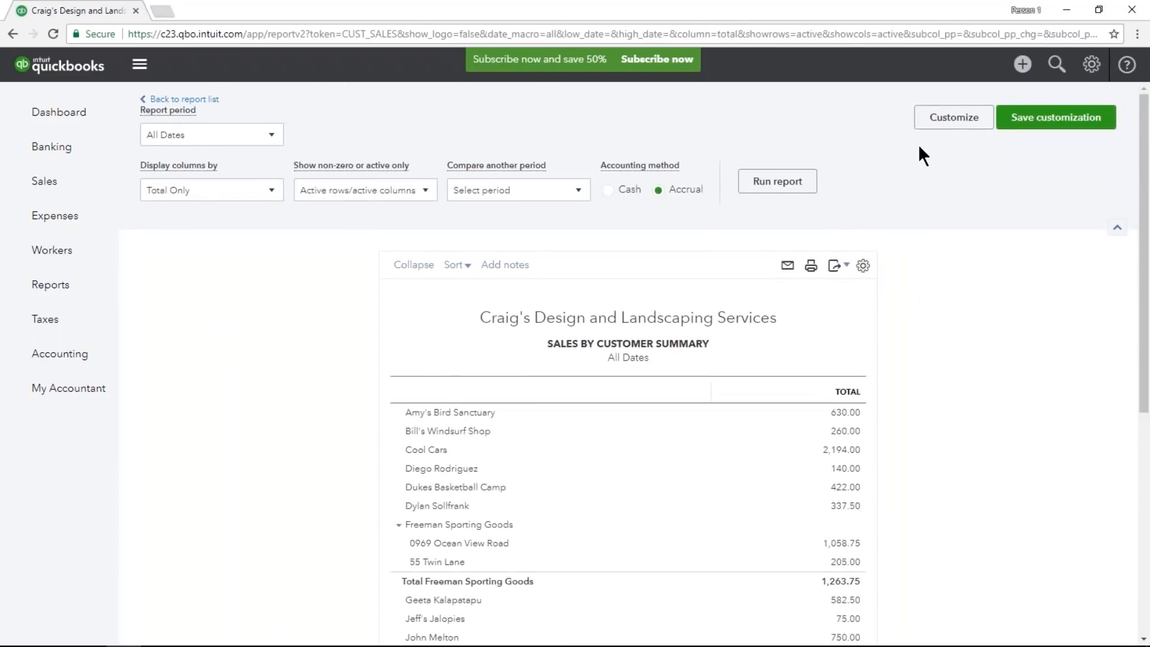
Customize the report with a Product/Service filter for Landscaping:Sod and run it.
click(968, 133)
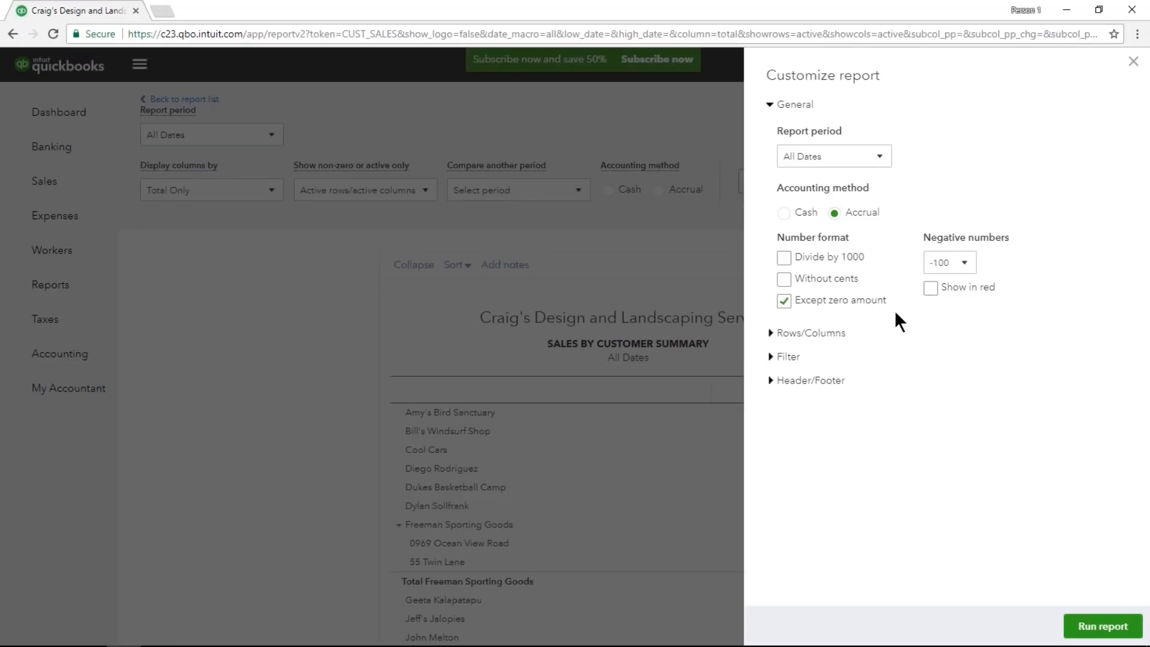
click(792, 106)
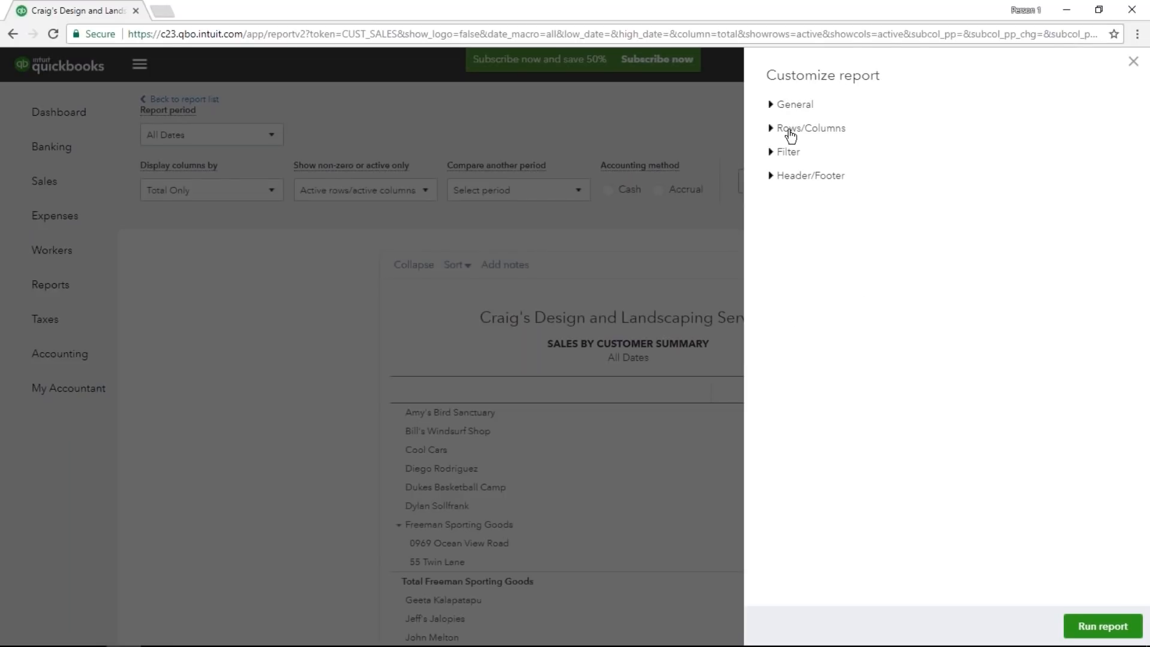
click(785, 152)
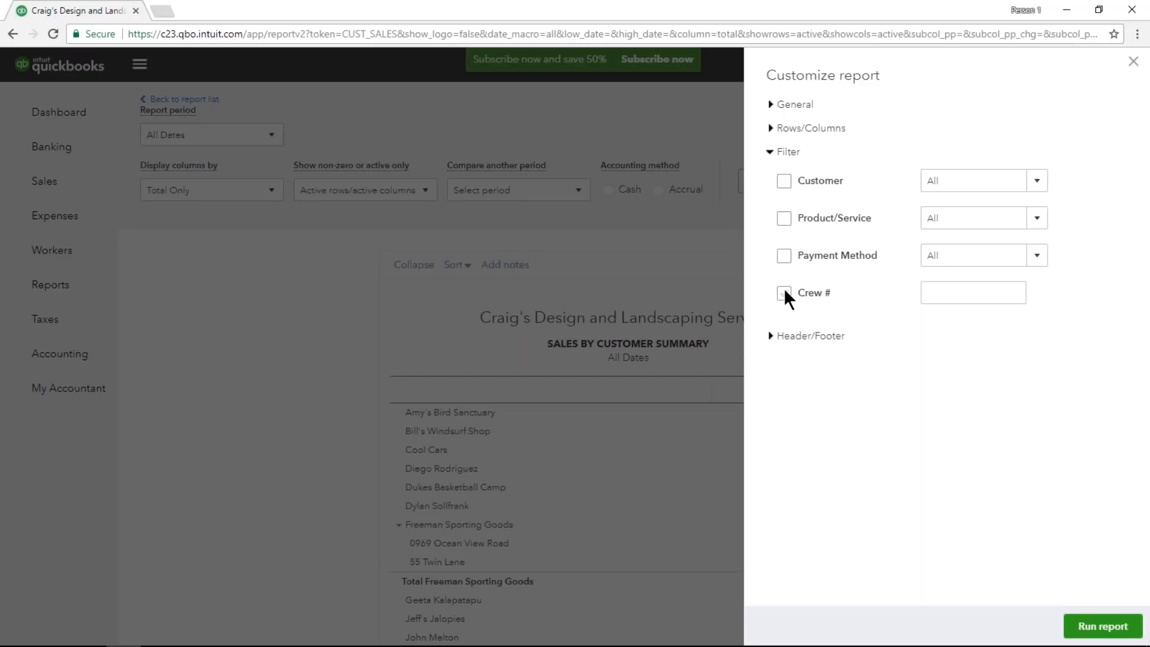
click(784, 221)
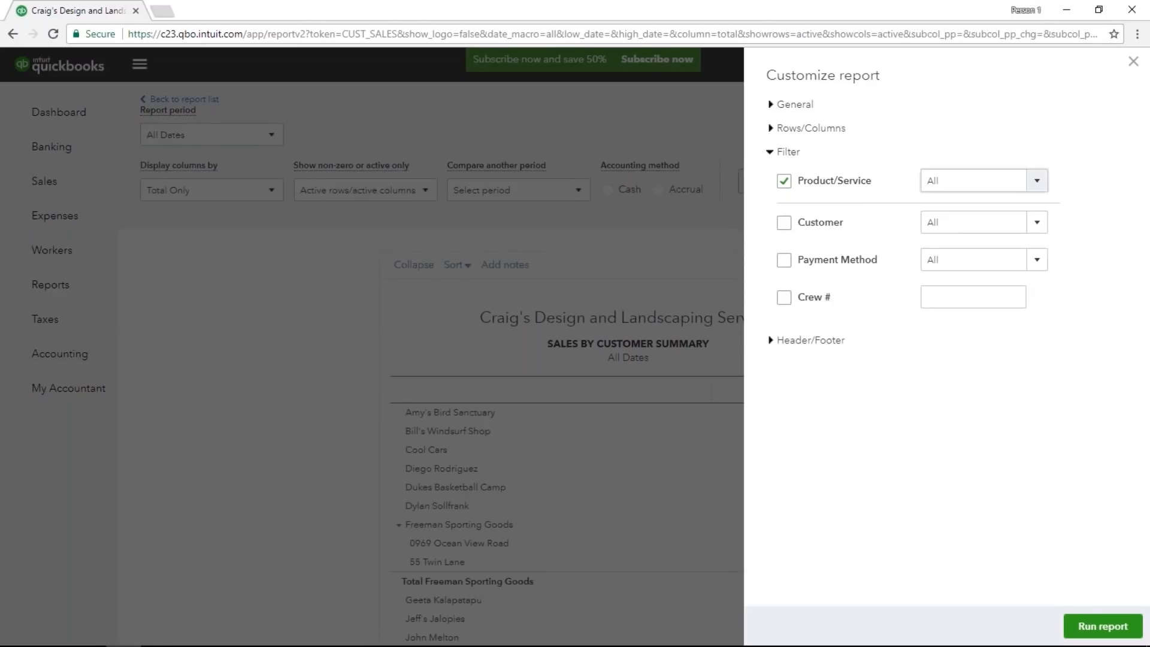
click(1038, 188)
click(1038, 187)
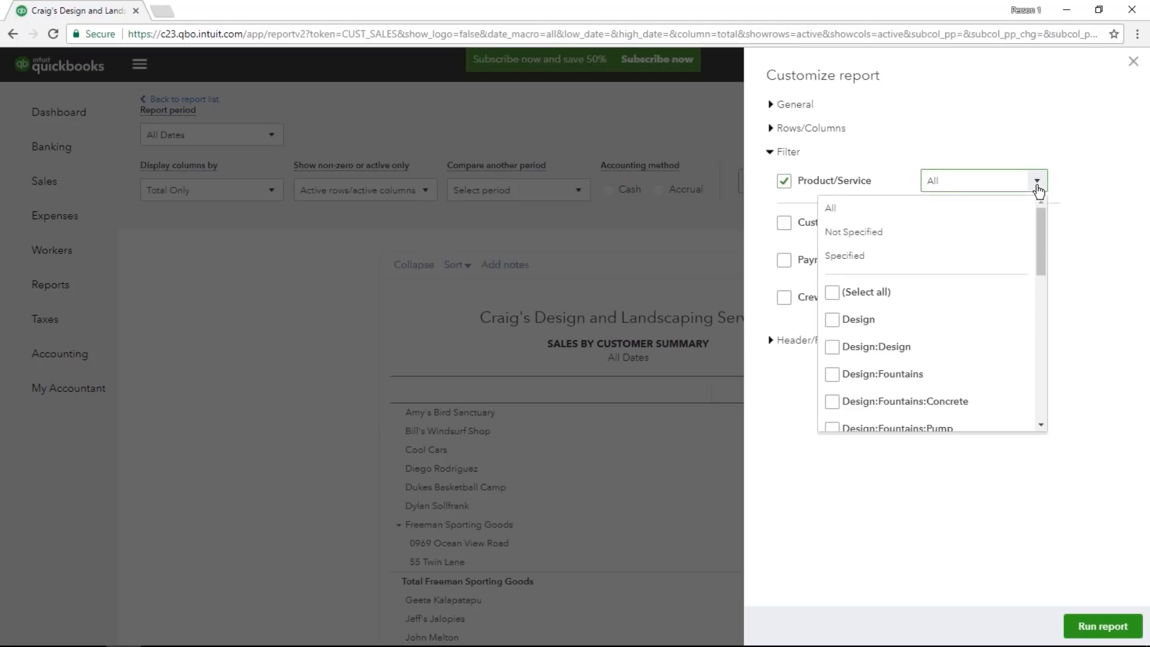
drag(1037, 222, 1036, 329)
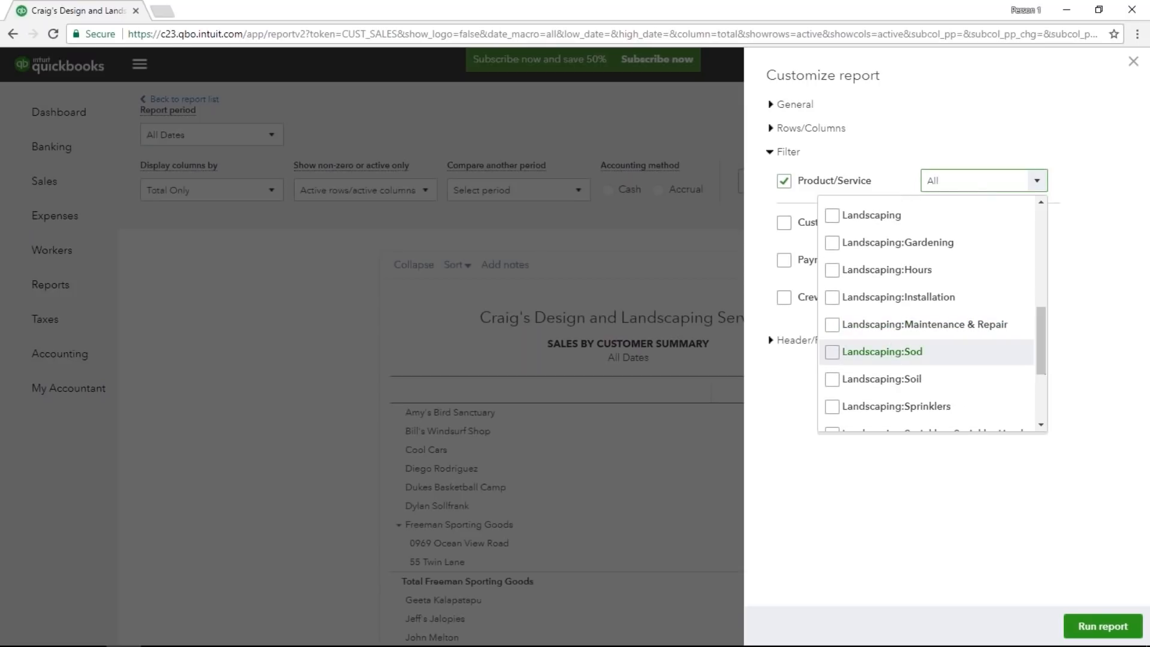
click(832, 351)
click(925, 485)
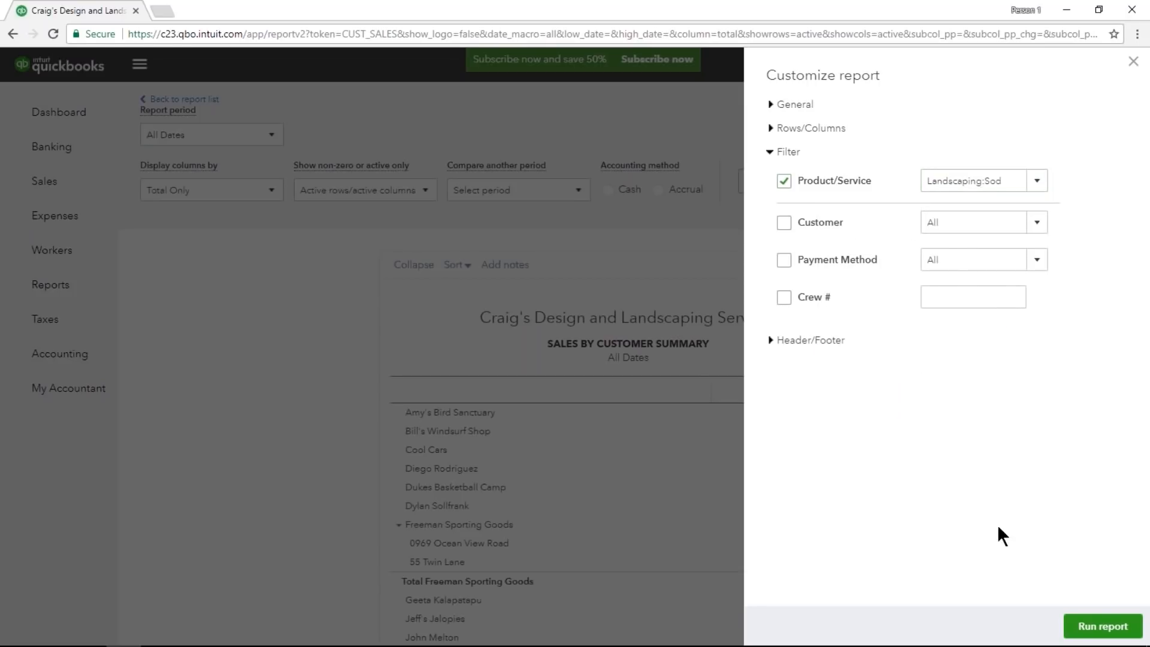
click(1092, 623)
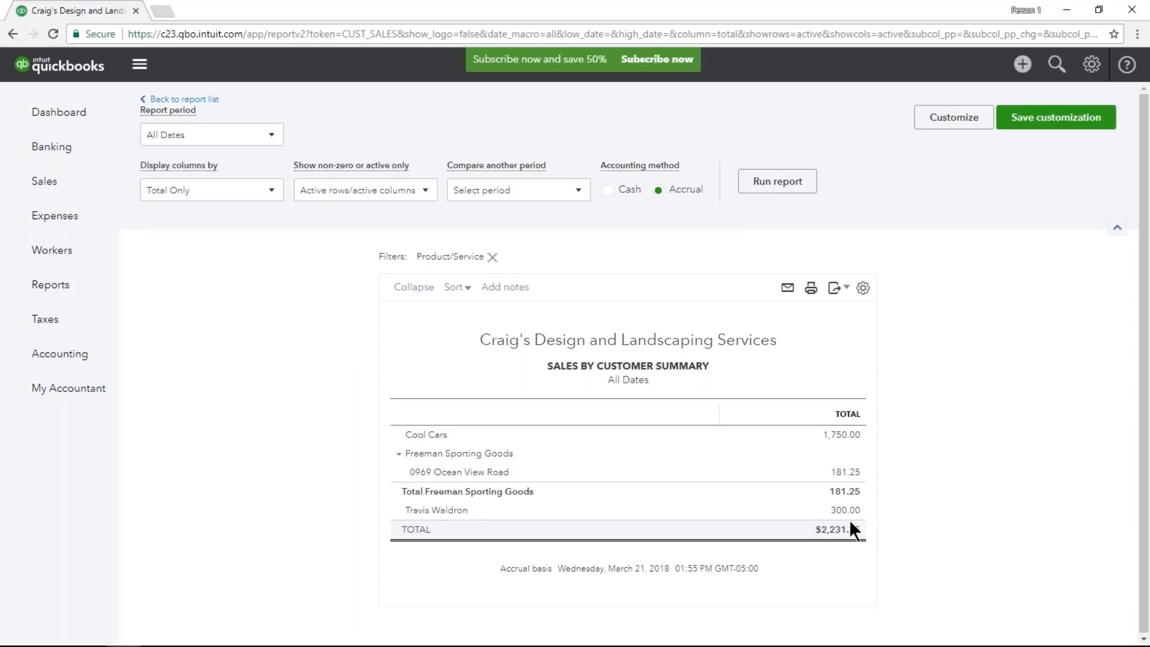
Retitle the report as Sod Sales by Customer Summary.
click(638, 364)
triple_click(579, 366)
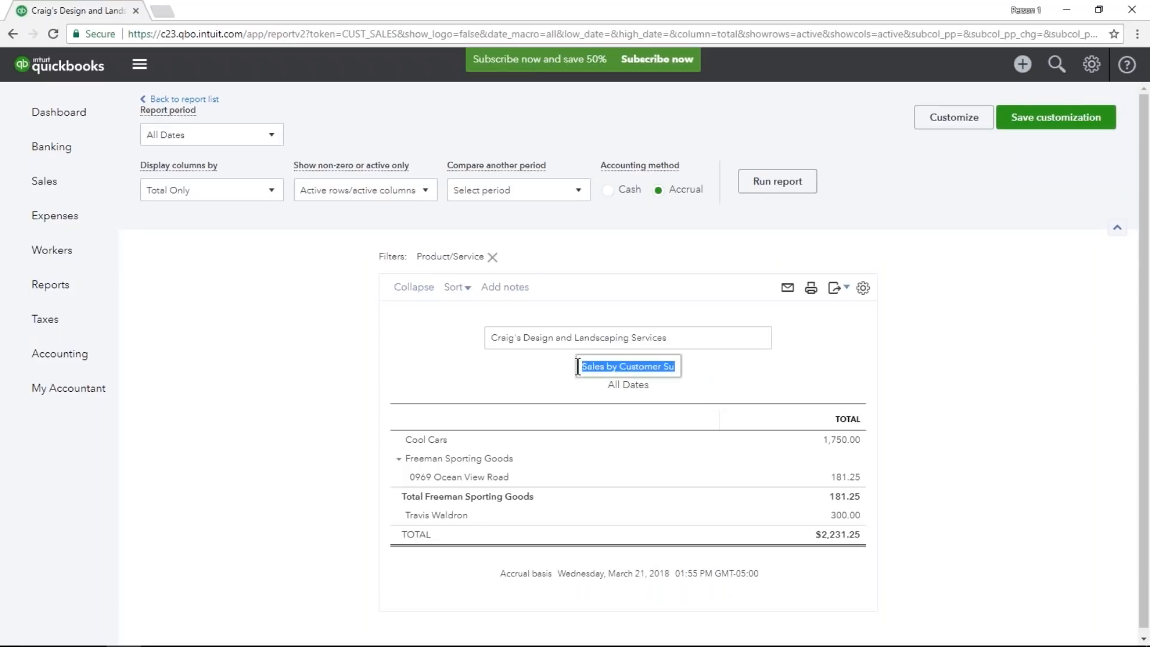
key(Home)
text(Sod)
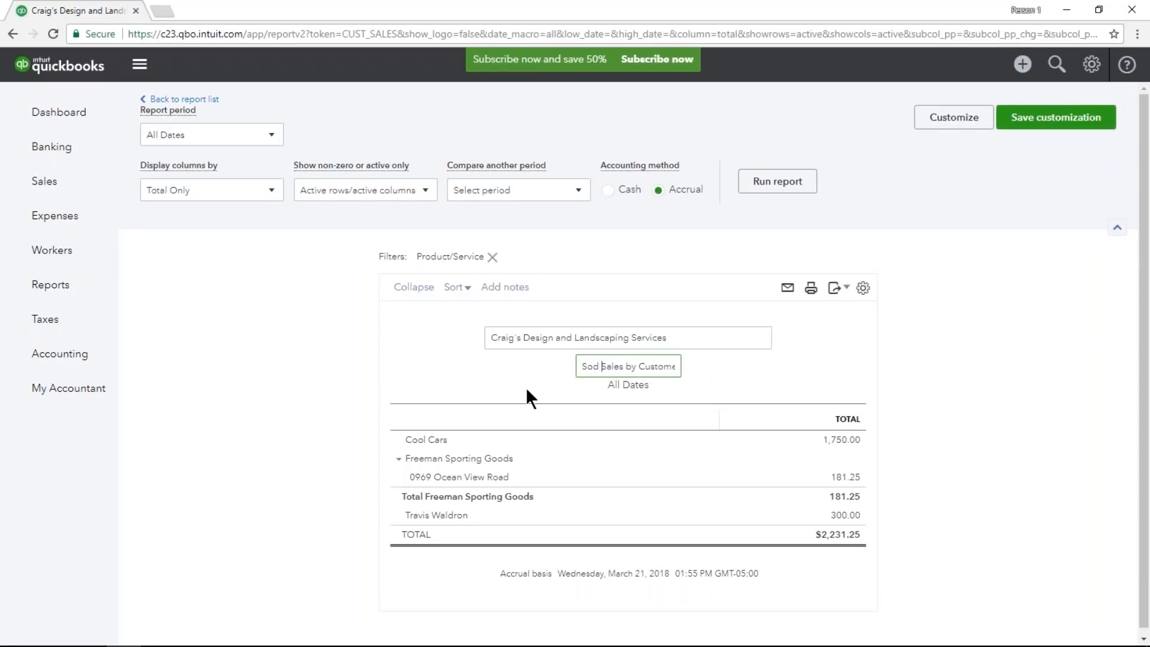
click(944, 366)
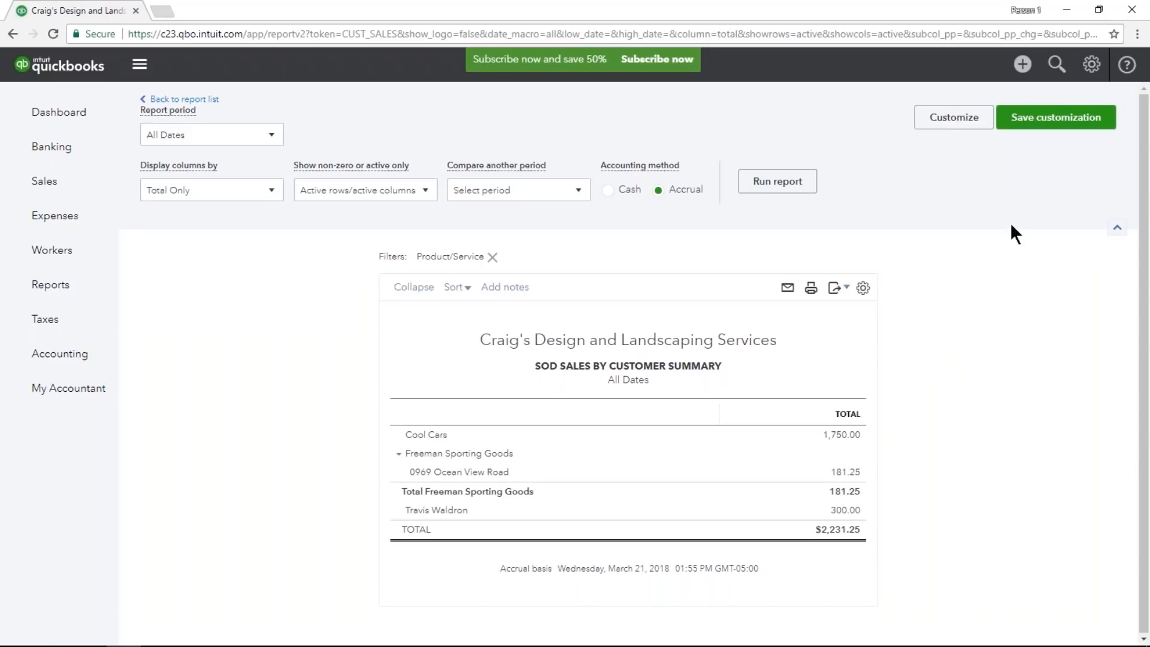
Save the customized report as Sod Sales by Customer Summary without a group or sharing, and return to the reports list.
click(1085, 133)
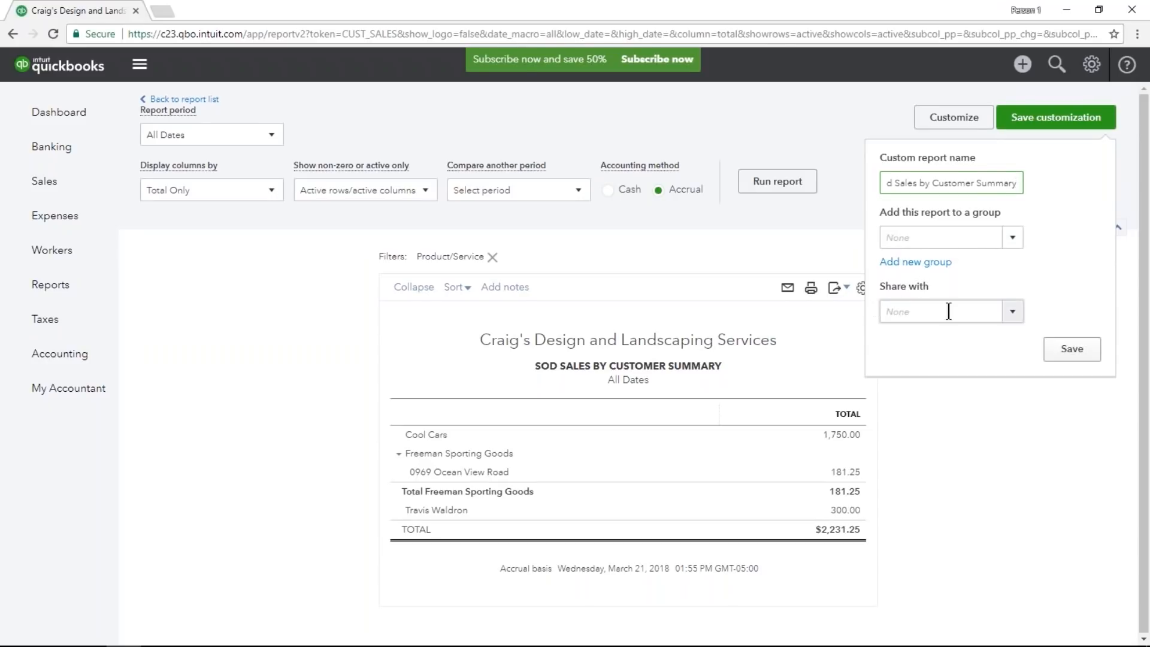
click(1068, 351)
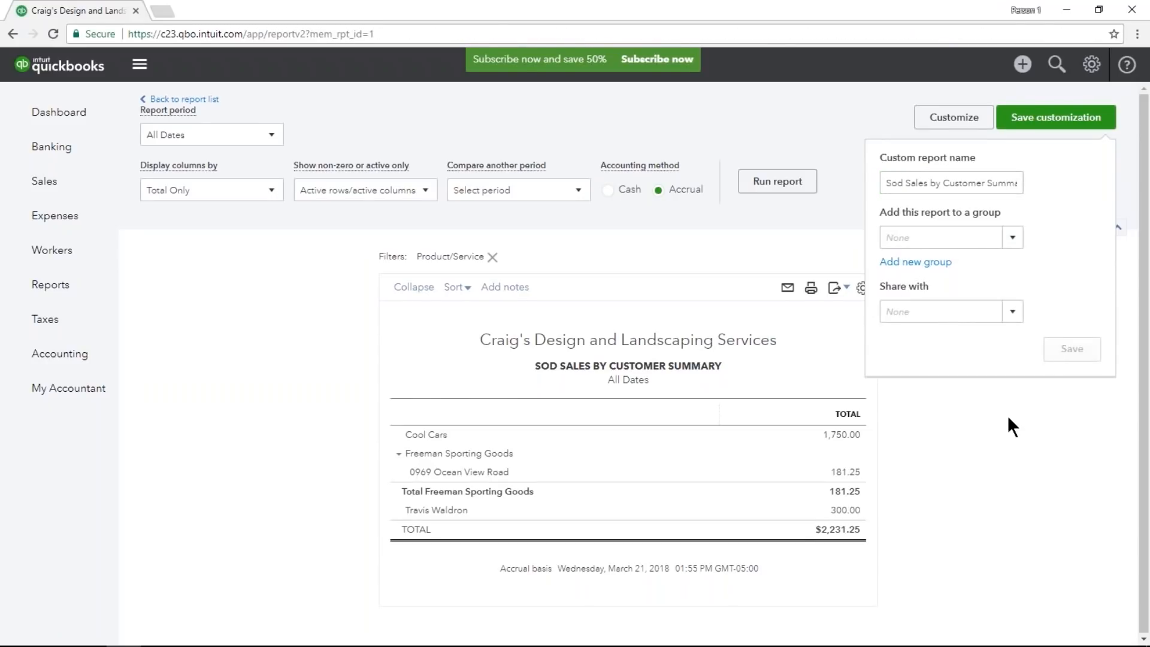
click(99, 288)
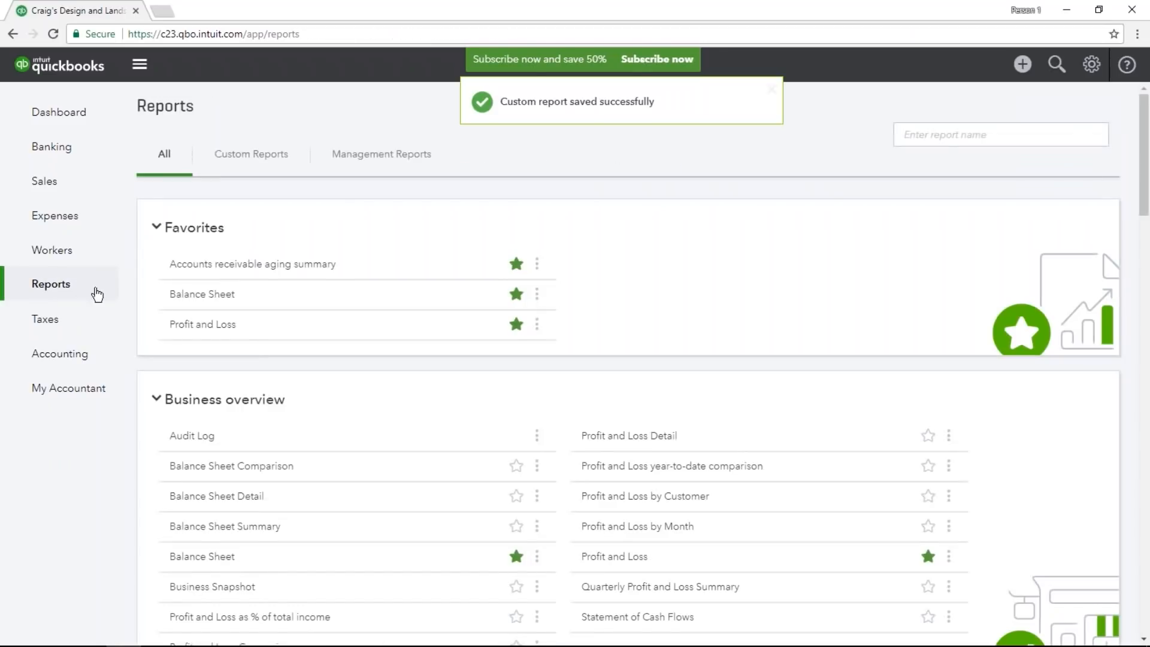
View the saved Sod Sales by Customer Summary custom report and return to the custom reports list.
click(223, 164)
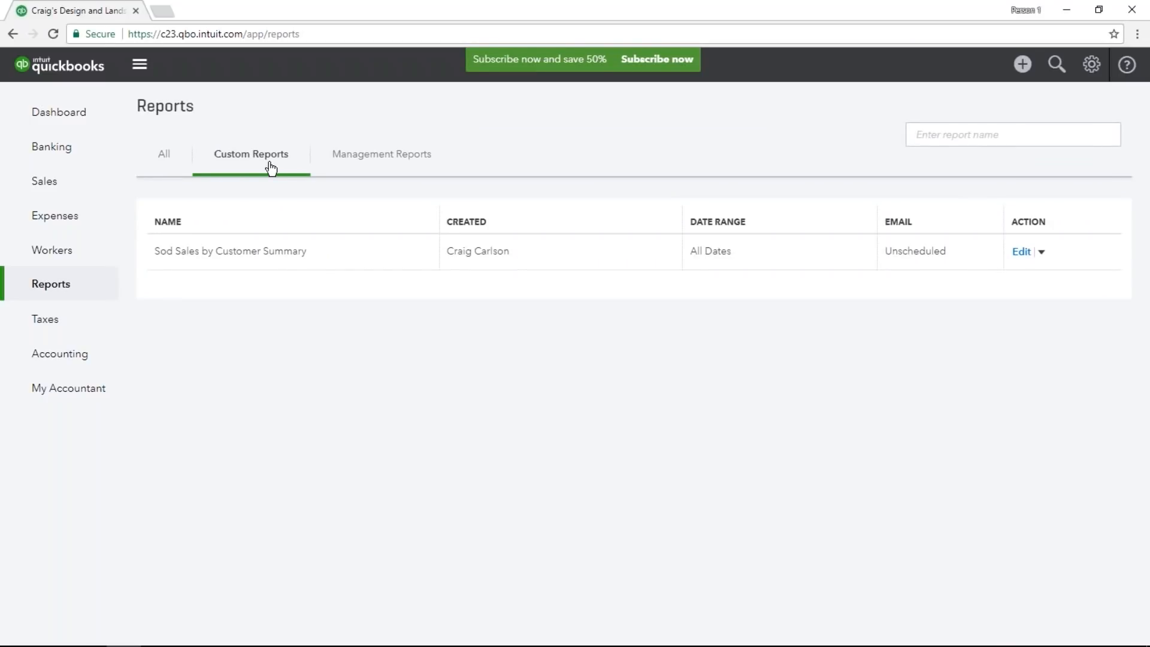
click(286, 256)
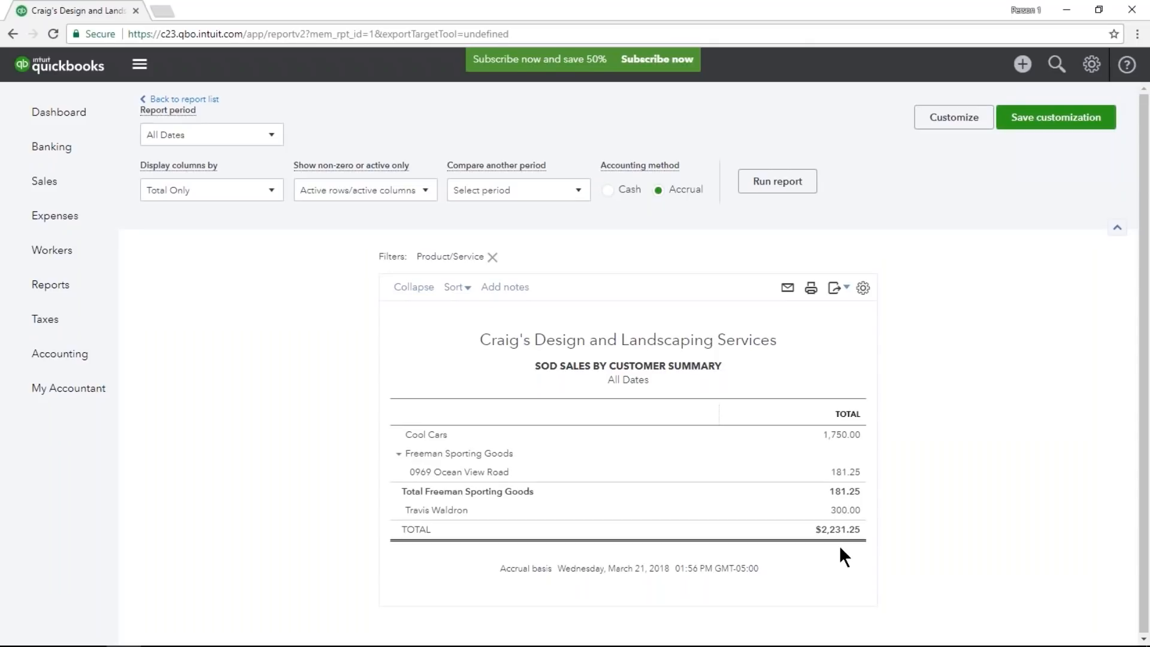
click(51, 283)
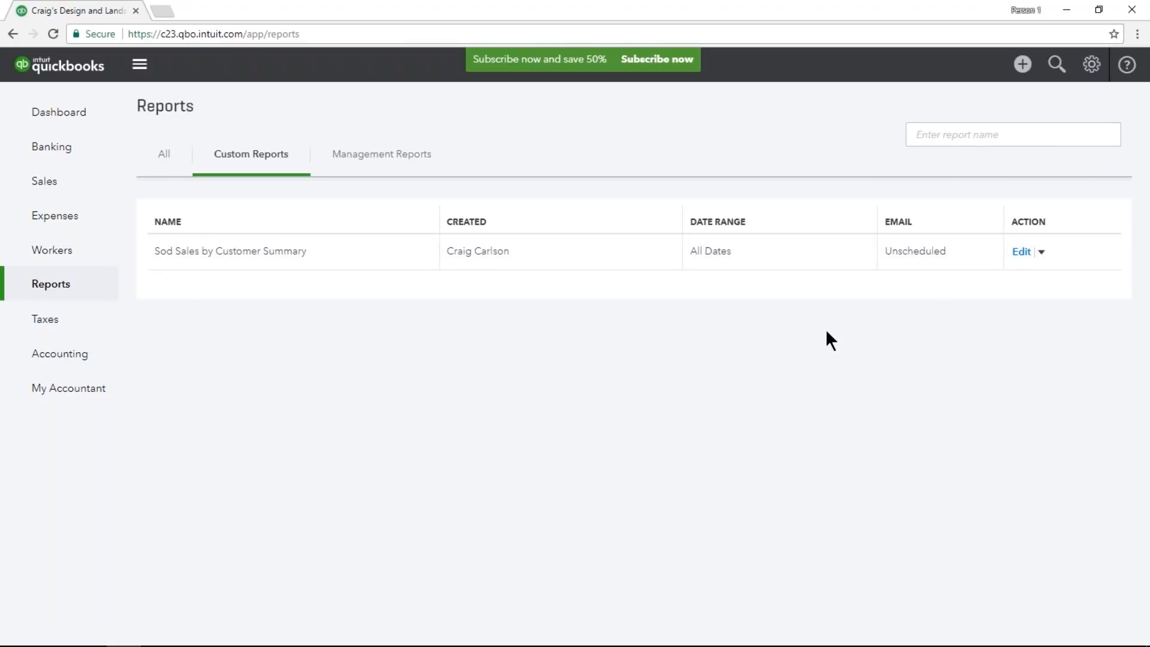
Edit the Sod Sales by Customer Summary custom report settings, turning on the email schedule and setting it to repeat Monthly.
click(1022, 253)
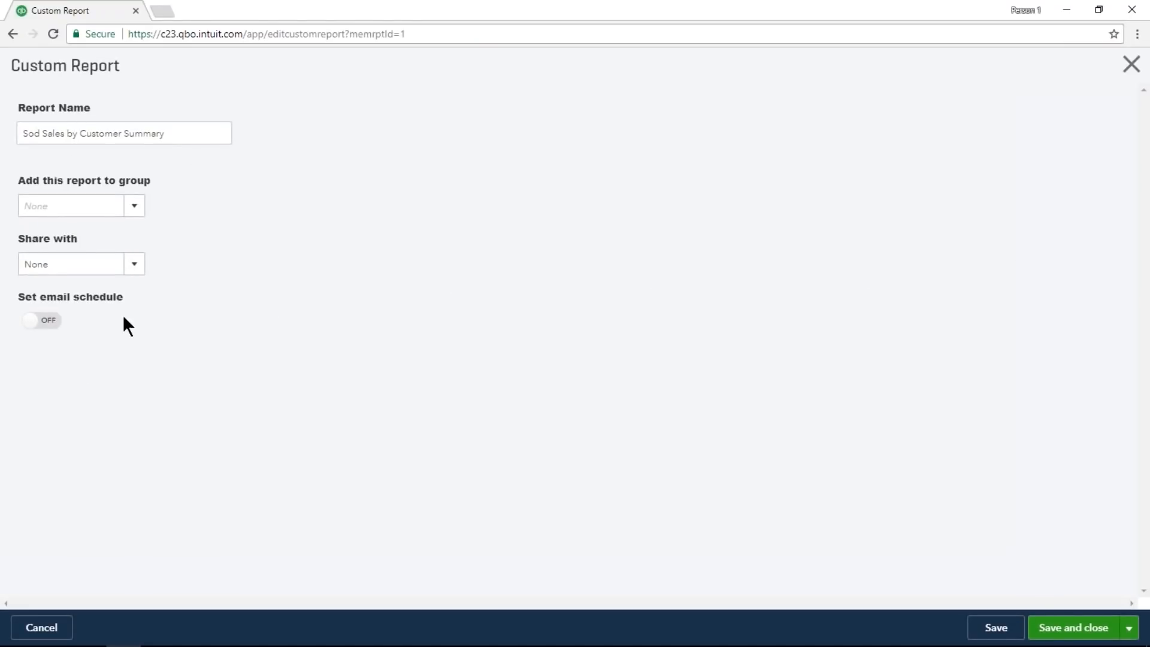
click(50, 327)
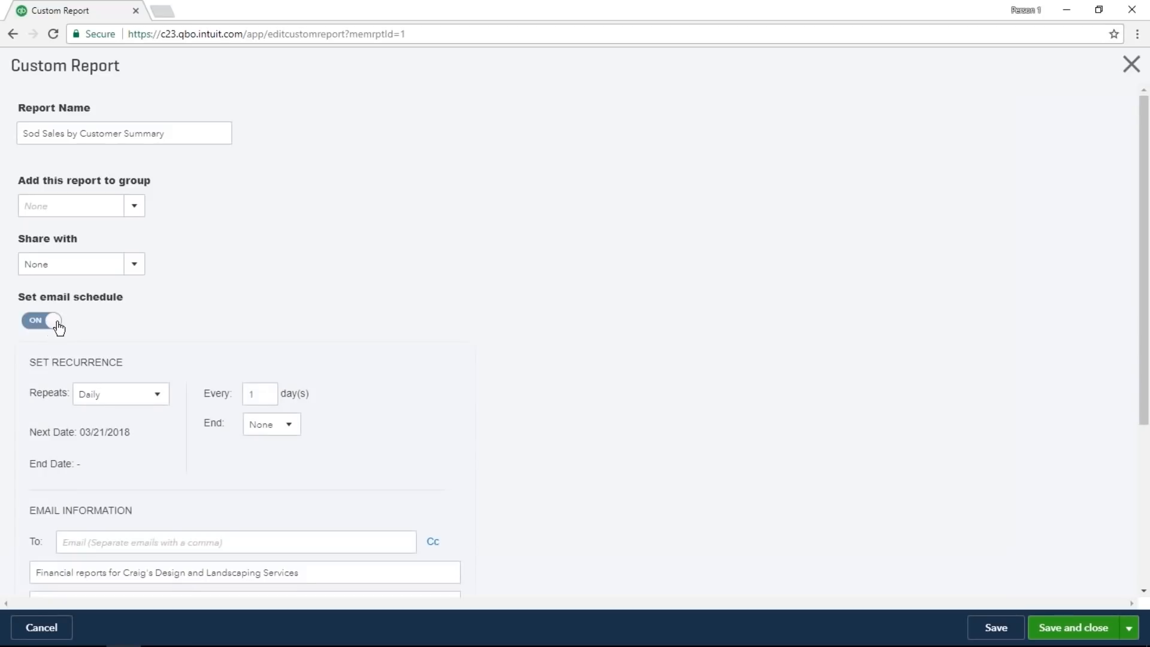
scroll(105, 316, down, 4)
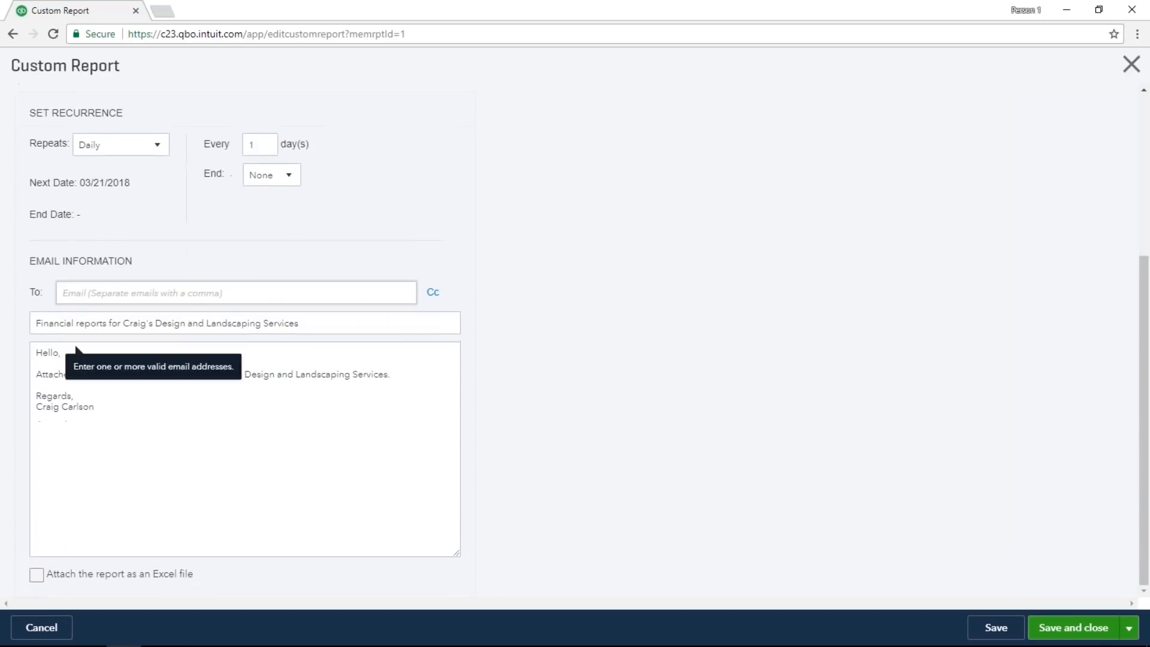
click(84, 157)
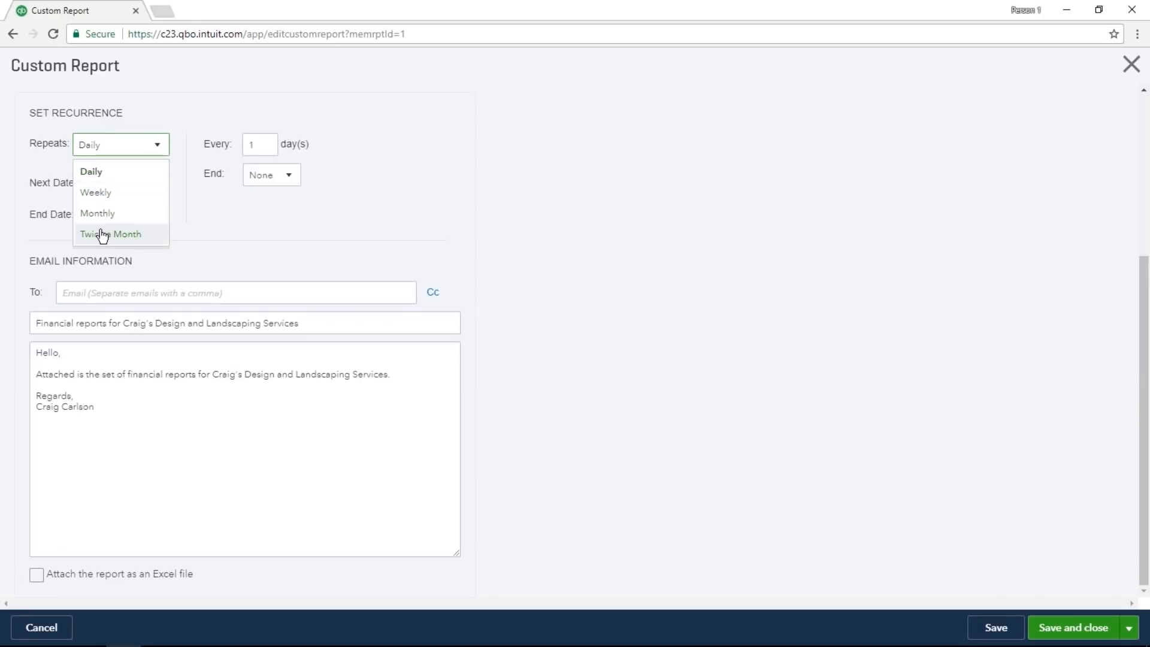
click(262, 144)
double_click(251, 145)
click(153, 145)
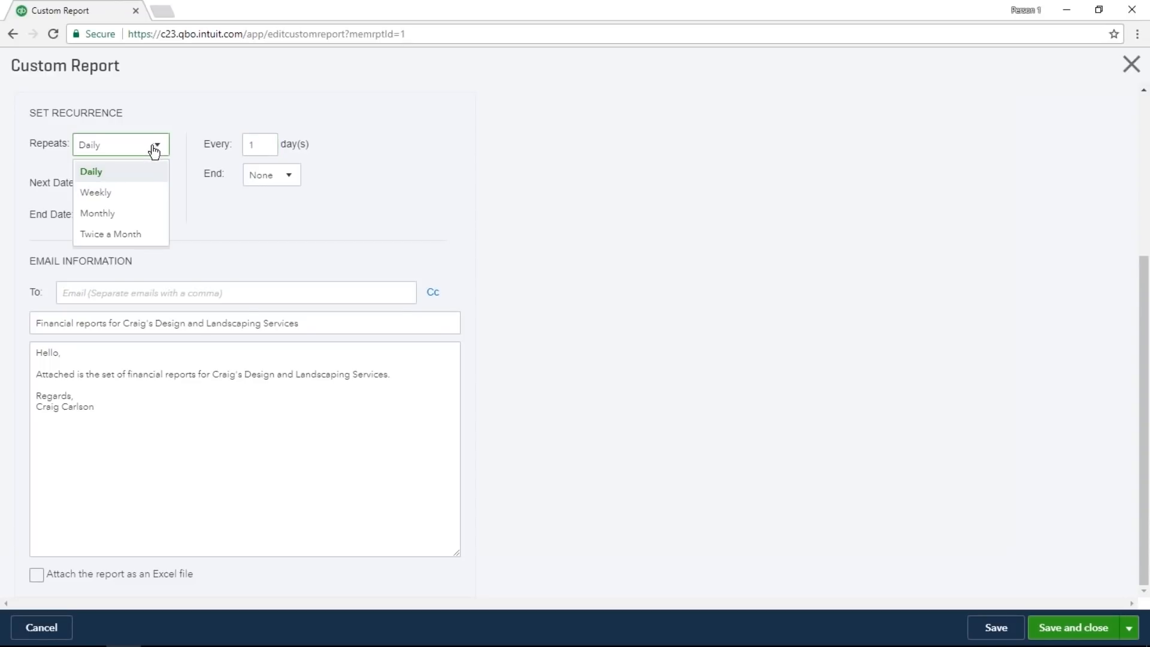
click(137, 213)
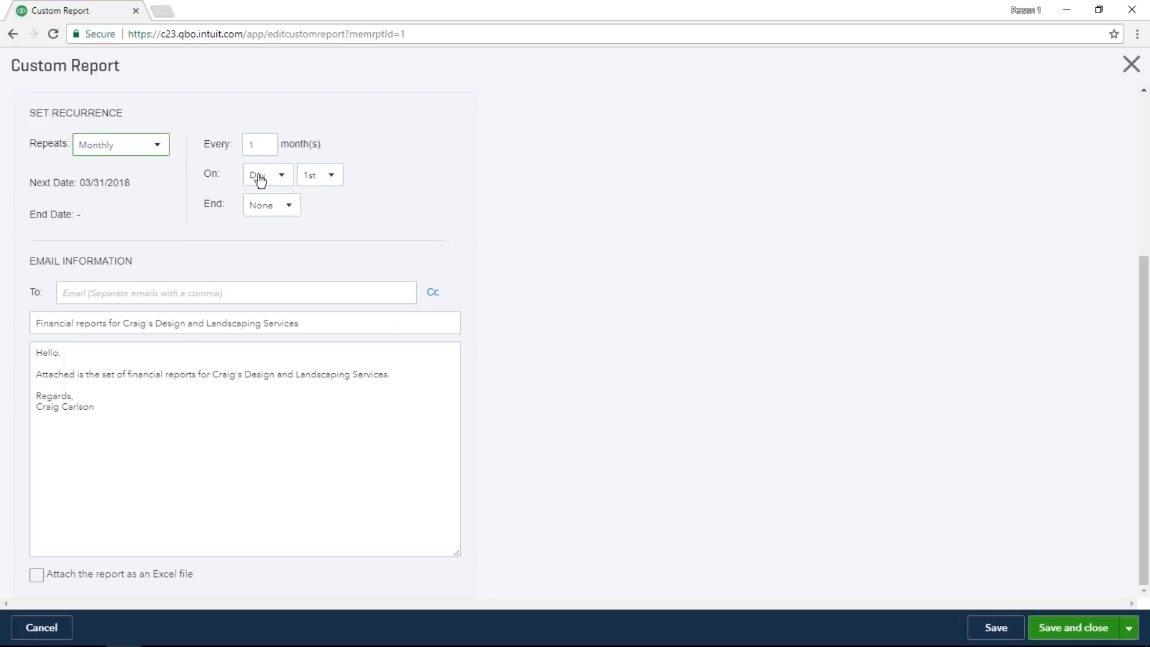
Try the By and After end options for the email schedule and restore the end to None.
click(286, 213)
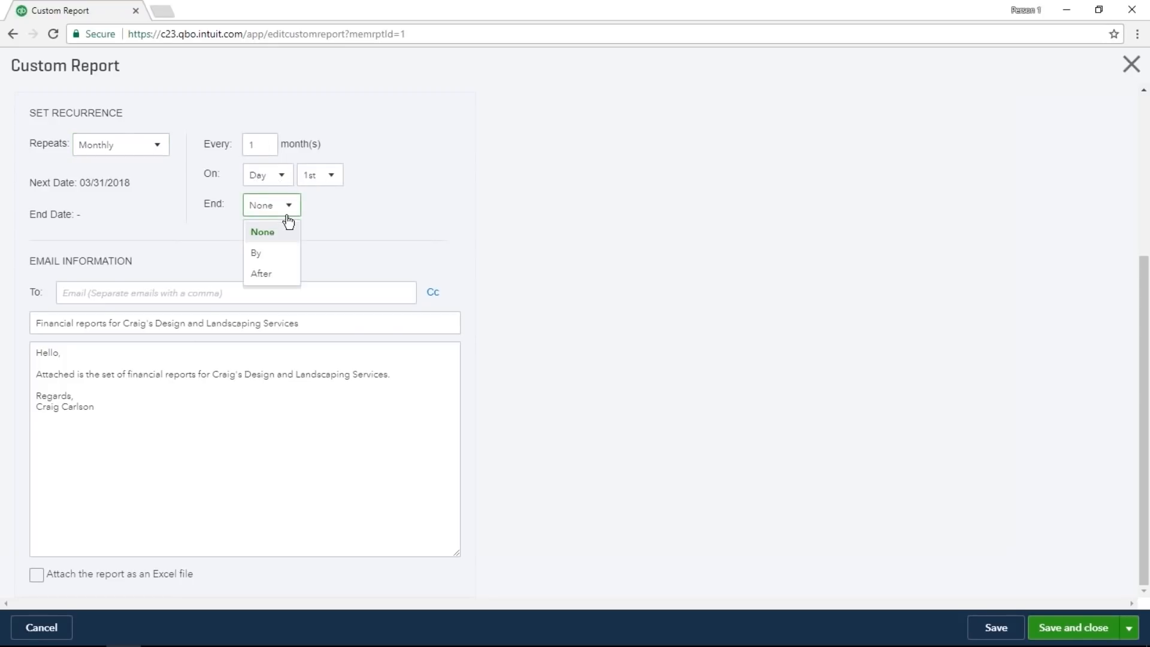
click(283, 253)
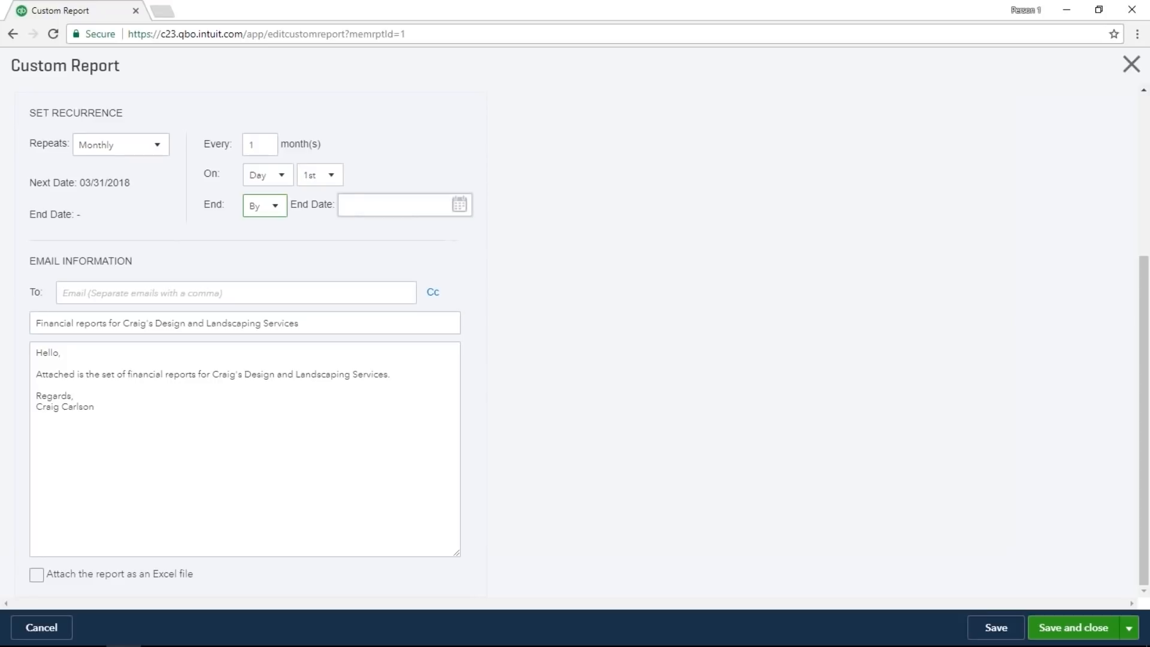
click(267, 207)
click(267, 272)
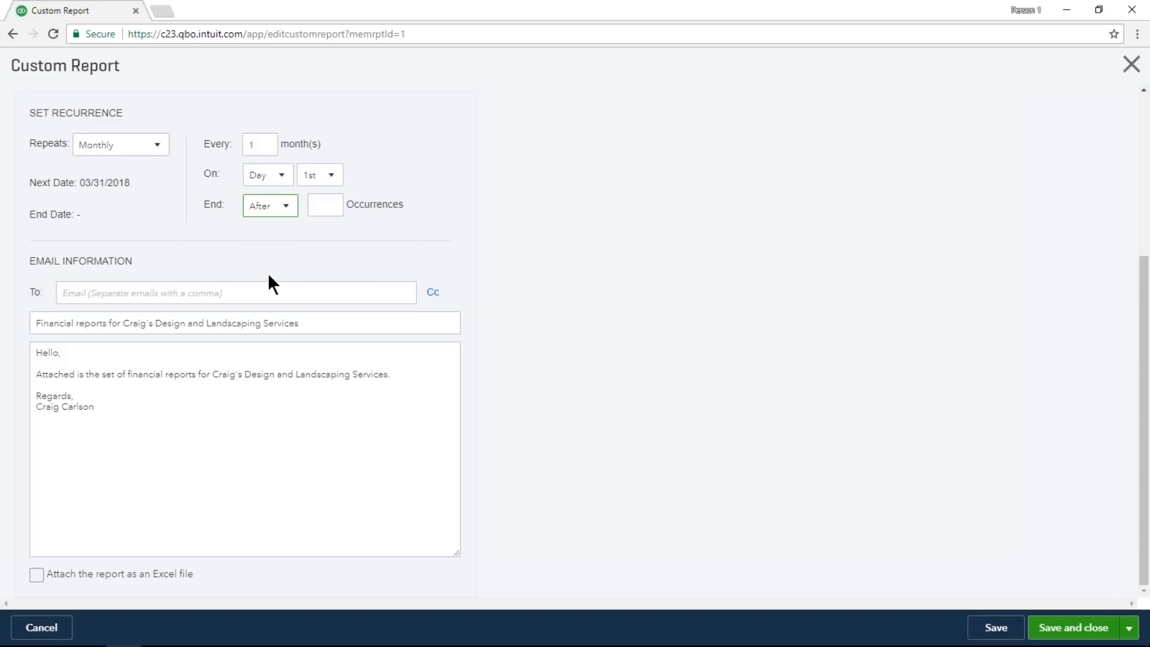
click(287, 205)
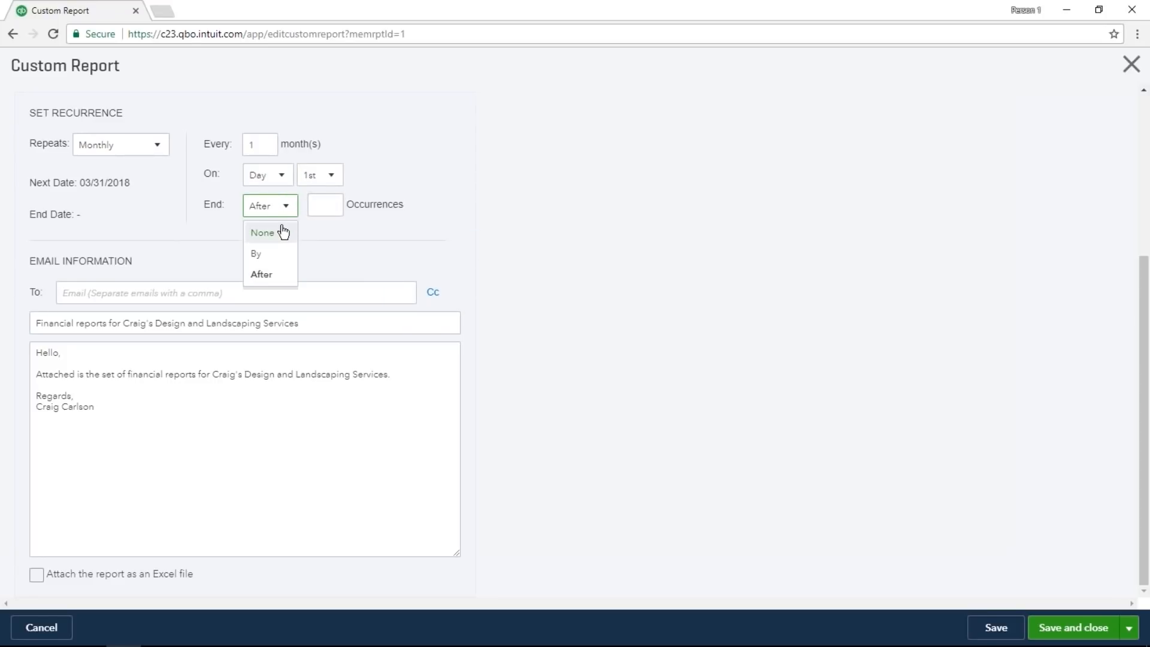
click(284, 231)
Enter the recipient's email address, save and close the custom report settings, and return to the dashboard.
click(242, 291)
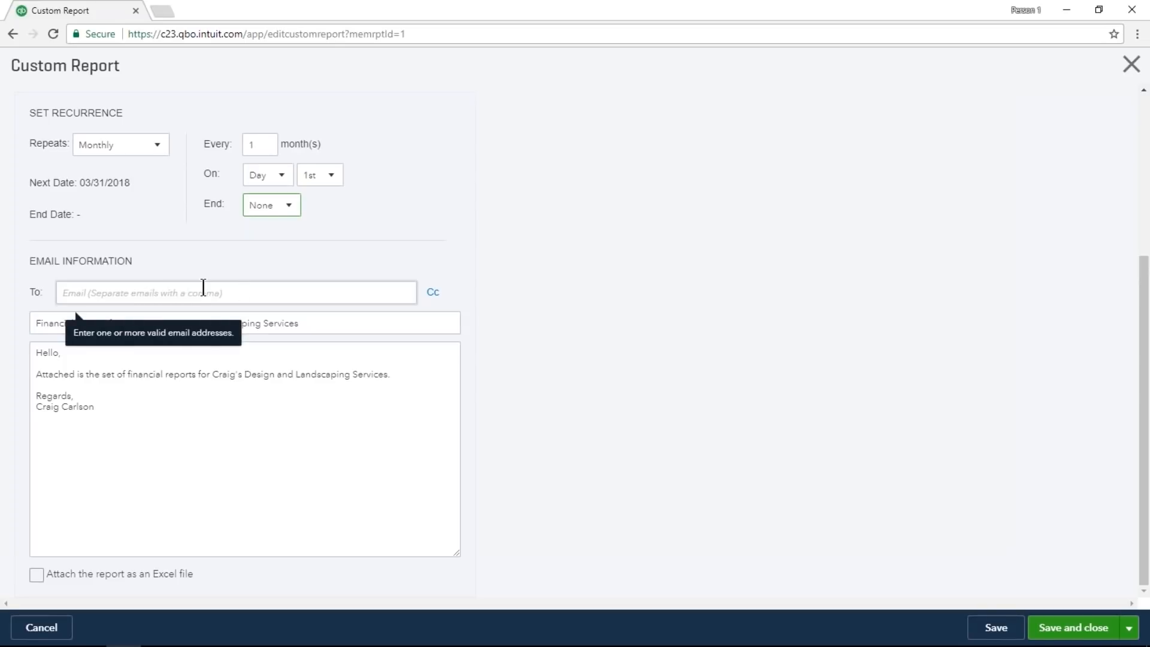
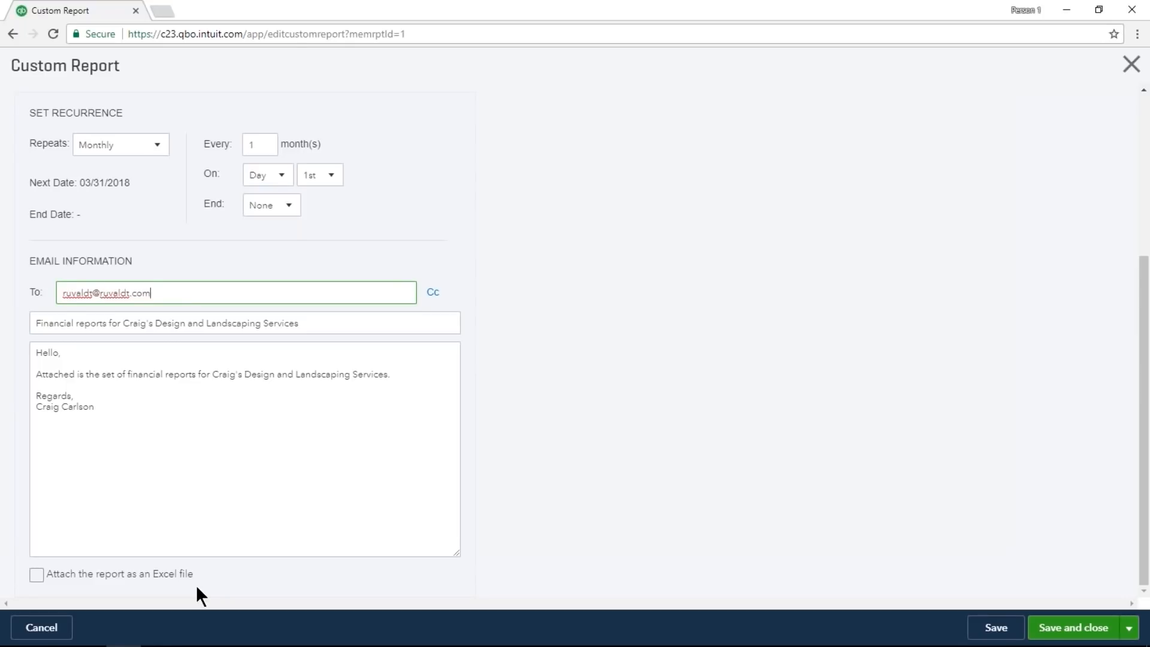
click(1053, 626)
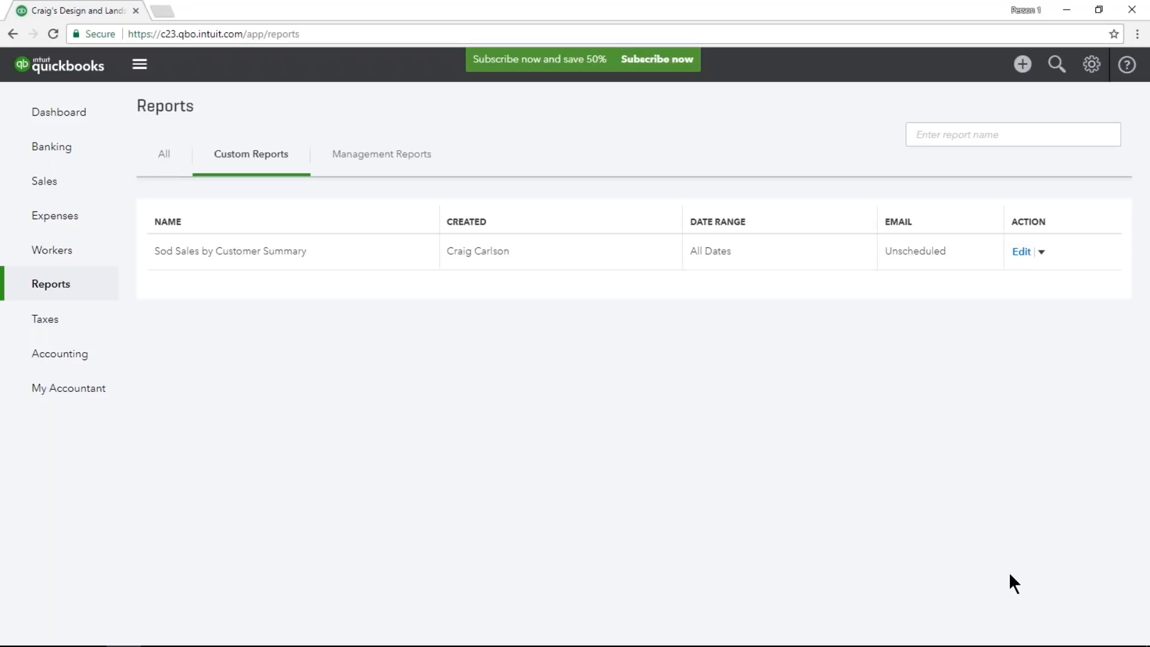
click(109, 133)
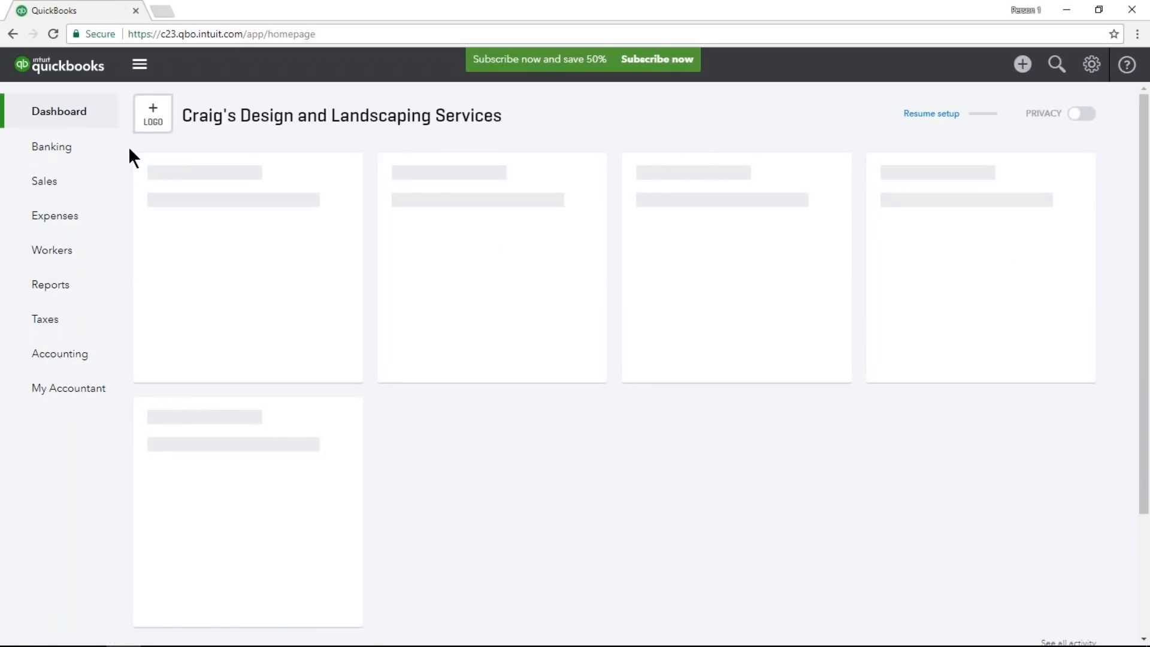